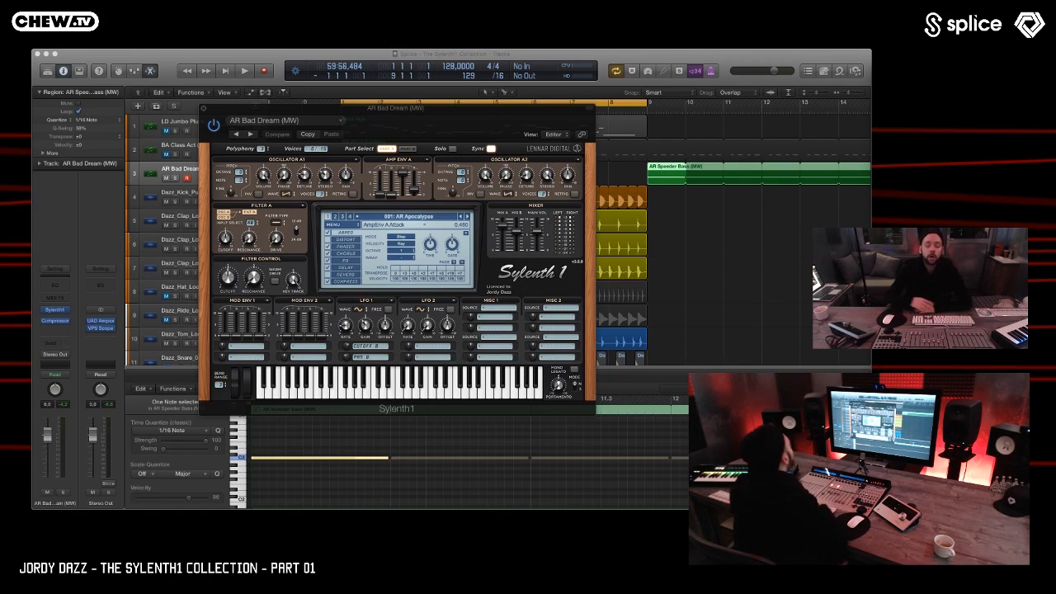
# - Open the Sylenth1 preset list, look over the bank's patches by category, and close it without changing the preset
pyautogui.click(434, 219)
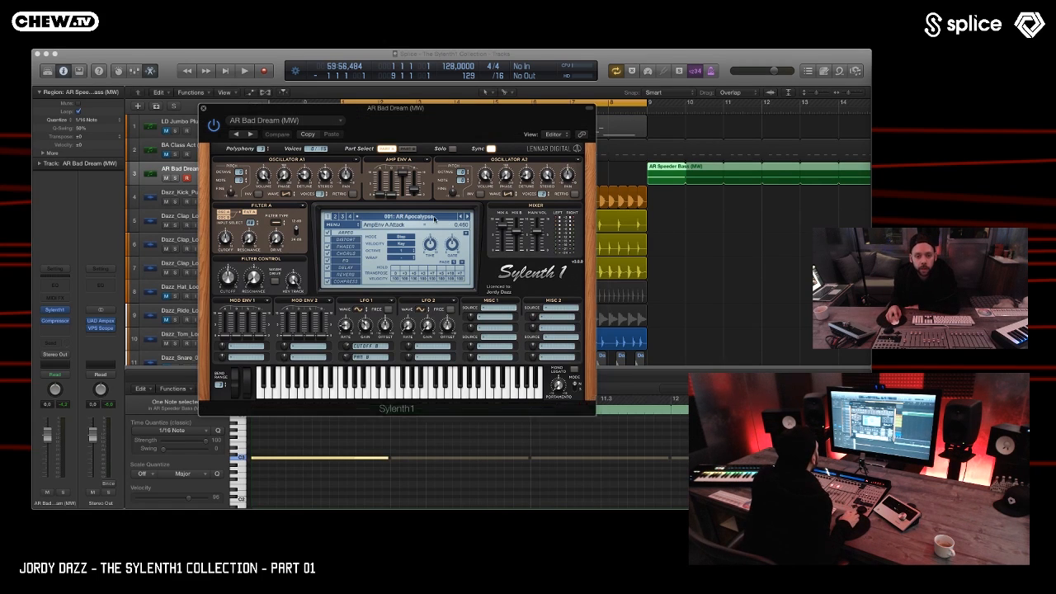
pyautogui.click(433, 219)
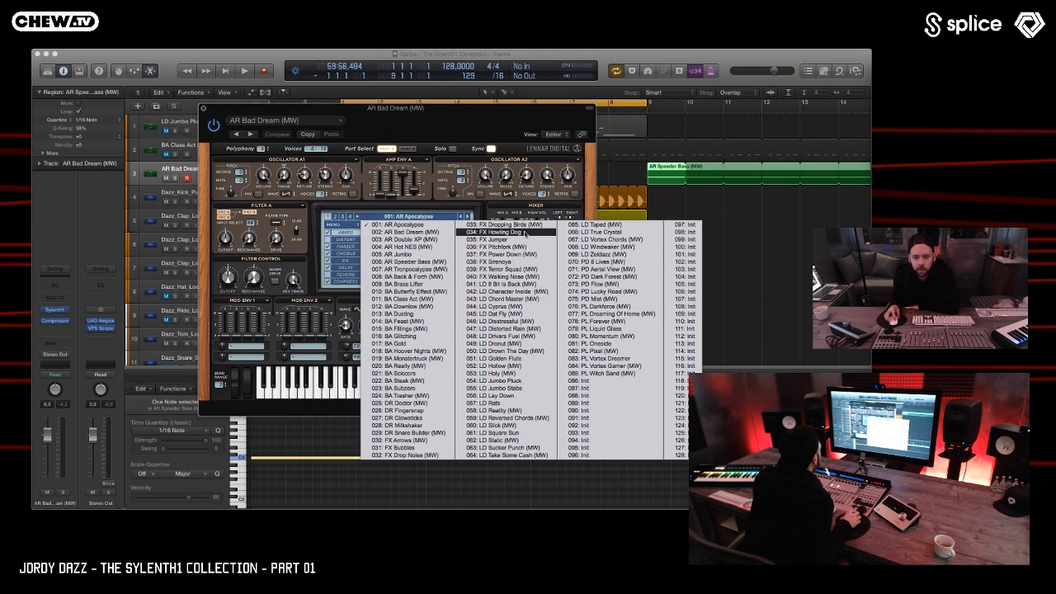
pyautogui.click(434, 212)
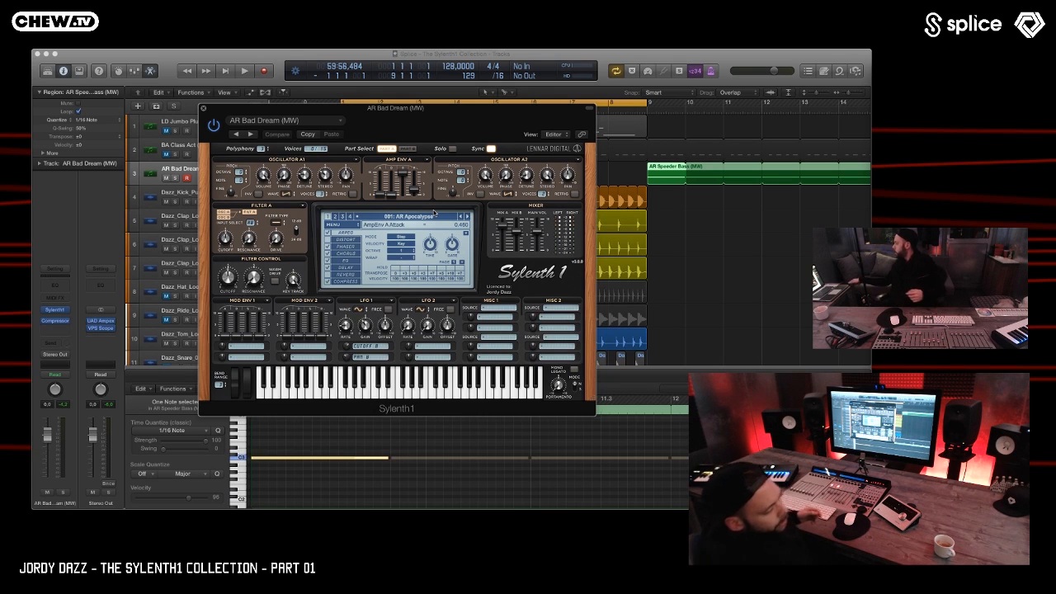
# - Switch to Google Chrome, open splice.com/sounds in a new tab and close the Go Live tab
pyautogui.moveTo(363, 505)
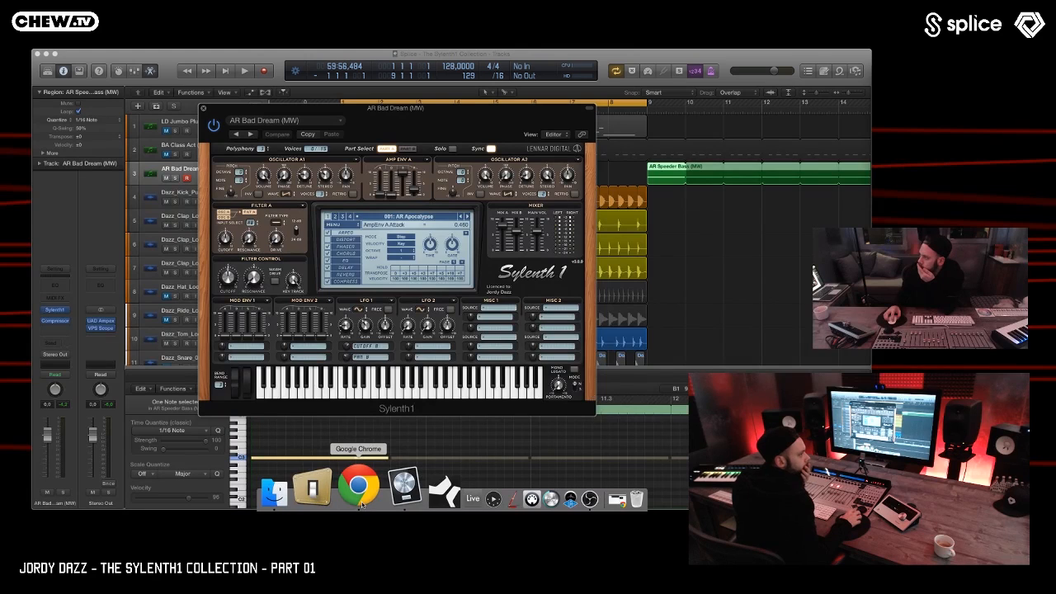
pyautogui.click(363, 505)
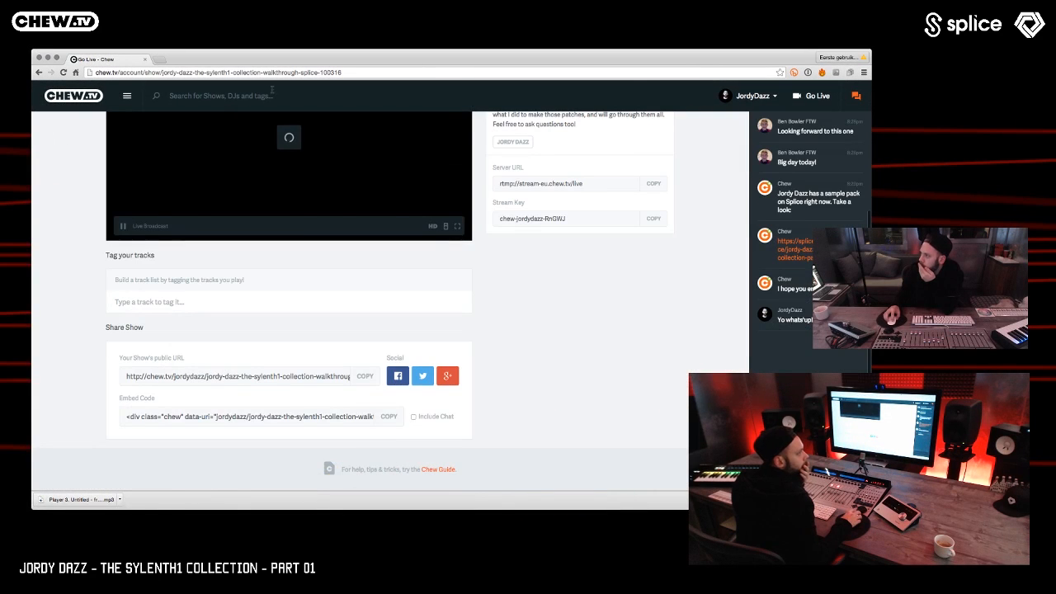
pyautogui.press('super+t')
pyautogui.write('splice')
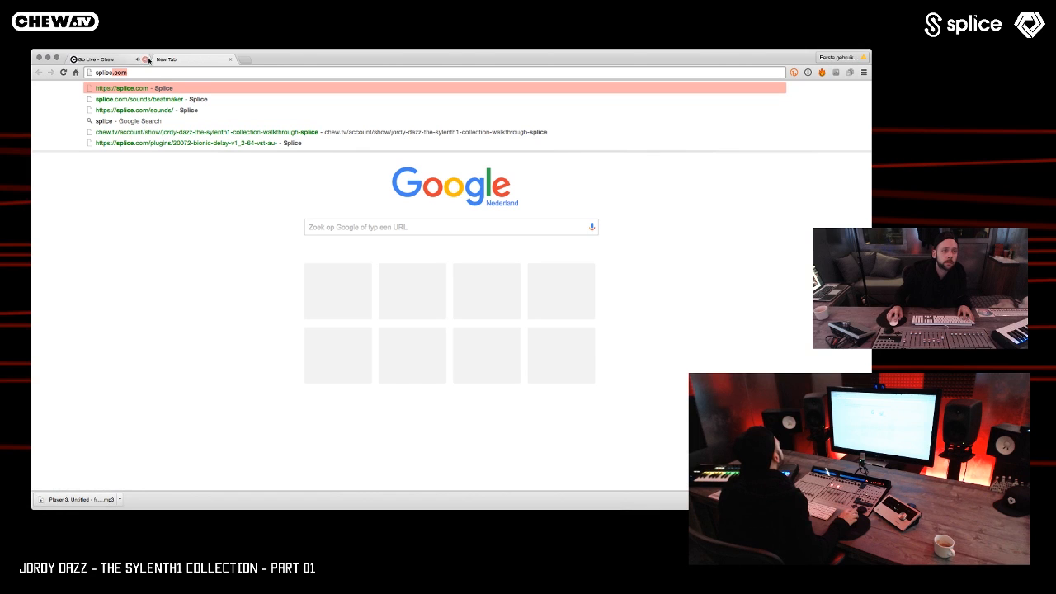
pyautogui.click(144, 59)
pyautogui.click(154, 109)
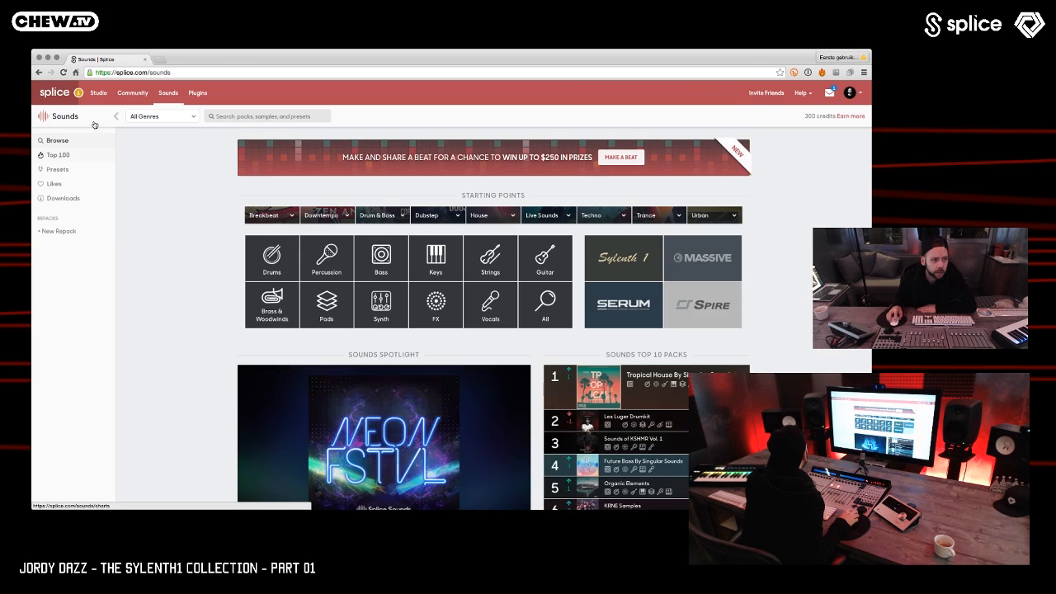
# - Find The Sylenth1 Collection among the spotlighted packs on the Sounds page and open its pack page
pyautogui.scroll(-5, 196, 187)
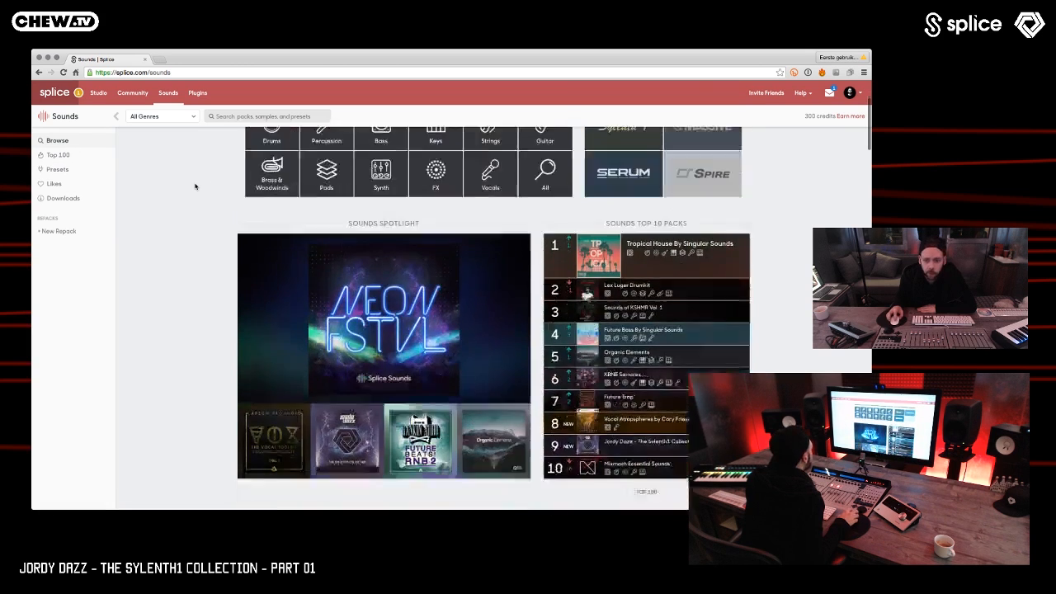
pyautogui.scroll(-4, 371, 223)
pyautogui.scroll(1, 363, 239)
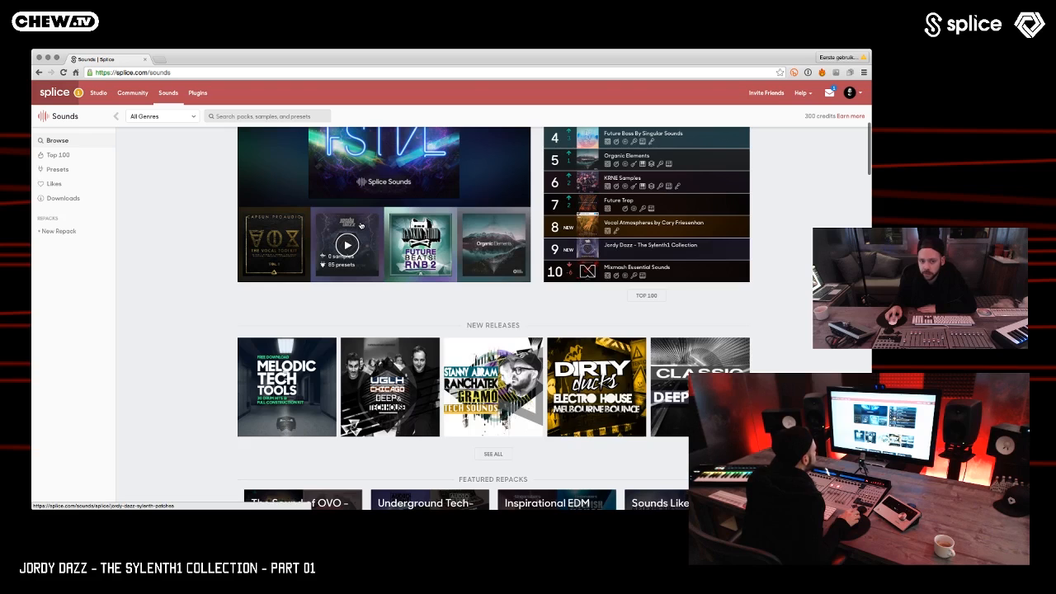
pyautogui.click(360, 225)
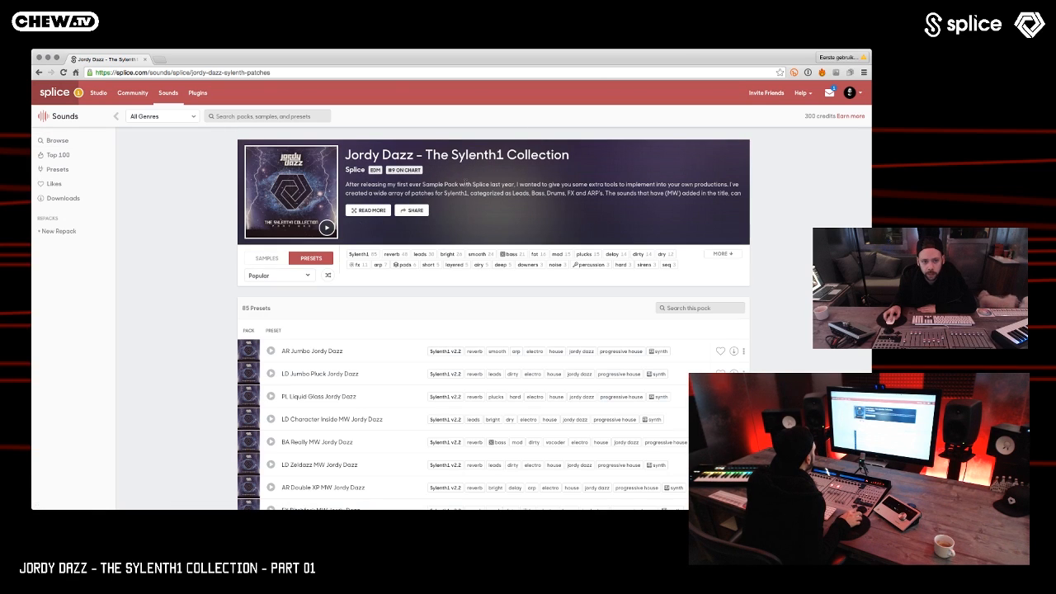
# - Look through the preset list of The Sylenth1 Collection pack
pyautogui.scroll(-10, 466, 186)
pyautogui.scroll(10, 465, 186)
pyautogui.hscroll(-5, 466, 183)
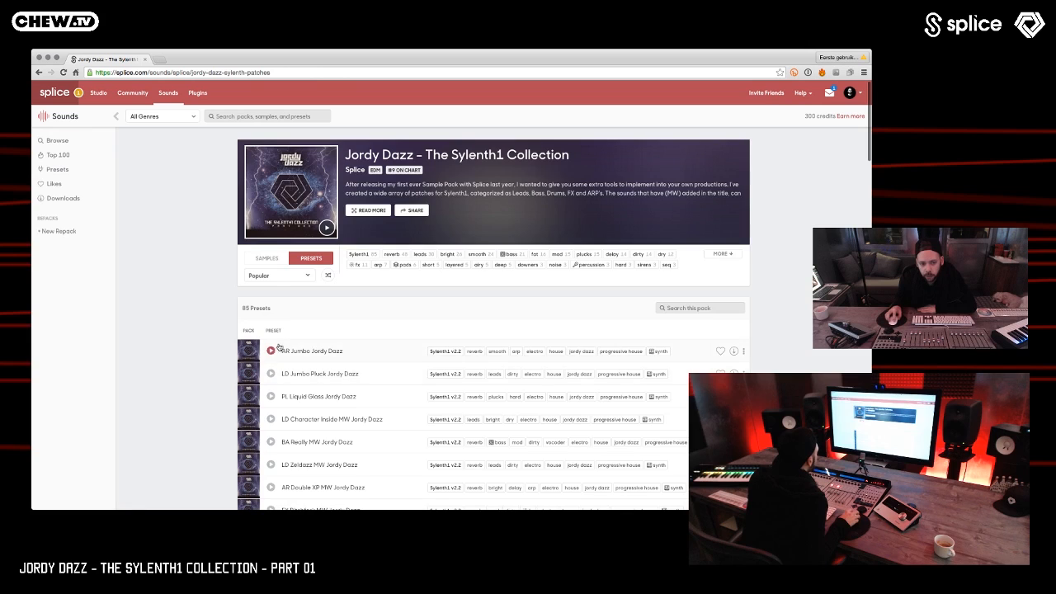
pyautogui.scroll(-5, 268, 347)
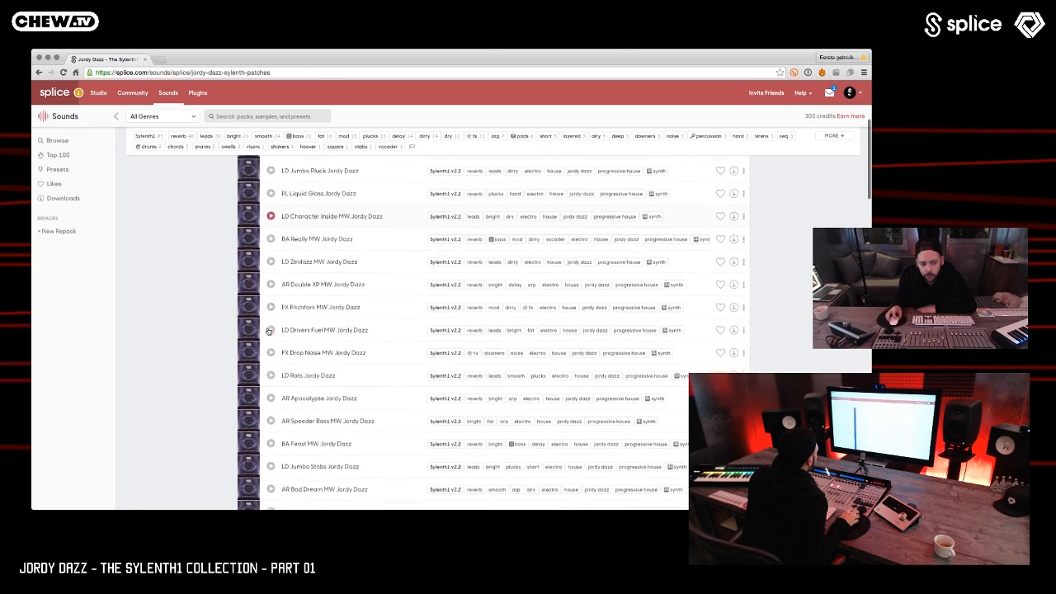
pyautogui.scroll(-5, 268, 330)
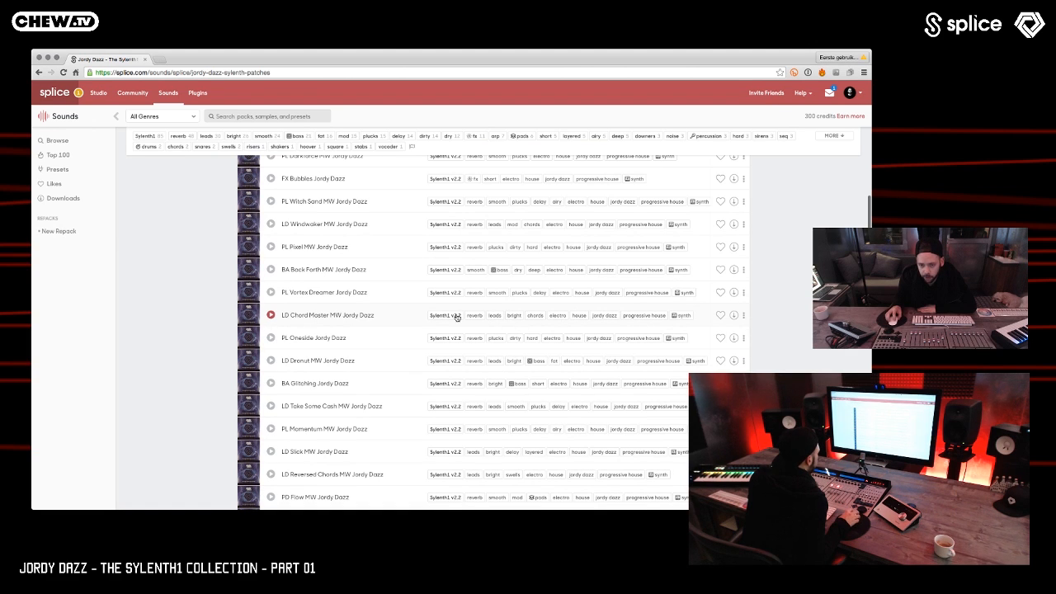
pyautogui.click(532, 316)
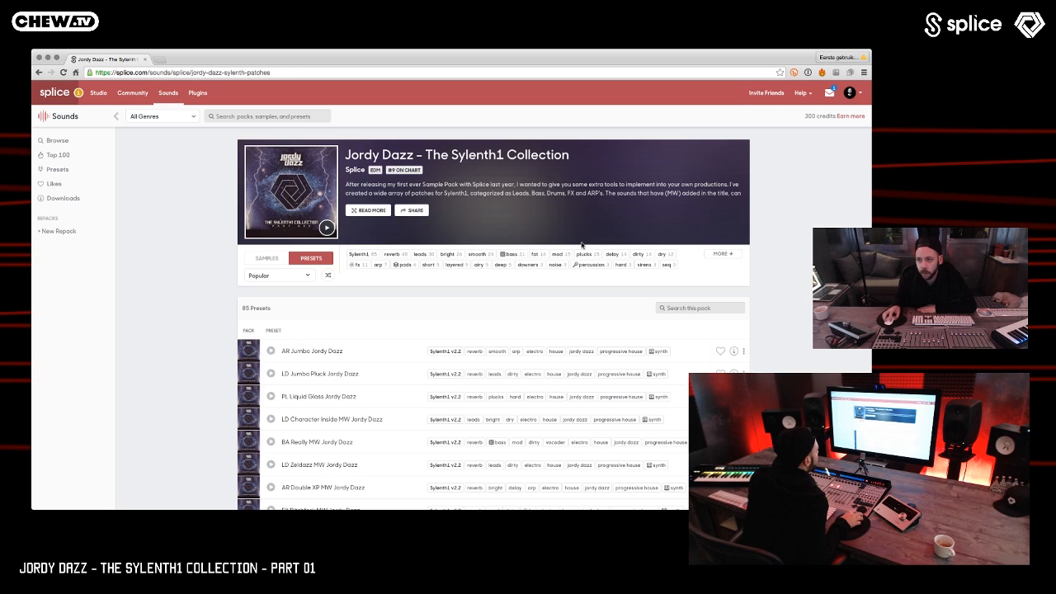
# - Return to the Sounds overview and open The Sample Collection Part 01 from the all-time most popular packs
pyautogui.hscroll(-5, 555, 209)
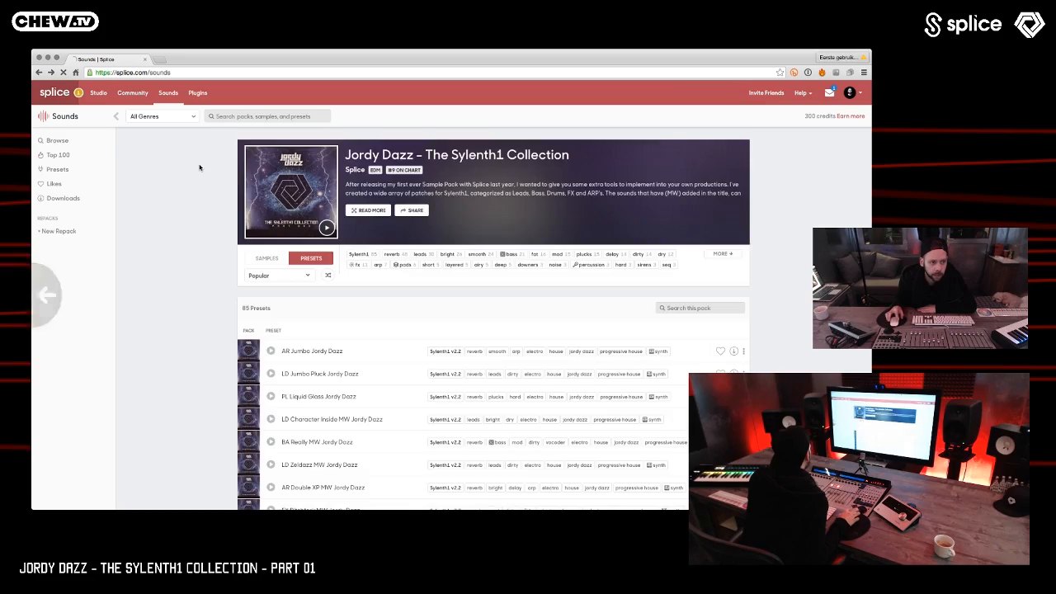
pyautogui.scroll(-10, 368, 202)
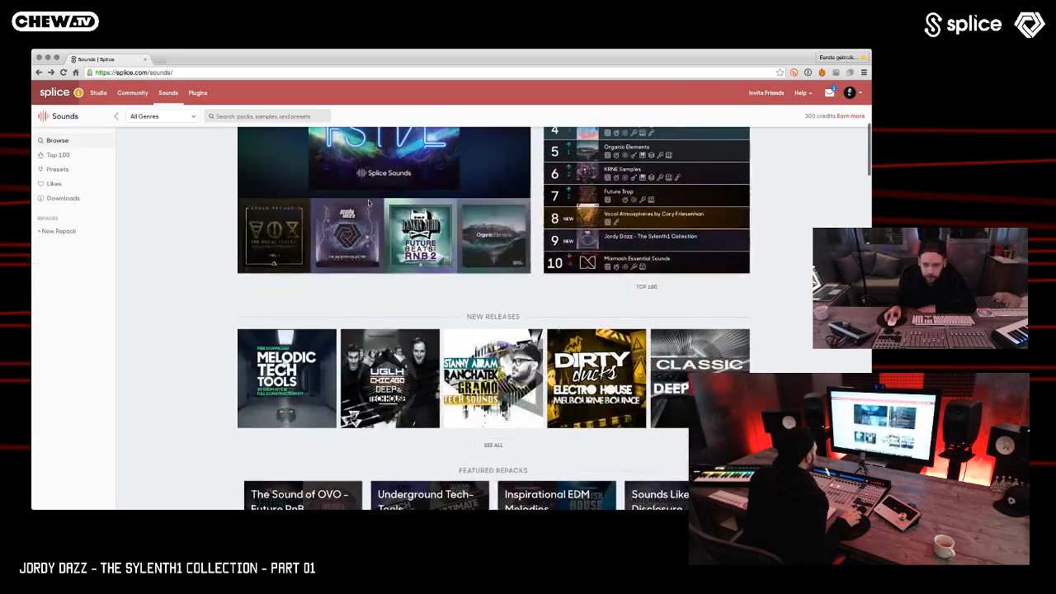
pyautogui.scroll(-15, 369, 202)
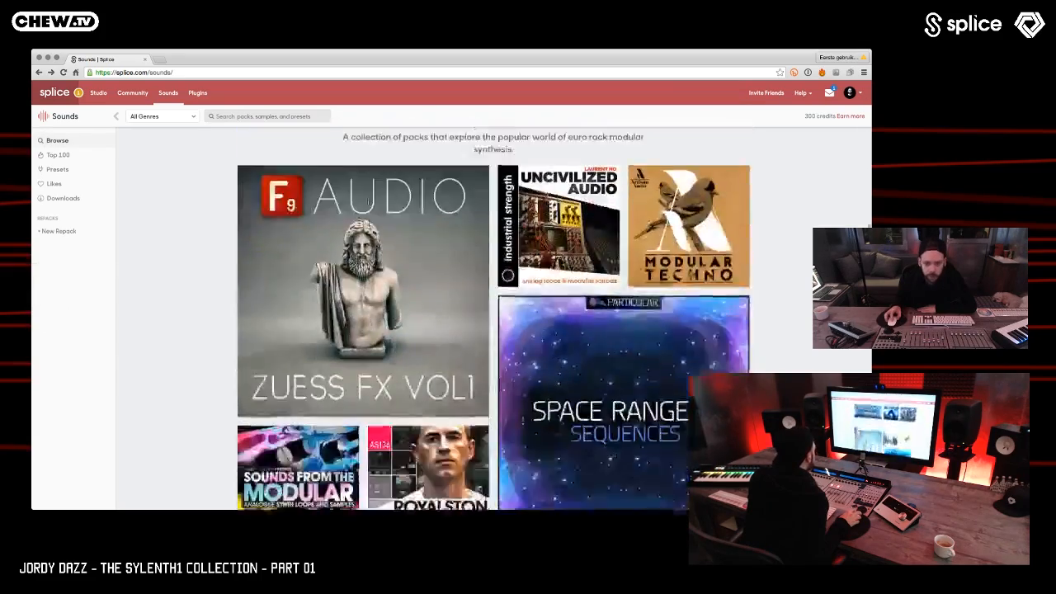
pyautogui.scroll(-12, 368, 202)
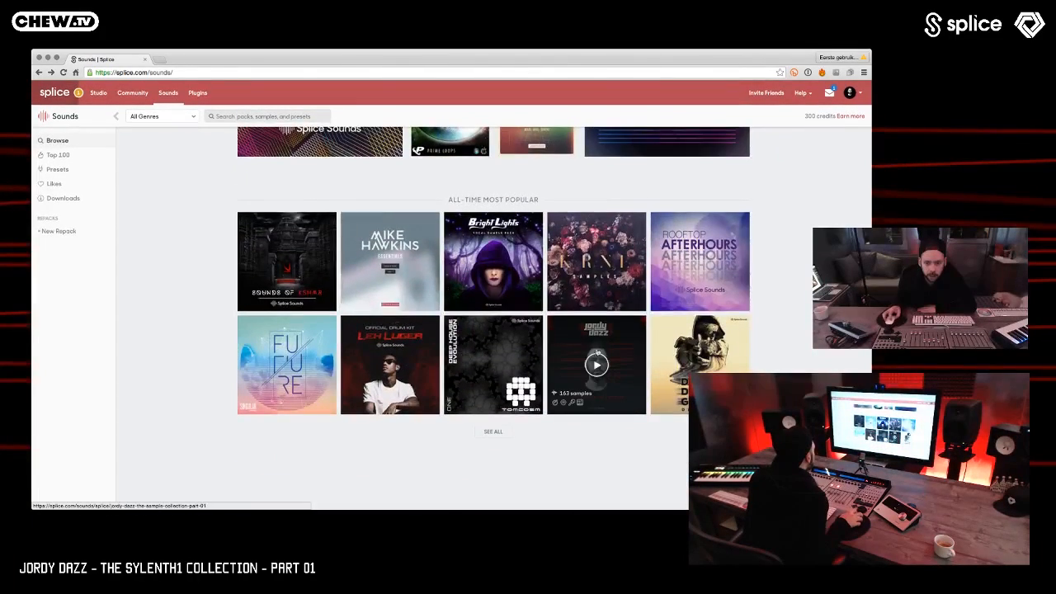
pyautogui.click(598, 356)
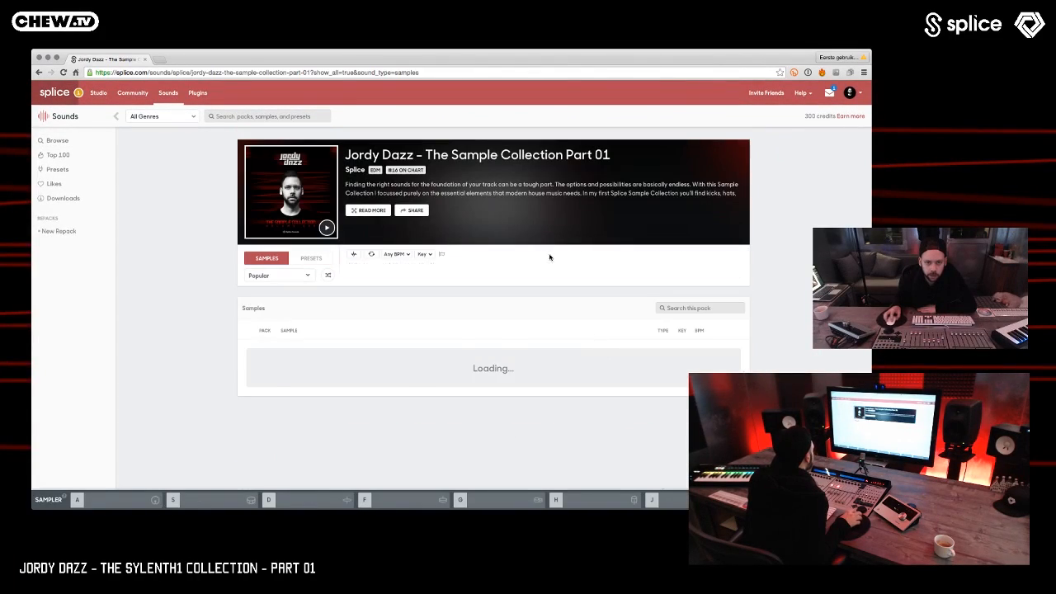
# - Examine the sample list of The Sample Collection Part 01, including the kicks, claps, snares, synth shots and FX
pyautogui.scroll(-5, 462, 261)
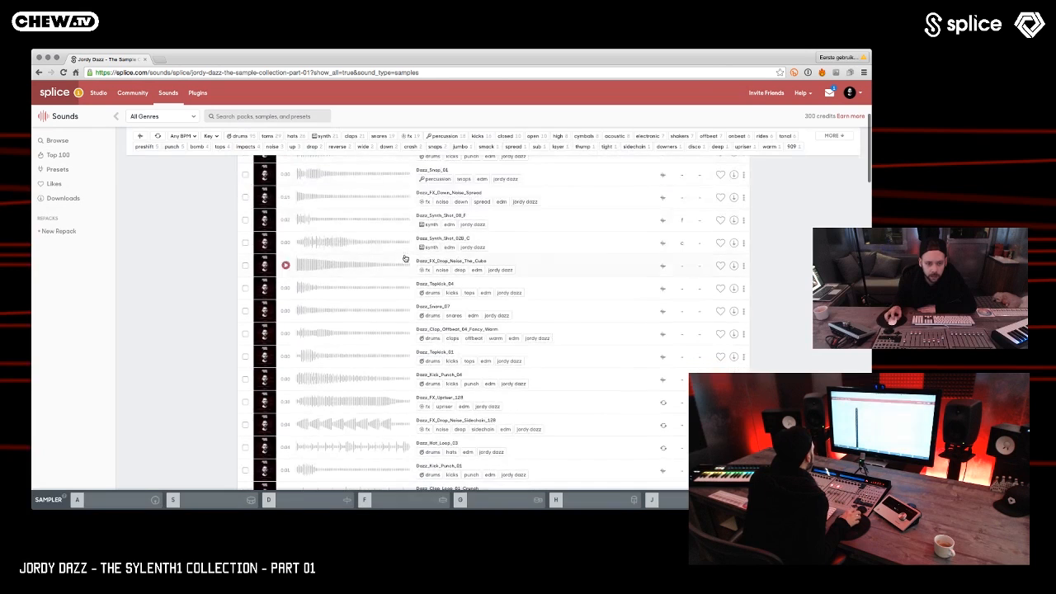
pyautogui.scroll(-3, 474, 207)
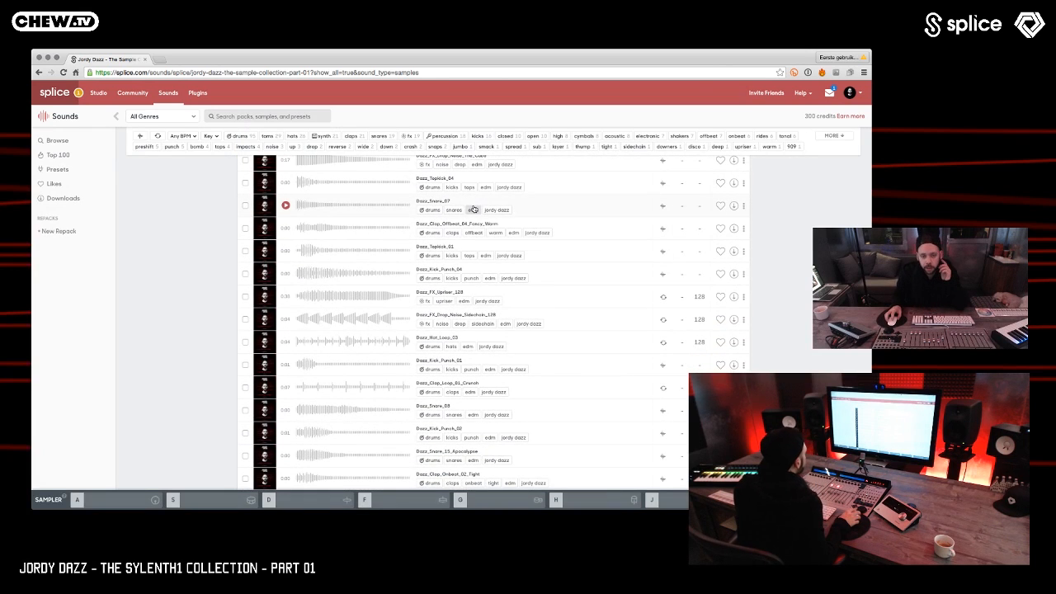
pyautogui.scroll(-5, 473, 210)
pyautogui.scroll(-10, 474, 210)
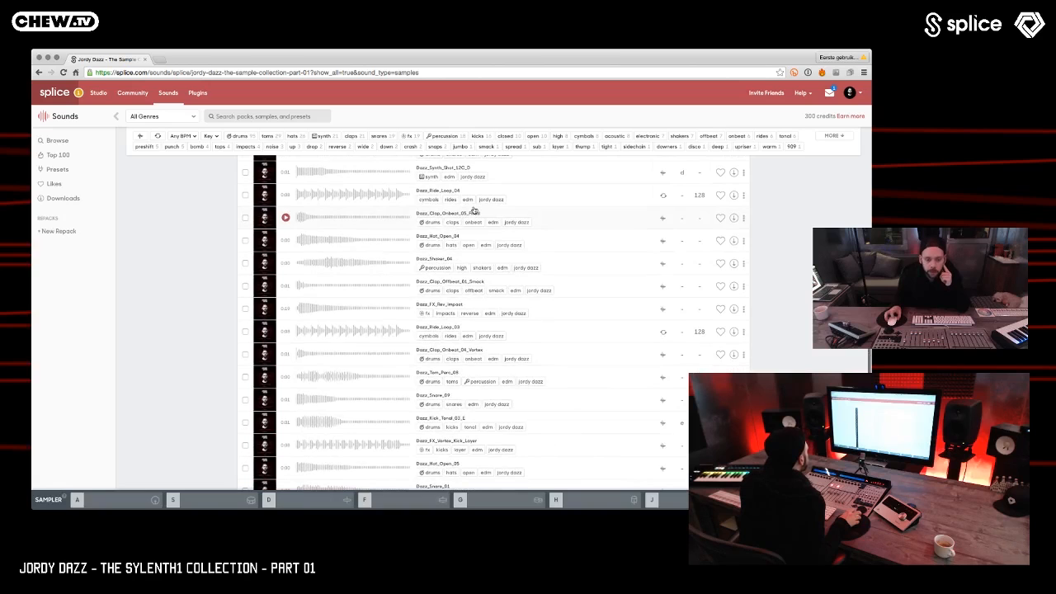
pyautogui.scroll(20, 473, 208)
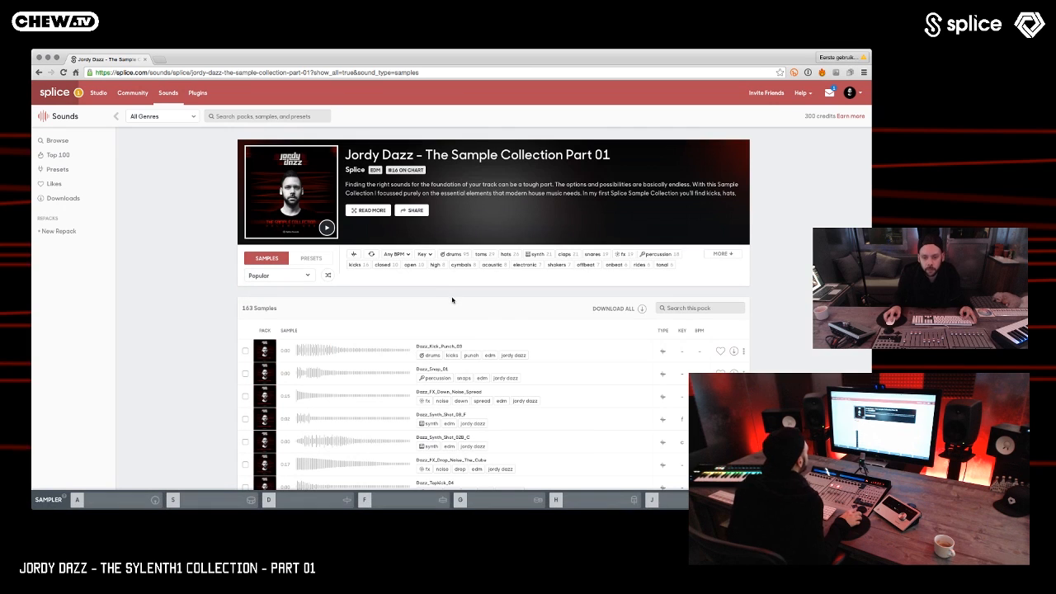
pyautogui.scroll(-10, 448, 305)
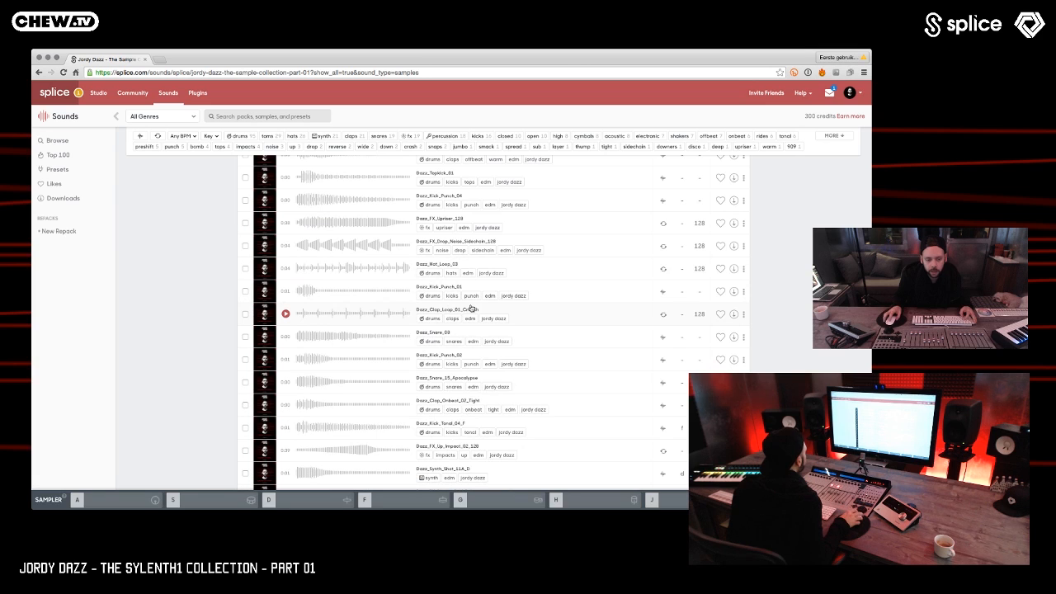
pyautogui.scroll(15, 471, 309)
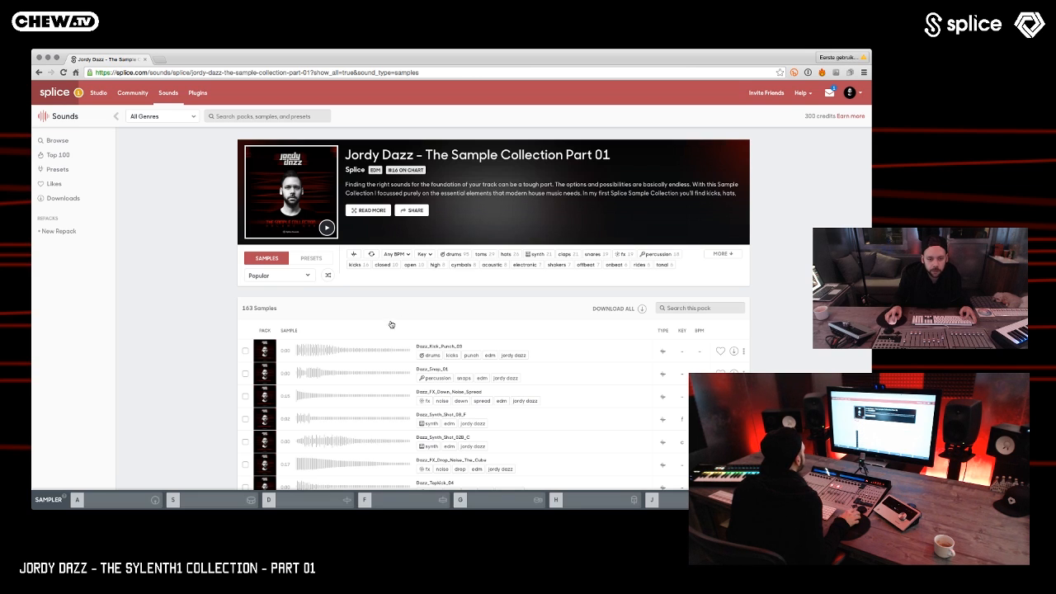
pyautogui.scroll(-10, 391, 324)
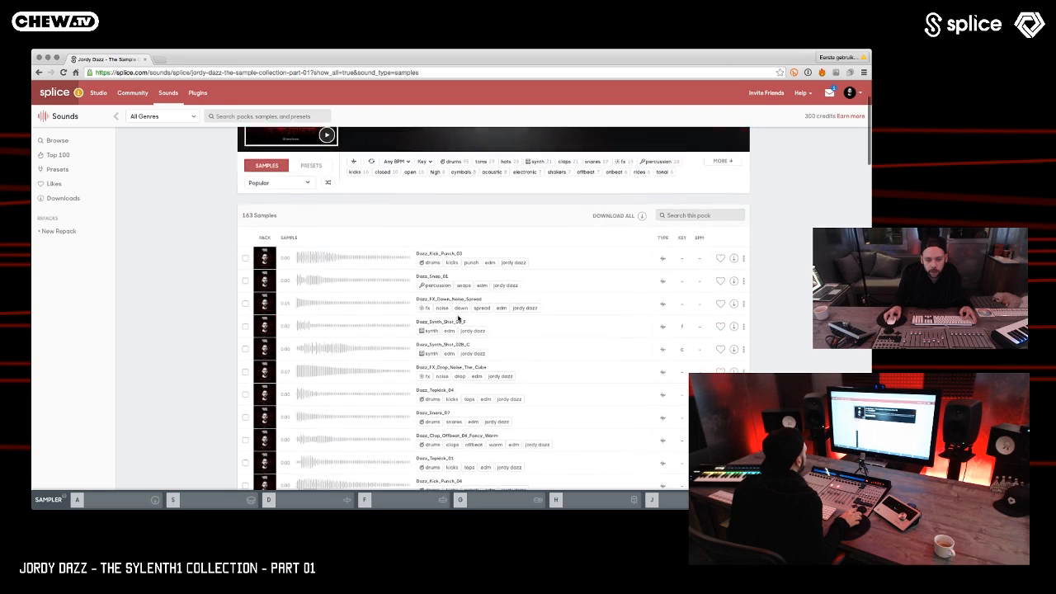
pyautogui.scroll(10, 459, 320)
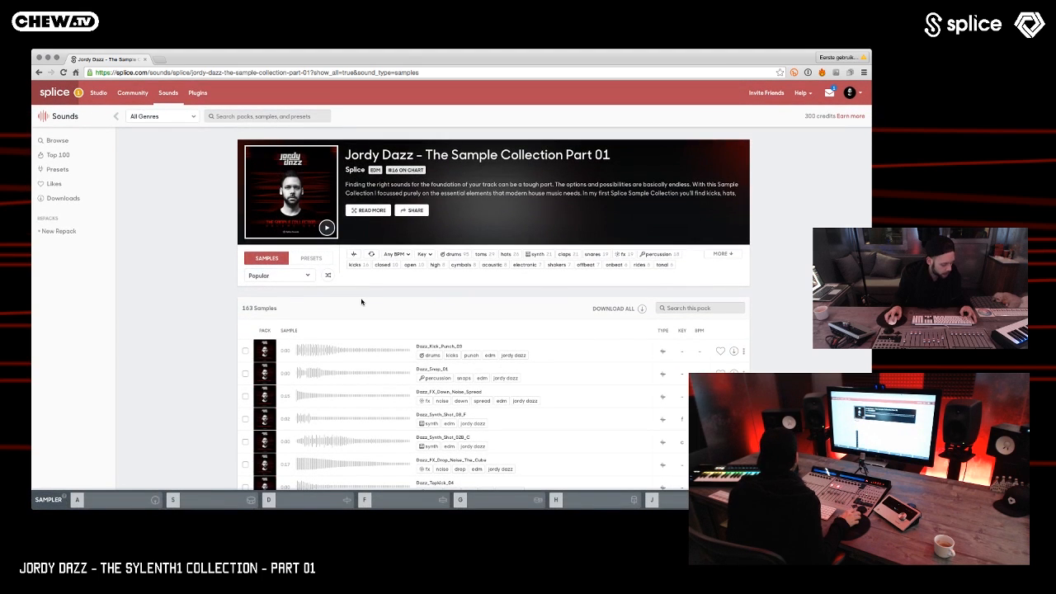
# - Quit the browser to return to the Logic Pro project and close the Sylenth1 plug-in window
pyautogui.press('super+q')
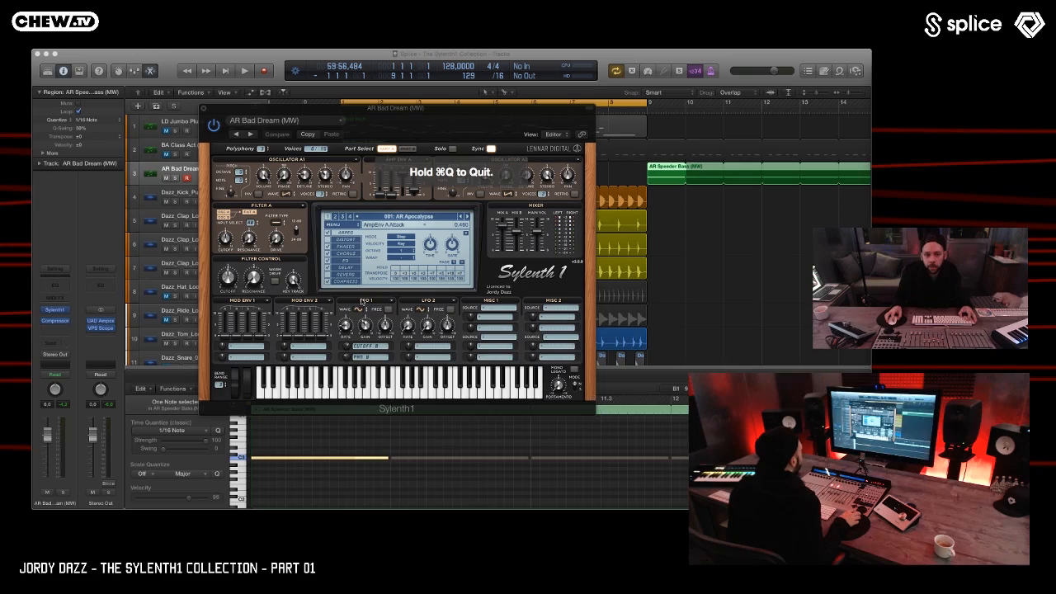
pyautogui.moveTo(401, 108); pyautogui.dragTo(498, 143)
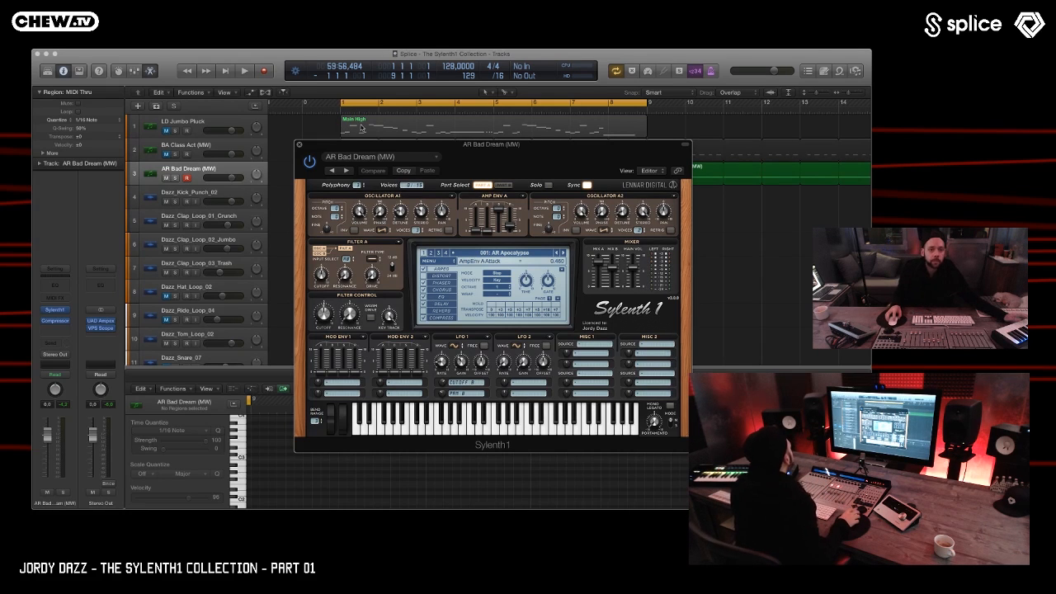
pyautogui.moveTo(364, 144); pyautogui.dragTo(423, 158)
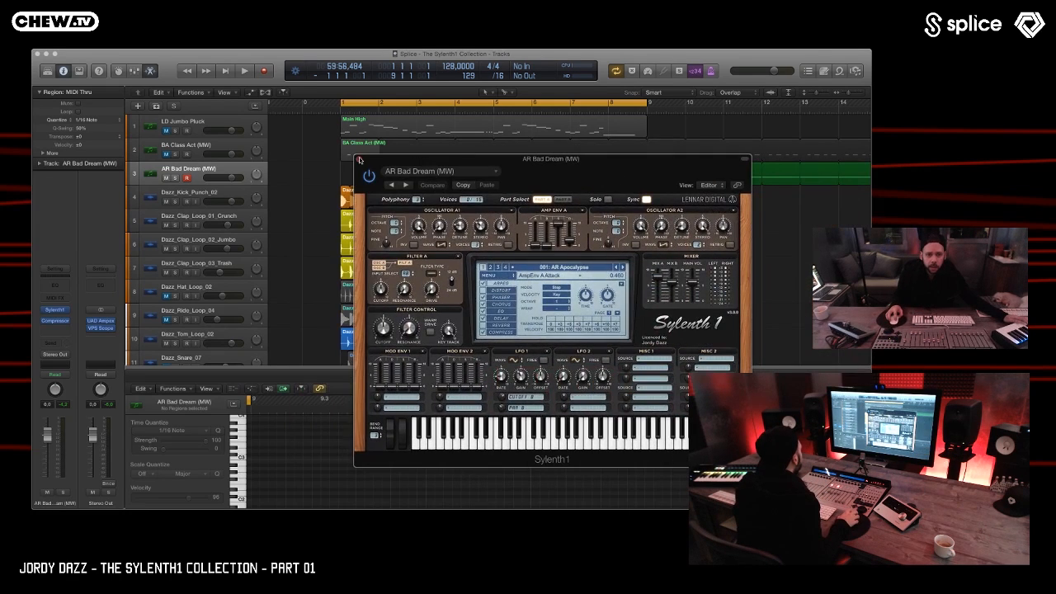
pyautogui.click(358, 159)
# - Fit all eleven tracks in the arrangement and widen the track header column until the full track names show
pyautogui.scroll(-3, 314, 214)
pyautogui.scroll(1, 314, 215)
pyautogui.press('XF86AudioRaiseVolume')
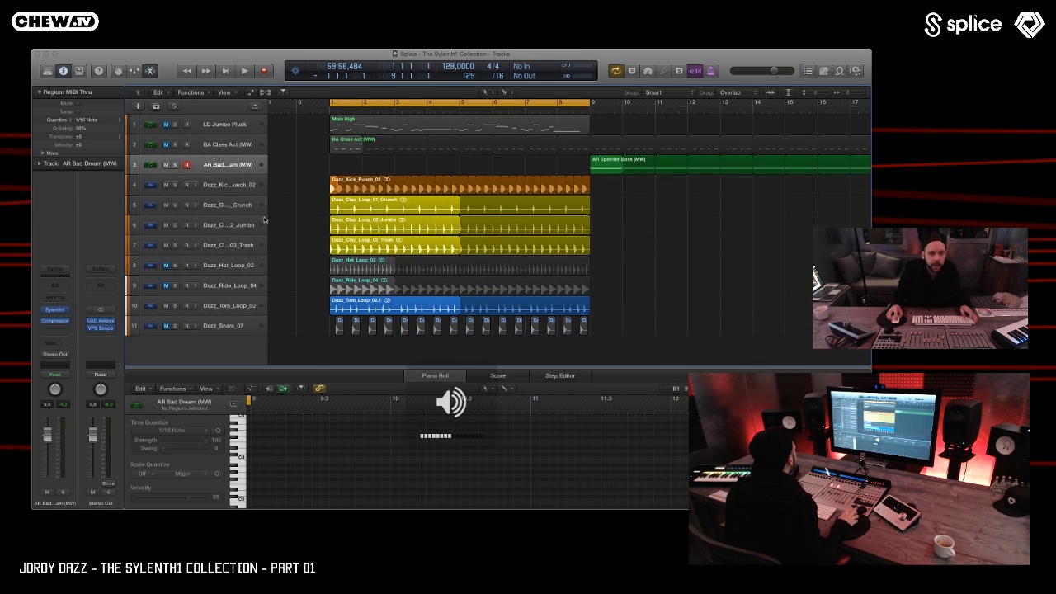
pyautogui.moveTo(267, 213); pyautogui.dragTo(309, 213)
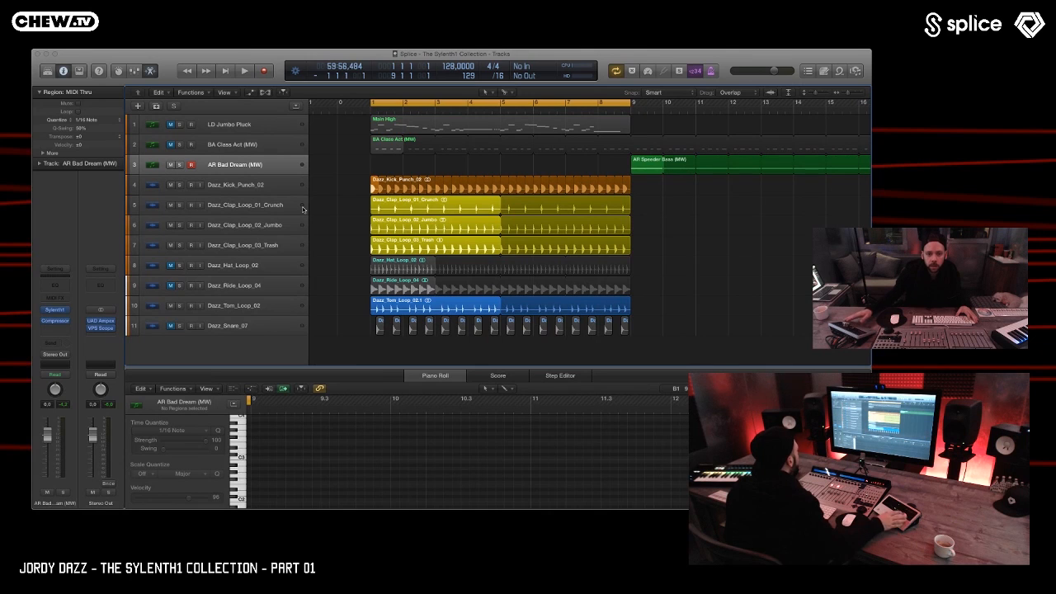
# - Play the arrangement from bar 1 and raise the system volume several levels
pyautogui.press('space')
pyautogui.press('XF86AudioRaiseVolume')
pyautogui.press('XF86AudioRaiseVolume')
pyautogui.press('XF86AudioRaiseVolume')
pyautogui.press('XF86AudioRaiseVolume')
pyautogui.press('XF86AudioRaiseVolume')
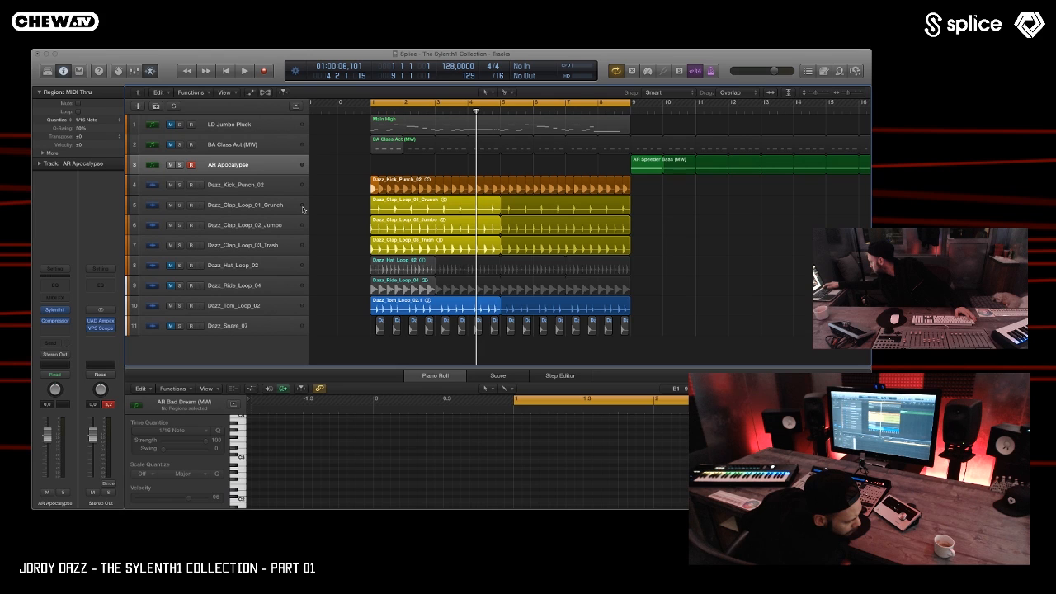
# - Restart playback from bar 1 and select the Dazz_Kick_Punch_02 track
pyautogui.press('space')
pyautogui.press('space')
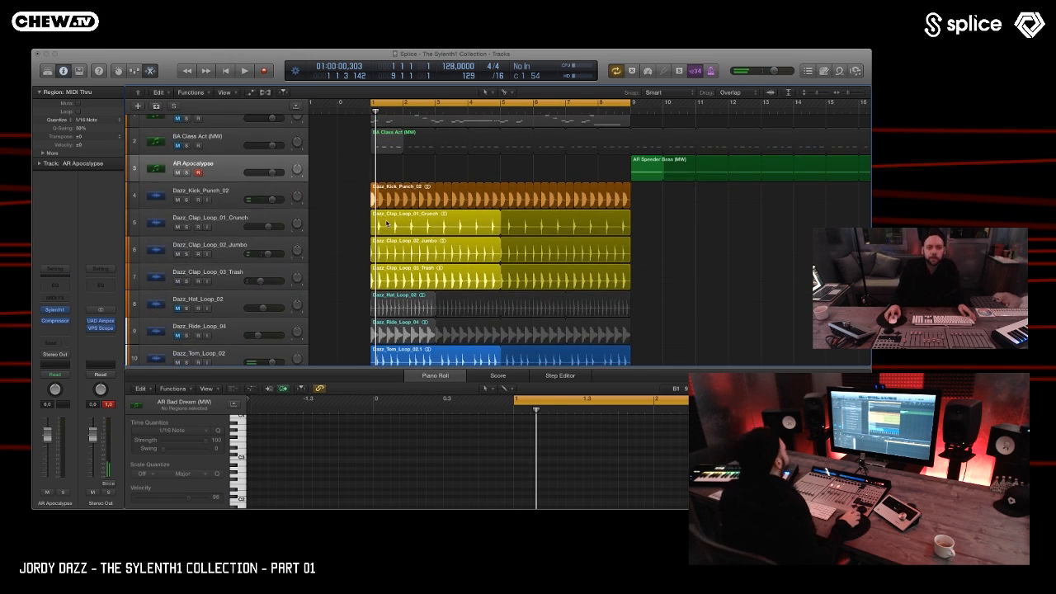
pyautogui.click(188, 202)
pyautogui.press('super+Right')
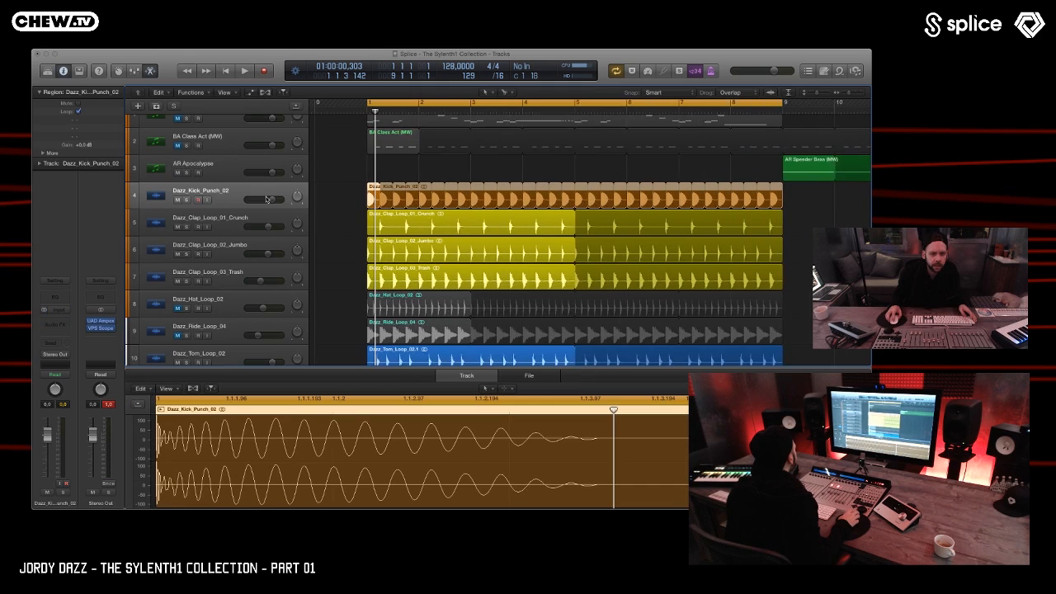
# - Solo the Dazz_Kick_Punch_02 track, start playback, raise the system volume and add the three clap loop tracks to the solo
pyautogui.press('super+Down')
pyautogui.click(189, 200)
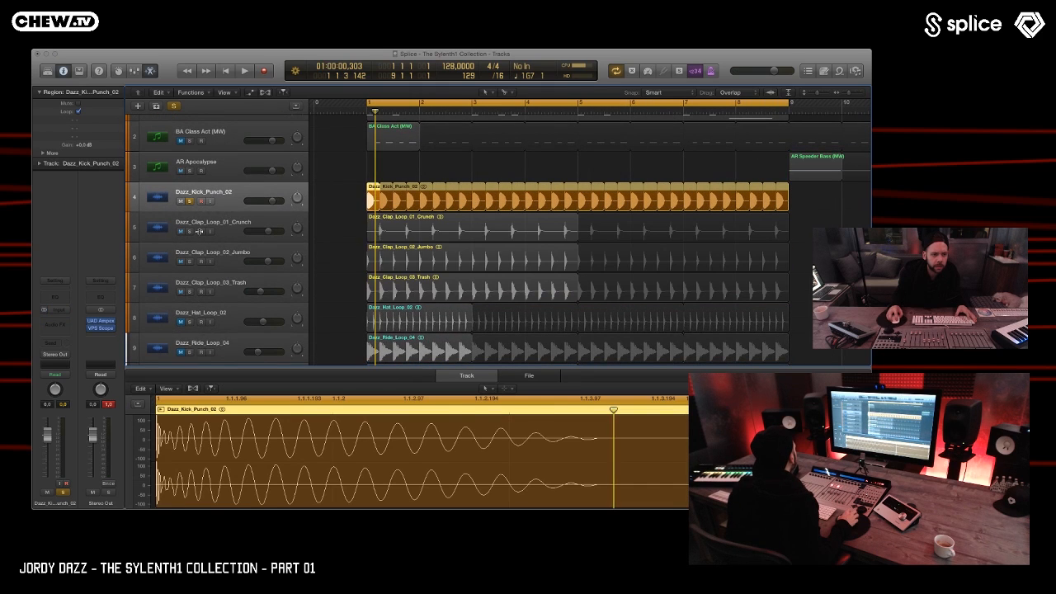
pyautogui.press('space')
pyautogui.press('XF86AudioRaiseVolume')
pyautogui.moveTo(189, 232); pyautogui.dragTo(190, 292)
pyautogui.scroll(-4, 279, 256)
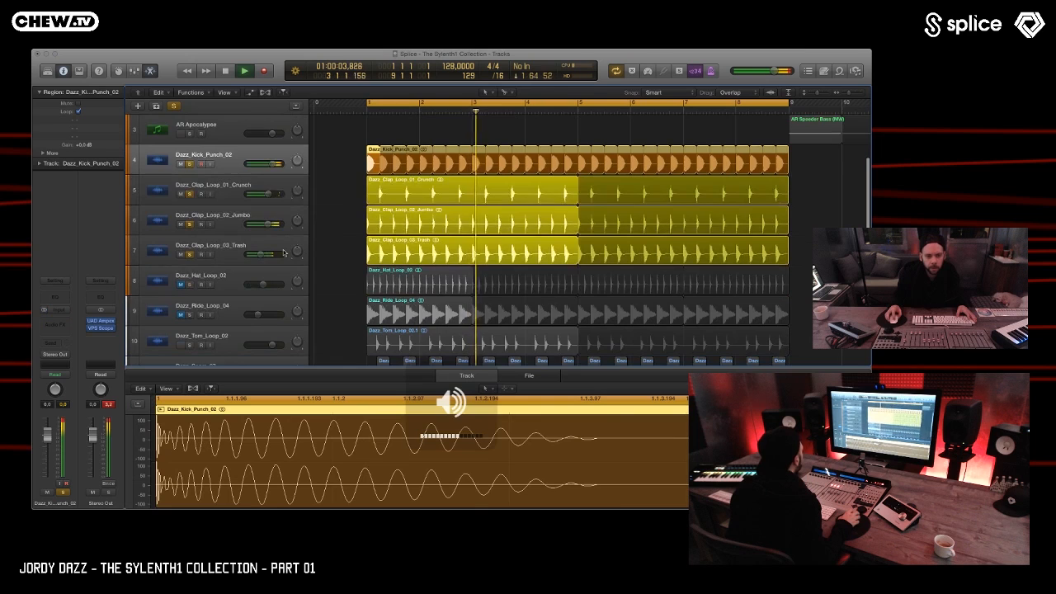
# - Also solo the hat, ride, tom and snare tracks during playback, and restart from bar 1
pyautogui.click(190, 258)
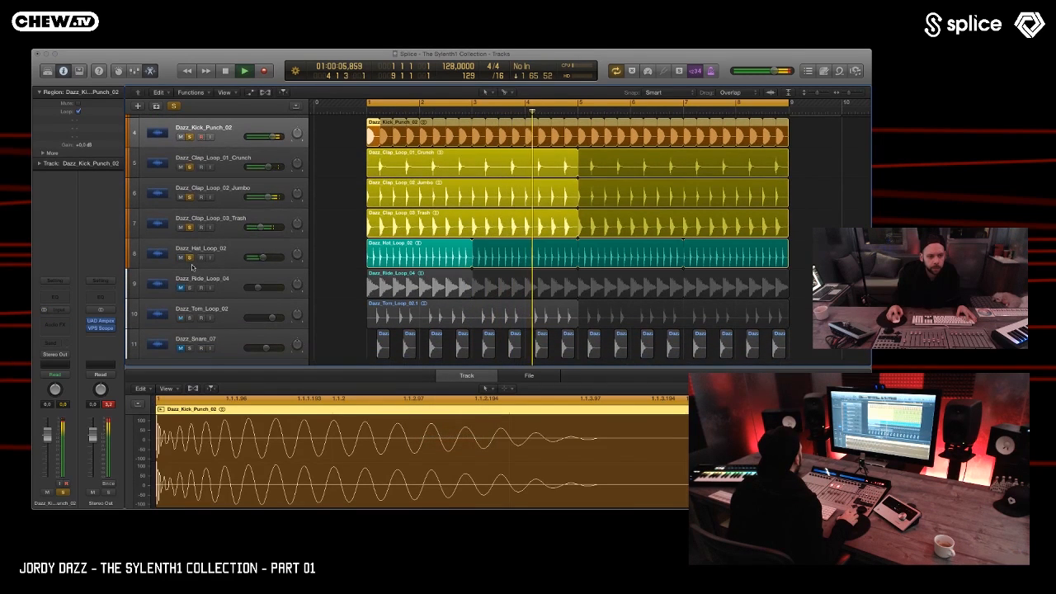
pyautogui.scroll(-1, 191, 268)
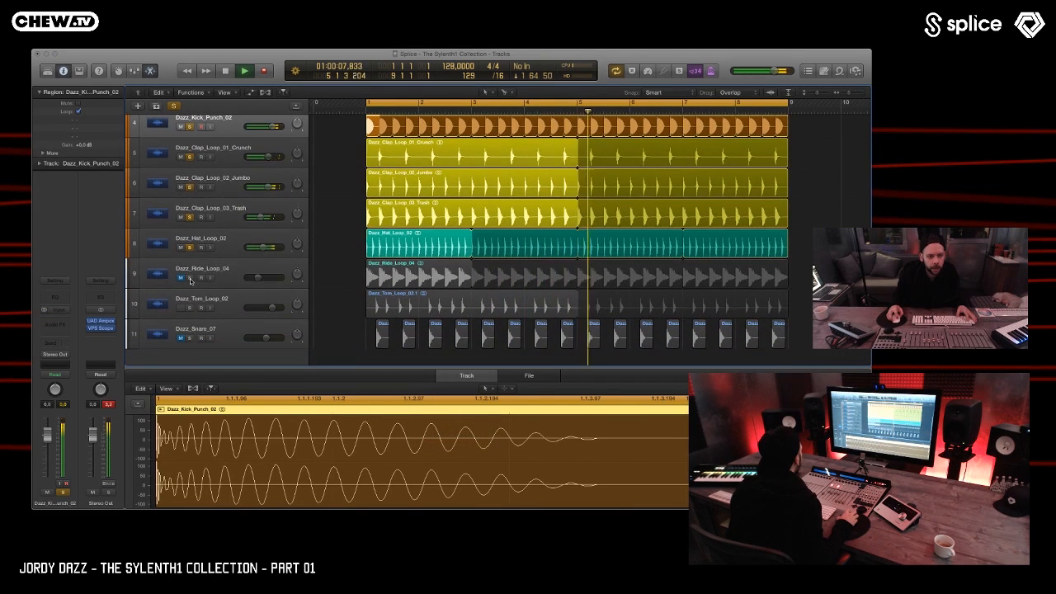
pyautogui.click(189, 278)
pyautogui.scroll(-1, 191, 297)
pyautogui.click(190, 302)
pyautogui.press('space')
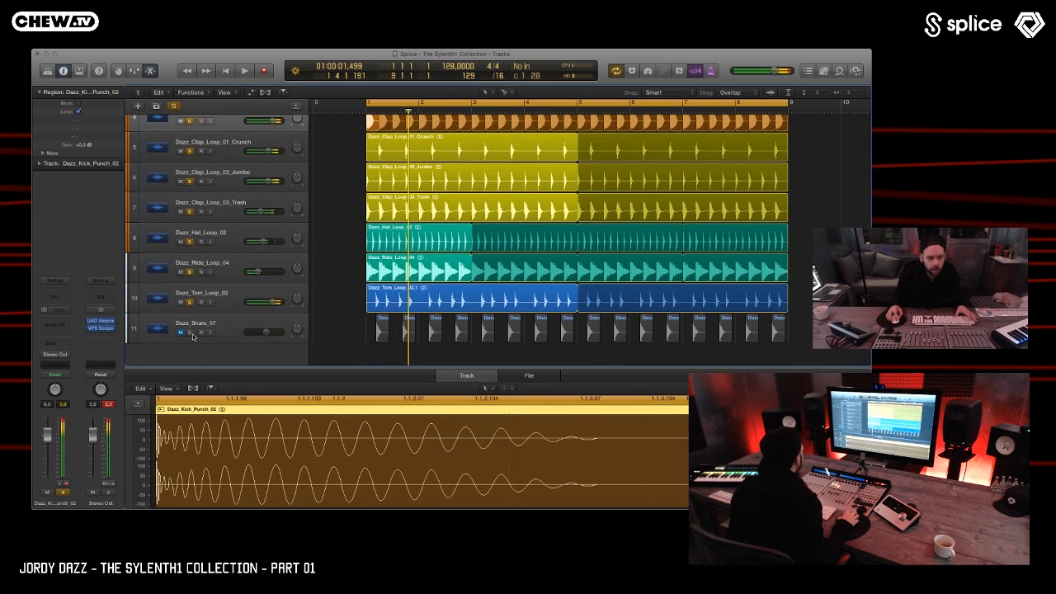
pyautogui.click(189, 331)
pyautogui.press('Return')
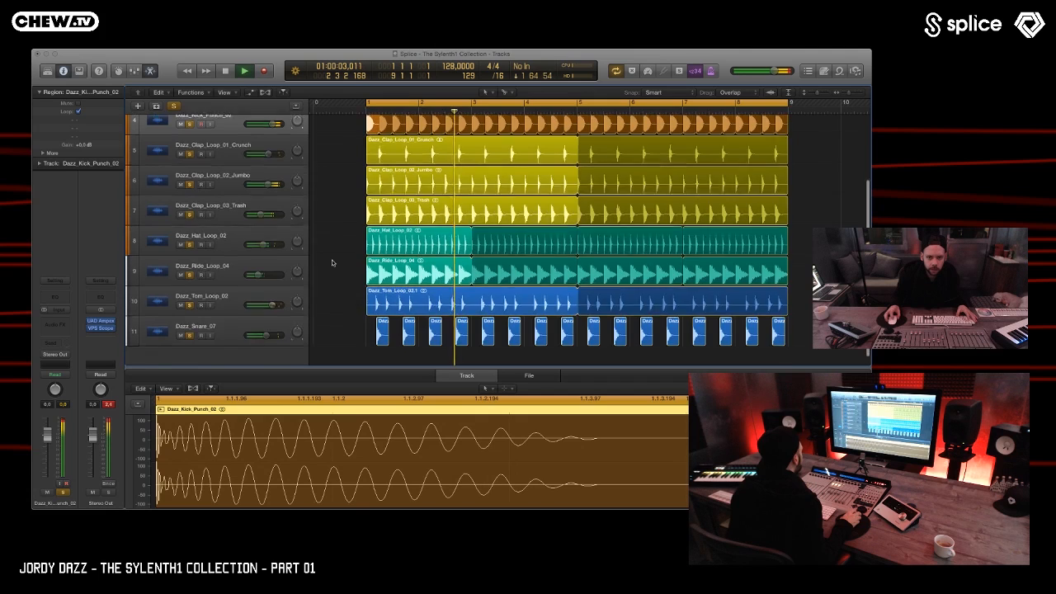
# - Stop playback and unsolo the Dazz_Tom_Loop_02 and Dazz_Snare_07 tracks
pyautogui.scroll(4, 333, 259)
pyautogui.press('space')
pyautogui.scroll(-5, 334, 259)
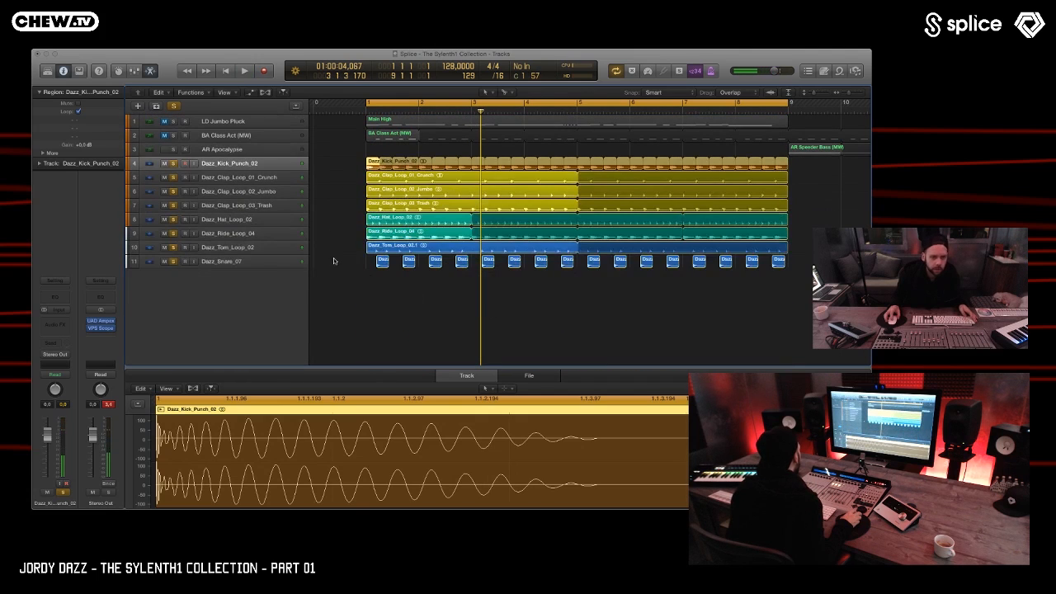
pyautogui.click(173, 248)
pyautogui.click(173, 261)
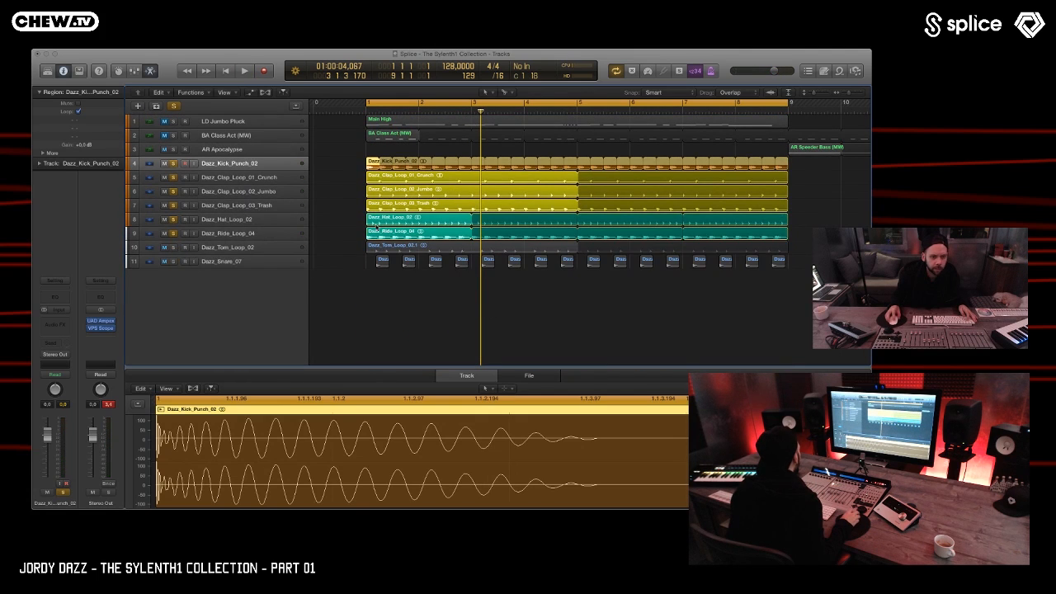
# - Select the AR Apocalypse track, open its Sylenth1 plug-in and move the plug-in window over the arrangement
pyautogui.scroll(3, 374, 229)
pyautogui.scroll(1, 374, 228)
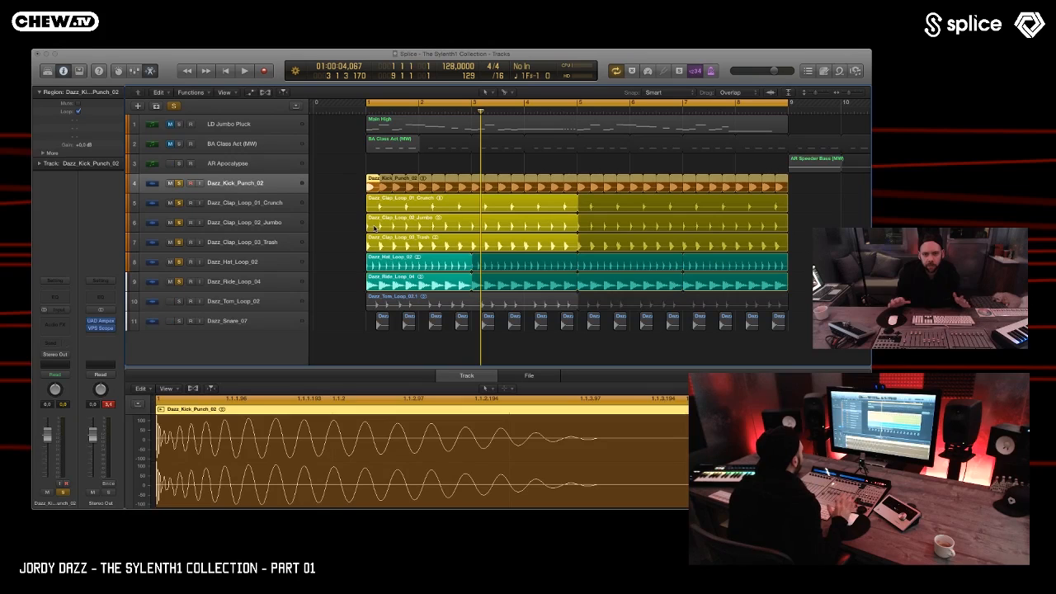
pyautogui.scroll(3, 387, 189)
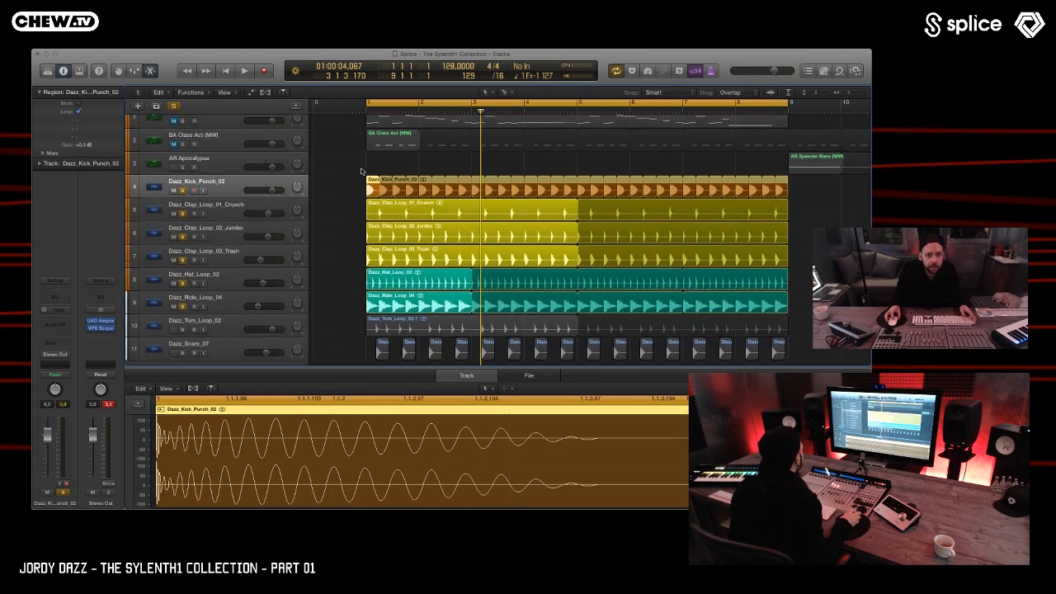
pyautogui.click(217, 178)
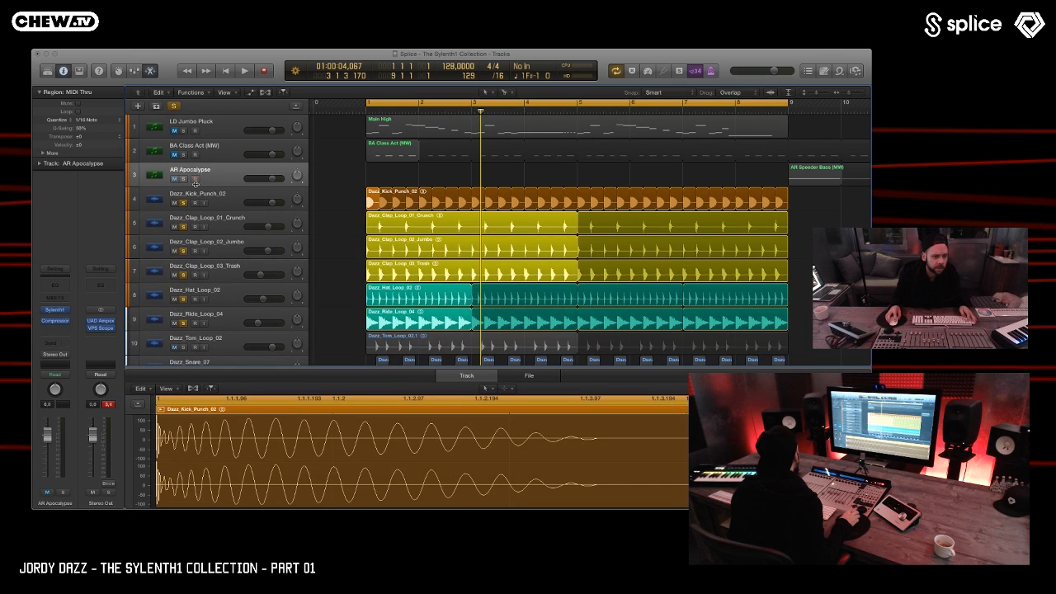
pyautogui.click(55, 310)
pyautogui.moveTo(584, 165); pyautogui.dragTo(477, 130)
# - Look through the Sylenth1 preset list and keep preset 001: AR Apocalypse
pyautogui.click(461, 233)
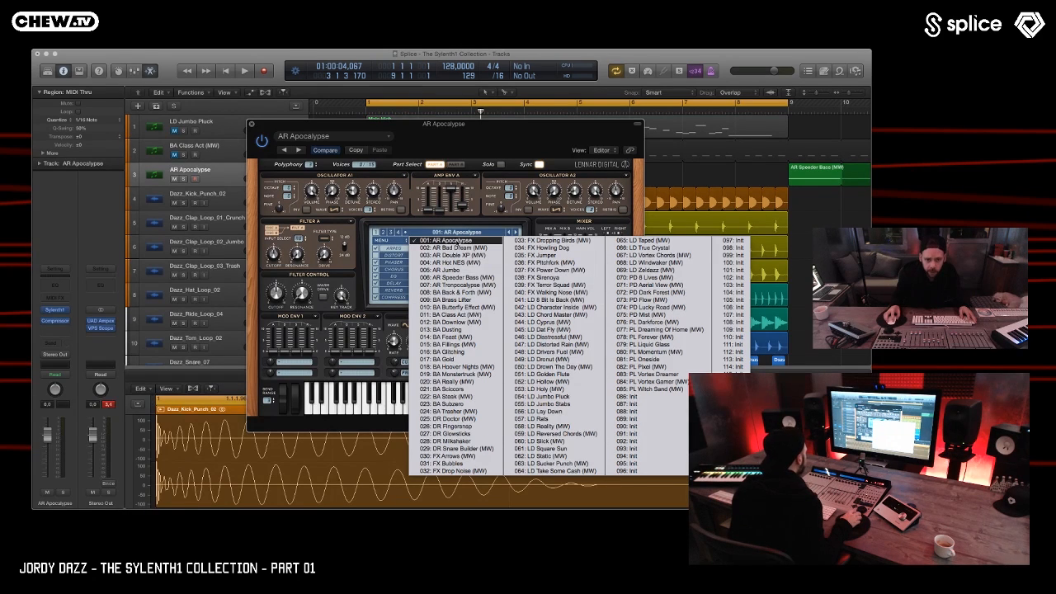
pyautogui.click(463, 243)
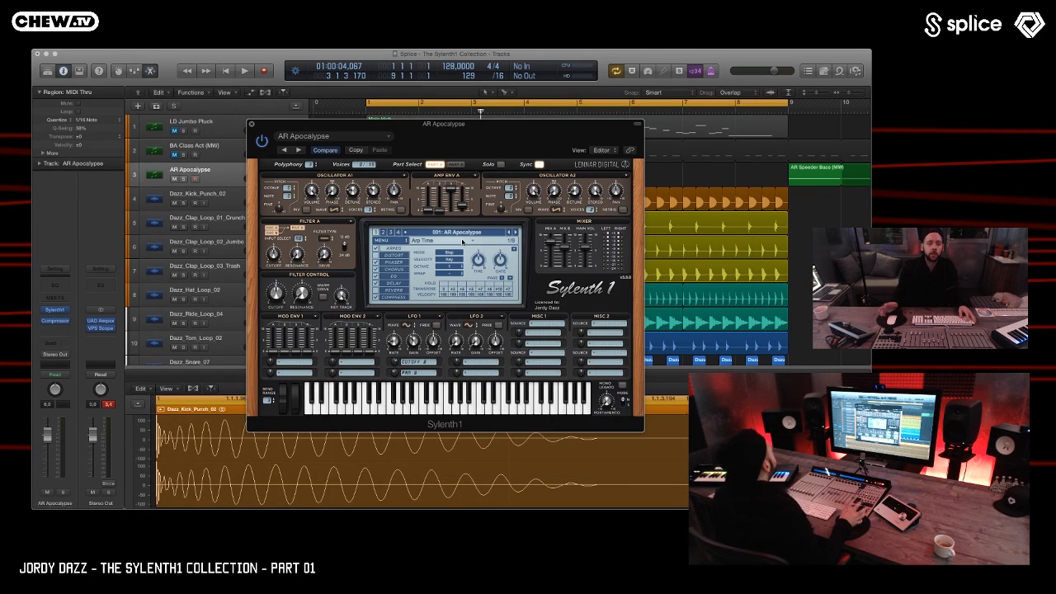
pyautogui.click(462, 236)
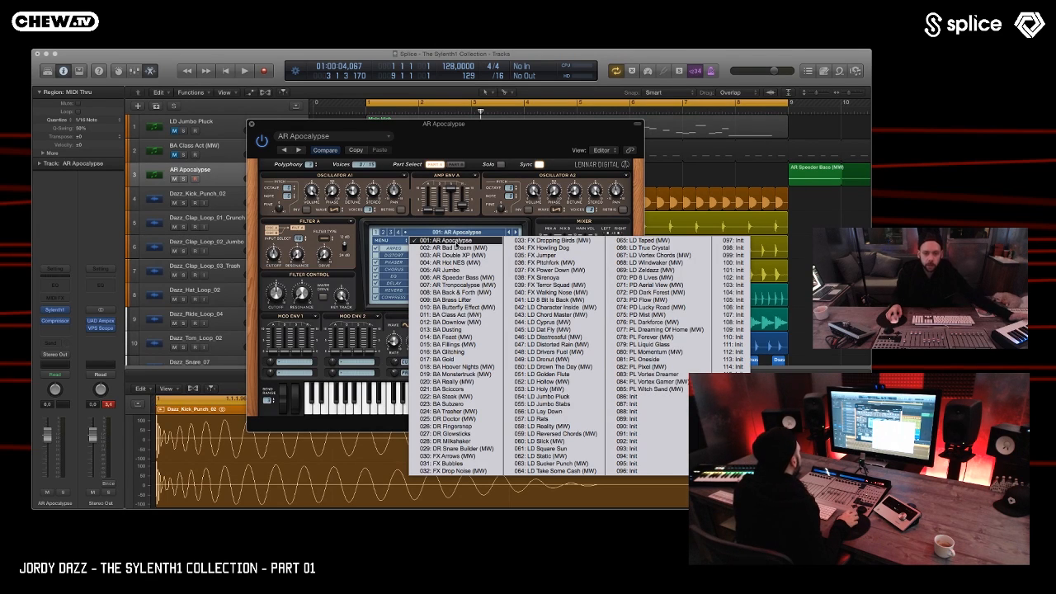
pyautogui.click(456, 244)
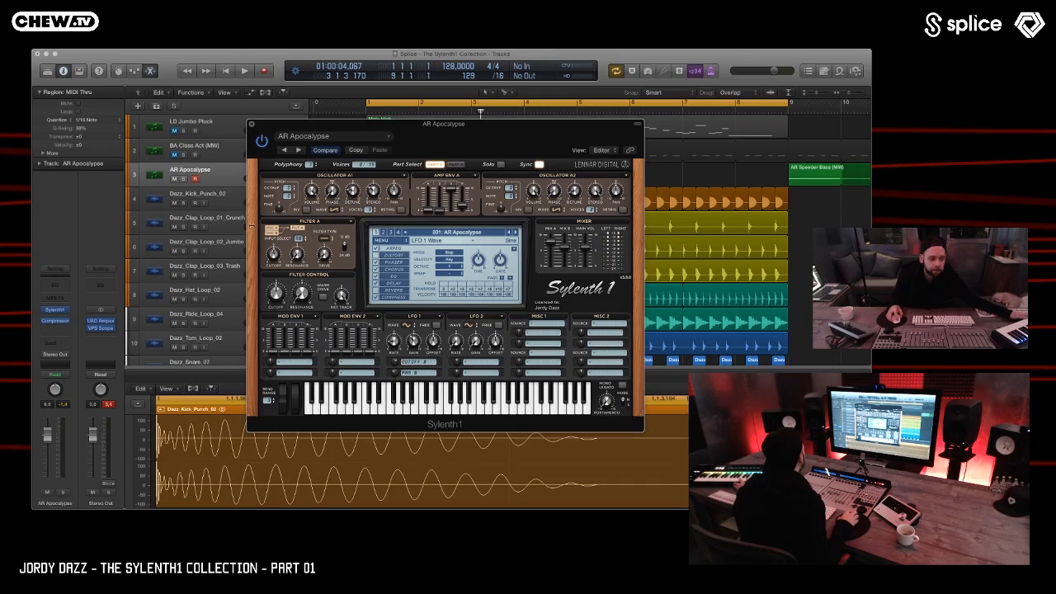
# - Check the Compressor on the AR Apocalypse track, close it and reposition the Sylenth1 window lower over the arrangement
pyautogui.moveTo(369, 127); pyautogui.dragTo(360, 124)
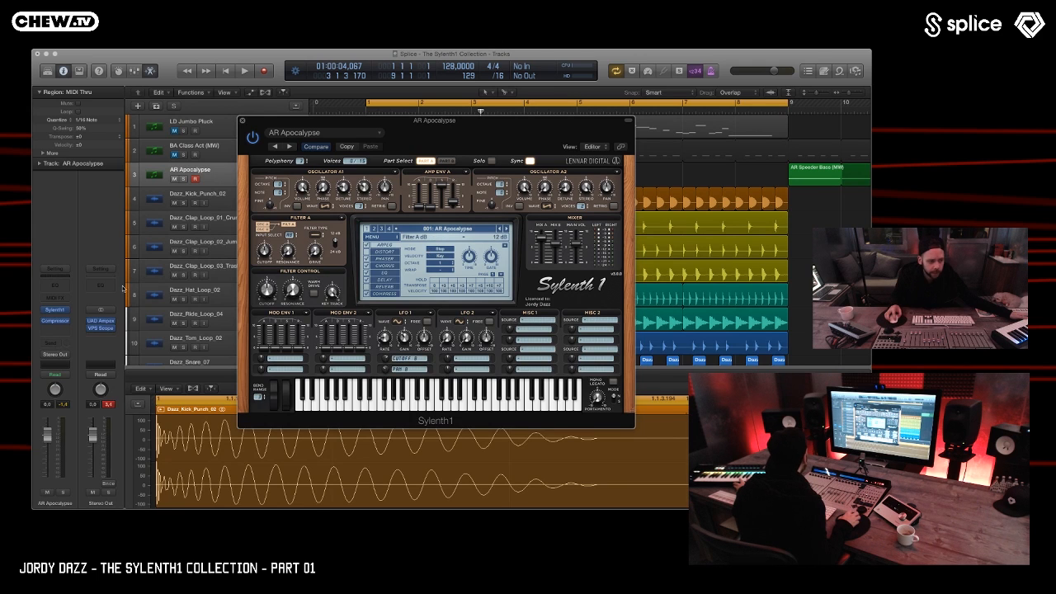
pyautogui.click(55, 320)
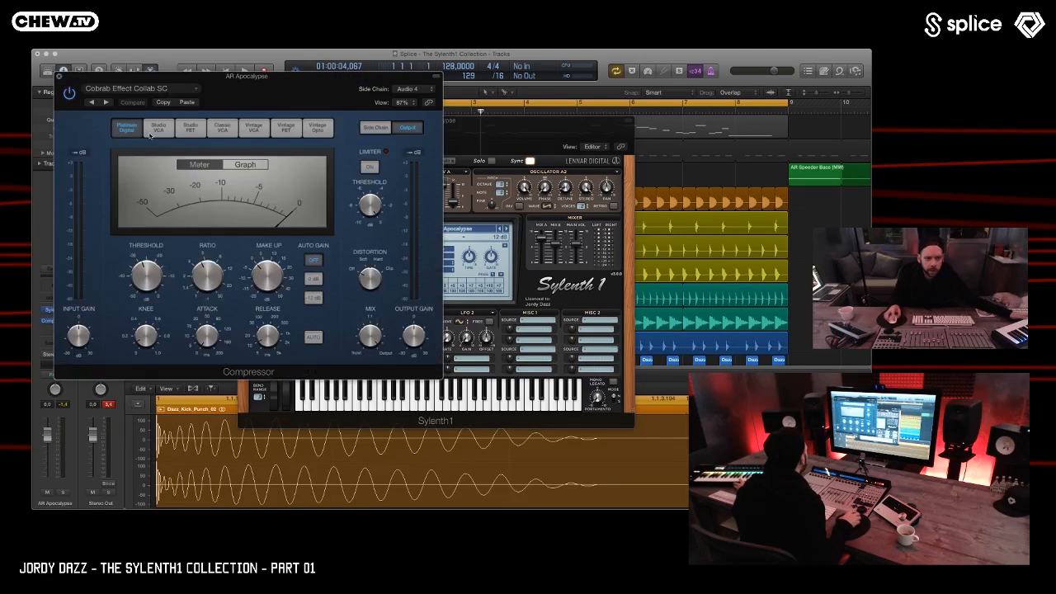
pyautogui.click(57, 76)
pyautogui.moveTo(409, 121); pyautogui.dragTo(463, 278)
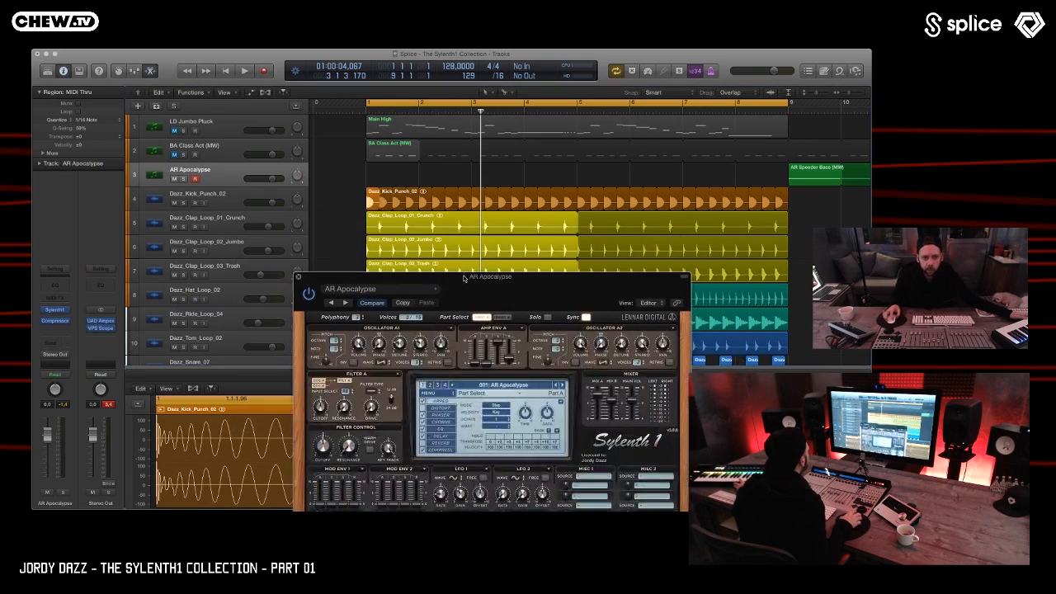
pyautogui.moveTo(463, 278); pyautogui.dragTo(436, 160)
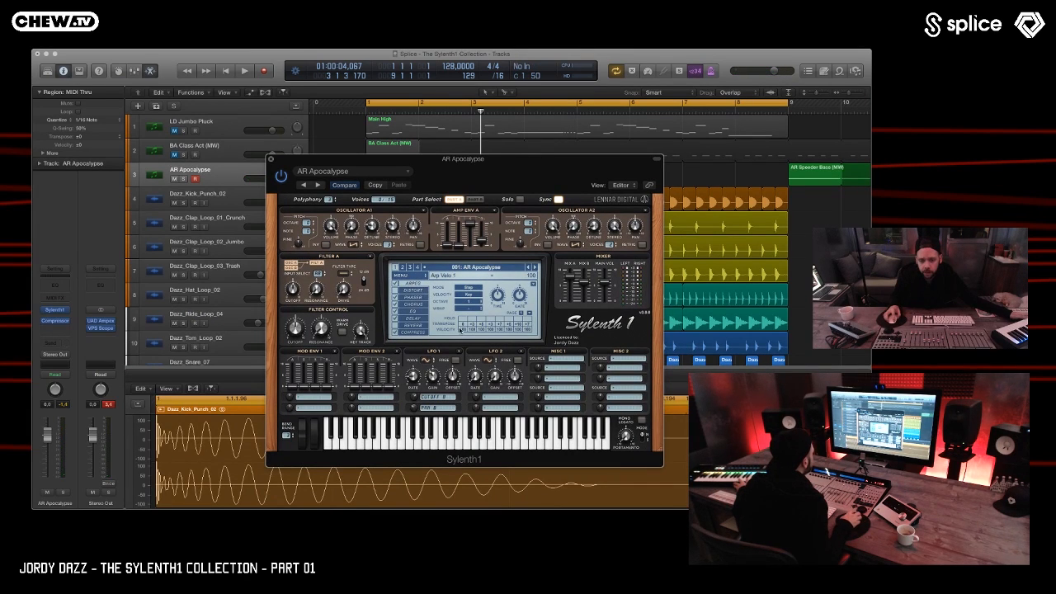
# - Examine the AR Apocalypse arpeggiator step pages and phaser settings, and return to the arpeggiator settings
pyautogui.click(522, 314)
pyautogui.click(517, 312)
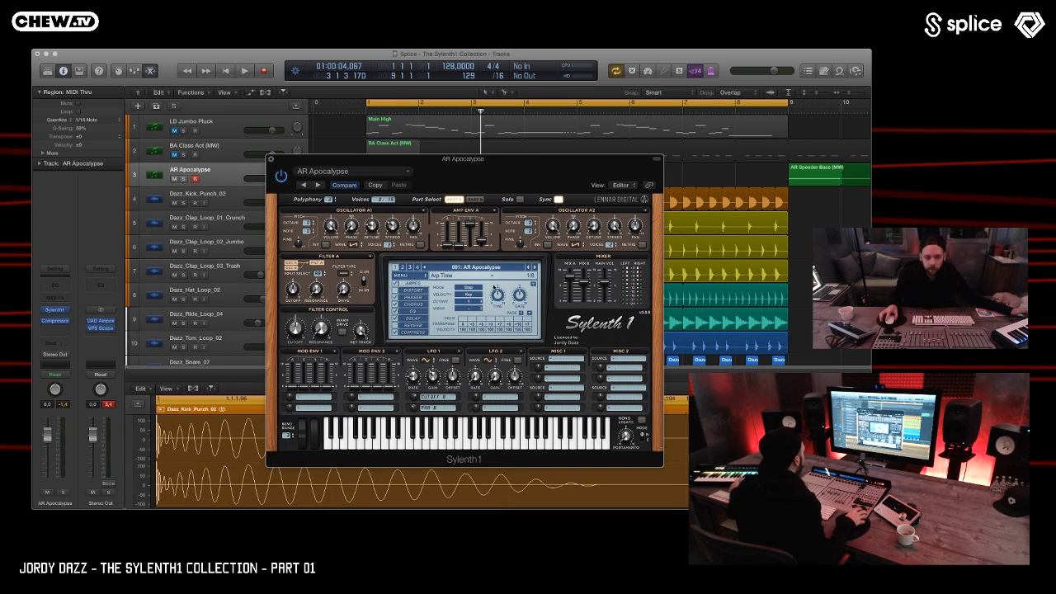
pyautogui.click(422, 298)
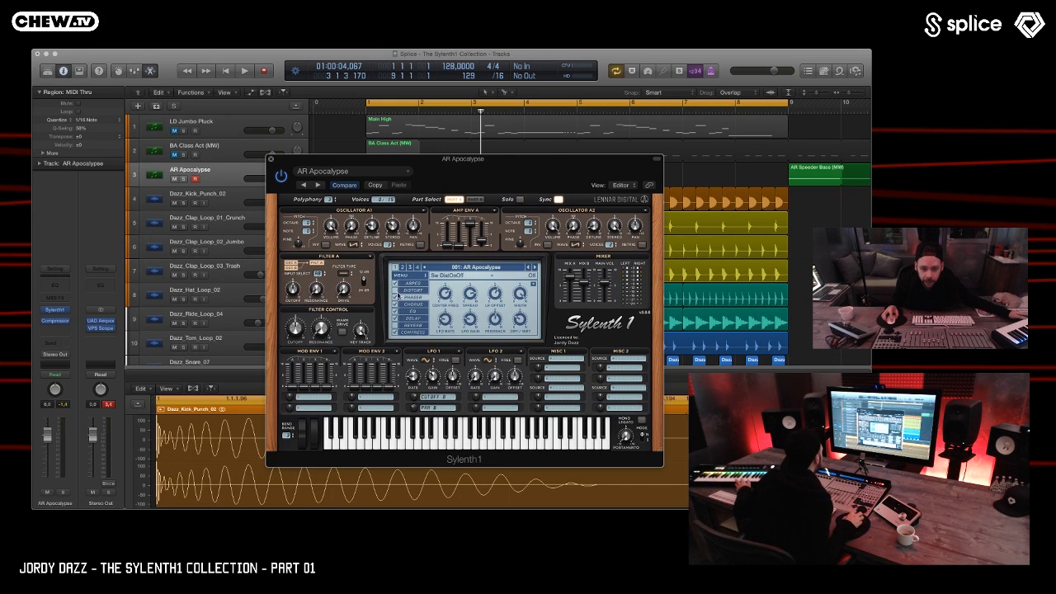
pyautogui.click(413, 284)
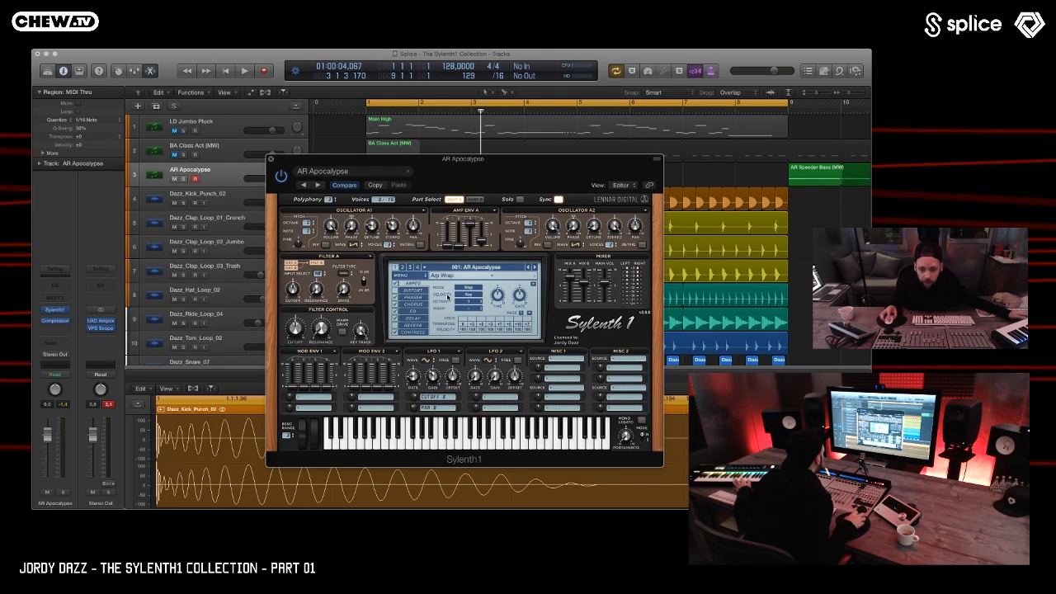
# - Load preset 002: AR Bad Dream (MW), push up its modulation wheel and check Part B before returning to Part A
pyautogui.click(535, 267)
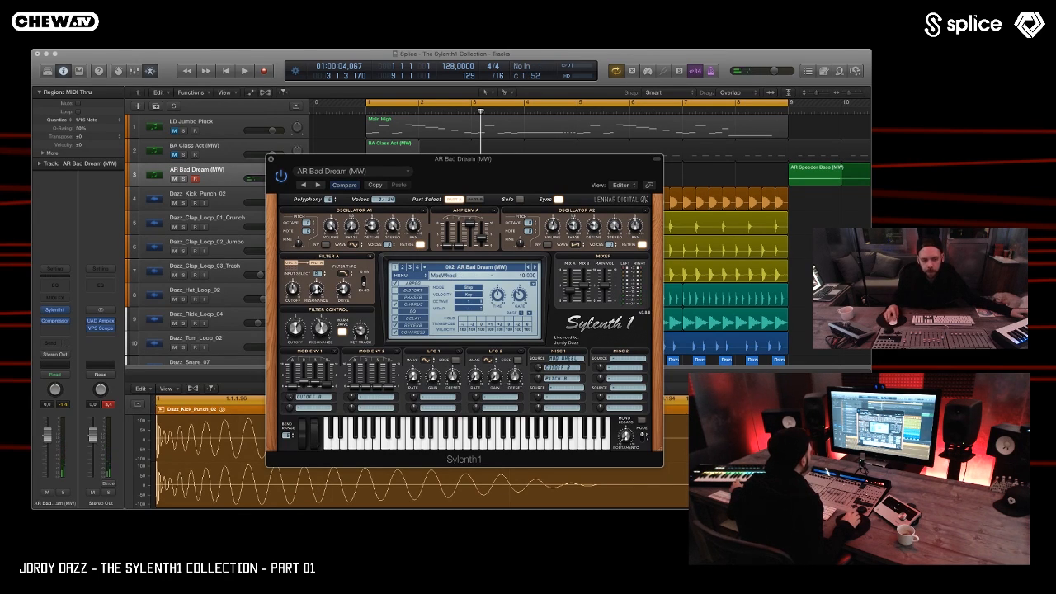
pyautogui.moveTo(313, 435); pyautogui.dragTo(314, 414)
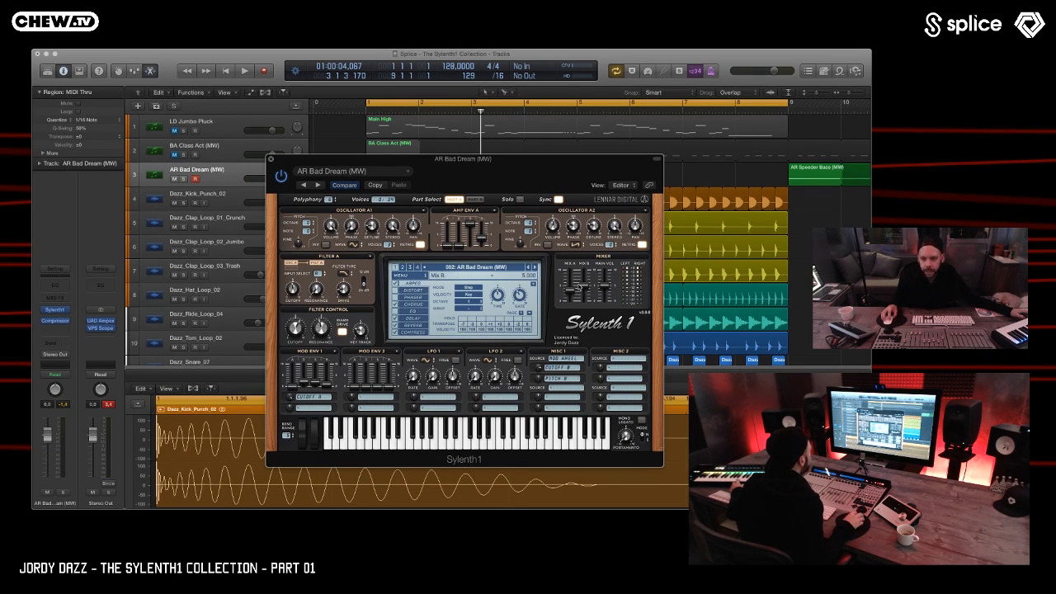
pyautogui.click(475, 199)
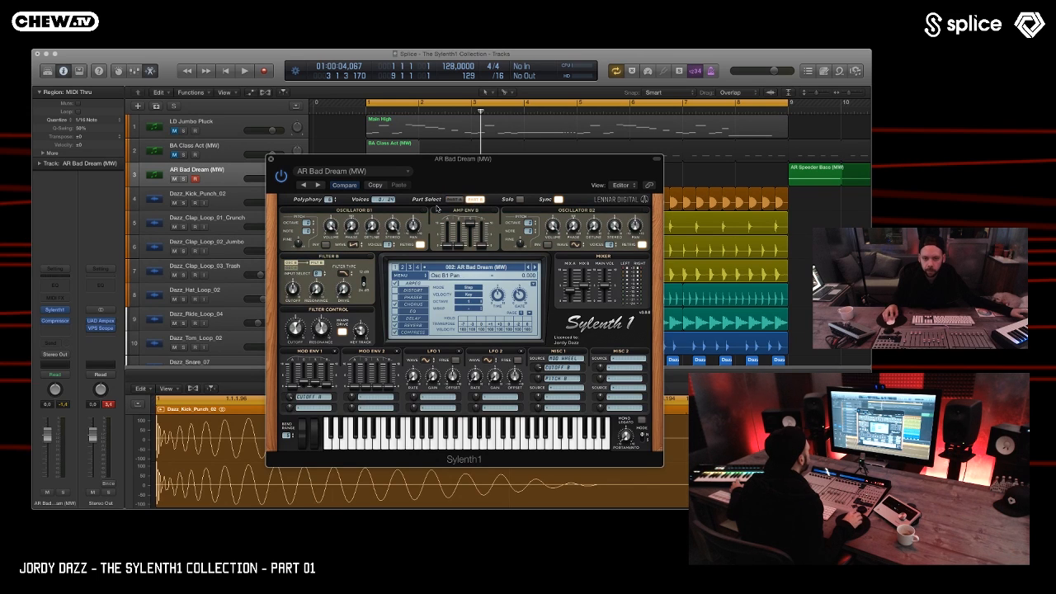
pyautogui.click(453, 199)
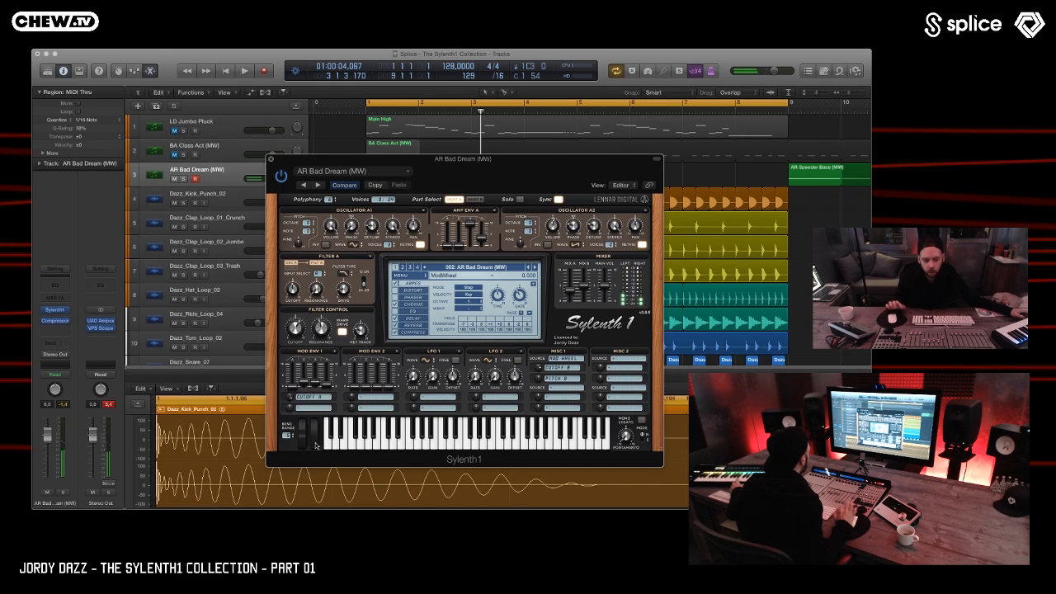
# - Sweep the AR Bad Dream (MW) modulation wheel up and down several times to hear its effect
pyautogui.moveTo(315, 441); pyautogui.dragTo(321, 302)
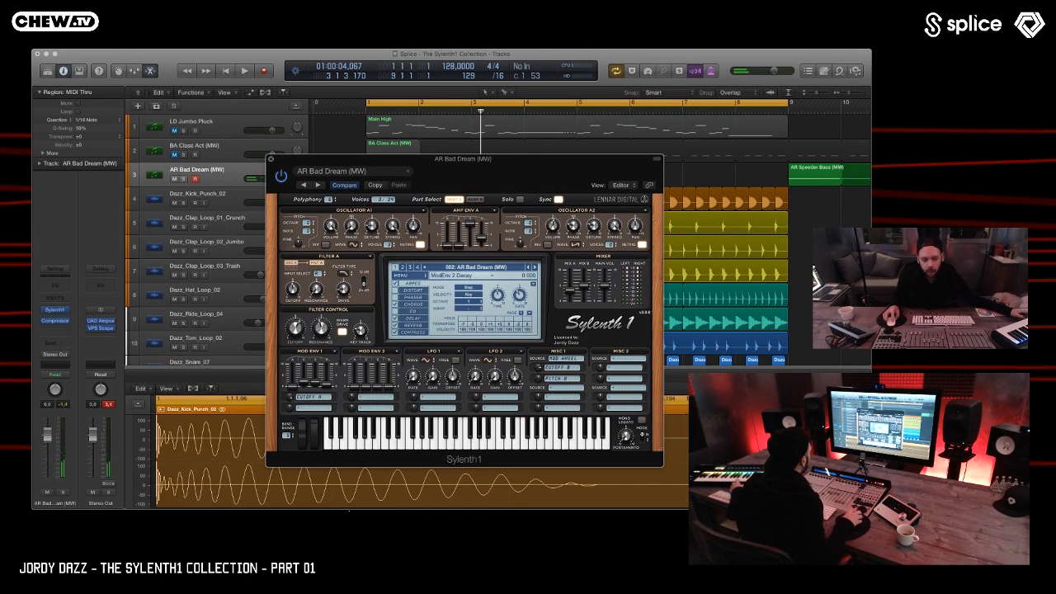
pyautogui.moveTo(319, 437); pyautogui.dragTo(324, 488)
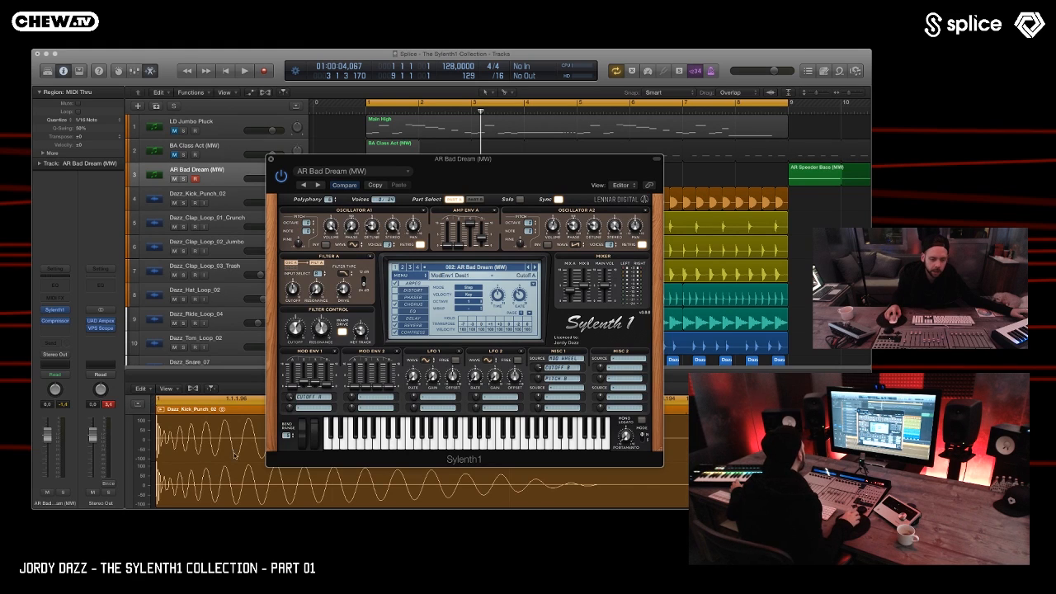
pyautogui.moveTo(315, 433); pyautogui.dragTo(317, 440)
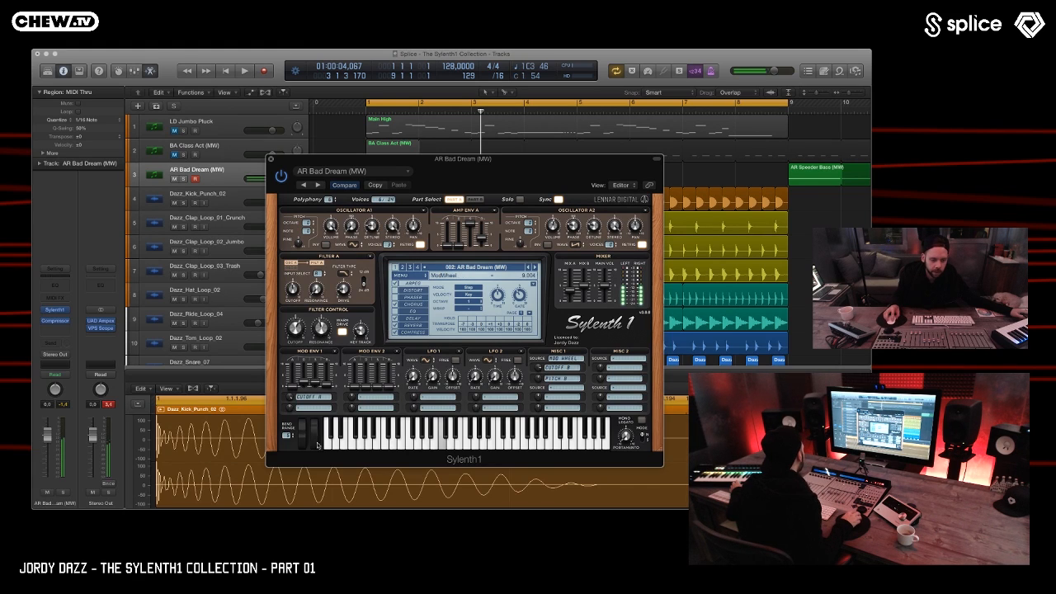
pyautogui.moveTo(322, 479); pyautogui.dragTo(324, 509)
pyautogui.moveTo(320, 445); pyautogui.dragTo(318, 475)
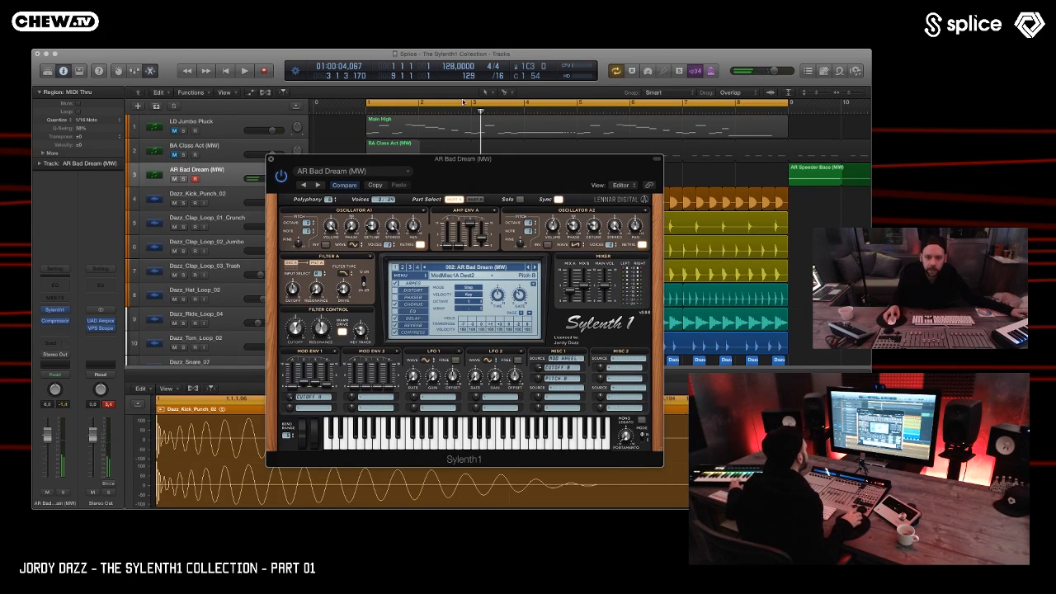
# - Load preset 003: AR Double XP (MW), raise the system volume and push the modulation wheel up
pyautogui.click(532, 269)
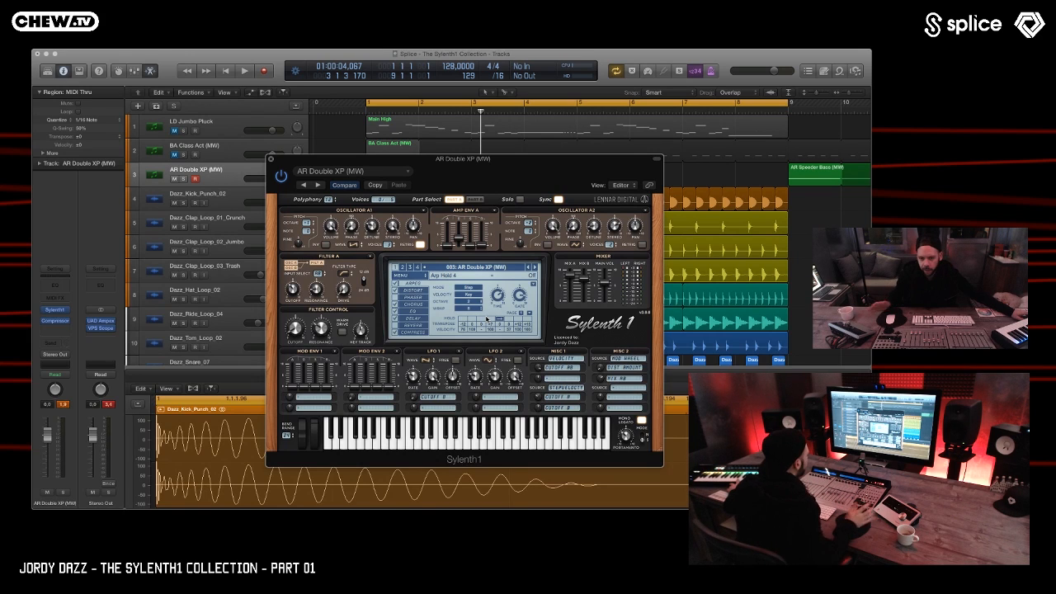
pyautogui.press('XF86AudioRaiseVolume')
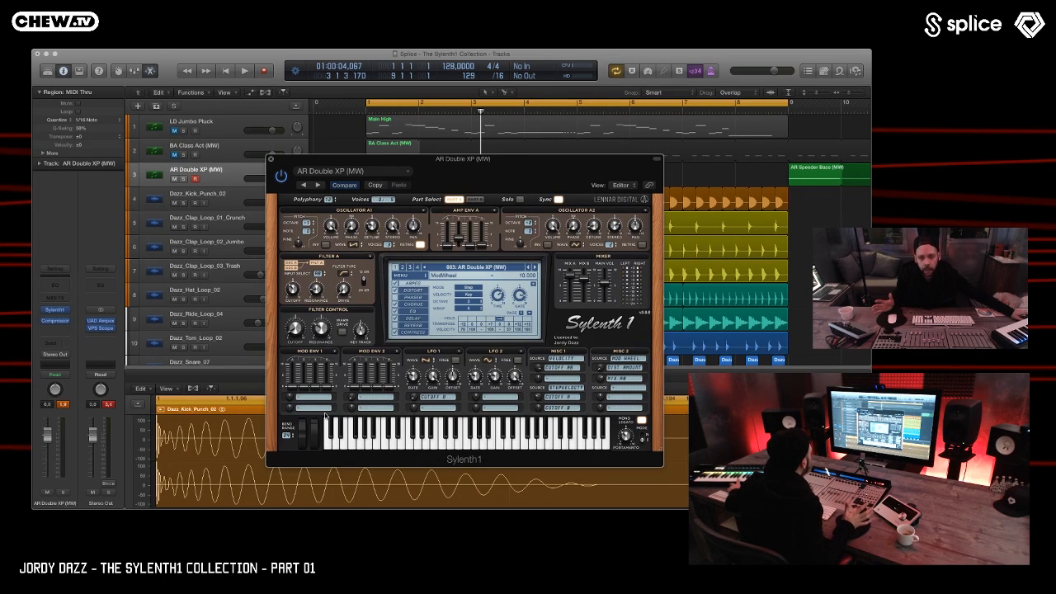
pyautogui.moveTo(317, 429); pyautogui.dragTo(324, 391)
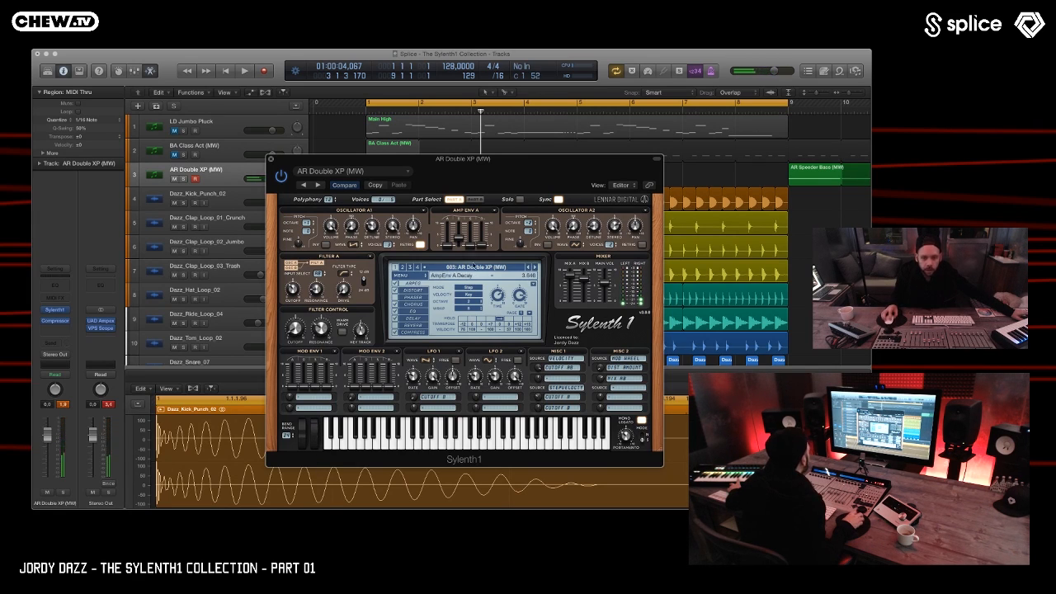
# - Load preset 004: AR Hot NES (MW) and adjust its LFO 1 rate
pyautogui.click(535, 267)
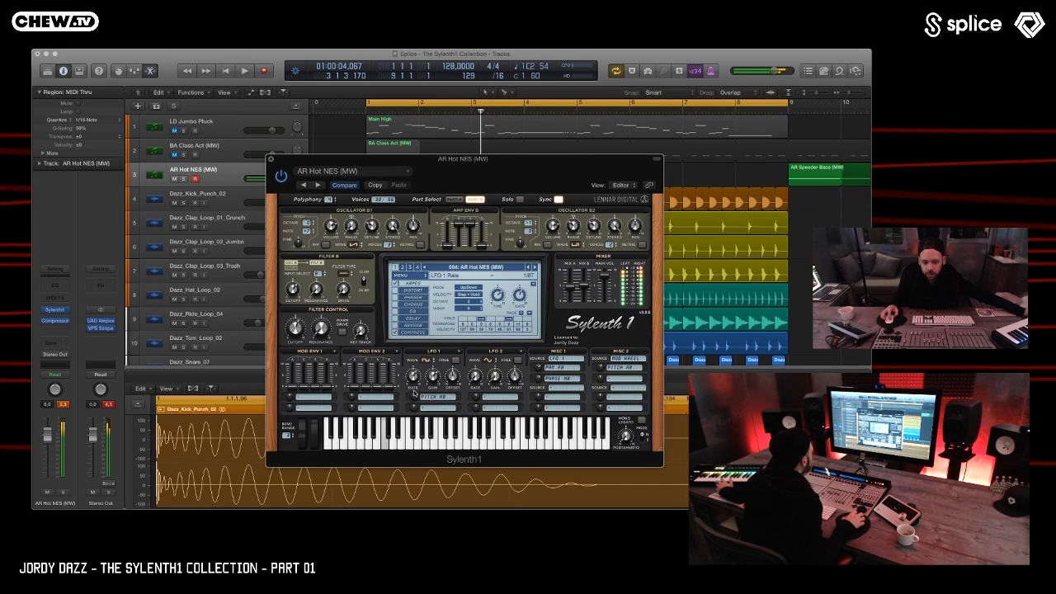
pyautogui.moveTo(414, 407); pyautogui.dragTo(415, 417)
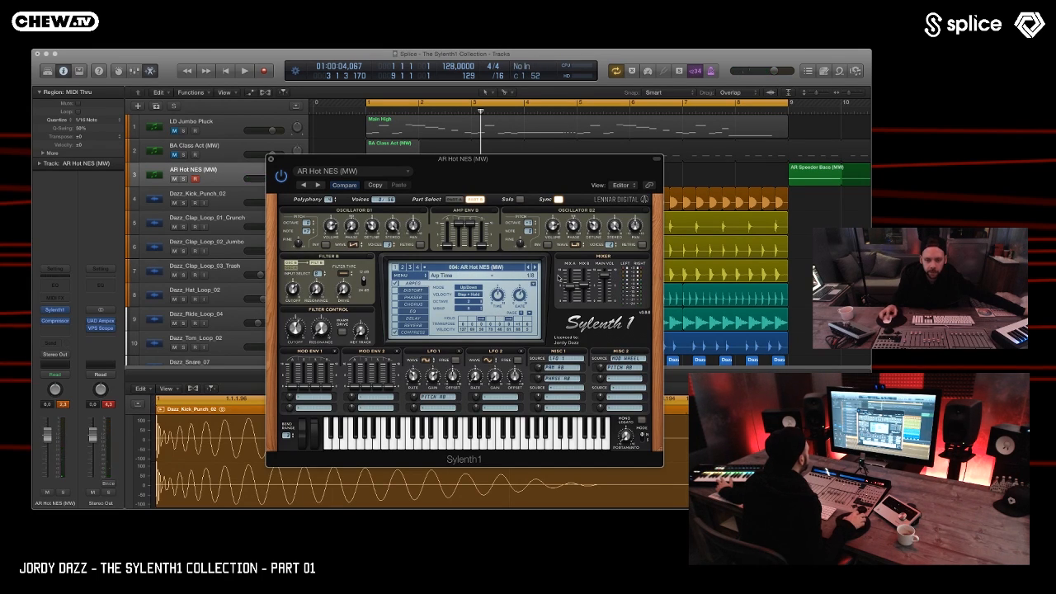
# - Switch AR Hot NES (MW) to Part A, turn on Free for LFO 1 and sweep the LFO 1 rate
pyautogui.moveTo(415, 365); pyautogui.dragTo(416, 358)
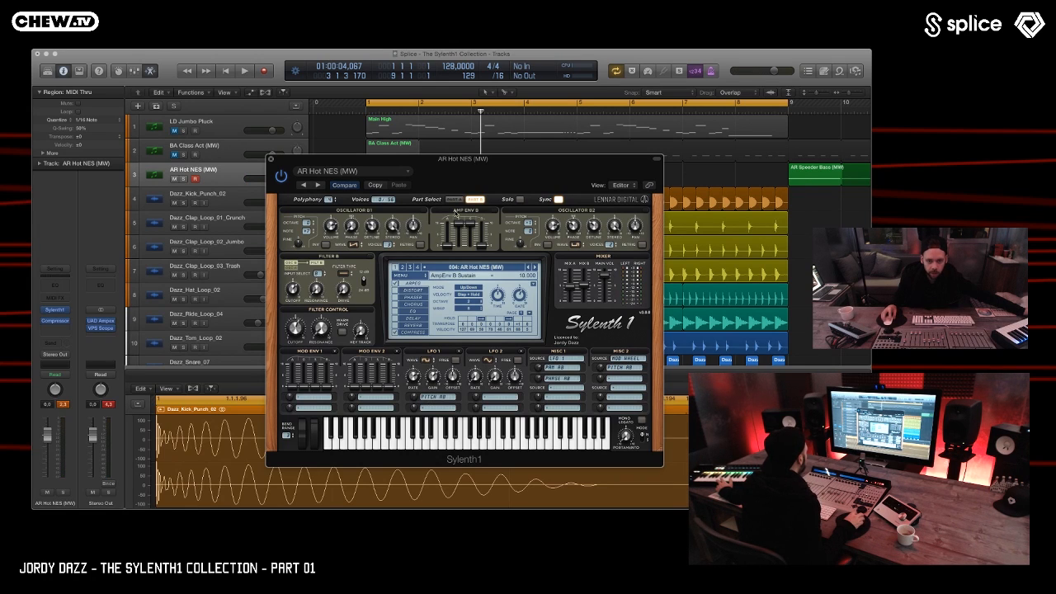
pyautogui.click(453, 199)
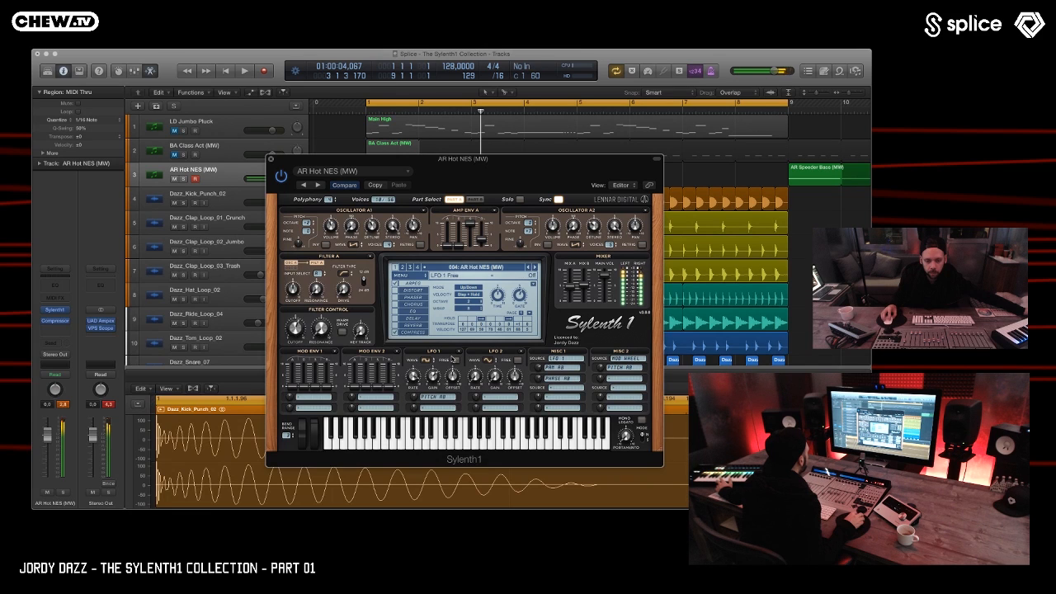
pyautogui.click(454, 360)
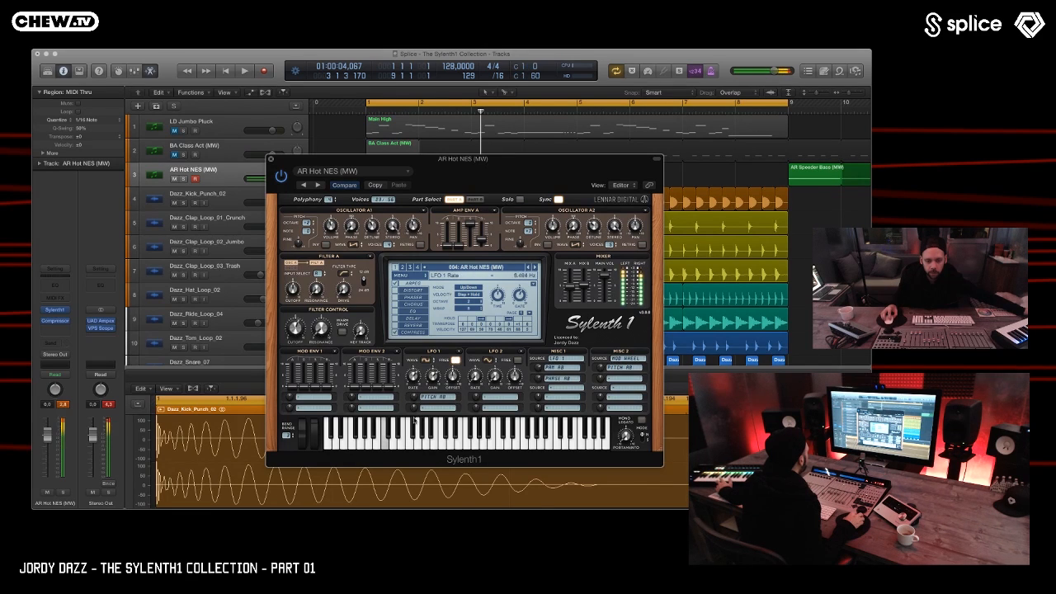
pyautogui.moveTo(414, 439); pyautogui.dragTo(414, 445)
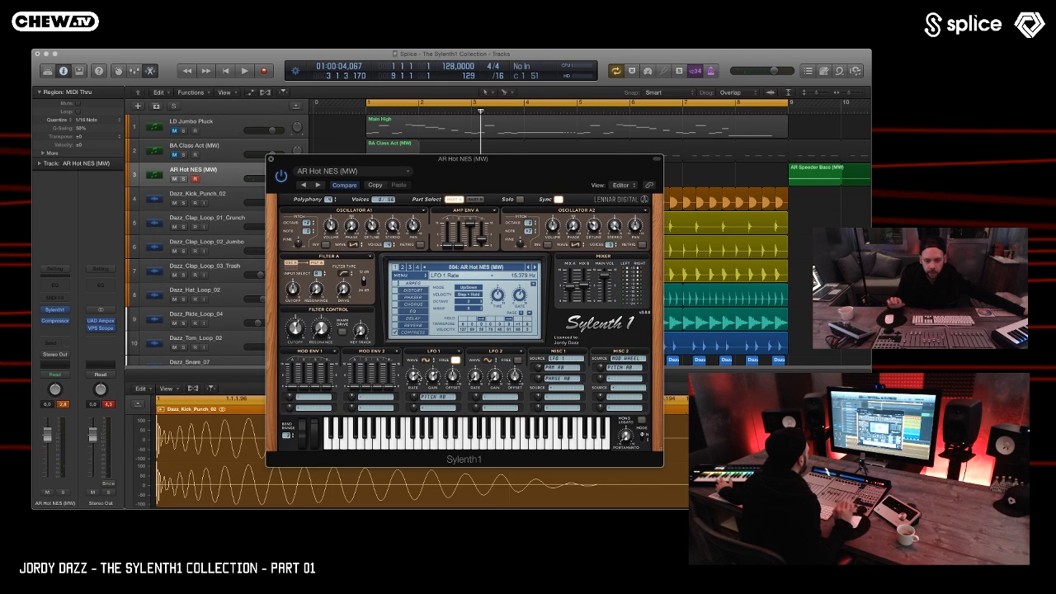
pyautogui.moveTo(417, 378); pyautogui.dragTo(411, 387)
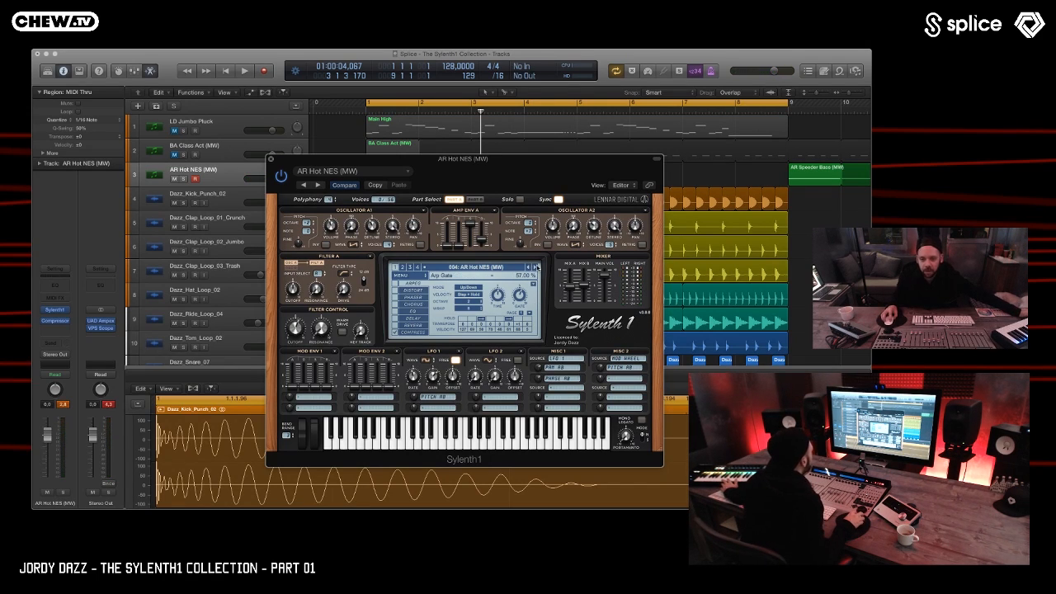
# - Load preset 005: AR Jumbo and move the AR Speeder Bass (MW) region to bar 1 of its track
pyautogui.click(534, 266)
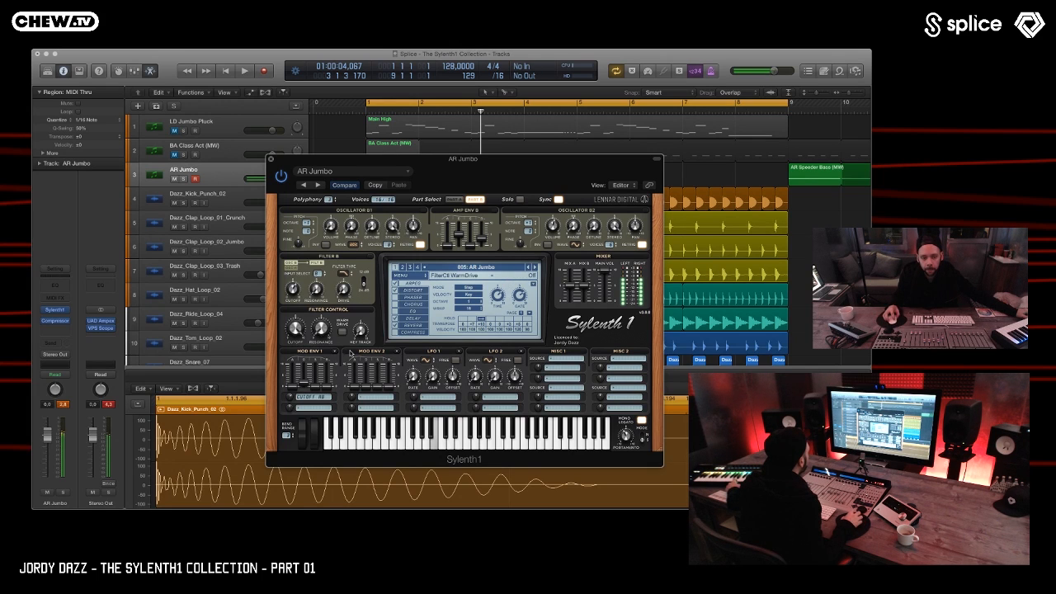
pyautogui.moveTo(299, 161); pyautogui.dragTo(547, 331)
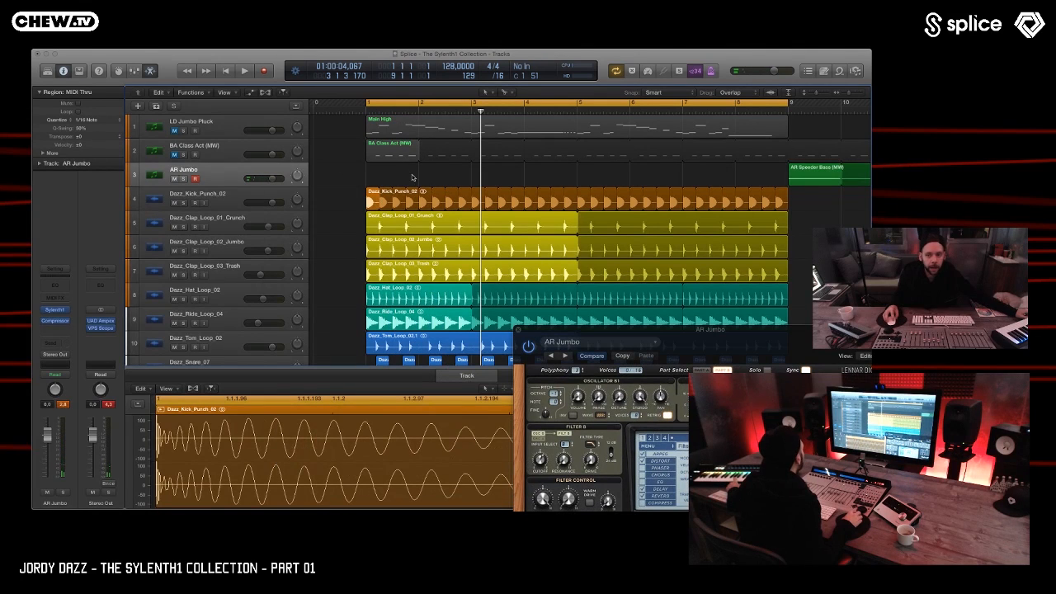
pyautogui.moveTo(813, 175); pyautogui.dragTo(390, 175)
# - Loop the AR Speeder Bass (MW) region up to bar 9 and audition AR Jumbo together with the drums
pyautogui.press('l')
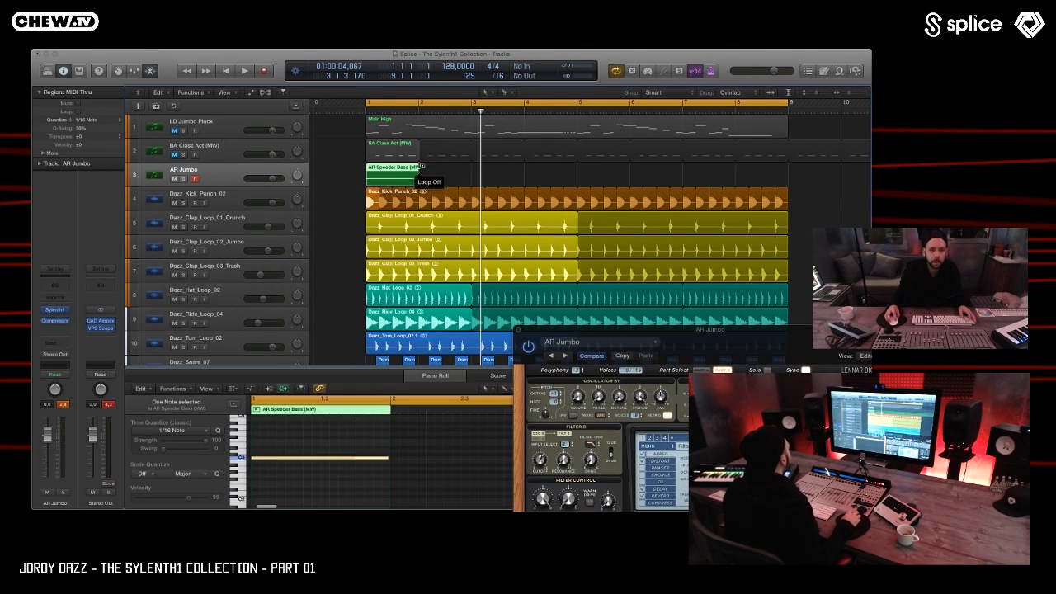
pyautogui.moveTo(333, 436); pyautogui.dragTo(329, 502)
pyautogui.press('z')
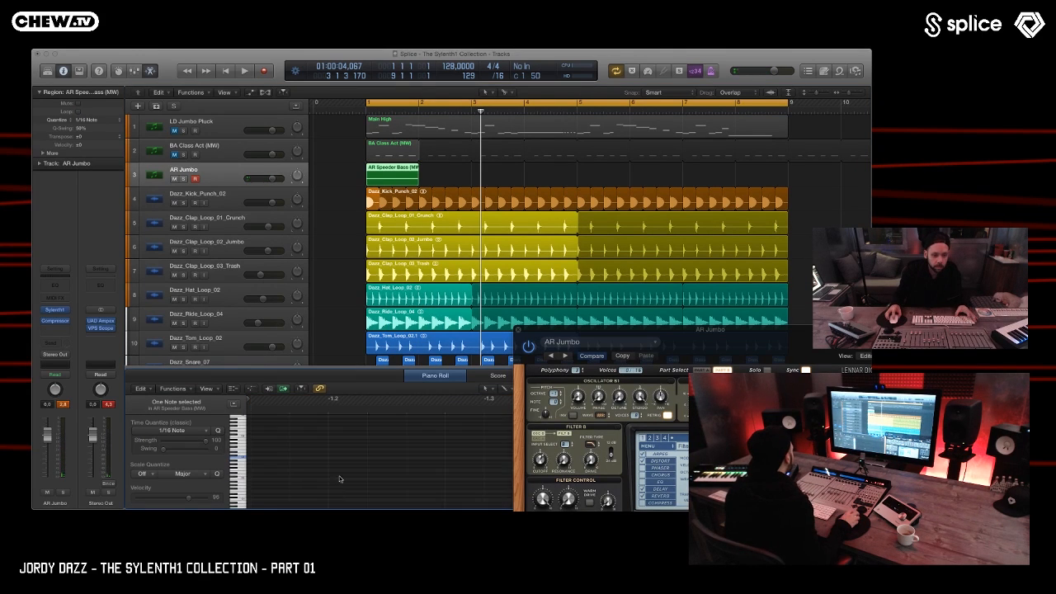
pyautogui.press('space')
pyautogui.click(452, 182)
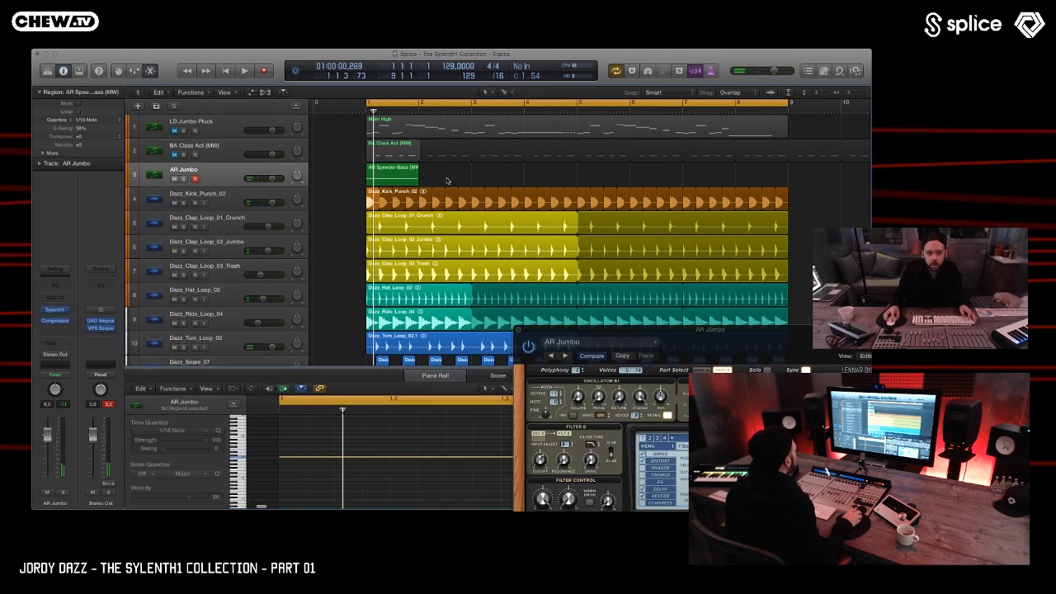
pyautogui.moveTo(418, 167); pyautogui.dragTo(787, 169)
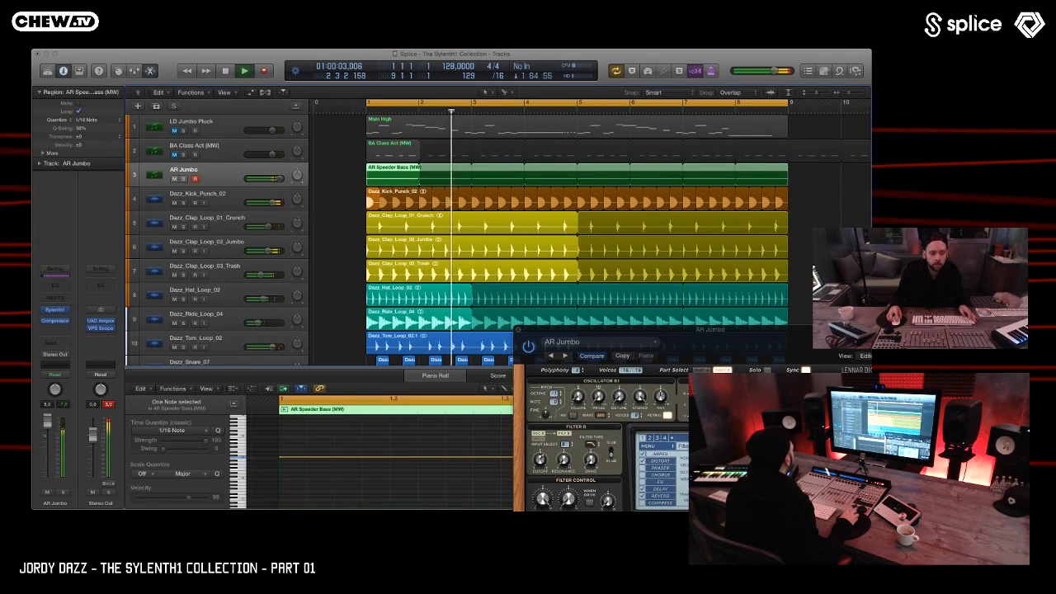
pyautogui.moveTo(708, 340); pyautogui.dragTo(531, 224)
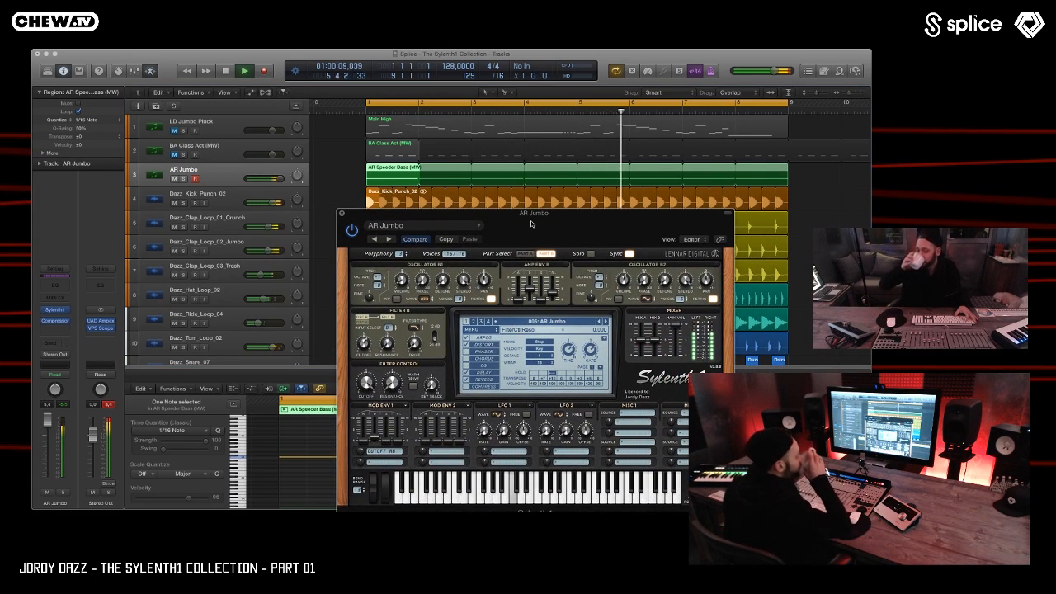
pyautogui.press('space')
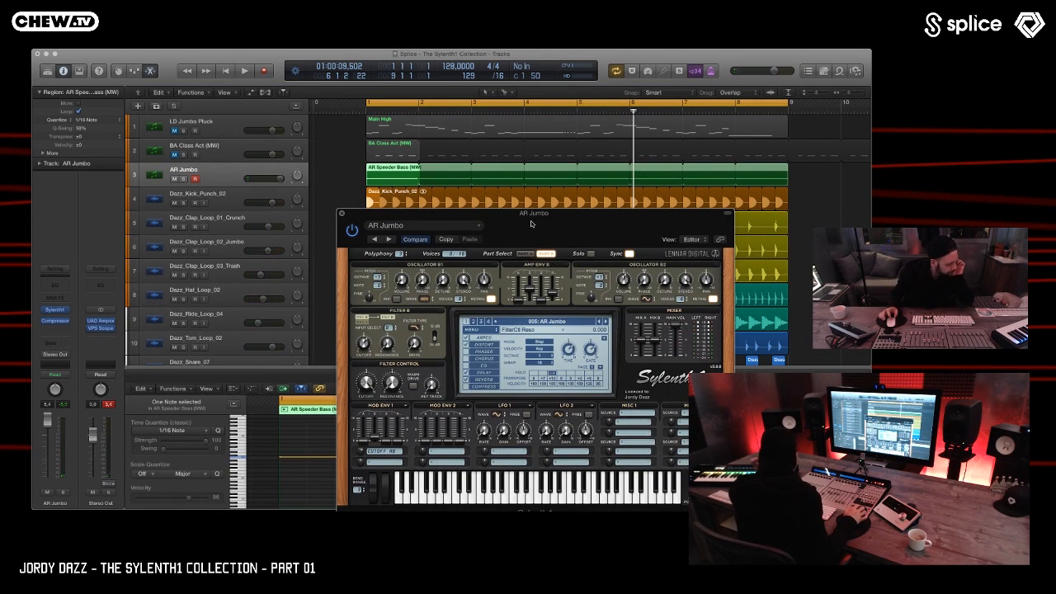
# - Examine AR Jumbo's distortion settings and the waveforms of oscillators A1 and A2 in Part A
pyautogui.moveTo(527, 216); pyautogui.dragTo(433, 159)
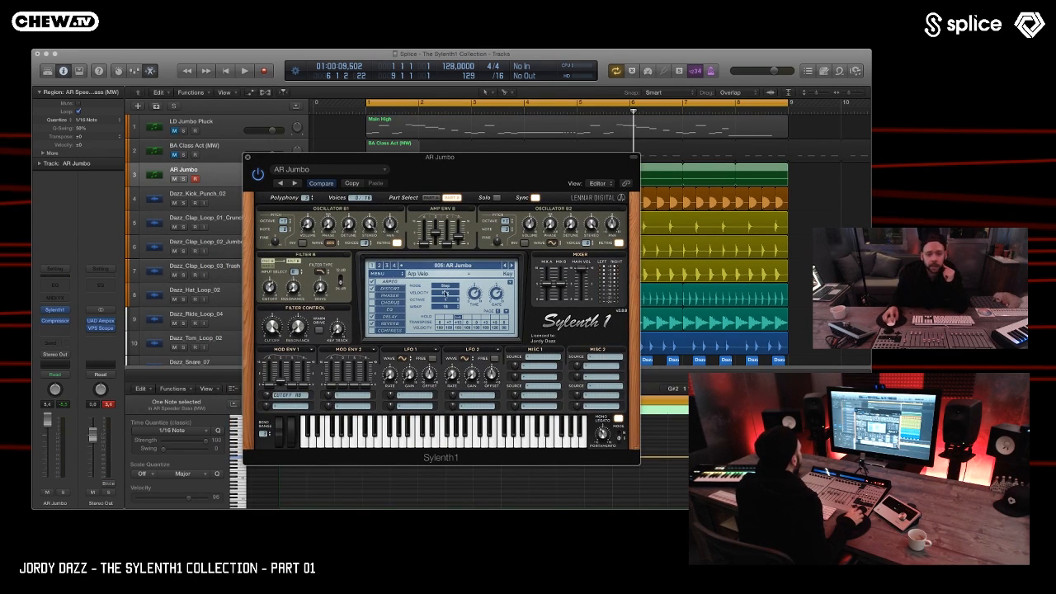
pyautogui.click(396, 289)
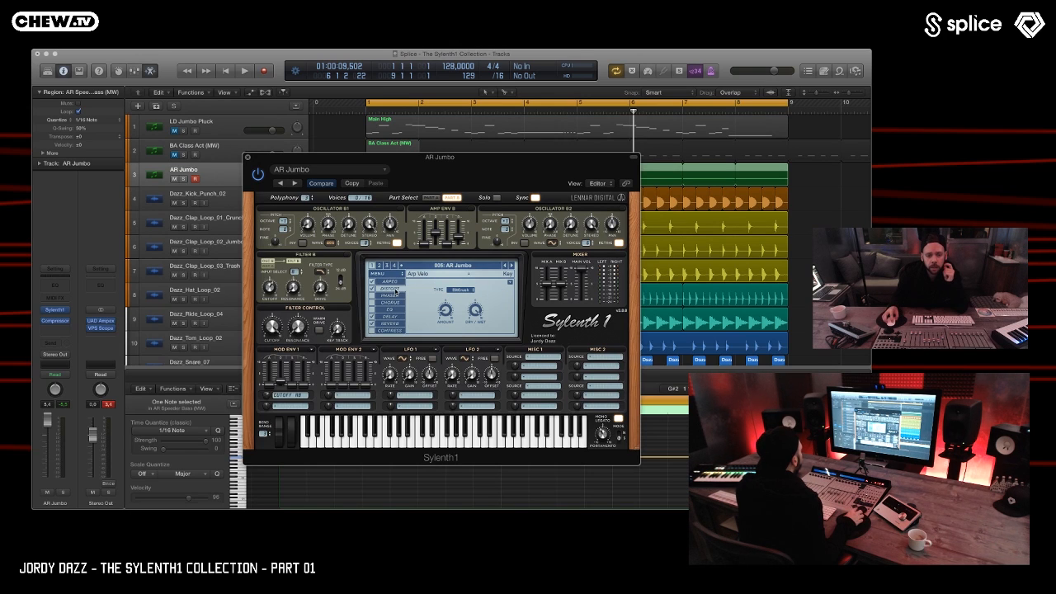
pyautogui.click(431, 198)
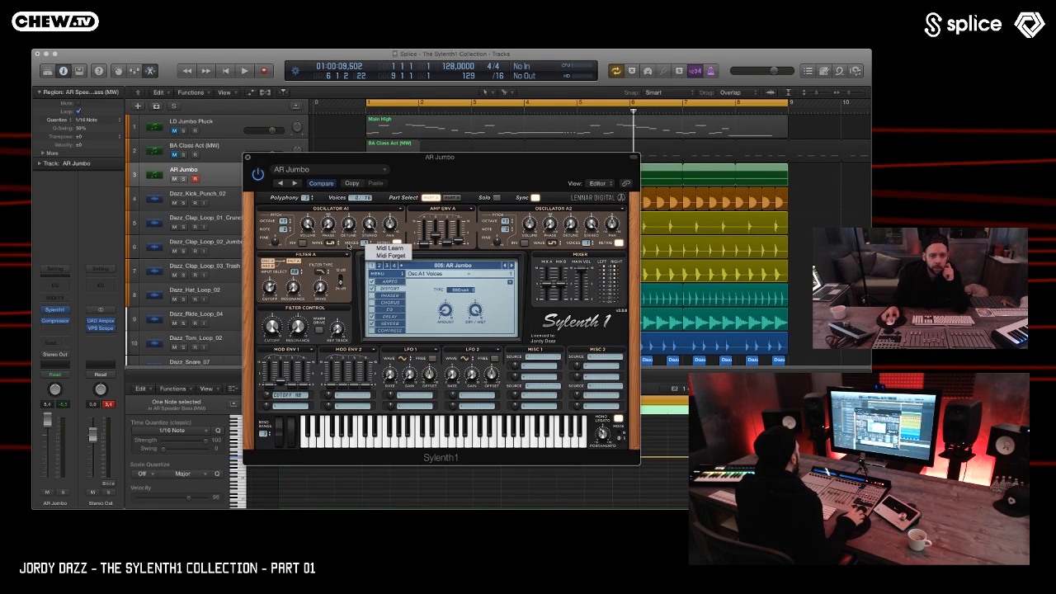
pyautogui.click(331, 244)
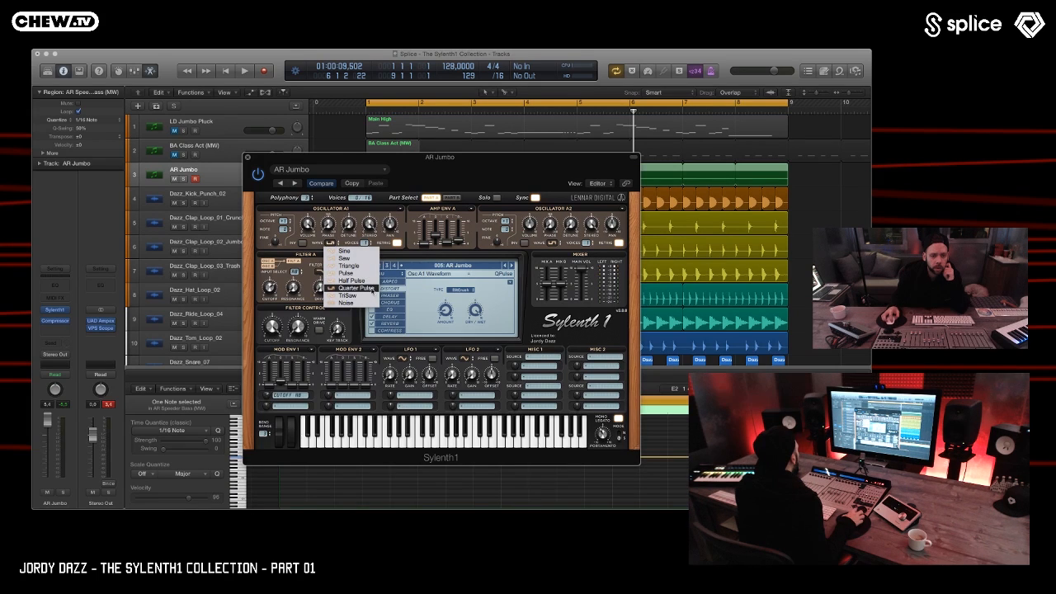
pyautogui.click(371, 288)
pyautogui.click(551, 244)
pyautogui.click(567, 273)
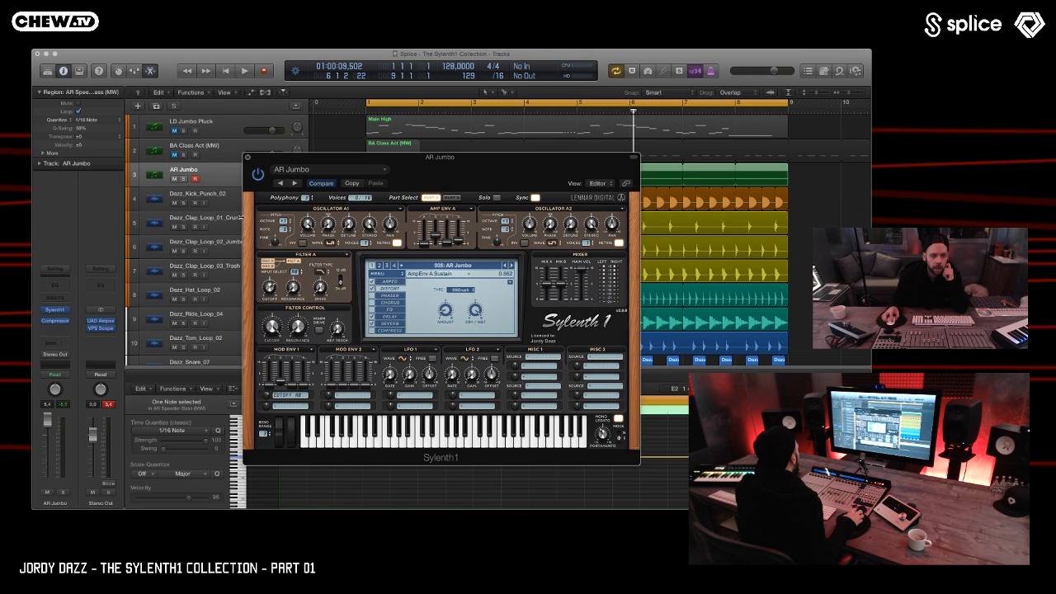
# - Switch AR Jumbo to Part B and adjust oscillator B1's volume to hear its contribution
pyautogui.click(452, 198)
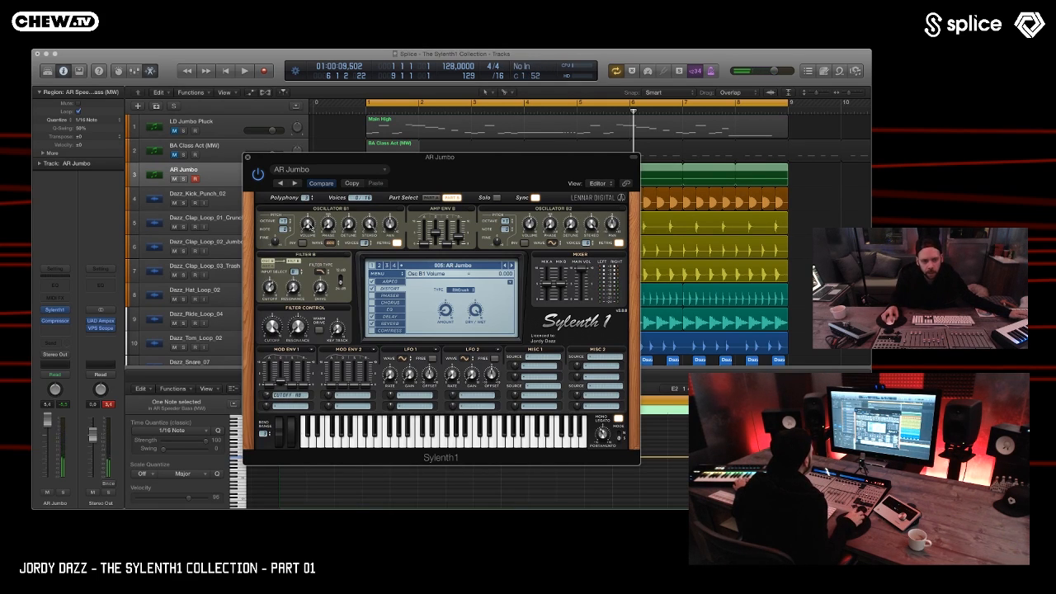
pyautogui.moveTo(310, 227); pyautogui.dragTo(309, 224)
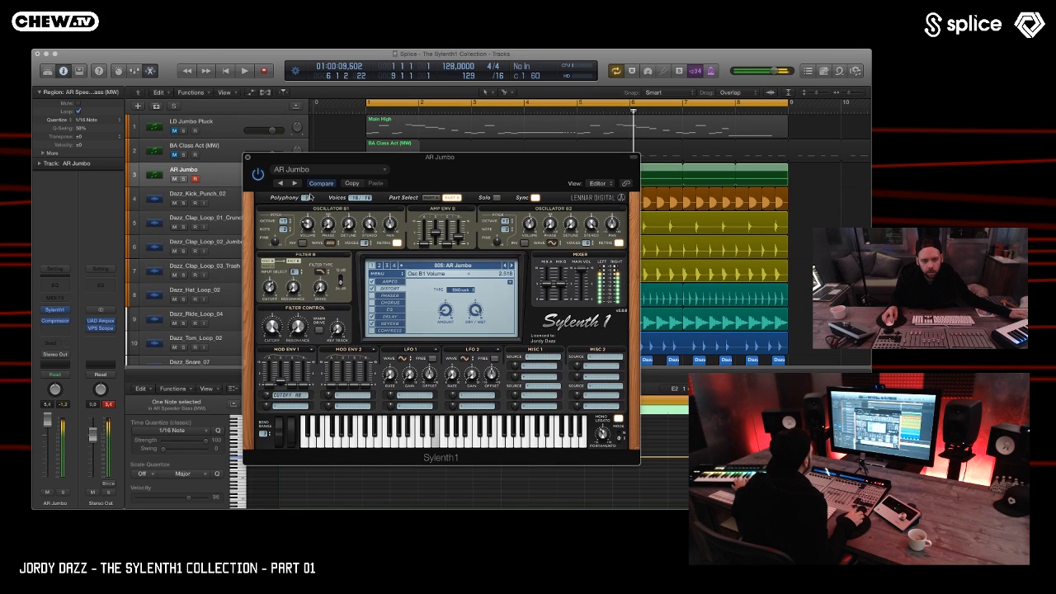
pyautogui.moveTo(309, 221); pyautogui.dragTo(309, 220)
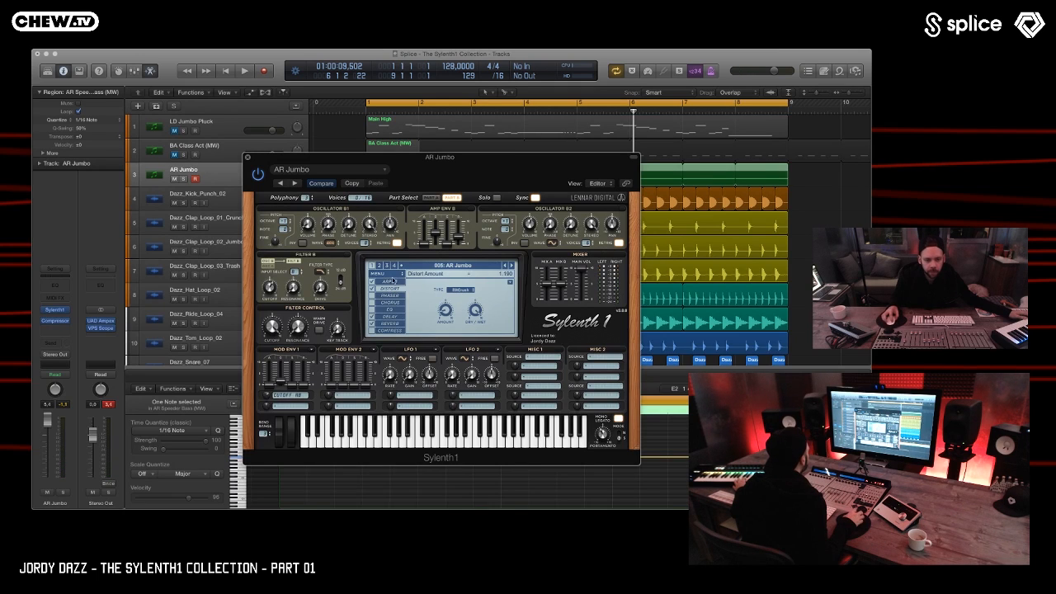
# - Check AR Jumbo's delay and reverb settings and adjust the Mod Env 1 decay
pyautogui.click(391, 317)
pyautogui.click(391, 323)
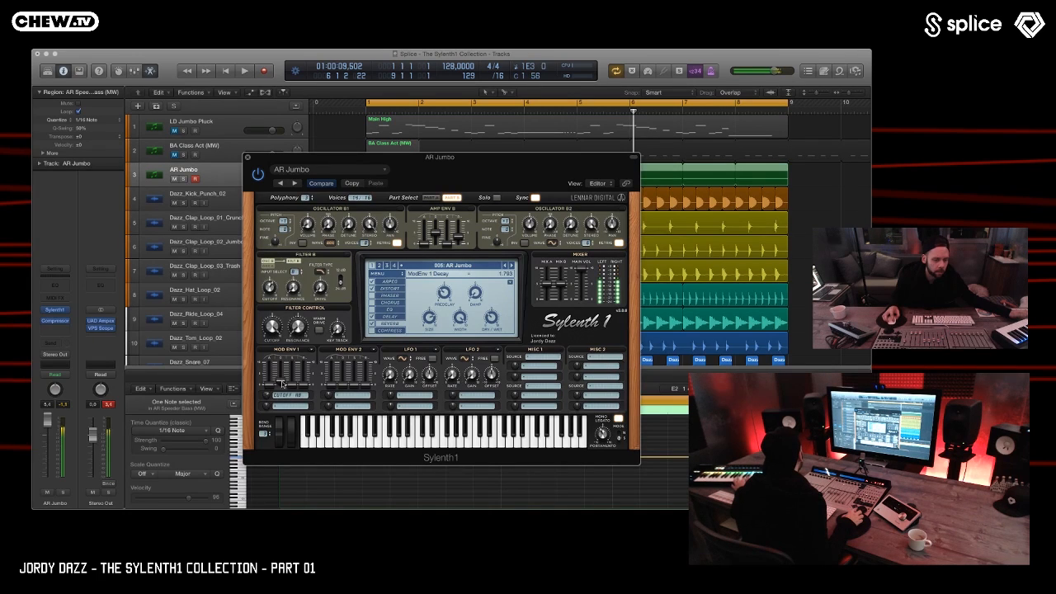
pyautogui.moveTo(281, 384); pyautogui.dragTo(281, 371)
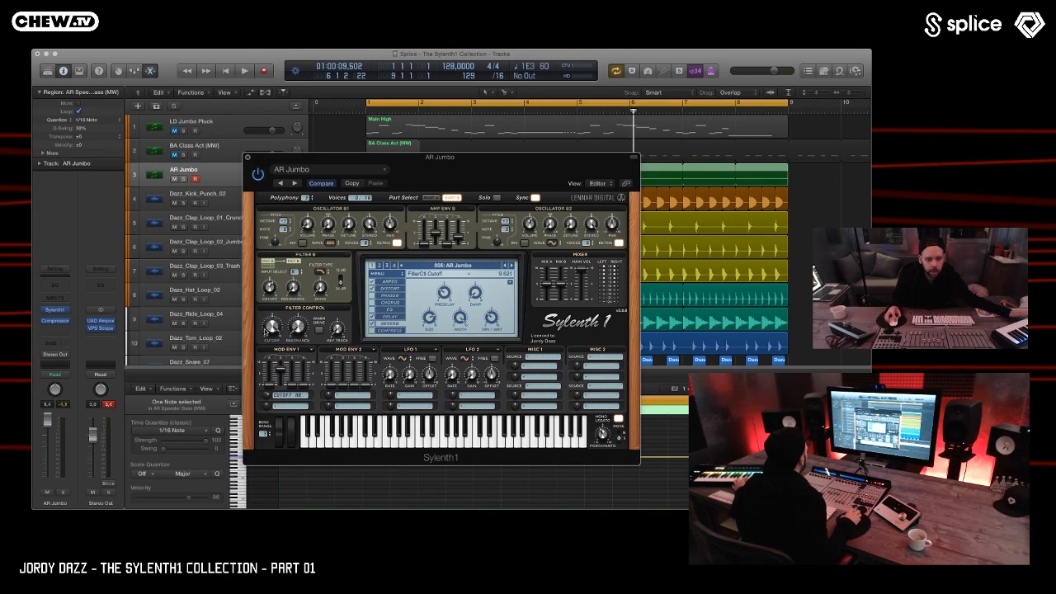
# - Compare Part A with Part B and choose B and A as the Filter B input
pyautogui.click(430, 199)
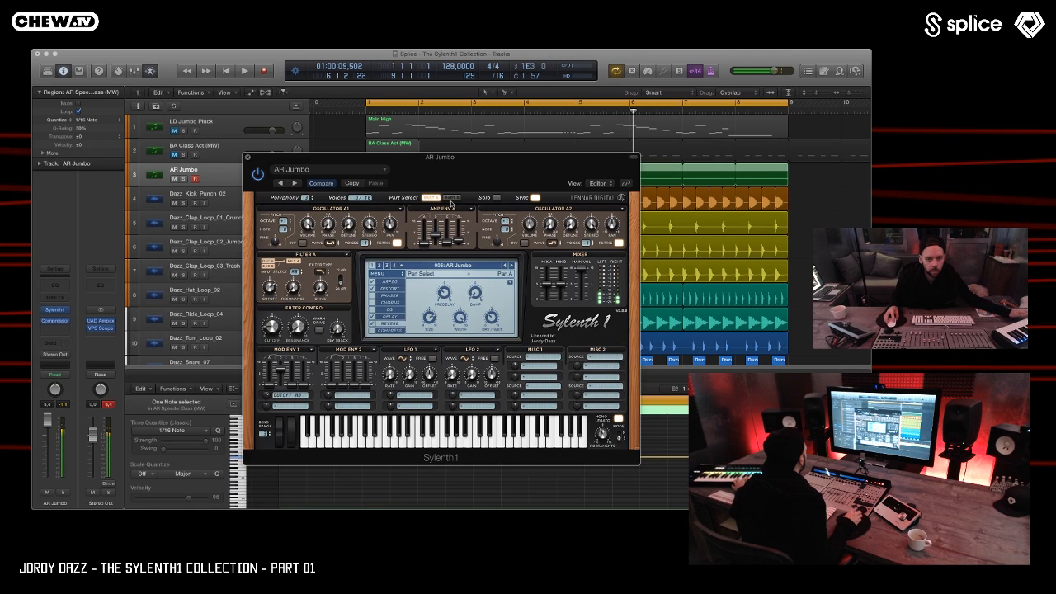
pyautogui.click(451, 199)
pyautogui.click(295, 272)
pyautogui.click(298, 291)
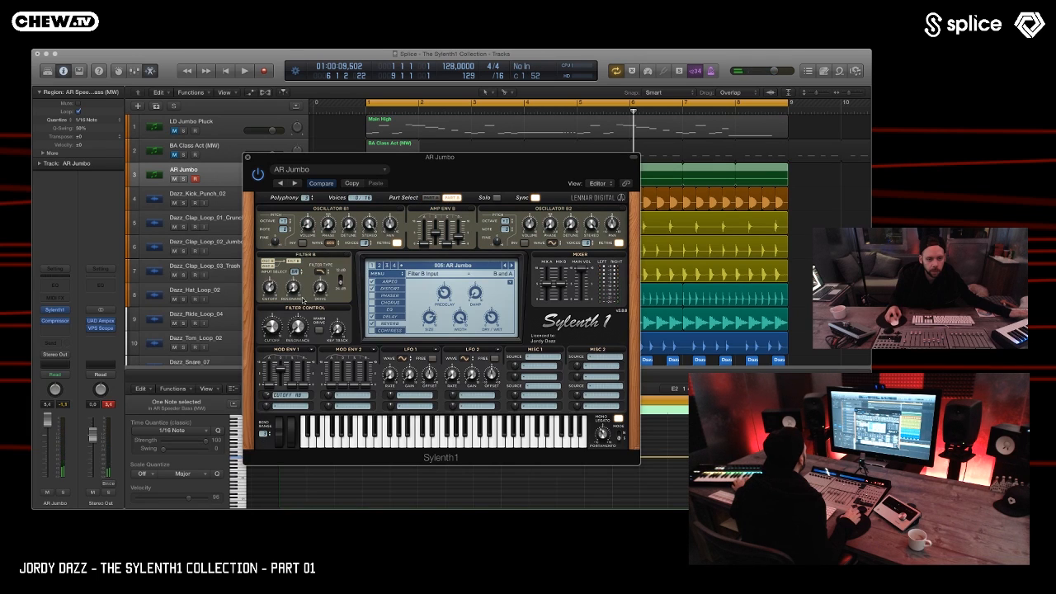
# - Adjust Mod Env 1's first destination amount and the Filter Control cutoff, and check the Cutoff AB destination
pyautogui.moveTo(281, 404)
pyautogui.mouseDown()
pyautogui.moveTo(280, 425)
pyautogui.moveTo(266, 405)
pyautogui.mouseUp()
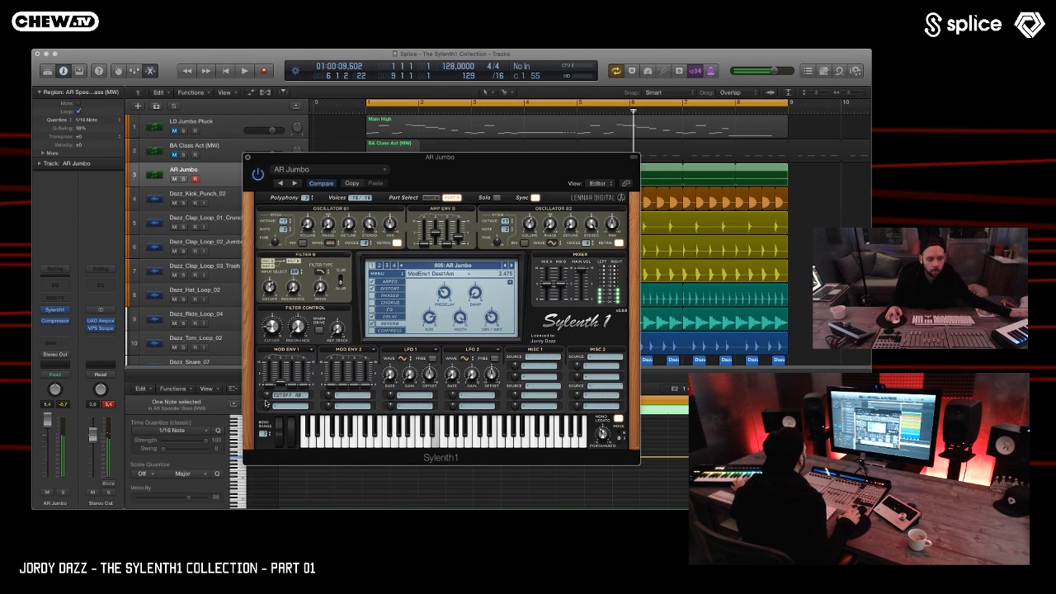
pyautogui.moveTo(271, 322); pyautogui.dragTo(269, 306)
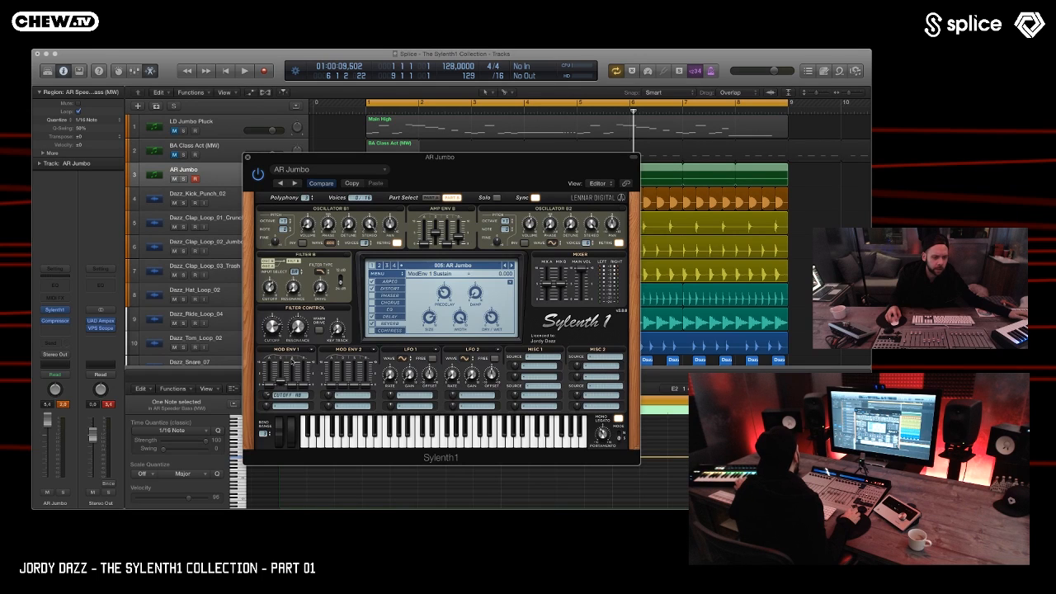
pyautogui.click(286, 397)
pyautogui.click(282, 396)
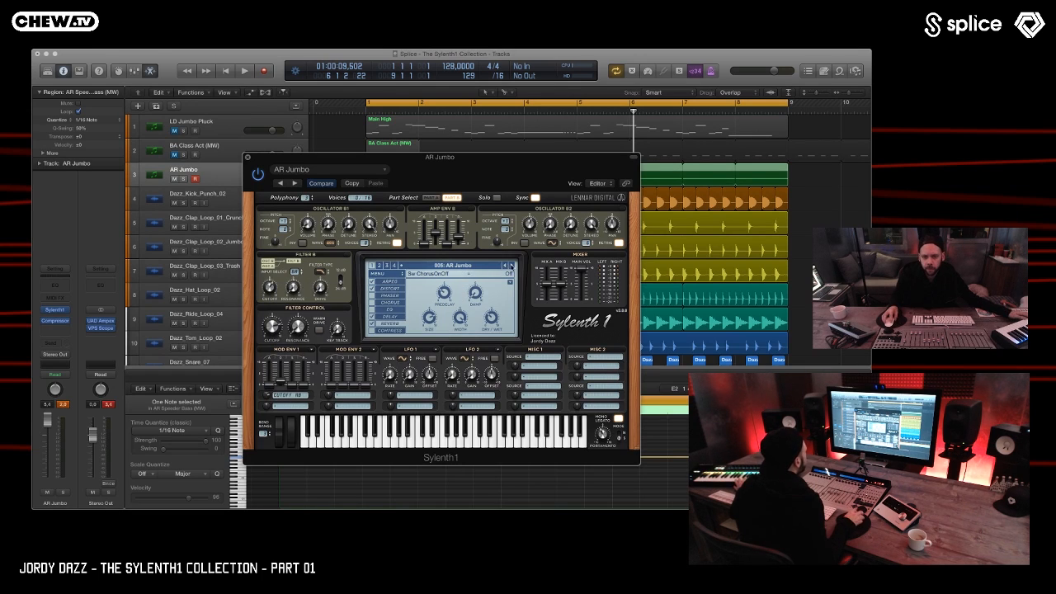
# - Load preset 006: AR Speeder Bass (MW), transpose the region's note down an octave and play it with the drums
pyautogui.click(511, 265)
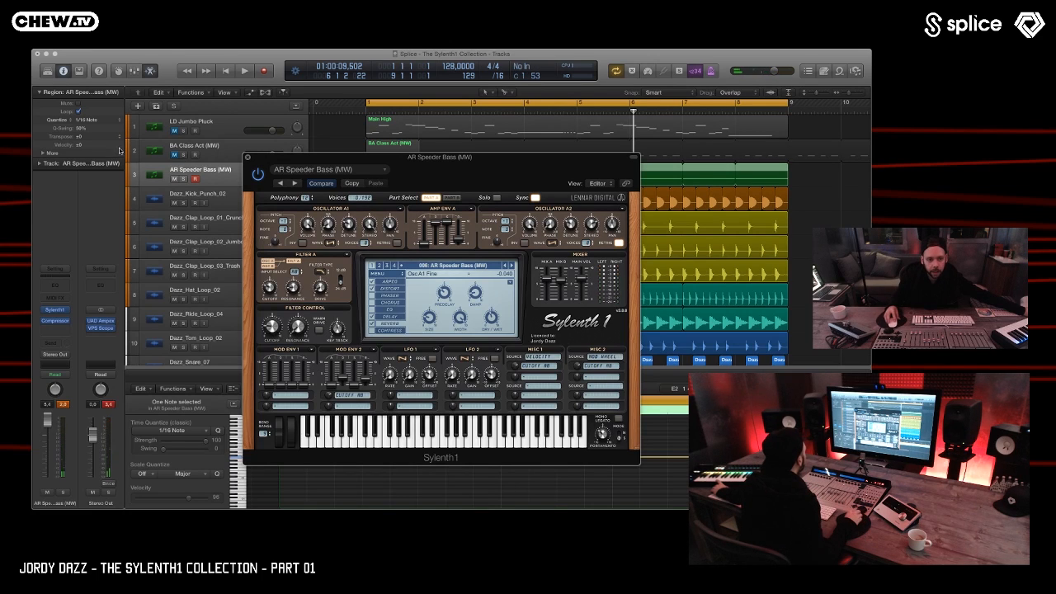
pyautogui.click(249, 159)
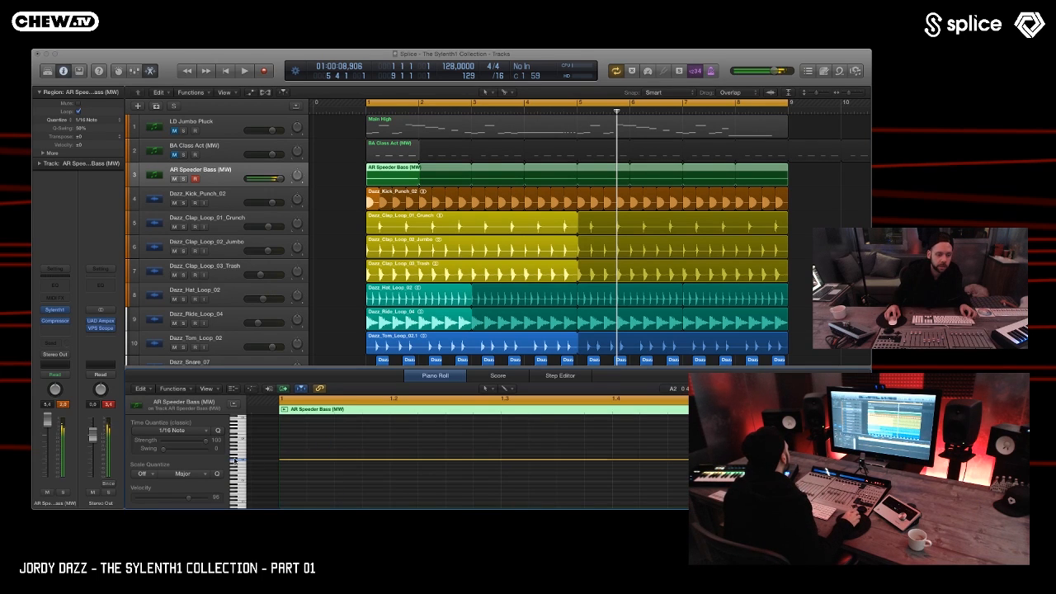
pyautogui.hotkey('alt', 'shift', 'Down')
pyautogui.press('space')
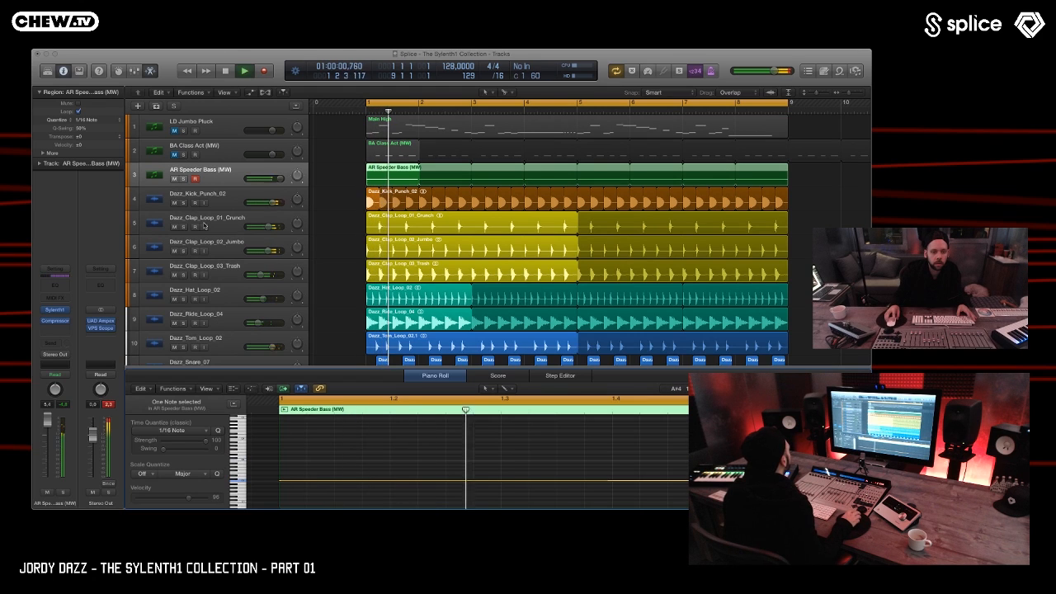
pyautogui.press('space')
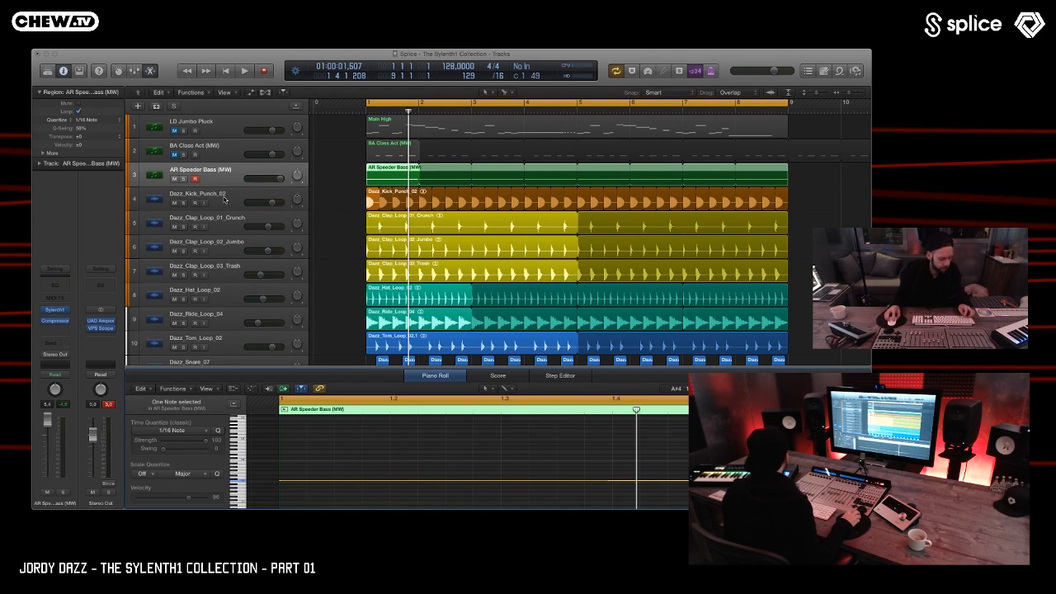
# - Lower all drum channels from the kick to the snare together by about 8 dB in the mixer and audition the balance
pyautogui.press('x')
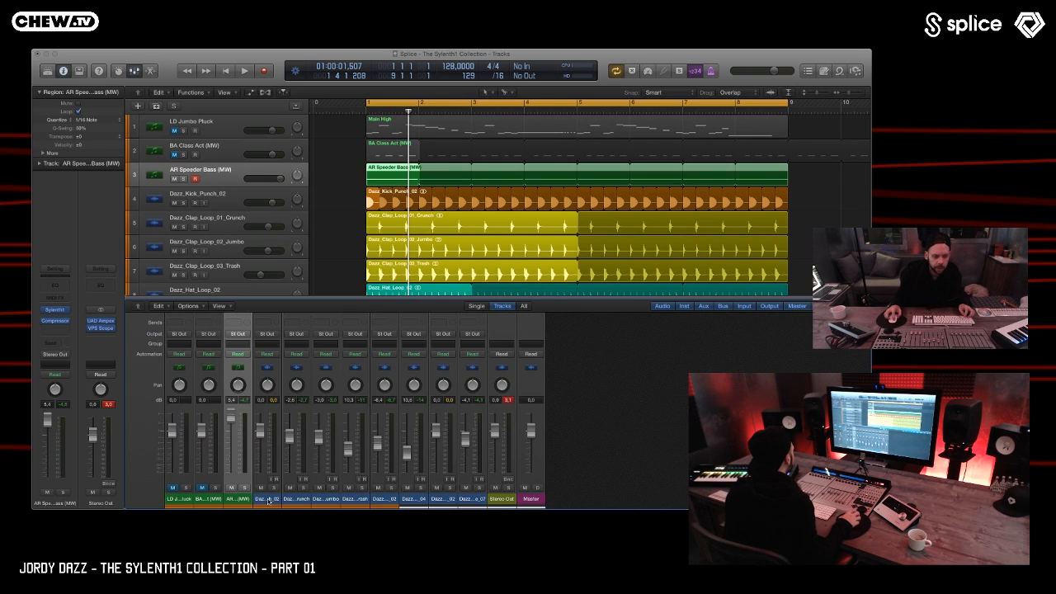
pyautogui.click(267, 498)
pyautogui.keyDown('shift'); pyautogui.click(461, 498); pyautogui.keyUp('shift')
pyautogui.moveTo(465, 443); pyautogui.dragTo(464, 457)
pyautogui.press('space')
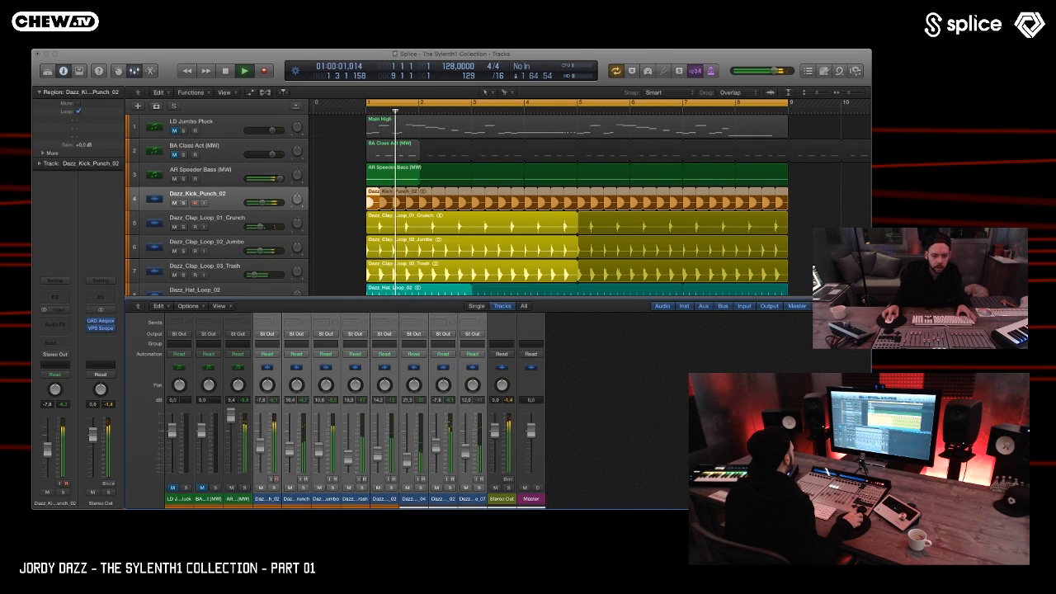
pyautogui.click(327, 498)
pyautogui.click(354, 498)
pyautogui.click(267, 498)
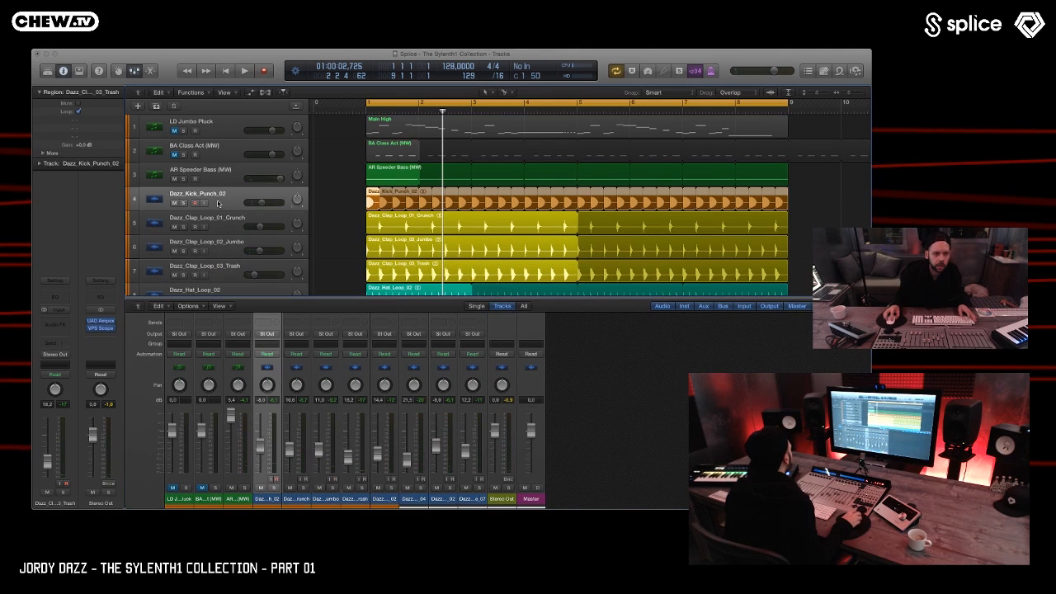
# - Raise the Dazz_Kick_Punch_02 channel to about -0.4 dB, slightly lower the AR Speeder Bass (MW) channel, and audition them together
pyautogui.moveTo(47, 450); pyautogui.dragTo(47, 434)
pyautogui.press('space')
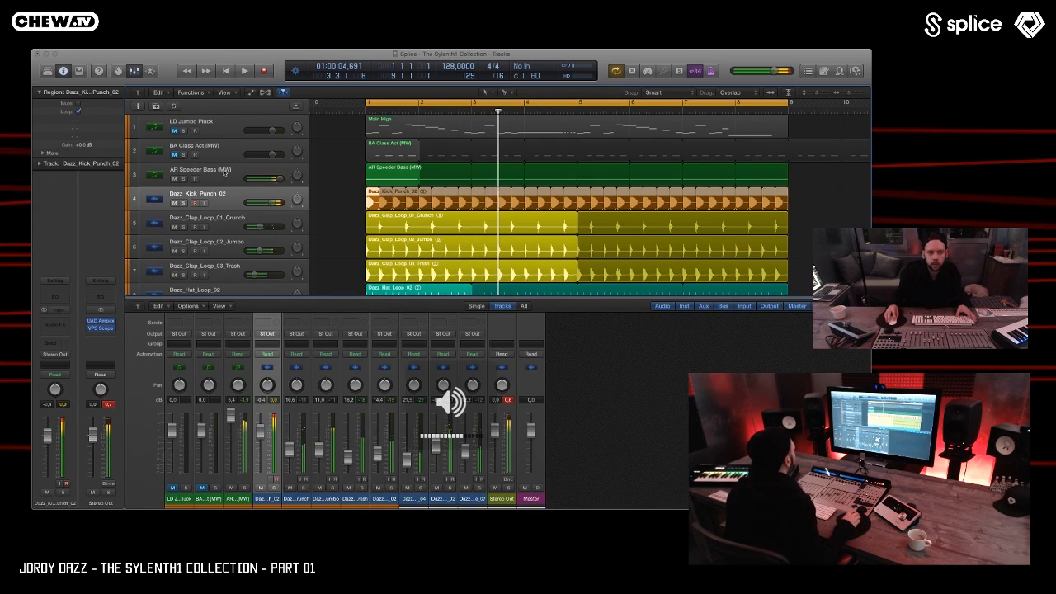
pyautogui.click(370, 177)
pyautogui.press('space')
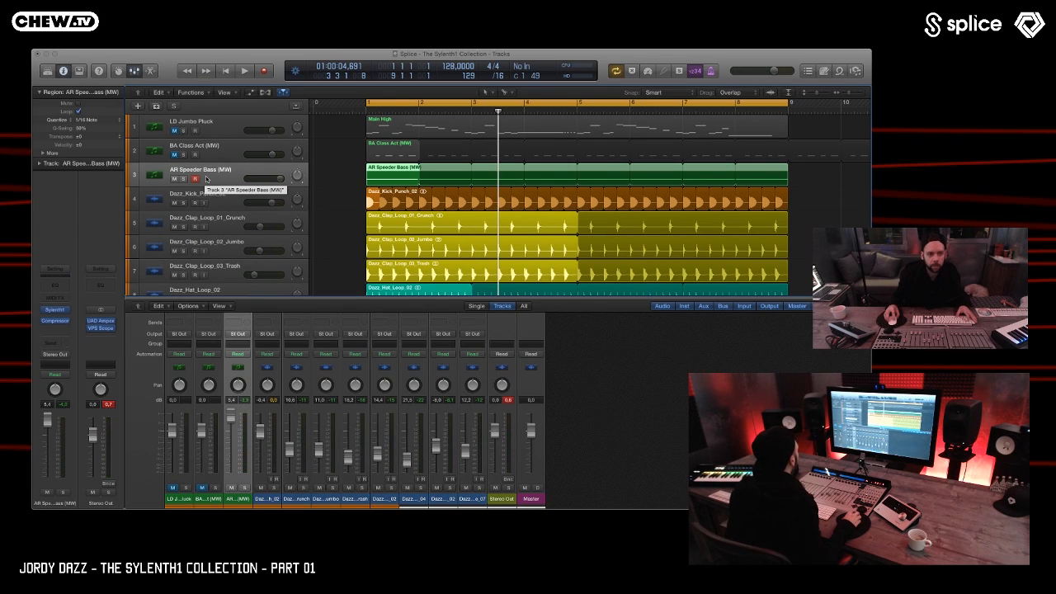
pyautogui.press('space')
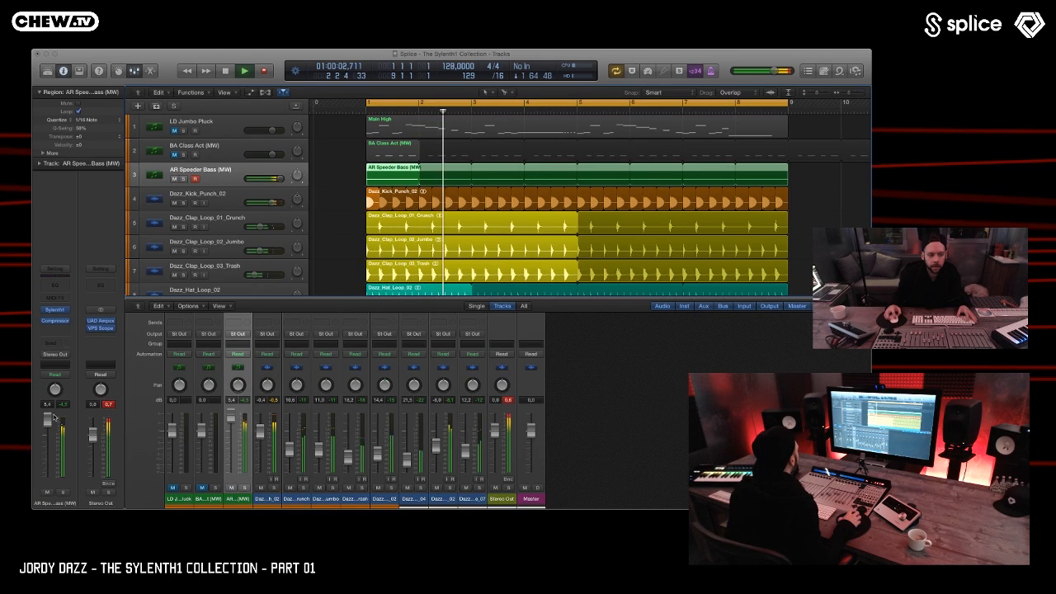
pyautogui.press('space')
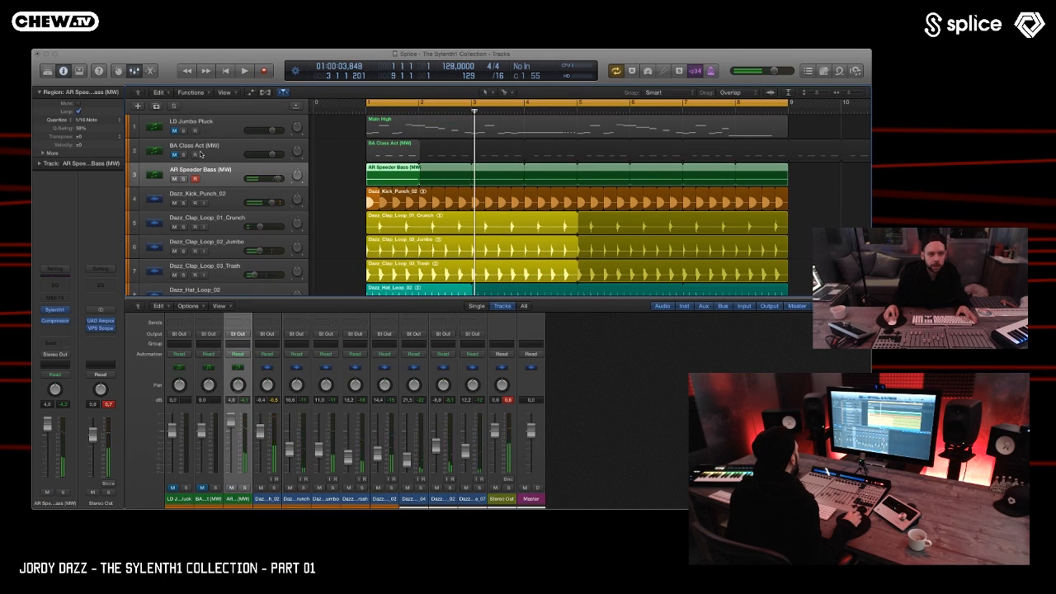
# - Open Sylenth1 on the AR Speeder Bass (MW) track and inspect its arpeggiator and distortion settings
pyautogui.click(332, 174)
pyautogui.click(394, 173)
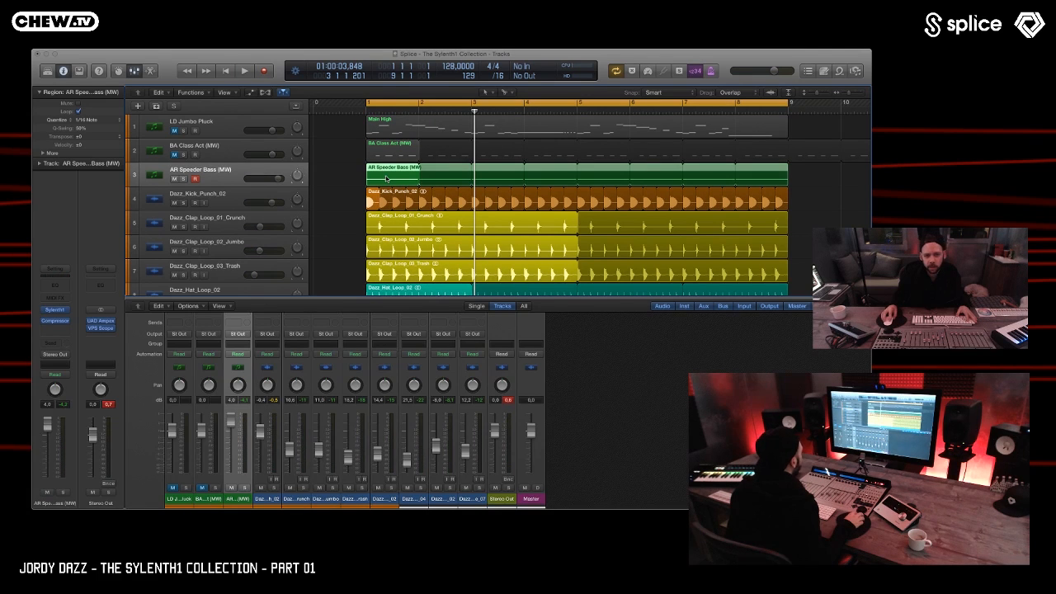
pyautogui.hscroll(-1, 386, 178)
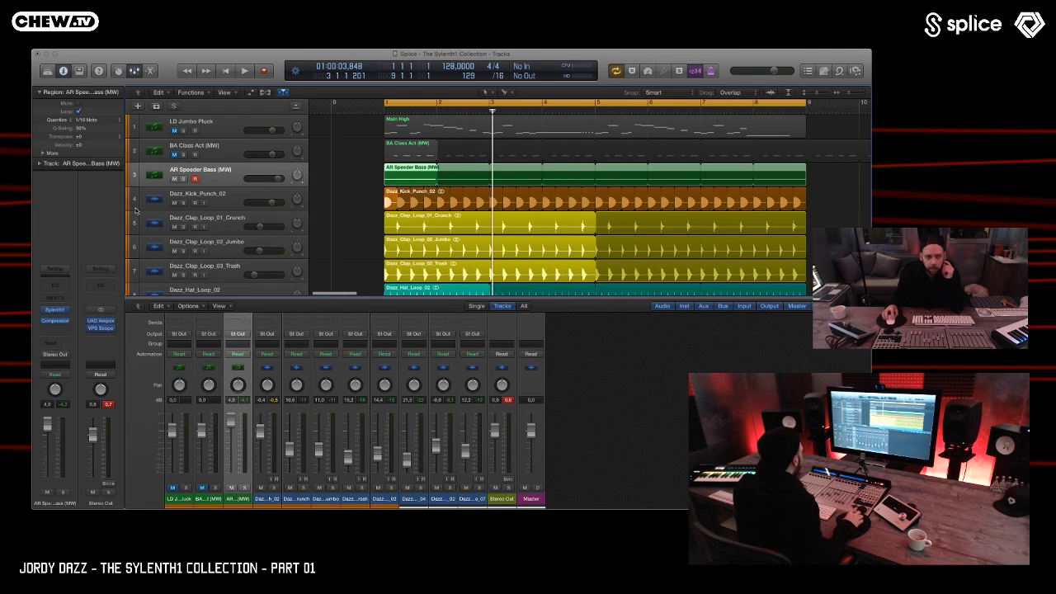
pyautogui.click(55, 310)
pyautogui.moveTo(438, 161); pyautogui.dragTo(435, 124)
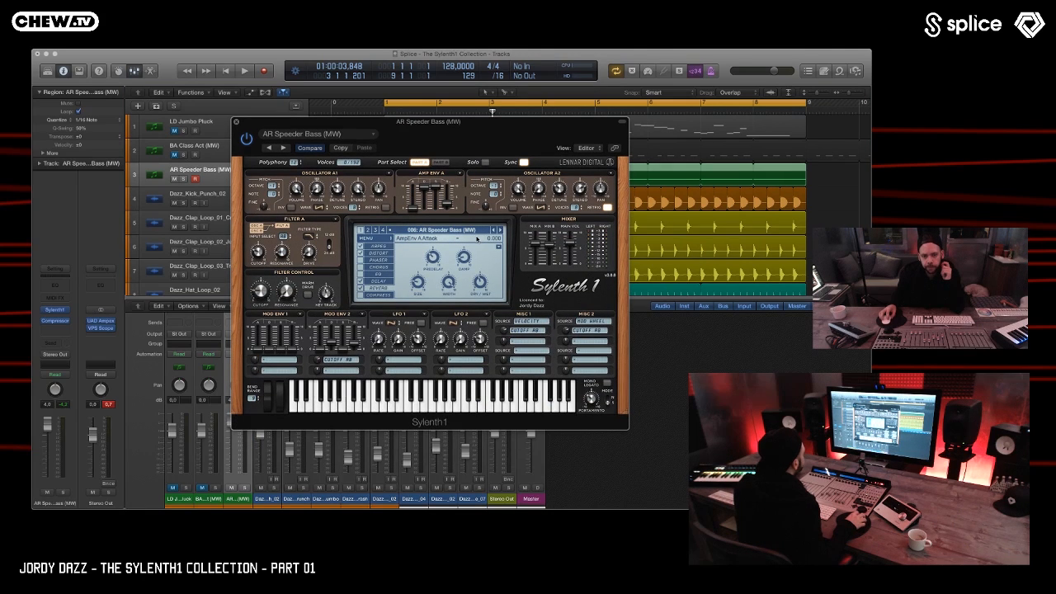
pyautogui.click(377, 247)
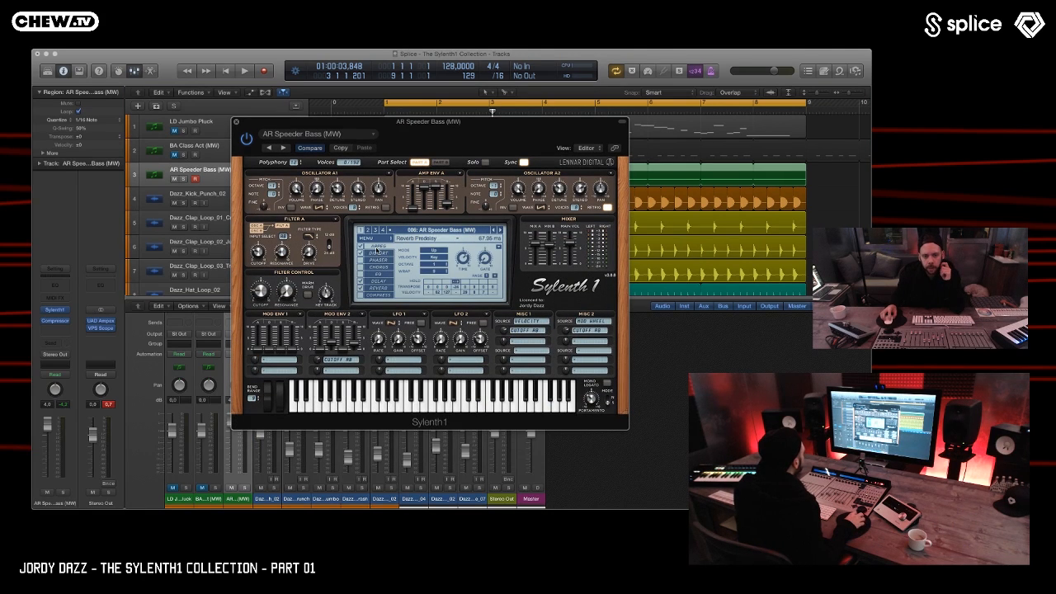
pyautogui.click(376, 252)
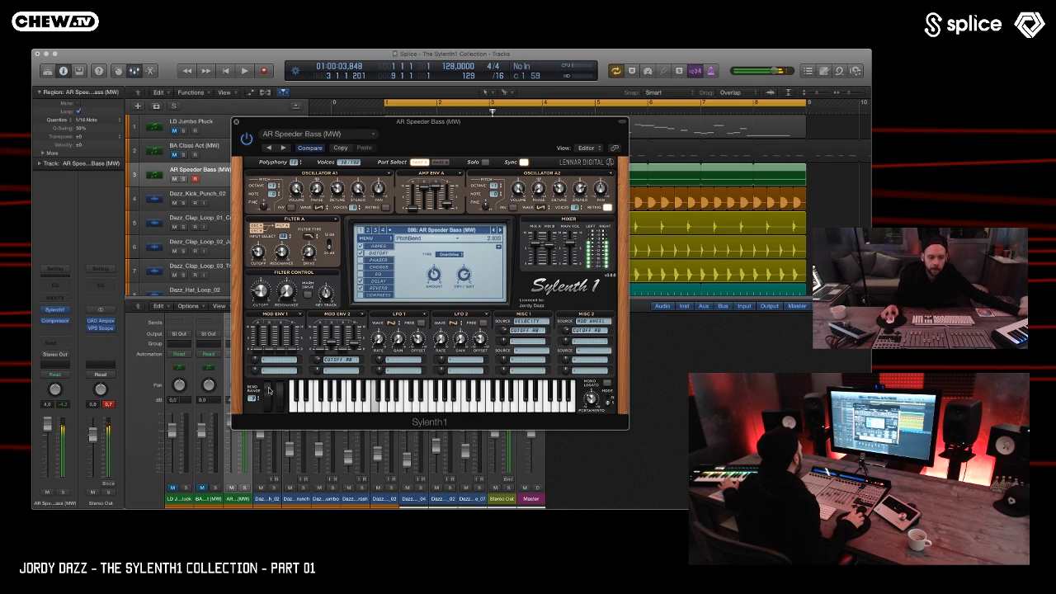
# - Sweep the Filter Control cutoff of AR Speeder Bass (MW) up and back down while playing notes
pyautogui.click(260, 290)
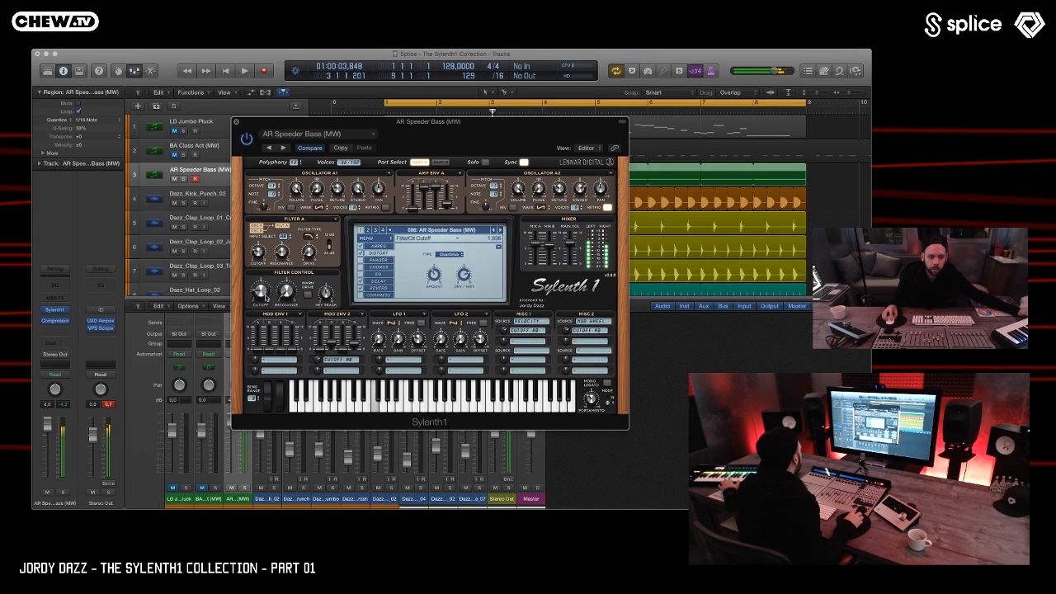
pyautogui.moveTo(269, 223); pyautogui.dragTo(268, 212)
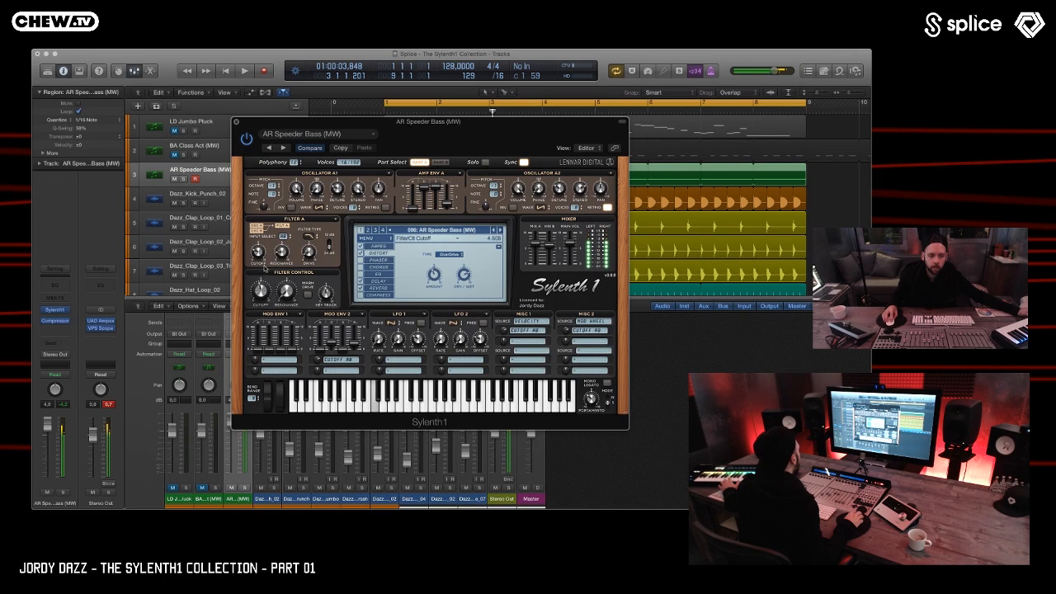
pyautogui.moveTo(263, 301); pyautogui.dragTo(263, 295)
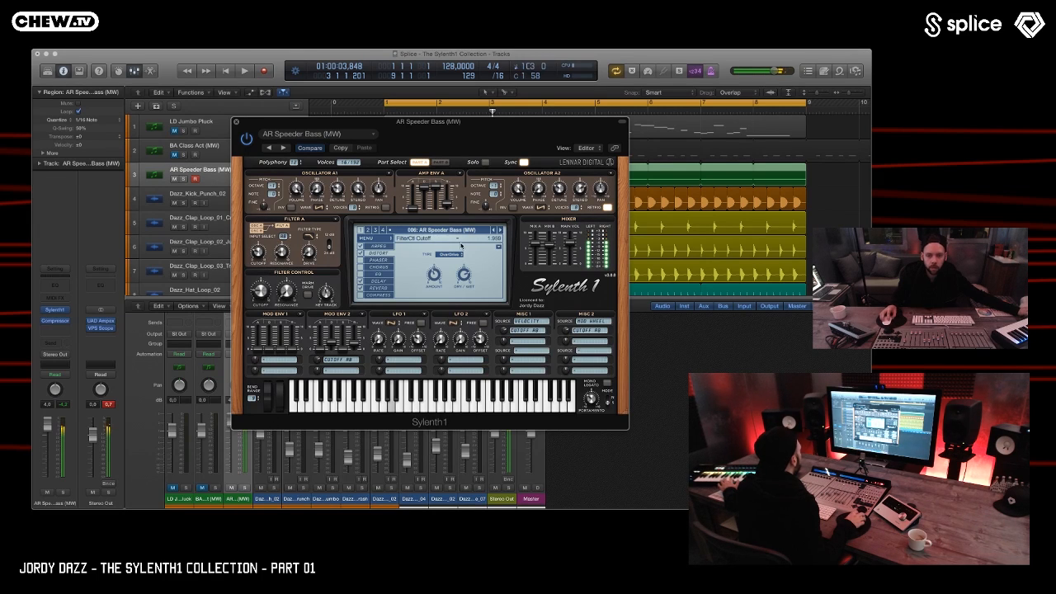
# - Load preset 007: AR Tronpocalypse (MW) and play it while varying the Filter Control cutoff and the mod wheel
pyautogui.click(499, 230)
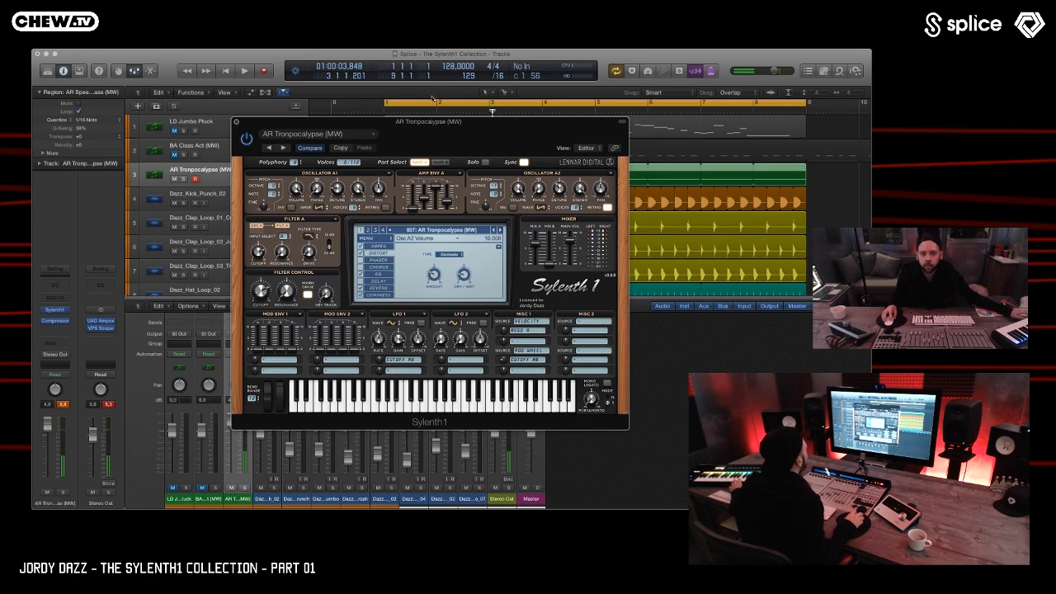
pyautogui.moveTo(259, 298)
pyautogui.mouseDown()
pyautogui.moveTo(264, 344)
pyautogui.moveTo(262, 303)
pyautogui.mouseUp()
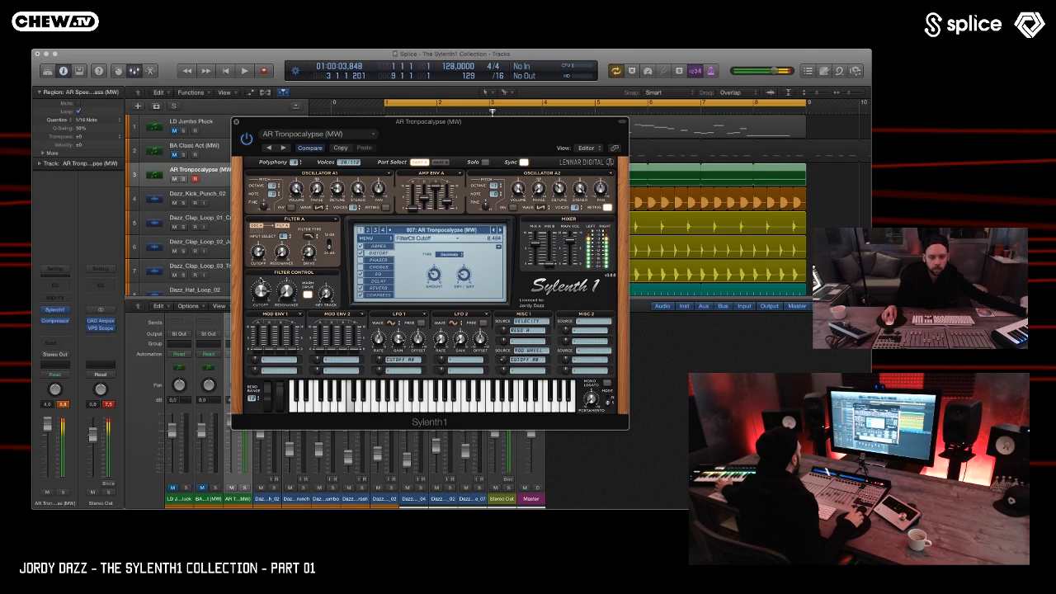
pyautogui.click(279, 401)
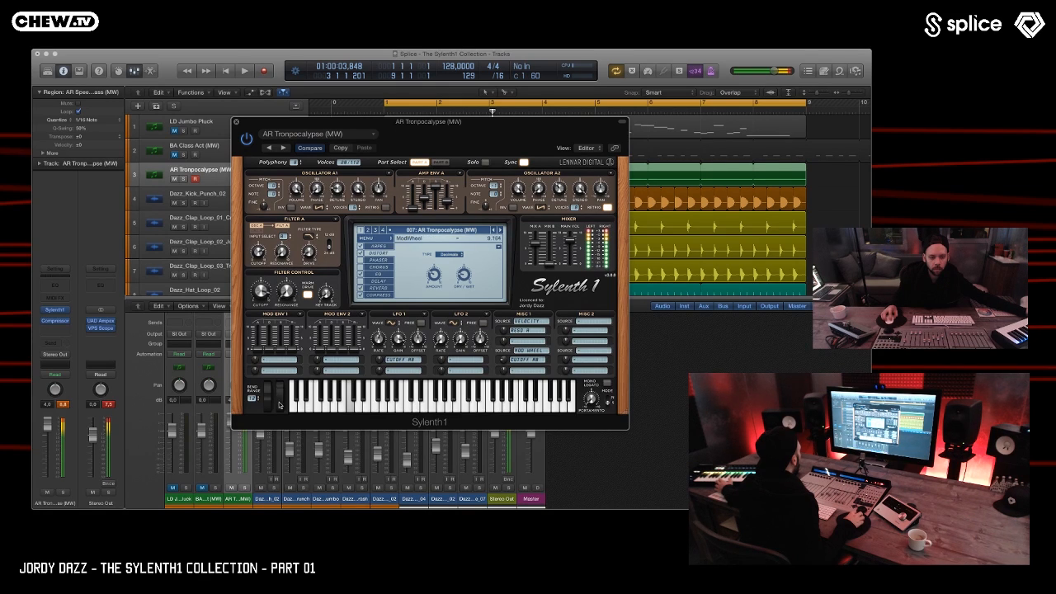
pyautogui.moveTo(278, 418); pyautogui.dragTo(278, 432)
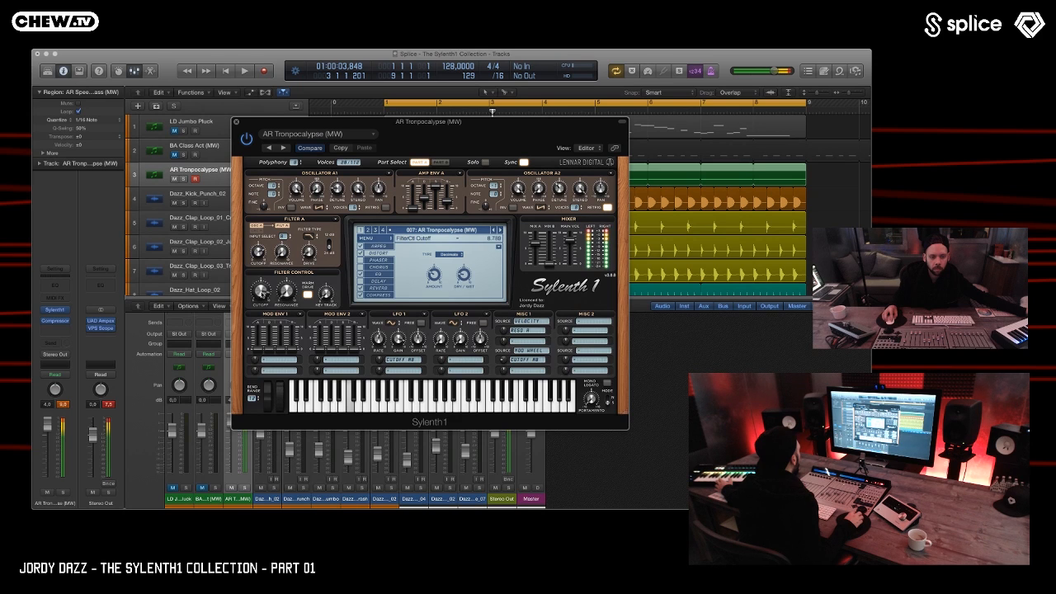
pyautogui.moveTo(279, 402); pyautogui.dragTo(280, 437)
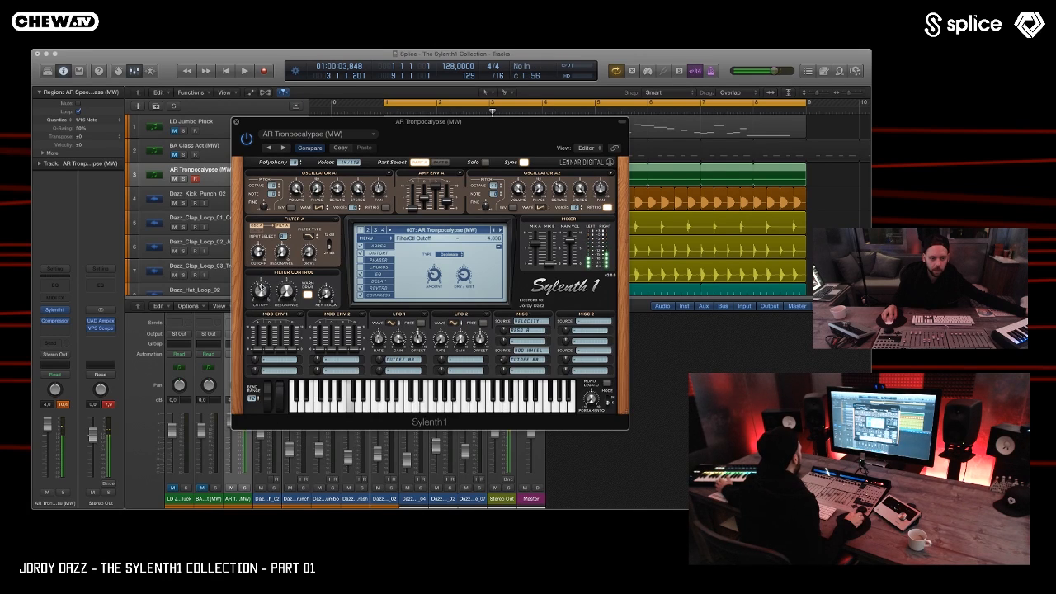
pyautogui.moveTo(278, 392); pyautogui.dragTo(273, 420)
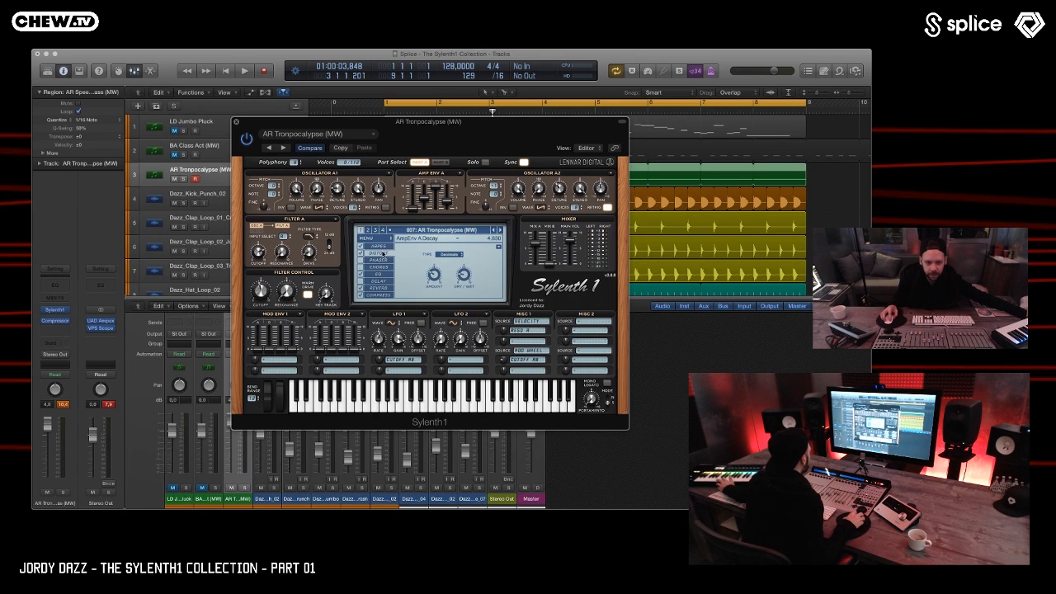
# - Review the distortion types, keep Decimate, and demonstrate the distortion Amount and Dry/Wet controls while playing AR Tronpocalypse (MW)
pyautogui.click(452, 255)
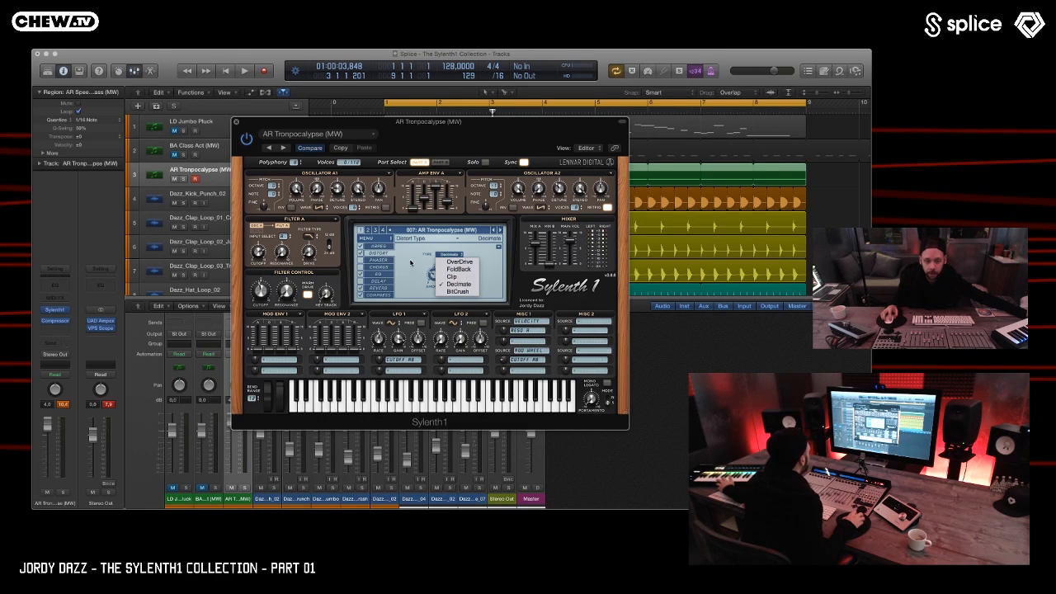
pyautogui.click(466, 285)
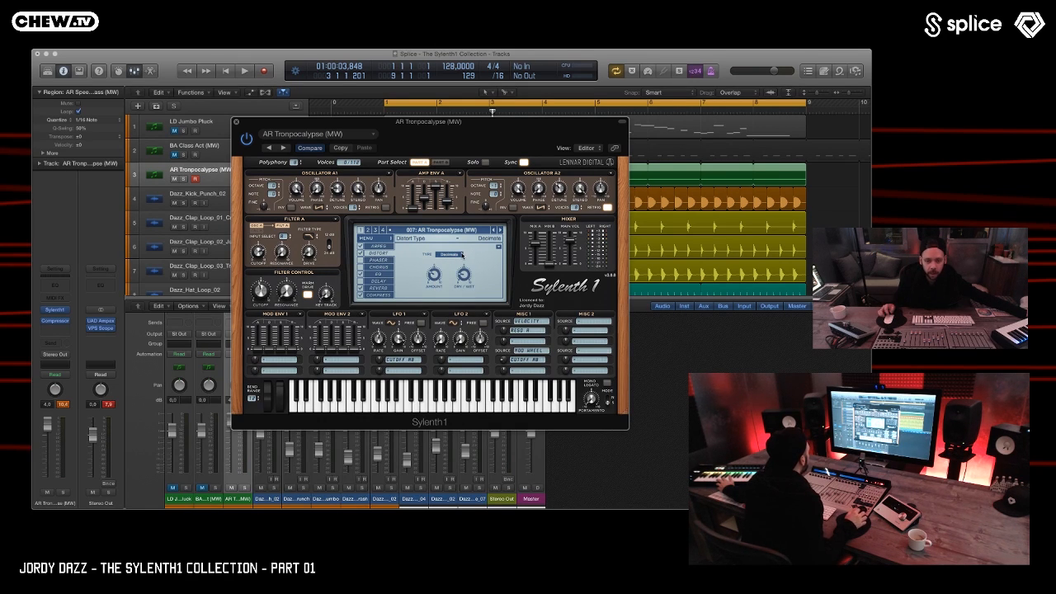
pyautogui.click(457, 254)
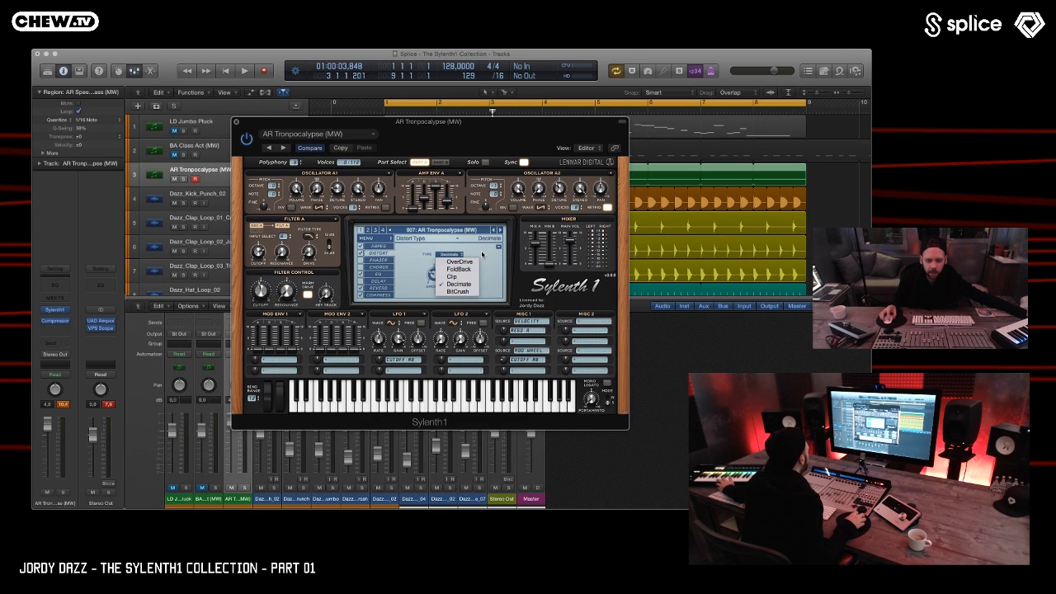
pyautogui.click(481, 254)
pyautogui.click(460, 255)
pyautogui.click(486, 252)
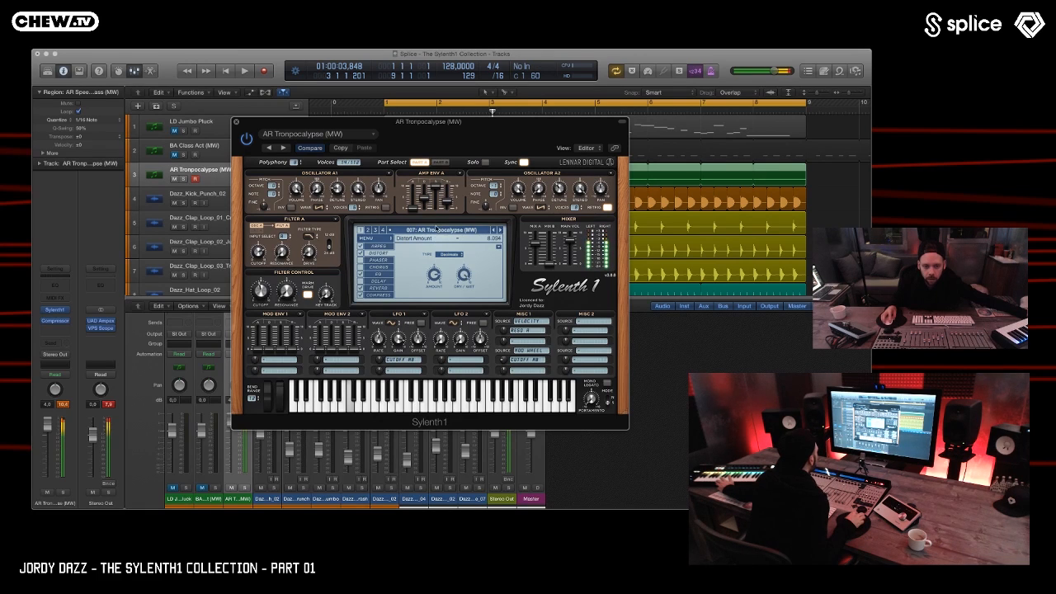
pyautogui.moveTo(435, 236); pyautogui.dragTo(436, 268)
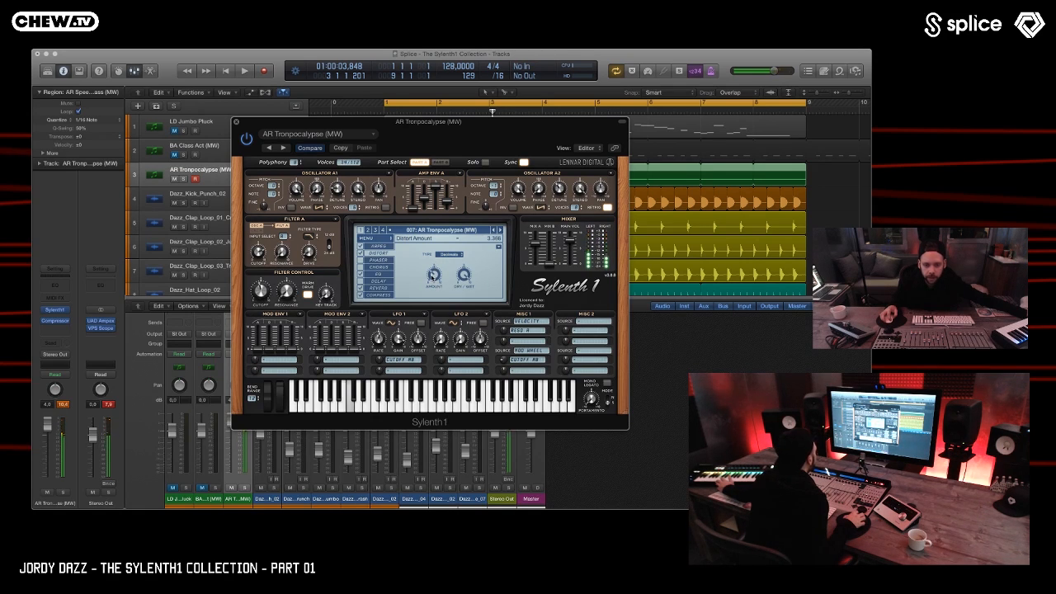
pyautogui.moveTo(468, 273); pyautogui.dragTo(464, 323)
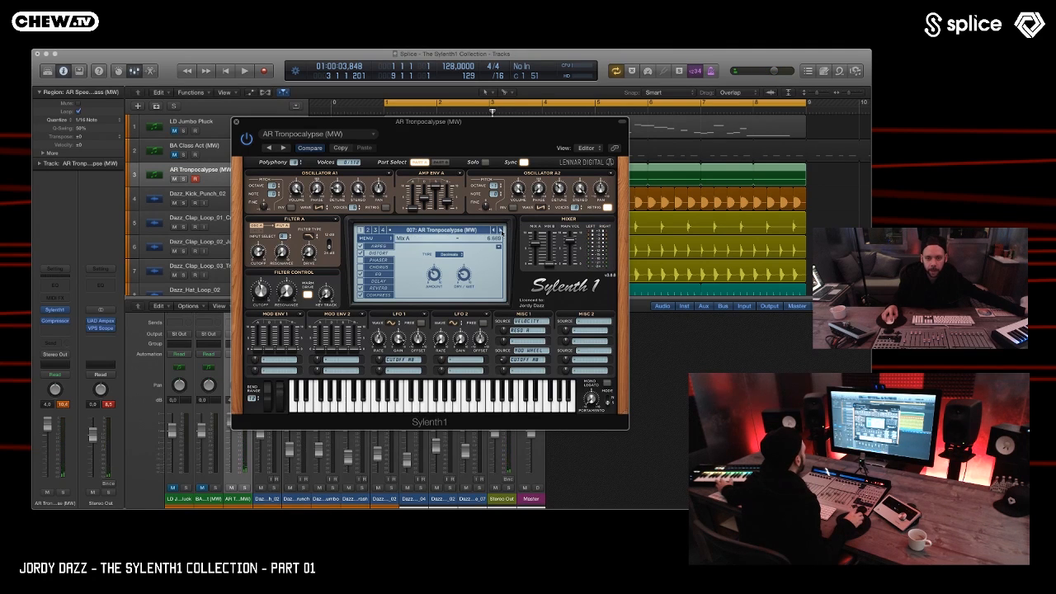
# - Load preset 008: BA Back & Forth (MW), play it and raise the system volume
pyautogui.click(501, 230)
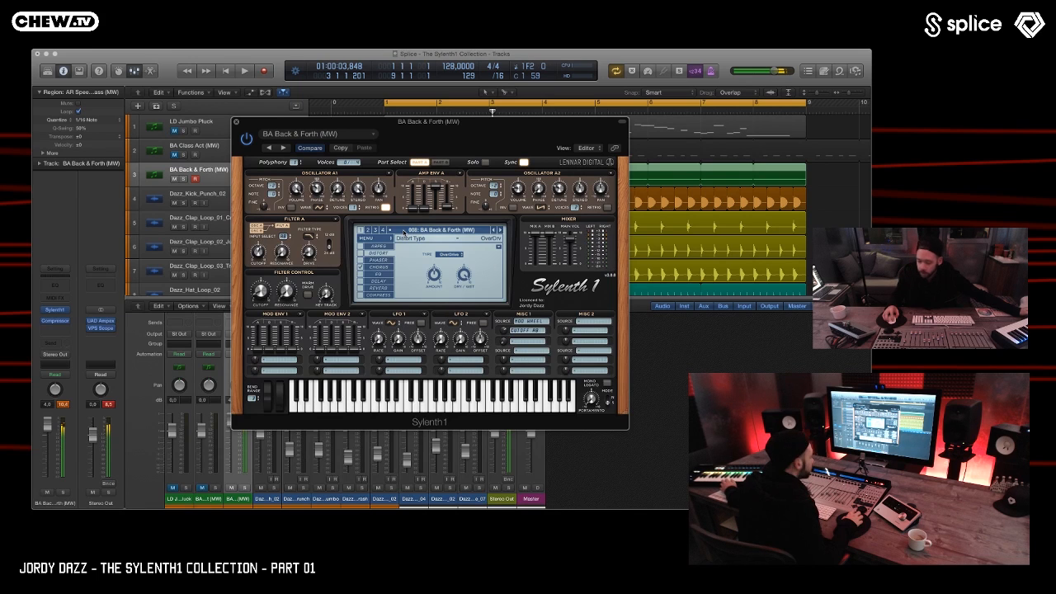
pyautogui.press('XF86AudioRaiseVolume')
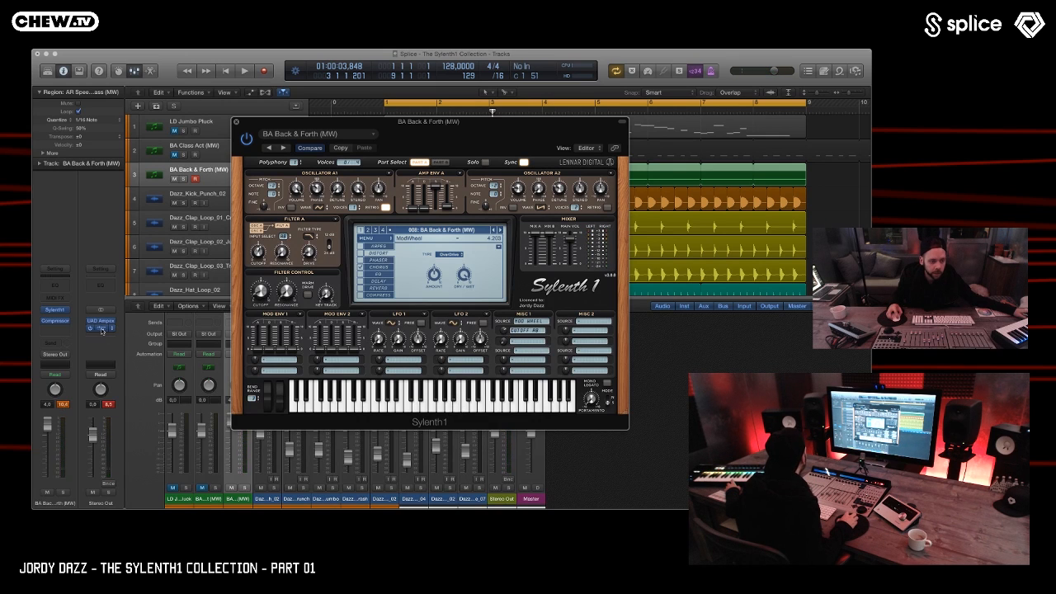
# - Open the VPS Scope on the Stereo Out channel and arrange it beside the Sylenth1 window
pyautogui.click(103, 328)
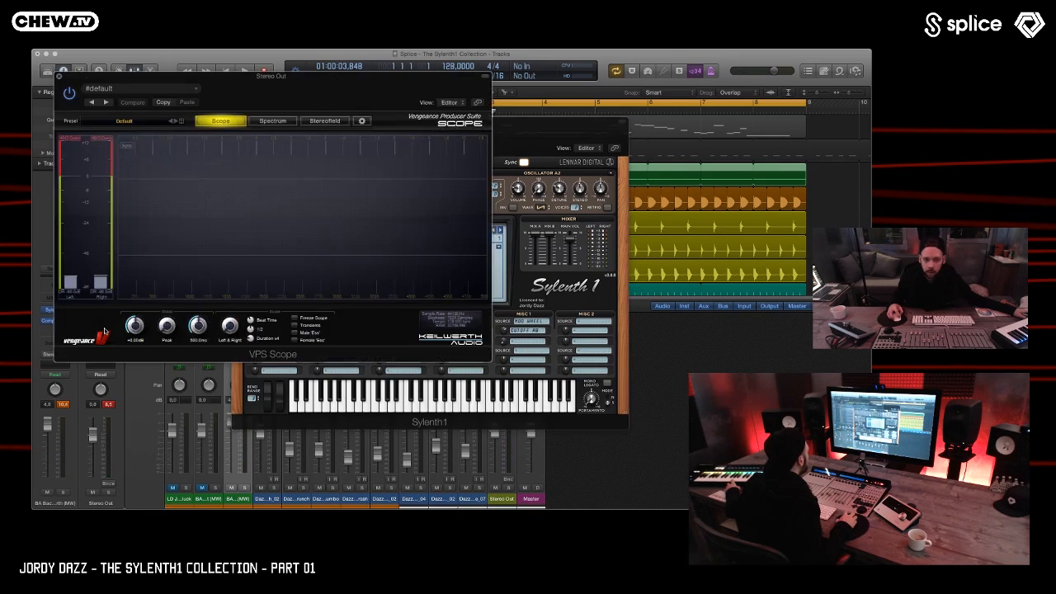
pyautogui.moveTo(326, 91); pyautogui.dragTo(425, 91)
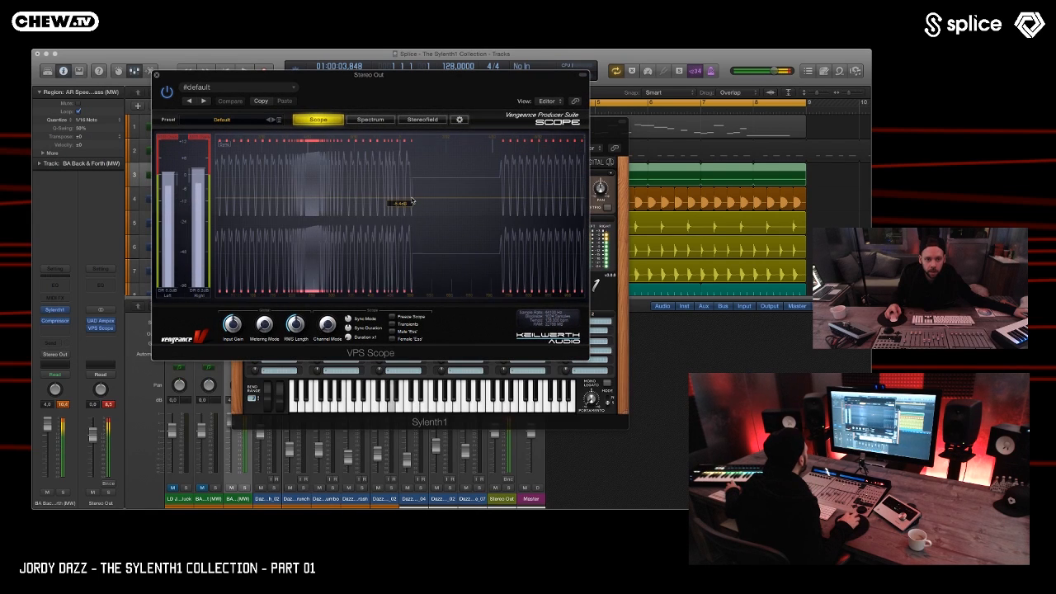
pyautogui.moveTo(432, 90); pyautogui.dragTo(625, 149)
pyautogui.moveTo(309, 139); pyautogui.dragTo(117, 117)
pyautogui.click(535, 253)
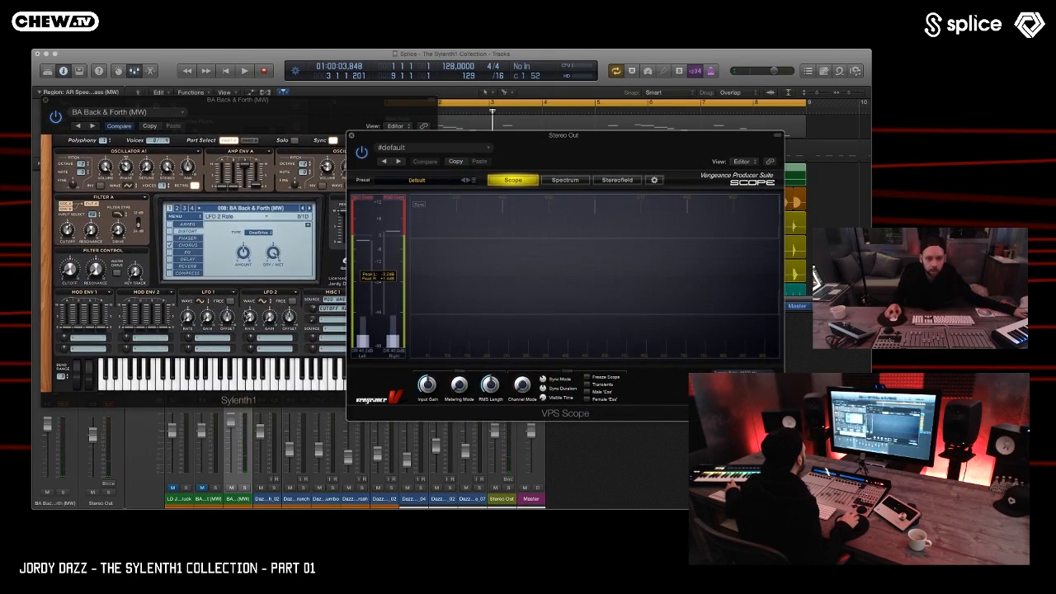
# - Sweep the mod wheel of BA Back & Forth (MW) up and down while watching its waveform in the VPS Scope alongside
pyautogui.click(94, 405)
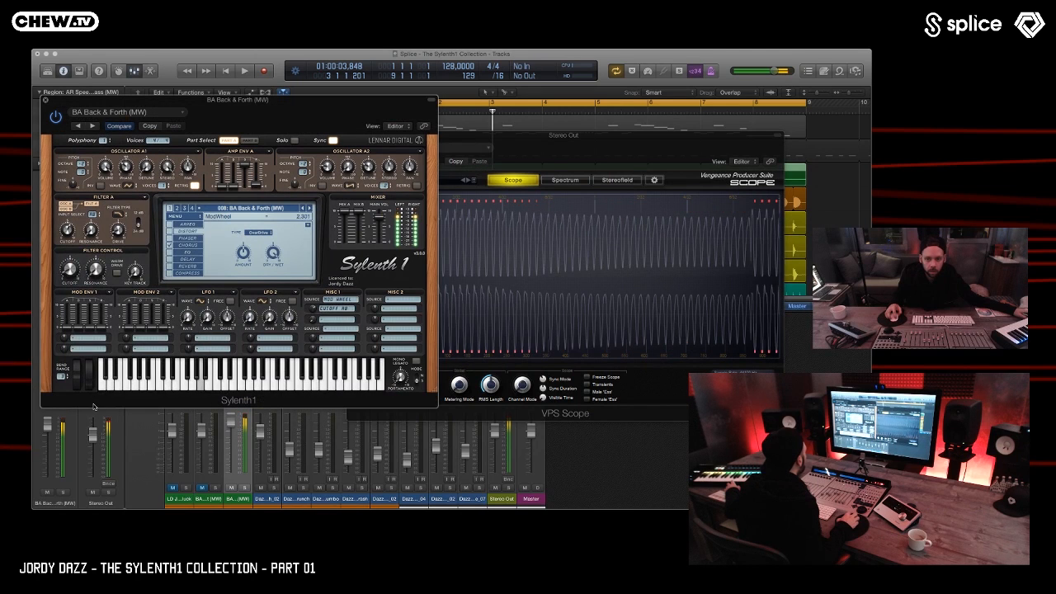
pyautogui.moveTo(504, 131); pyautogui.dragTo(583, 141)
pyautogui.moveTo(364, 100); pyautogui.dragTo(349, 133)
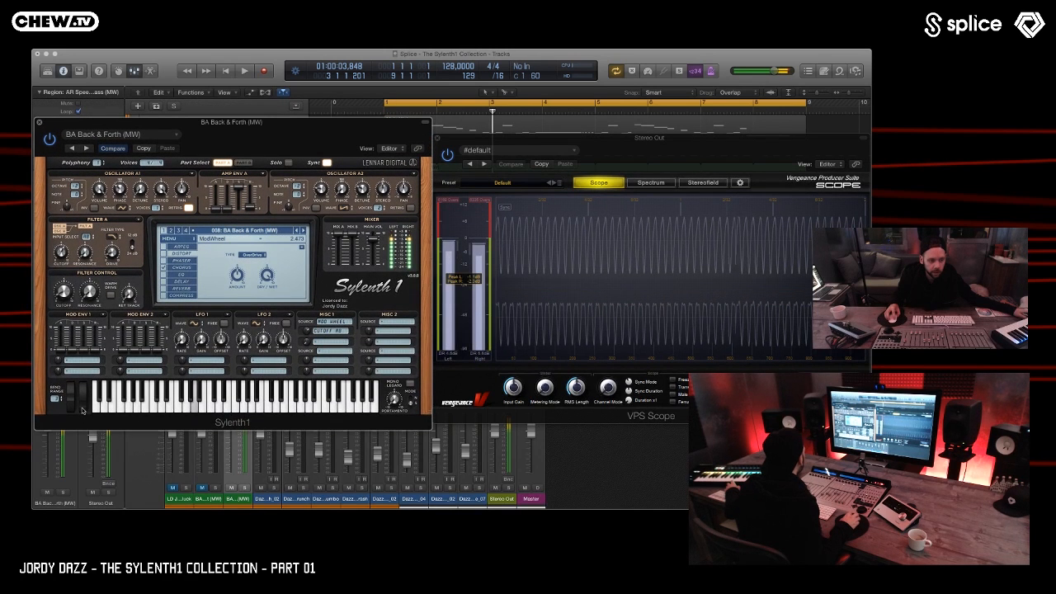
pyautogui.moveTo(84, 410); pyautogui.dragTo(85, 337)
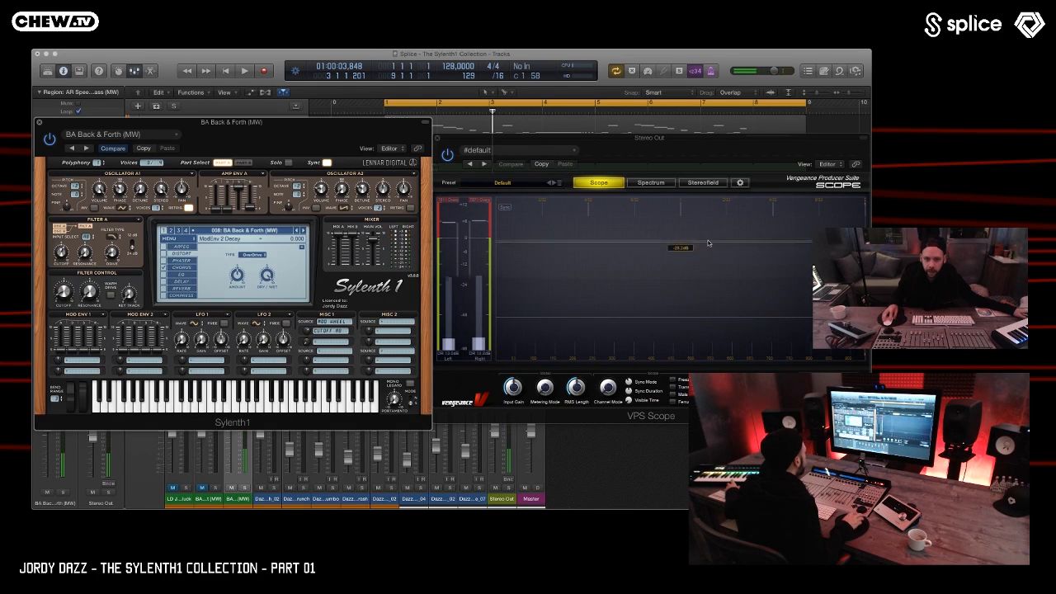
pyautogui.moveTo(84, 397); pyautogui.dragTo(88, 443)
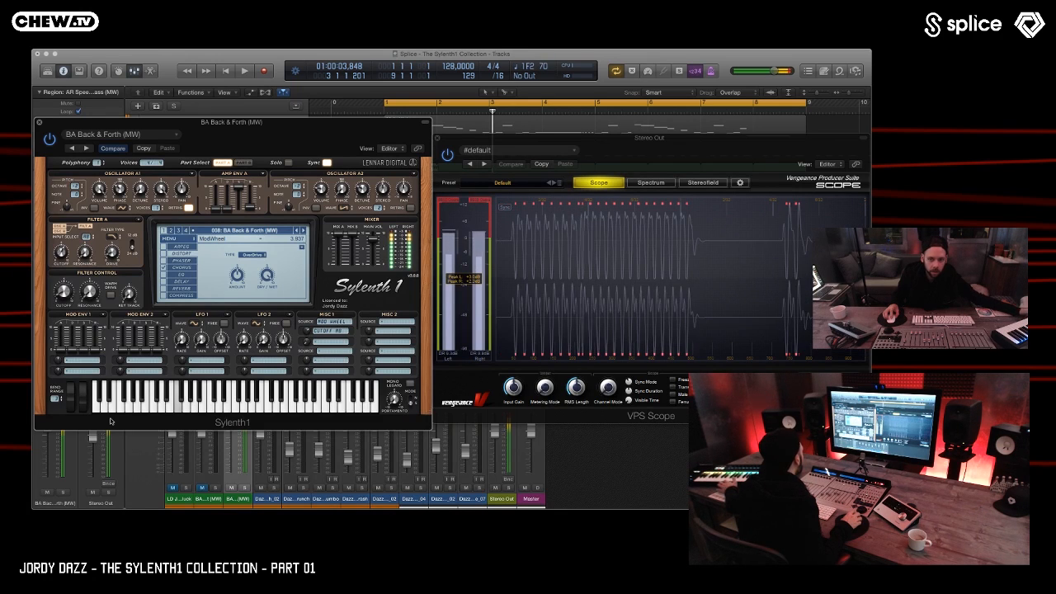
# - Move the Sylenth1 window clear of the channel strips and add a Channel EQ to the BA Back & Forth (MW) channel
pyautogui.moveTo(206, 122); pyautogui.dragTo(388, 139)
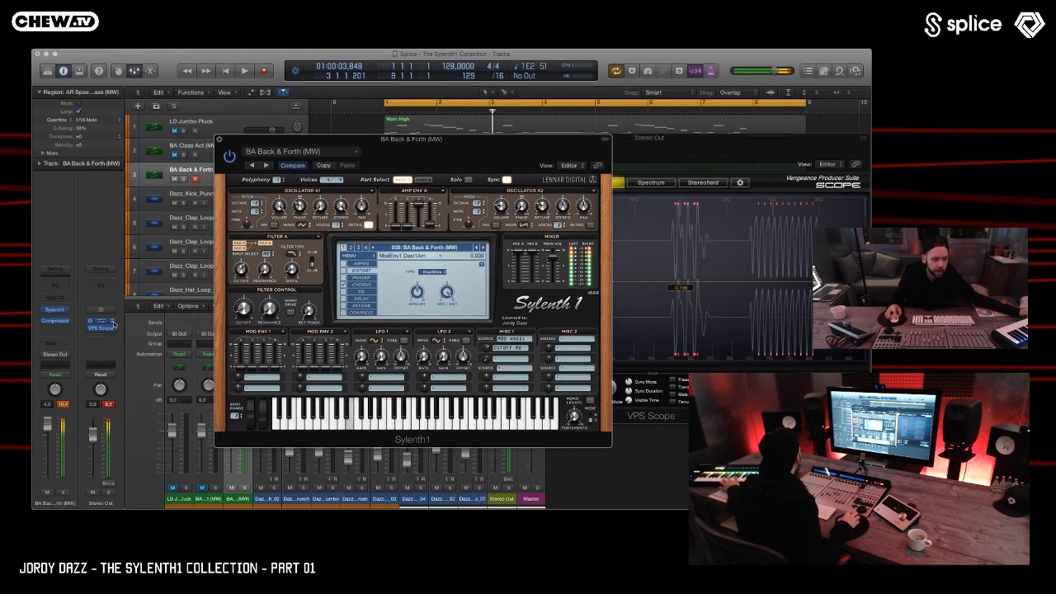
pyautogui.click(55, 287)
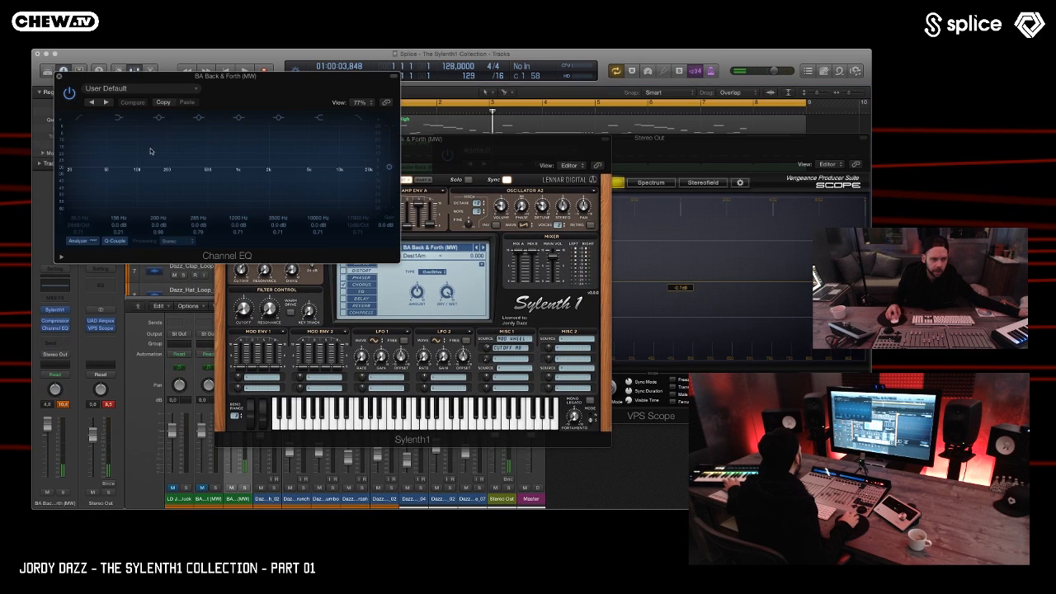
# - Cut the low end of BA Back & Forth (MW) with the Channel EQ's low-cut filter, bypass the EQ and close it
pyautogui.click(78, 118)
pyautogui.moveTo(83, 225); pyautogui.dragTo(81, 197)
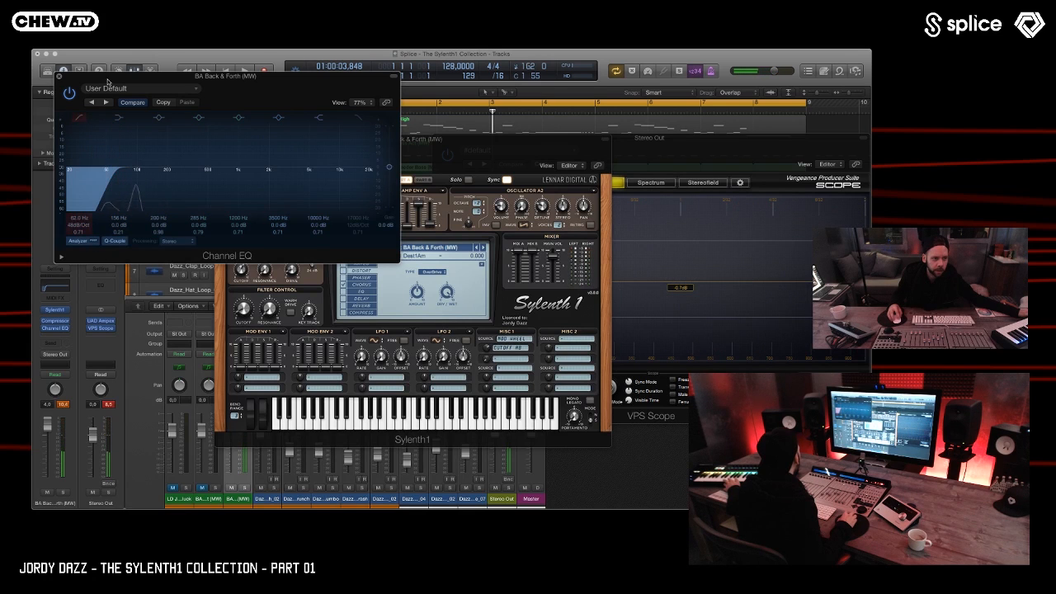
pyautogui.click(70, 94)
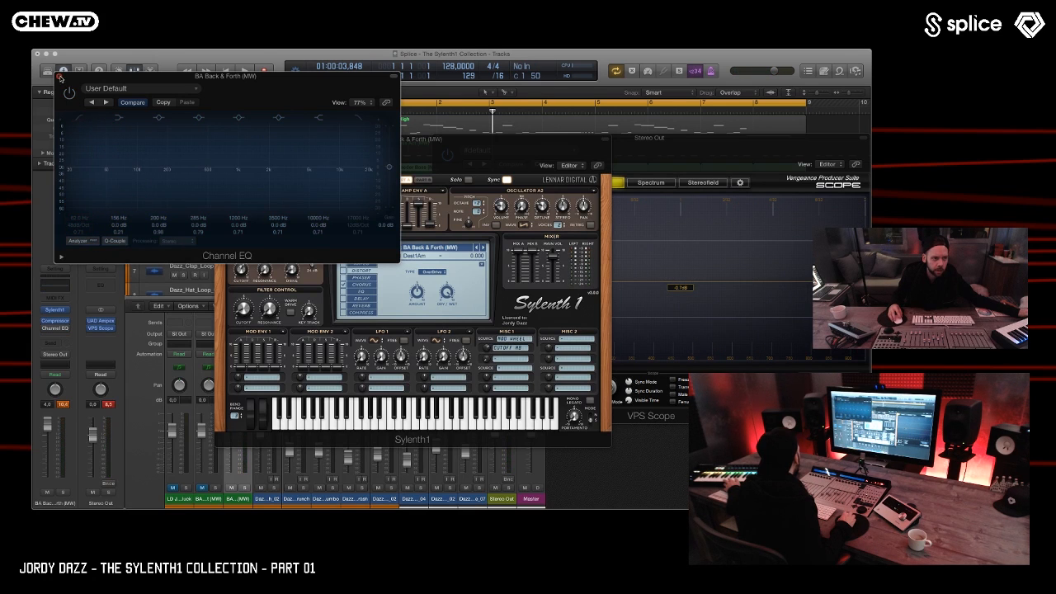
pyautogui.click(59, 78)
# - Load preset 009: BA Brass Lifter and place the Sylenth1 window beside the VPS Scope while playing it
pyautogui.moveTo(442, 145); pyautogui.dragTo(424, 123)
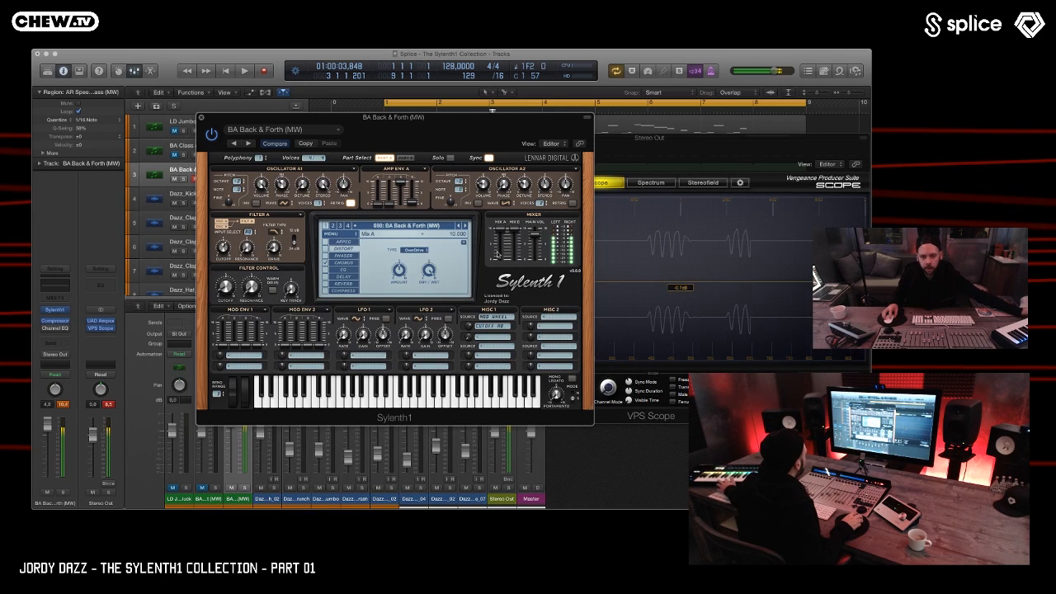
pyautogui.click(465, 225)
pyautogui.click(465, 226)
pyautogui.click(465, 225)
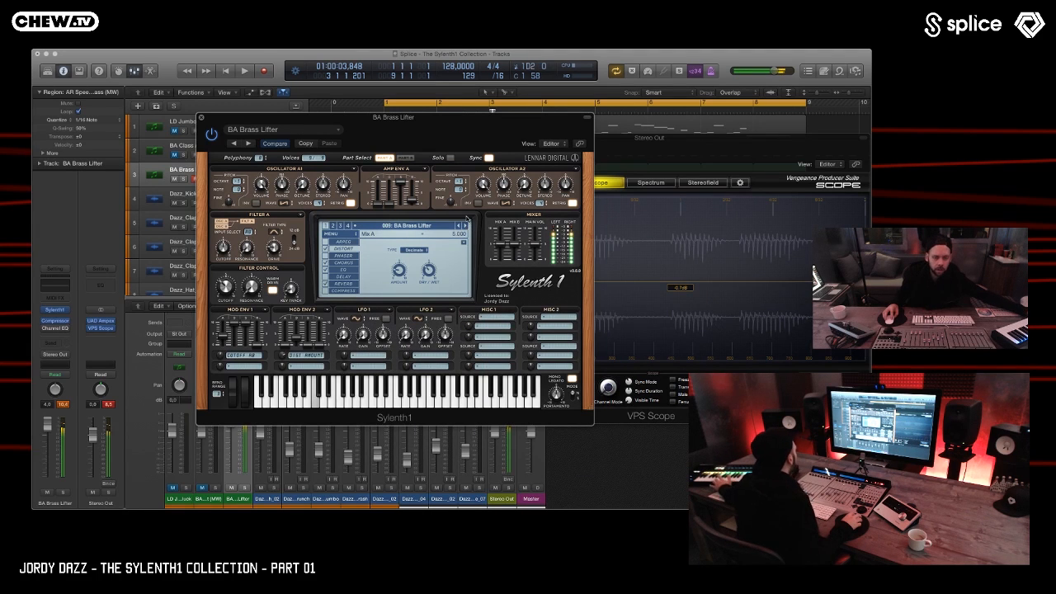
pyautogui.moveTo(381, 124); pyautogui.dragTo(219, 126)
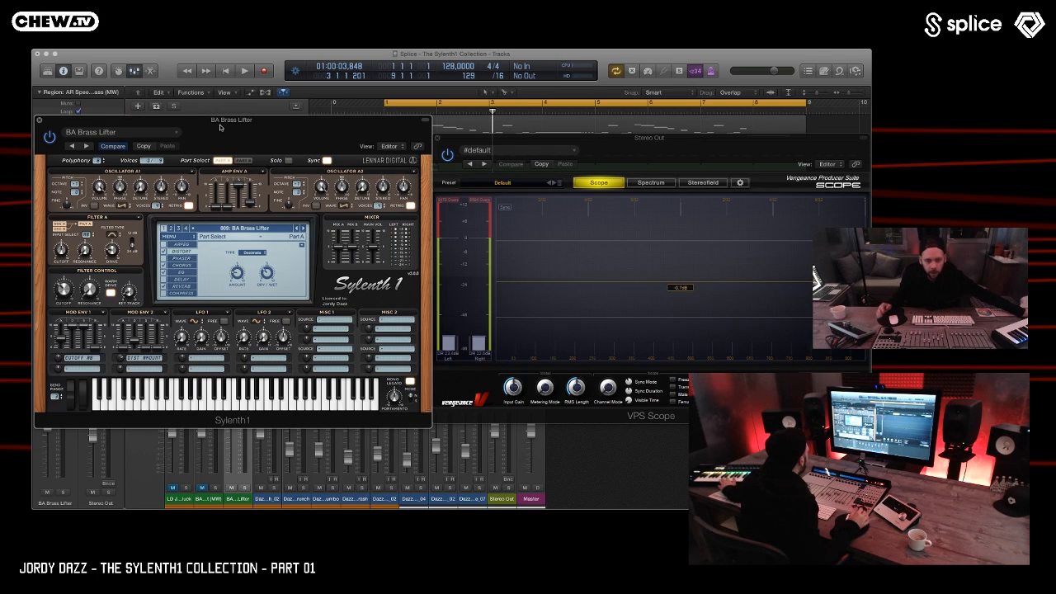
pyautogui.moveTo(221, 126); pyautogui.dragTo(222, 128)
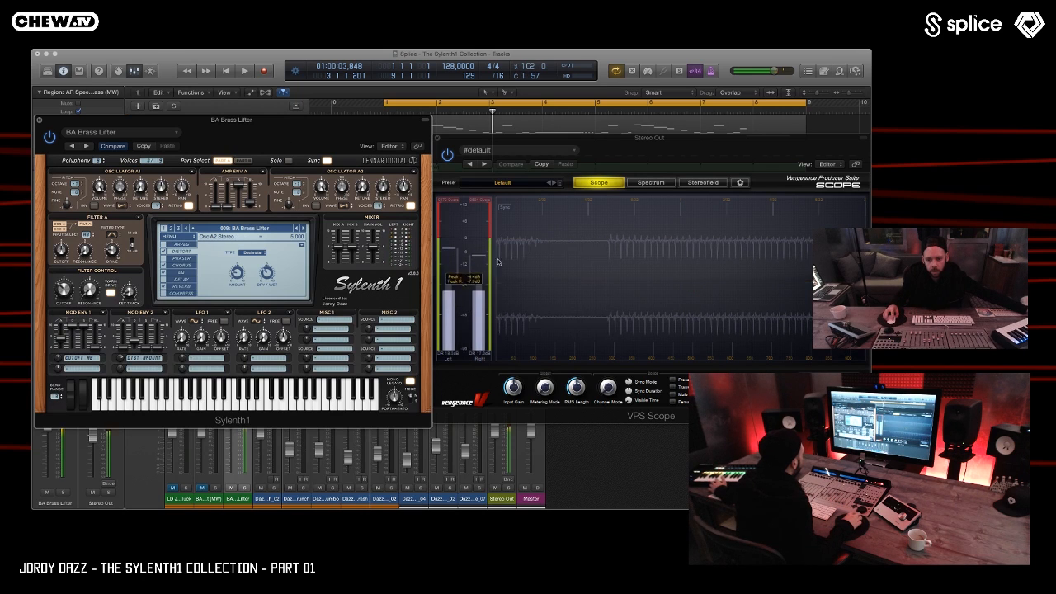
# - Examine BA Brass Lifter in the VPS Scope's Spectrum and Stereofield displays and return to the Scope display
pyautogui.moveTo(512, 387); pyautogui.dragTo(513, 375)
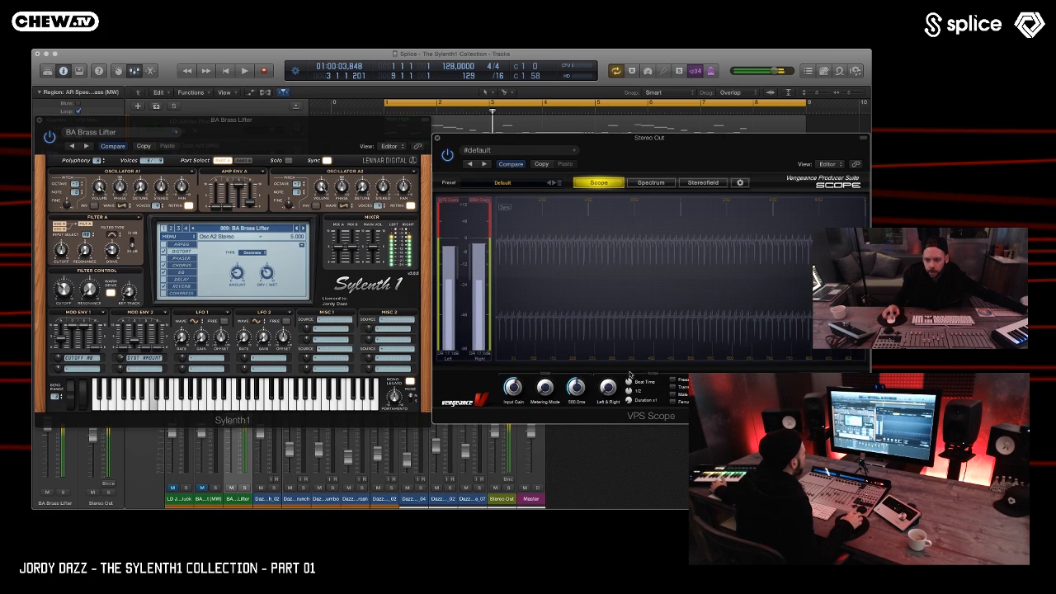
pyautogui.click(703, 182)
pyautogui.click(660, 183)
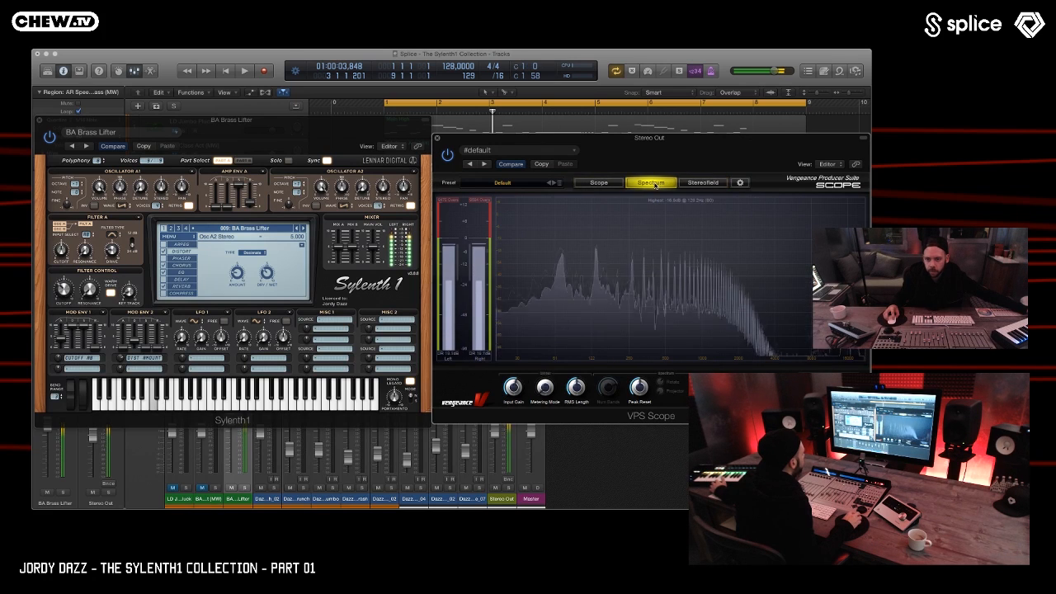
pyautogui.click(598, 182)
pyautogui.click(698, 183)
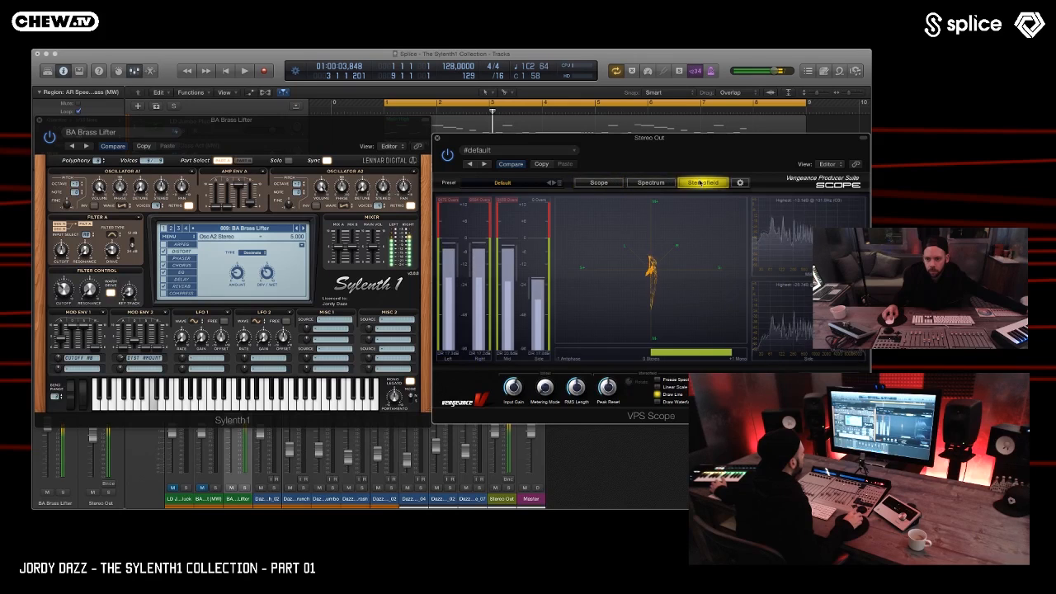
pyautogui.click(600, 183)
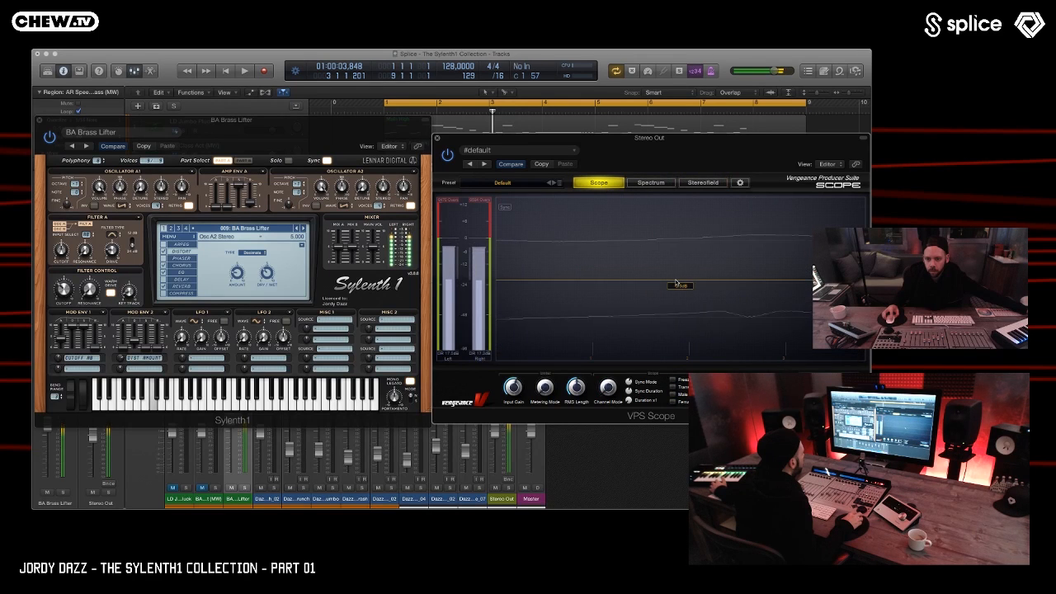
pyautogui.moveTo(513, 388)
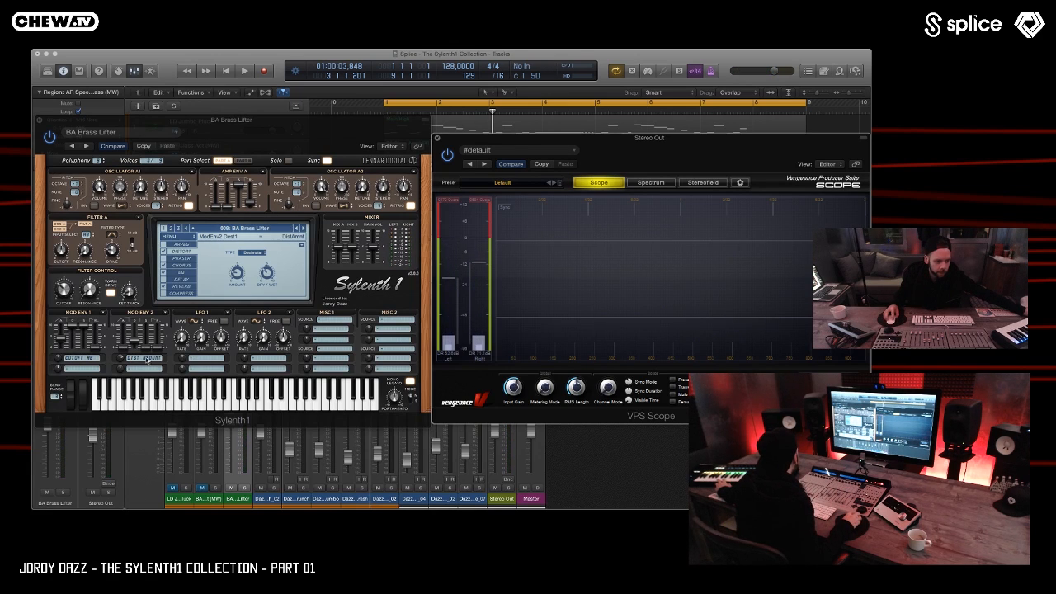
# - Open BA Brass Lifter's distortion settings and vary the distortion amount, Mod Env 2 decay and Mod Env 1 attack while playing
pyautogui.click(188, 254)
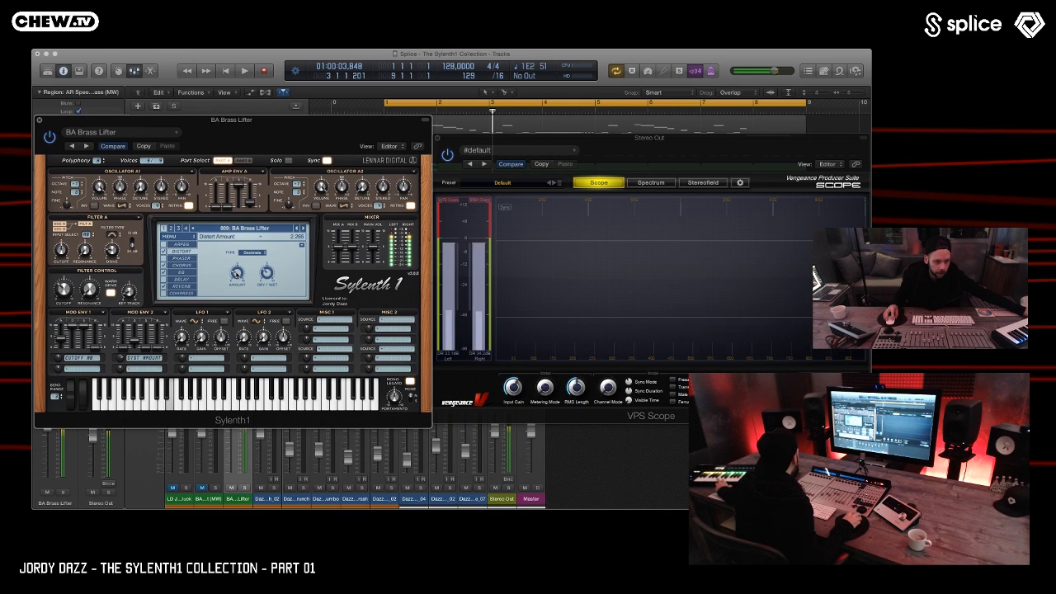
pyautogui.moveTo(240, 309); pyautogui.dragTo(238, 264)
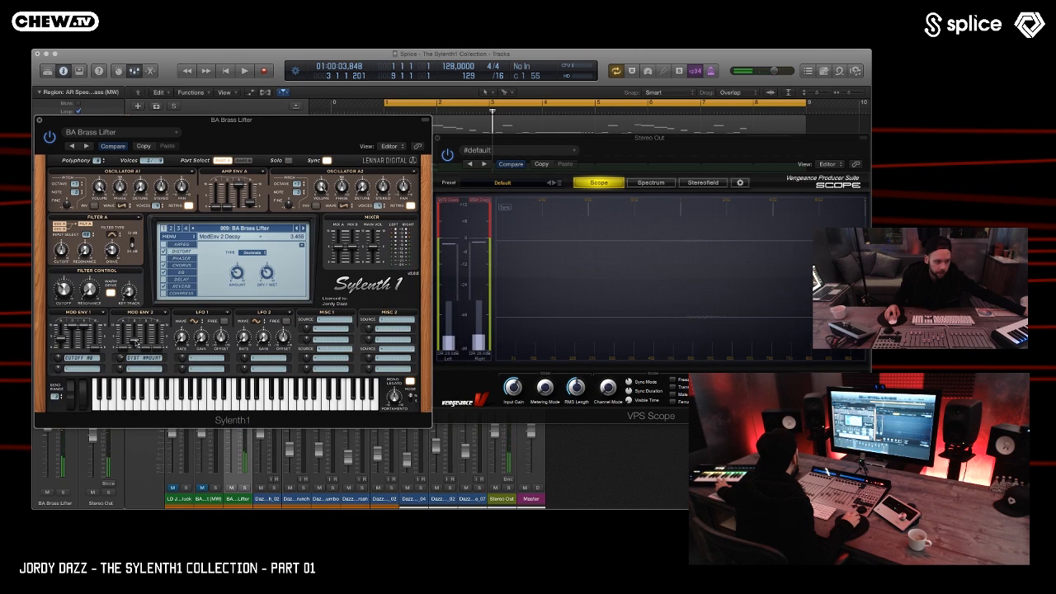
pyautogui.moveTo(137, 345); pyautogui.dragTo(141, 313)
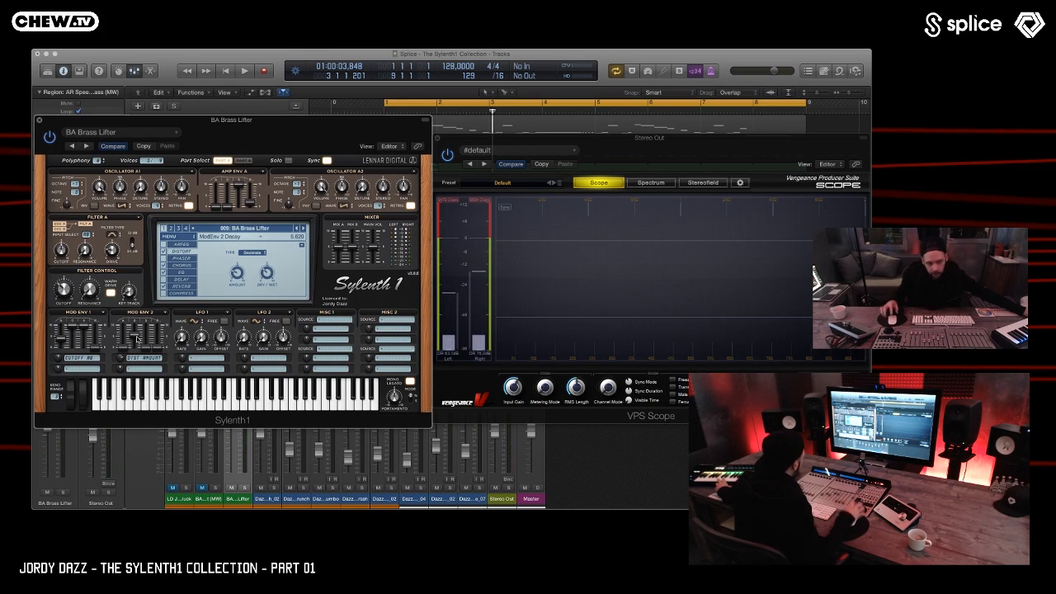
pyautogui.moveTo(137, 338); pyautogui.dragTo(136, 360)
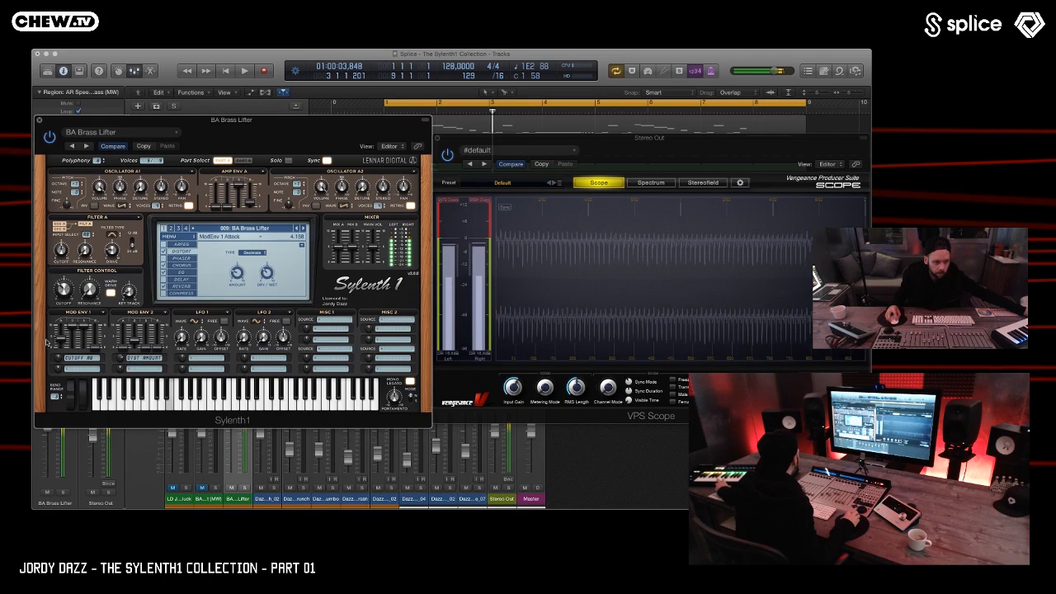
pyautogui.moveTo(47, 341); pyautogui.dragTo(51, 320)
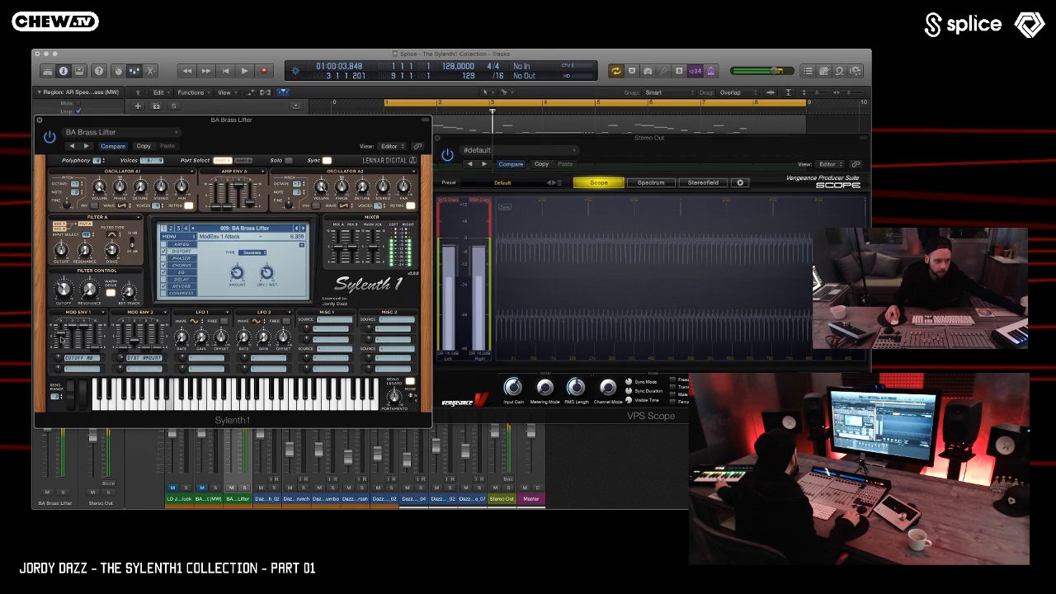
pyautogui.moveTo(60, 338); pyautogui.dragTo(59, 364)
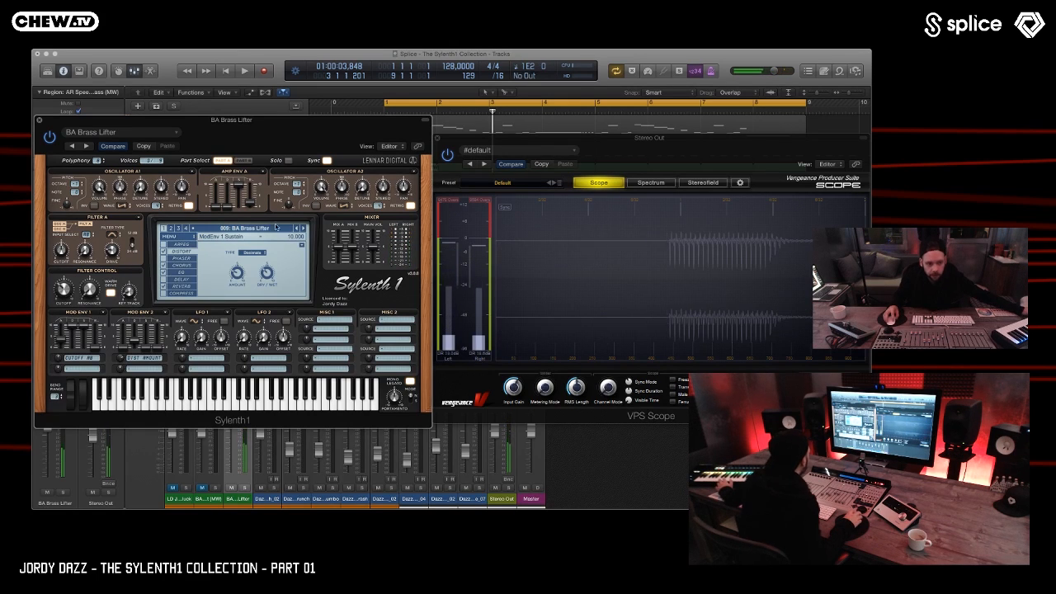
# - Load preset 010: BA Butterfly Effect (MW) and vary its Mod Env 2 pitch modulation and LFO 1 rate while playing
pyautogui.click(302, 228)
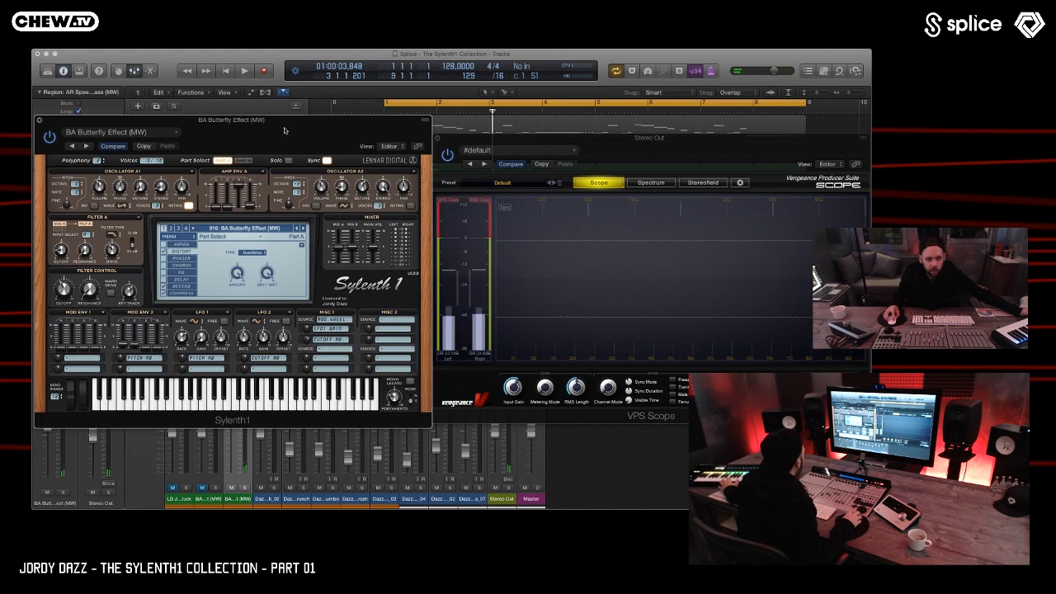
pyautogui.click(518, 143)
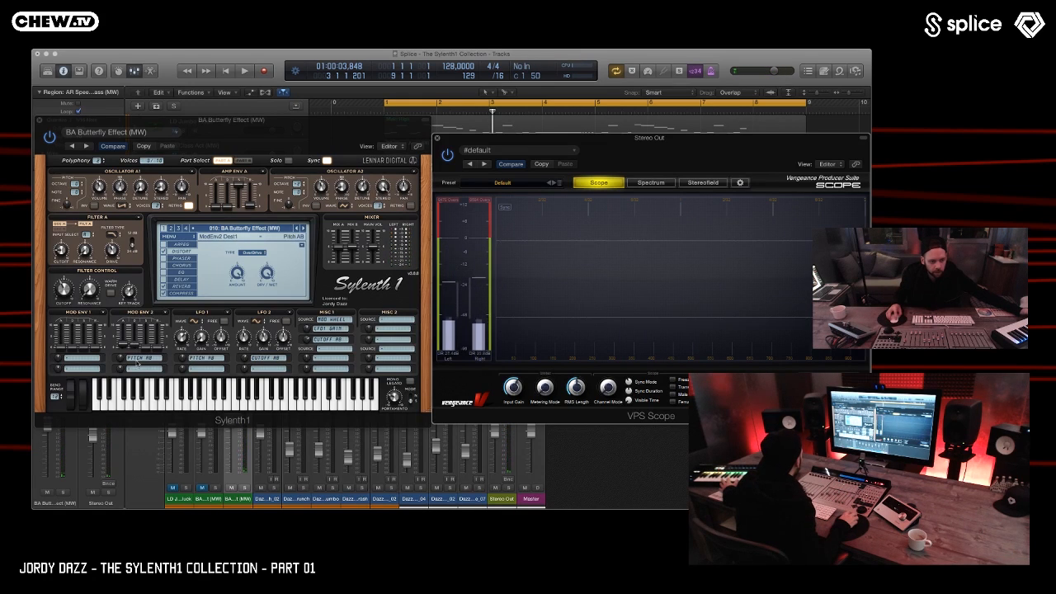
pyautogui.moveTo(137, 346); pyautogui.dragTo(118, 356)
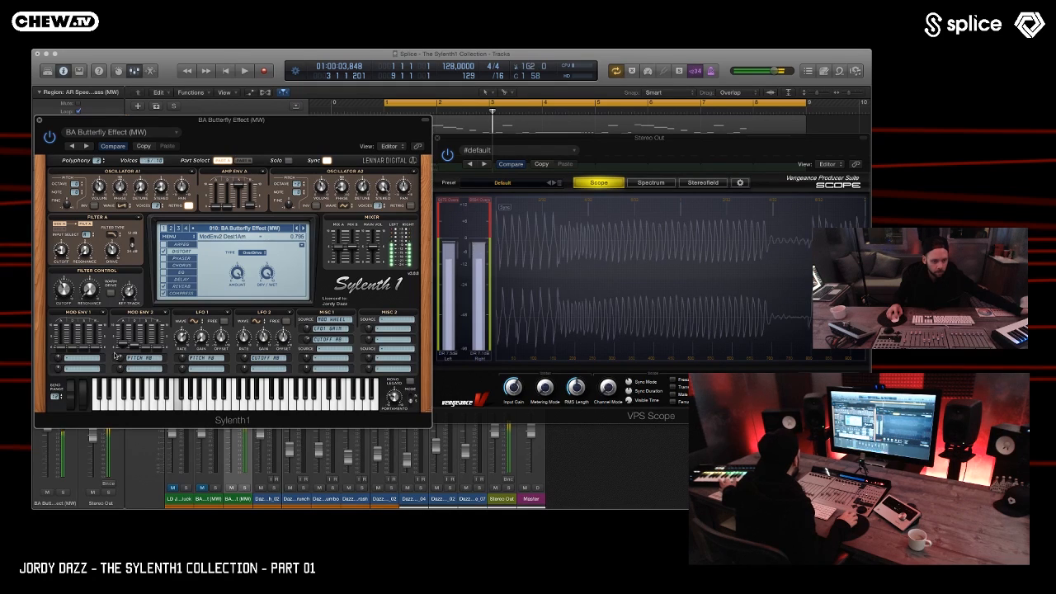
pyautogui.moveTo(180, 340); pyautogui.dragTo(200, 306)
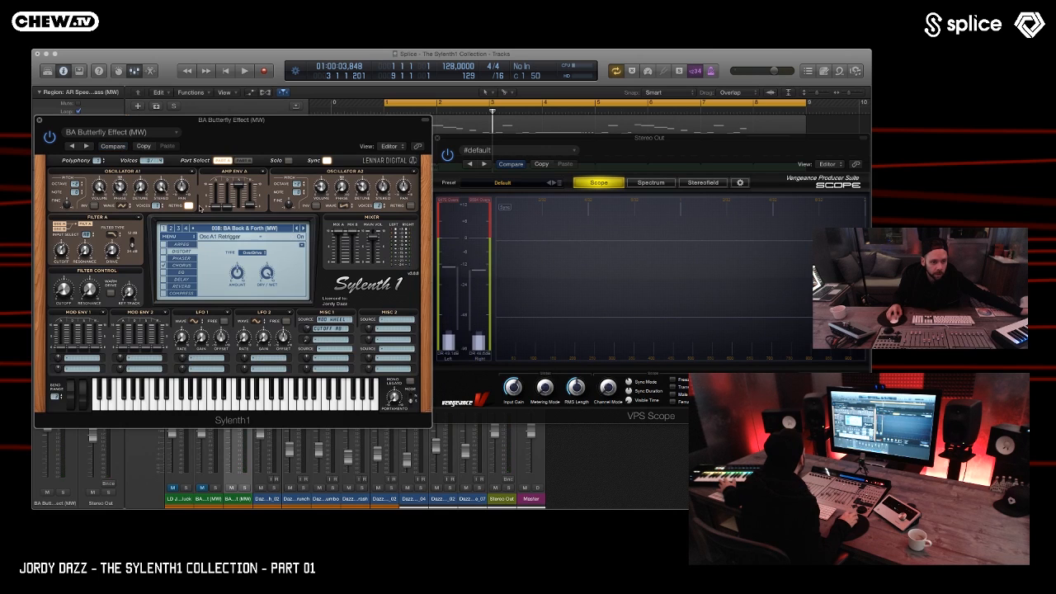
# - Step forward through the bass presets to 012: BA Downlow (MW) and go back to 010: BA Butterfly Effect (MW)
pyautogui.click(303, 229)
pyautogui.click(302, 230)
pyautogui.click(304, 230)
pyautogui.click(304, 230)
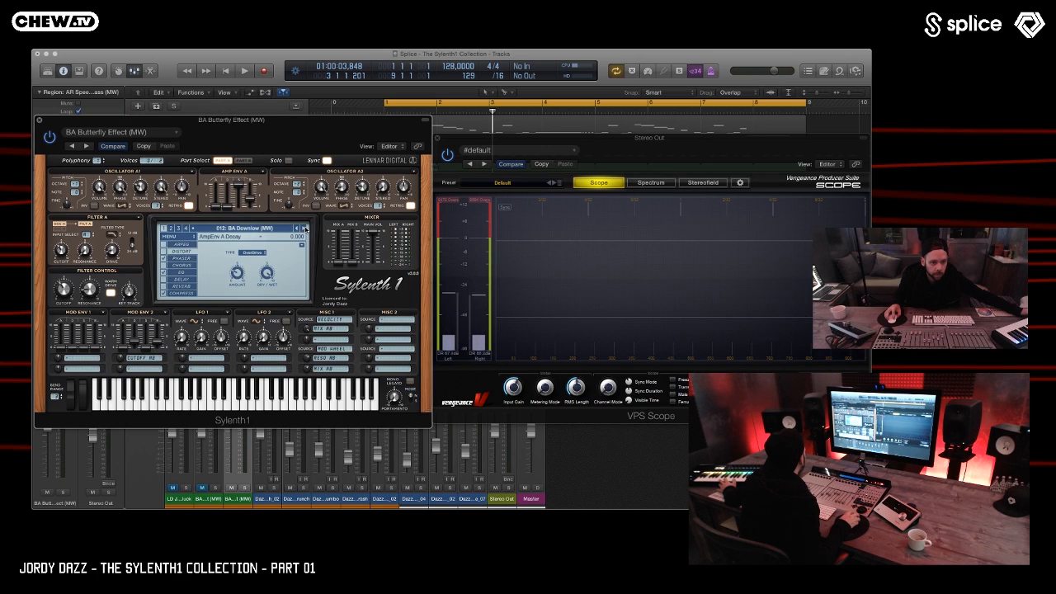
pyautogui.click(298, 229)
pyautogui.click(297, 228)
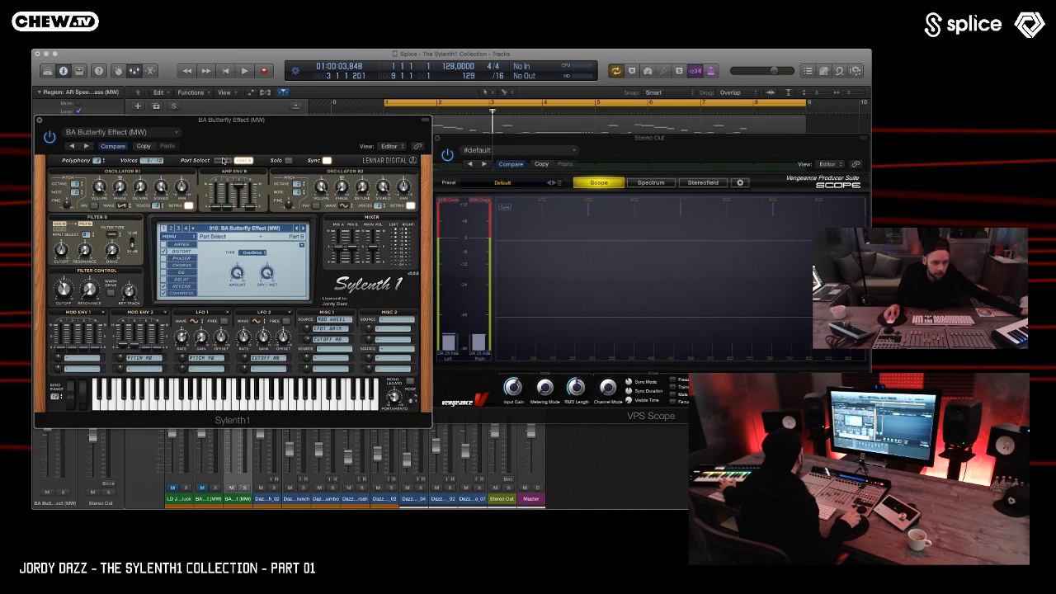
# - Set the mod wheel's second Misc 1 destination to Cutoff A on BA Butterfly Effect (MW) and sweep the mod wheel
pyautogui.click(336, 342)
pyautogui.click(392, 287)
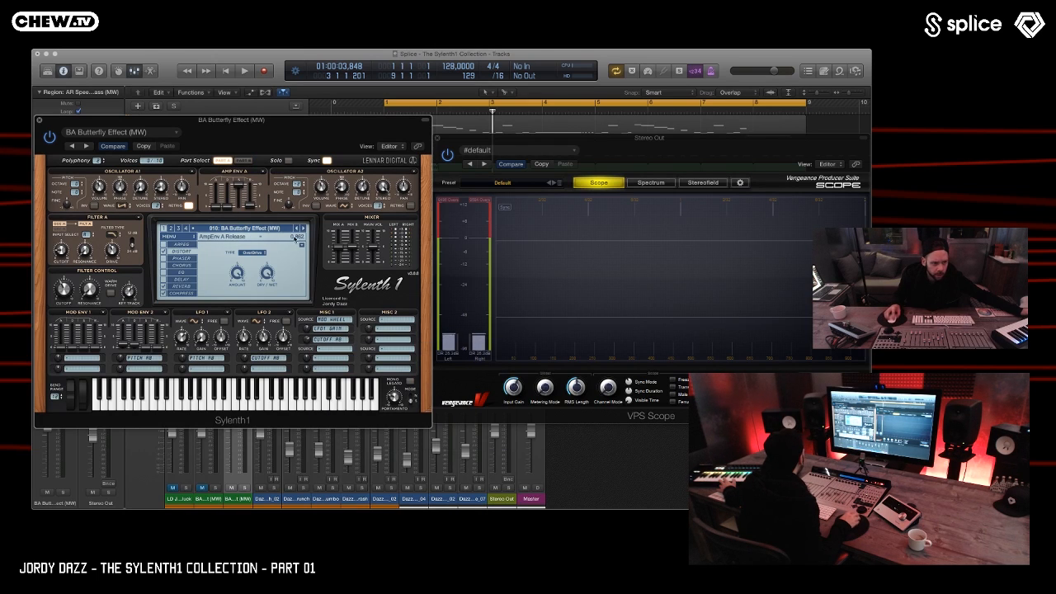
pyautogui.click(338, 343)
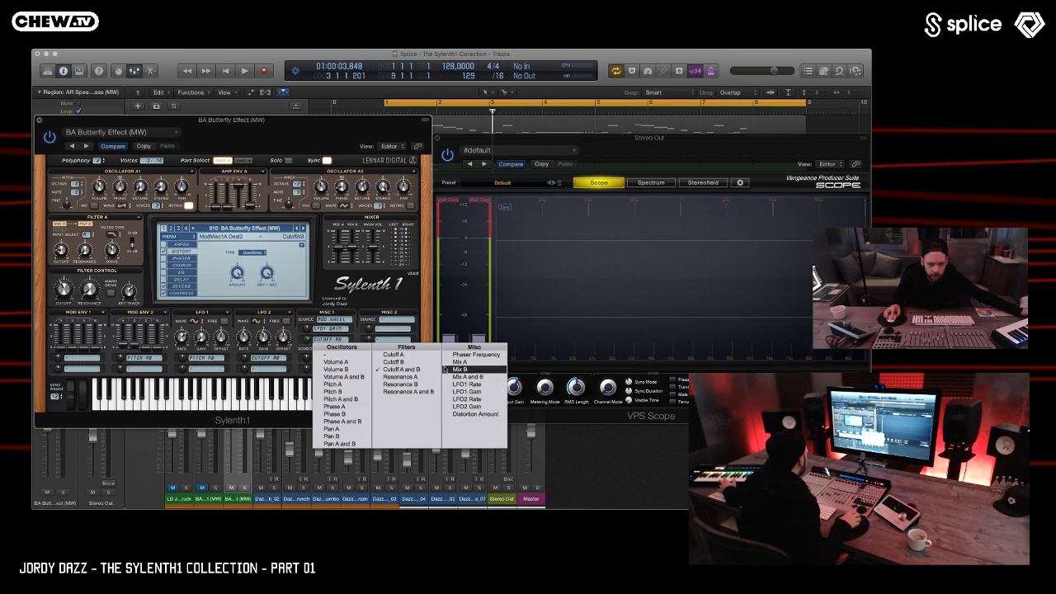
pyautogui.click(404, 354)
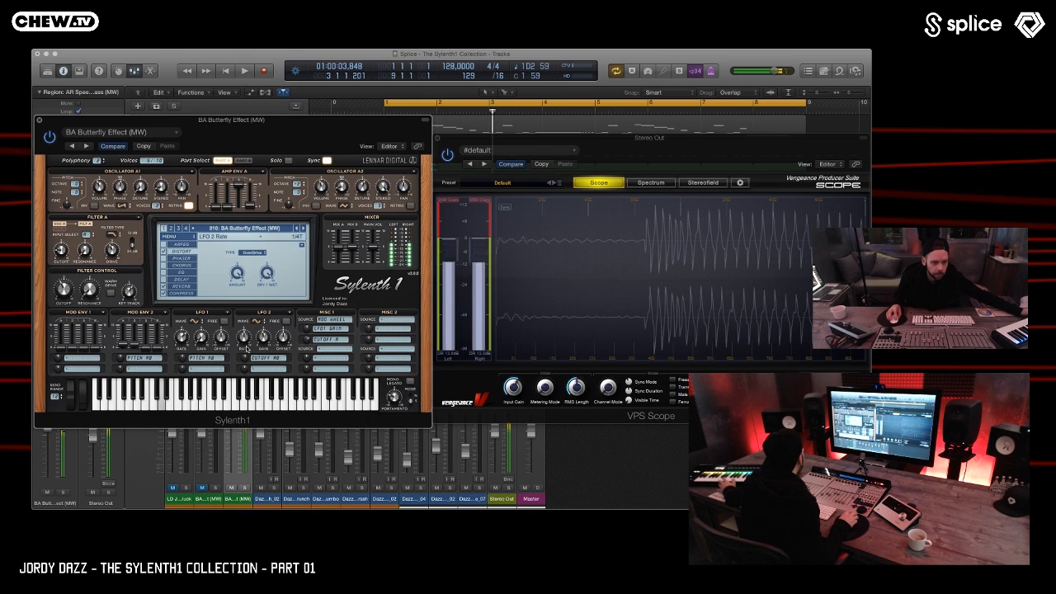
pyautogui.moveTo(85, 404); pyautogui.dragTo(95, 245)
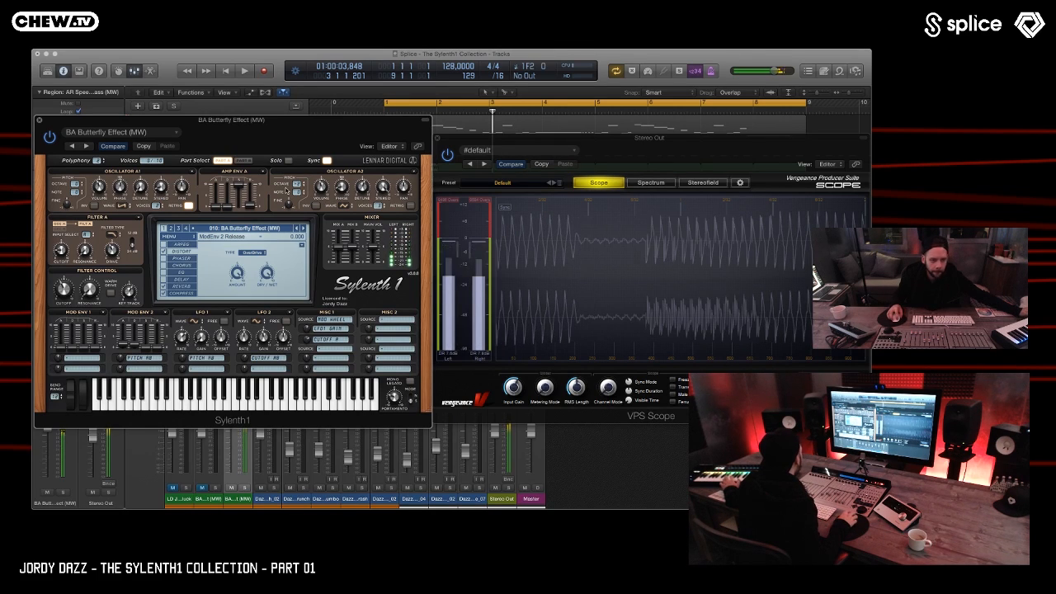
# - Load preset 011: BA Class Act (MW), play it and shift the Sylenth1 window slightly
pyautogui.click(303, 227)
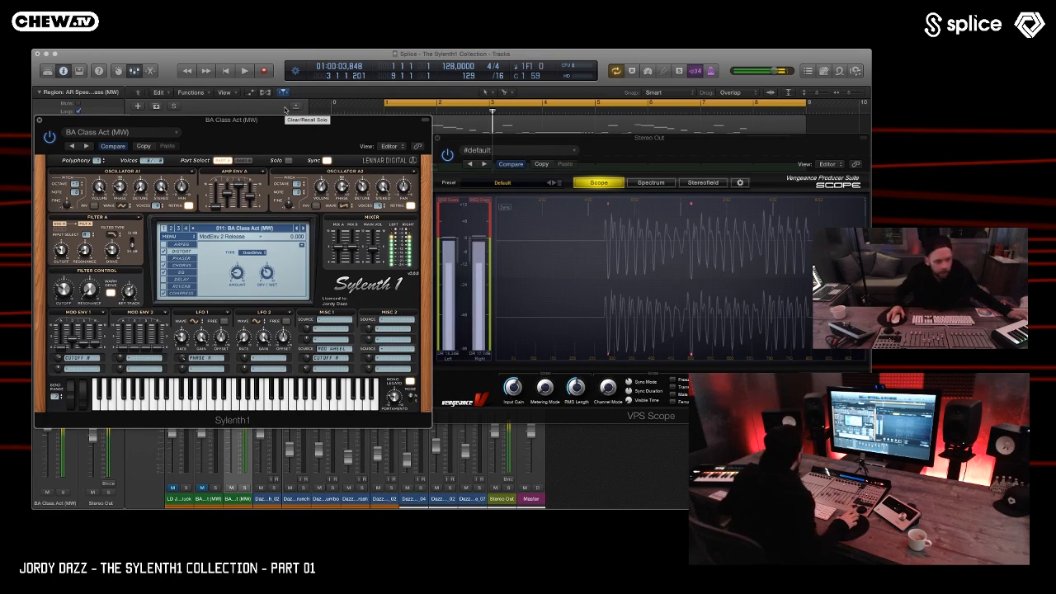
pyautogui.click(344, 188)
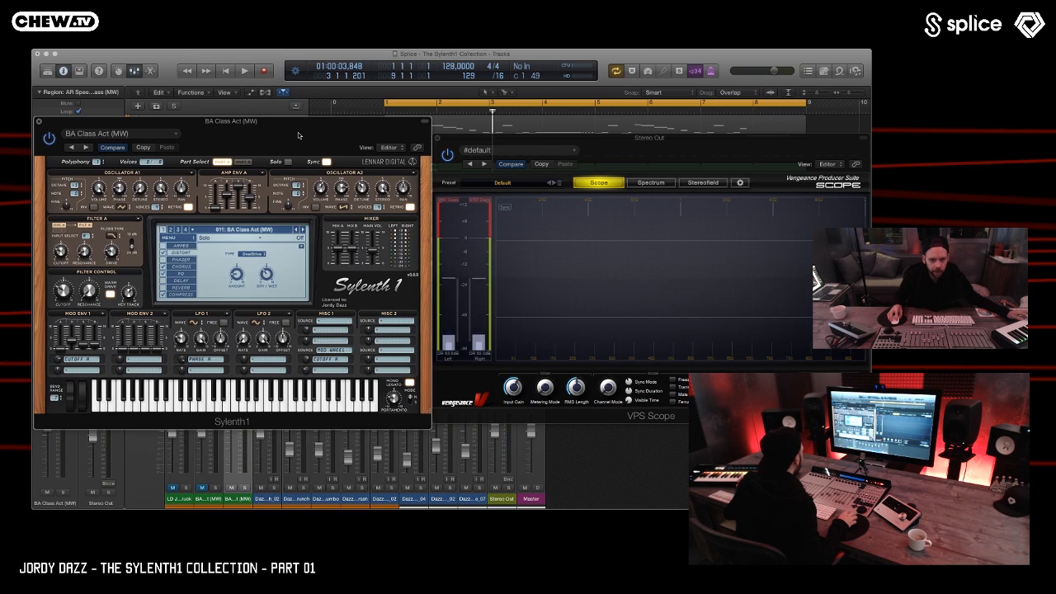
pyautogui.moveTo(299, 136); pyautogui.dragTo(299, 139)
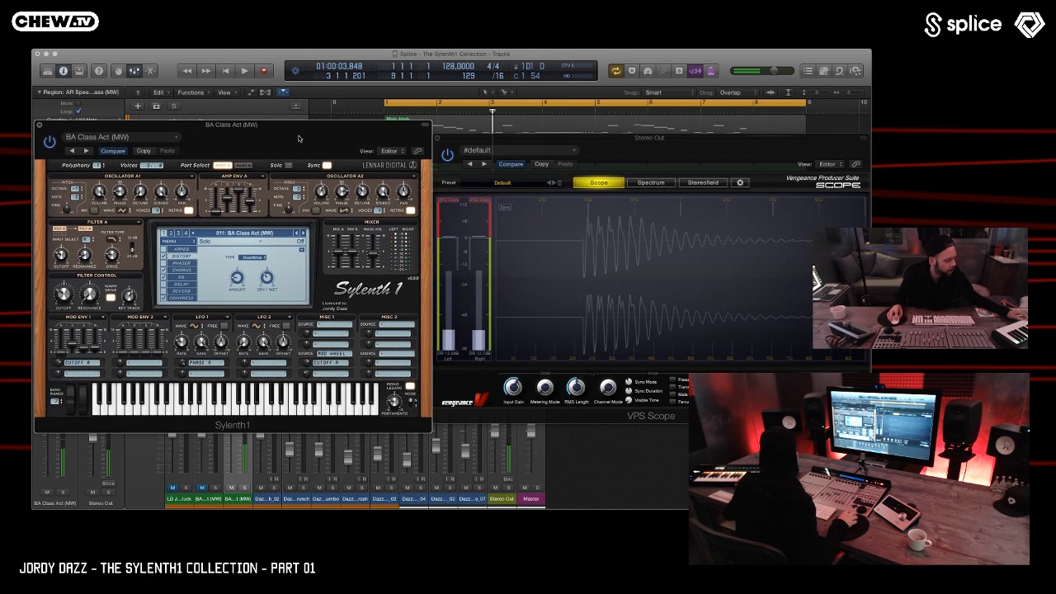
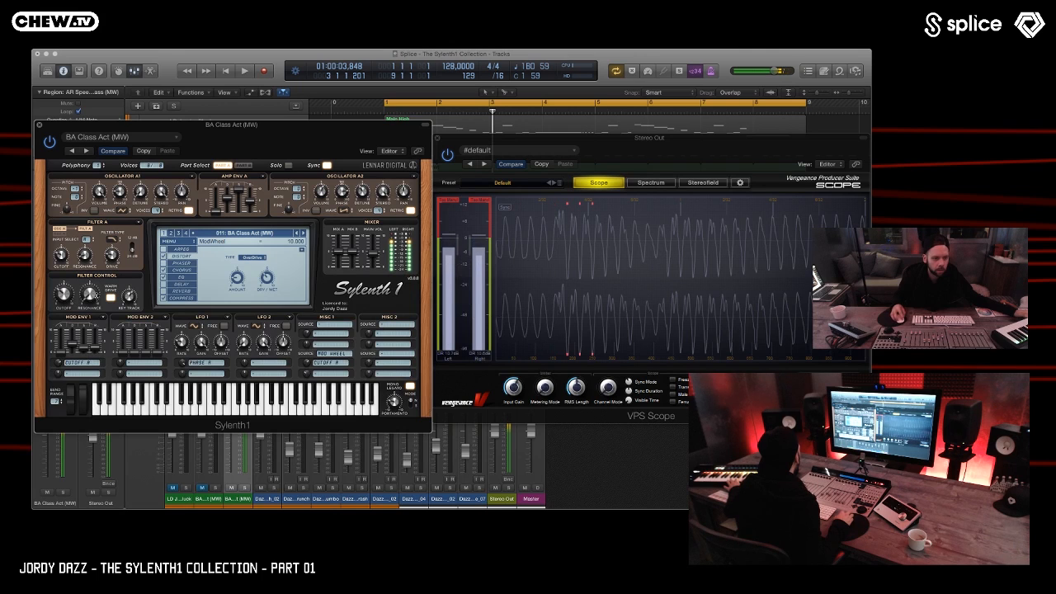
# - Open the chorus settings of BA Class Act (MW) and vary the mod wheel and chorus dry/wet while playing
pyautogui.click(183, 271)
pyautogui.moveTo(82, 404); pyautogui.dragTo(82, 390)
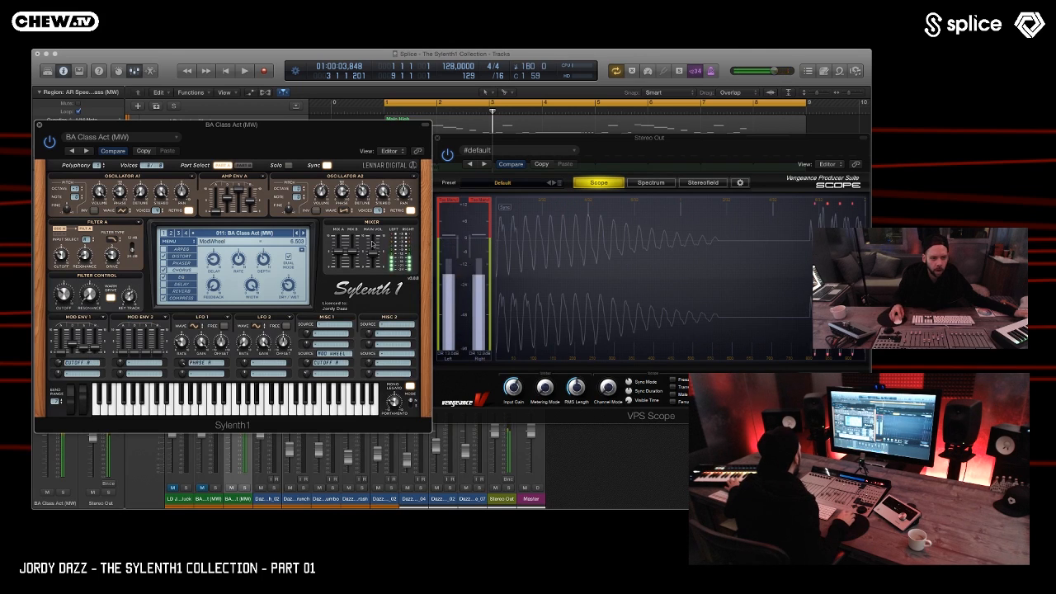
pyautogui.moveTo(289, 286); pyautogui.dragTo(291, 294)
pyautogui.moveTo(288, 379); pyautogui.dragTo(288, 330)
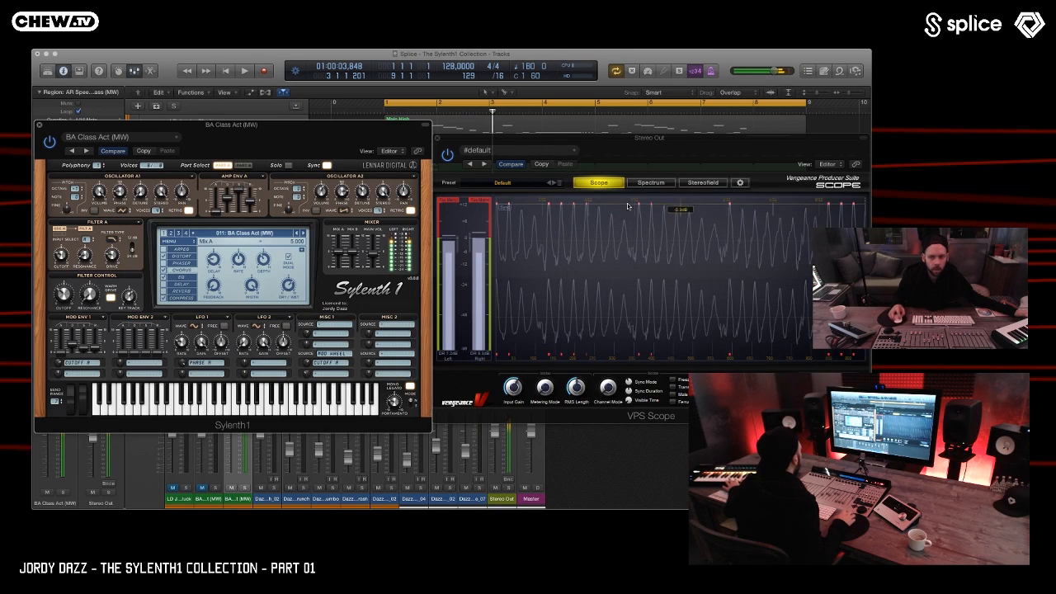
# - Switch the VPS Scope to the Stereofield display and sweep the chorus dry/wet, leaving it at 100%
pyautogui.click(650, 182)
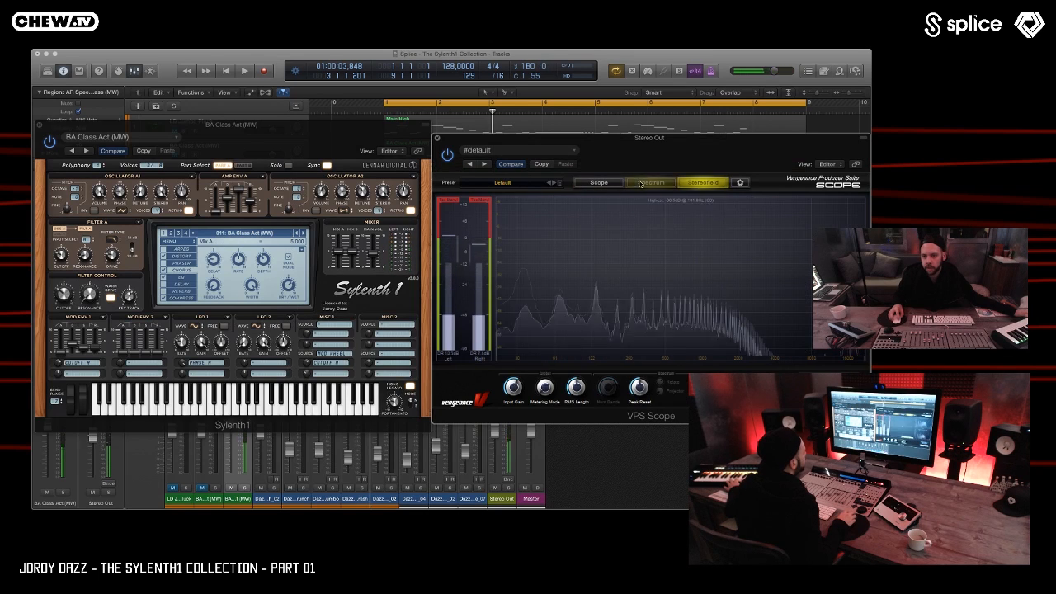
pyautogui.click(702, 182)
pyautogui.moveTo(288, 286); pyautogui.dragTo(290, 484)
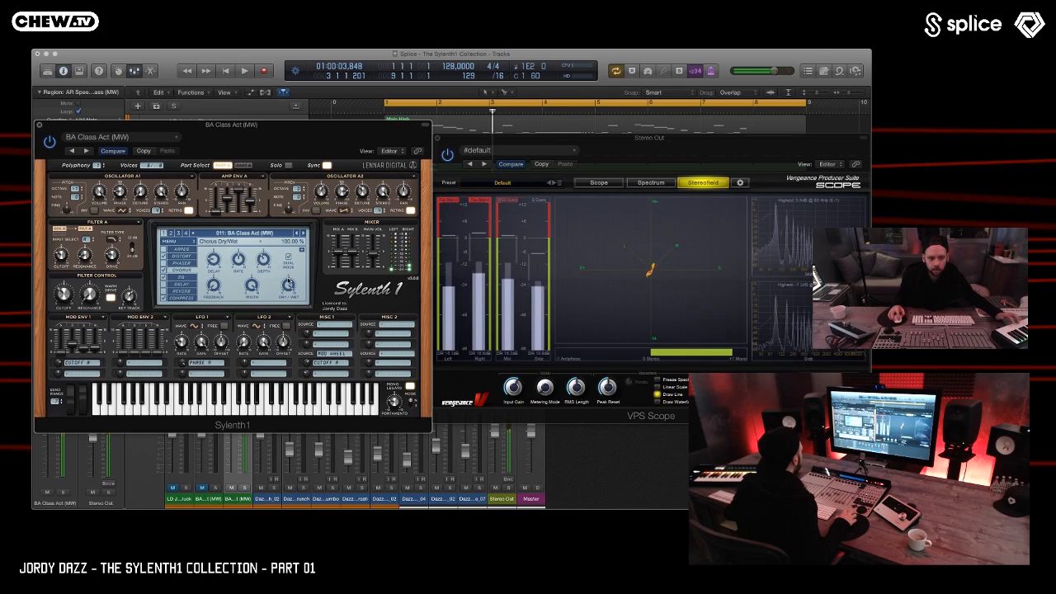
# - Vary the chorus depth and dry/wet of BA Class Act (MW) while playing and comparing the stereo image
pyautogui.moveTo(264, 259); pyautogui.dragTo(264, 284)
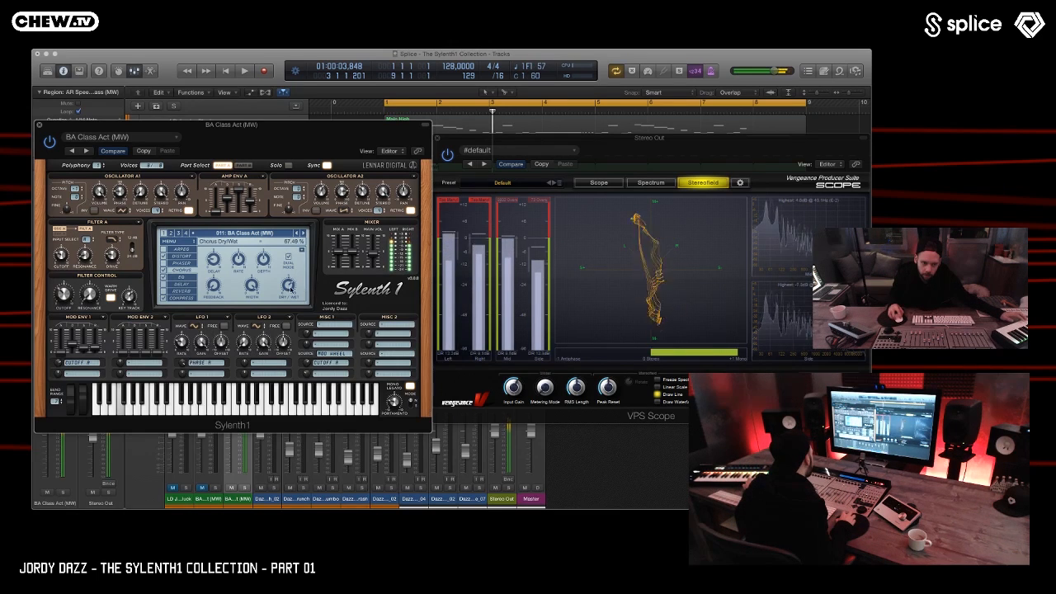
pyautogui.moveTo(285, 285); pyautogui.dragTo(283, 291)
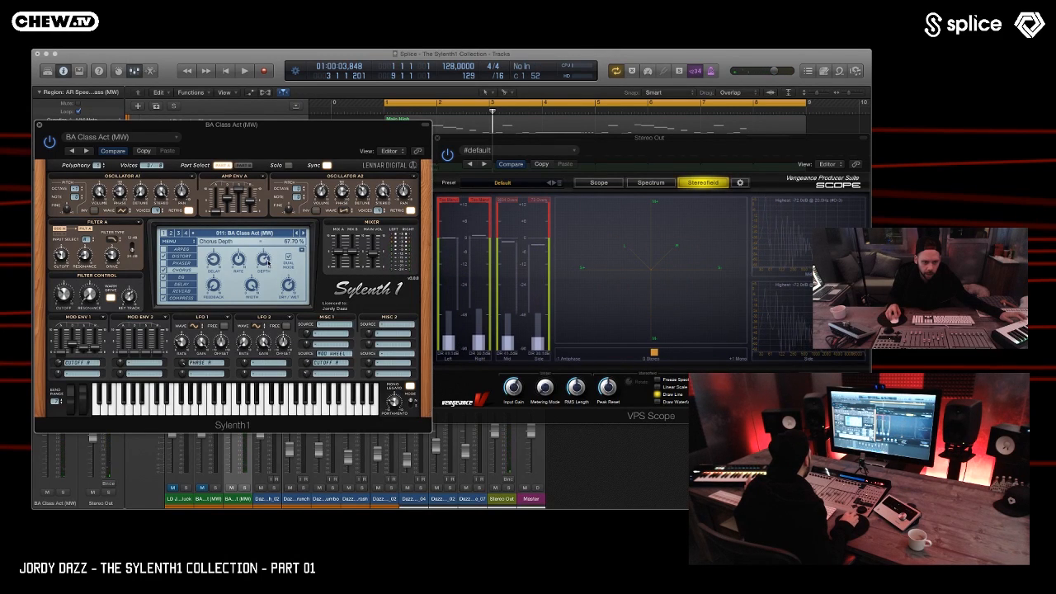
pyautogui.moveTo(263, 264); pyautogui.dragTo(265, 260)
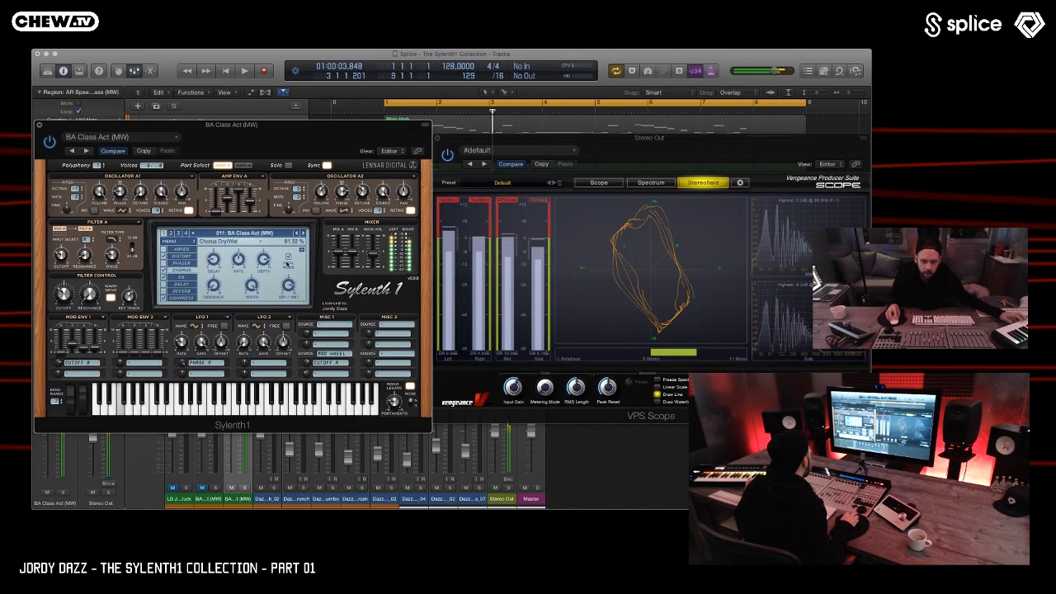
pyautogui.moveTo(264, 260); pyautogui.dragTo(265, 318)
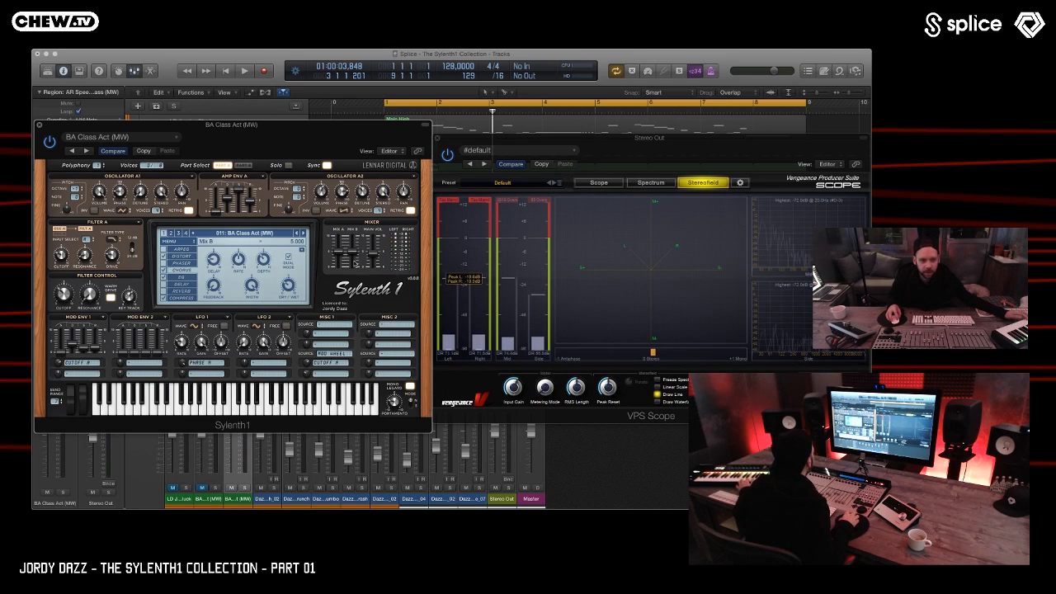
# - Load preset 012: BA Downlow (MW), switch the VPS Scope to the Scope display and vary the filter control cutoff while playing
pyautogui.click(303, 234)
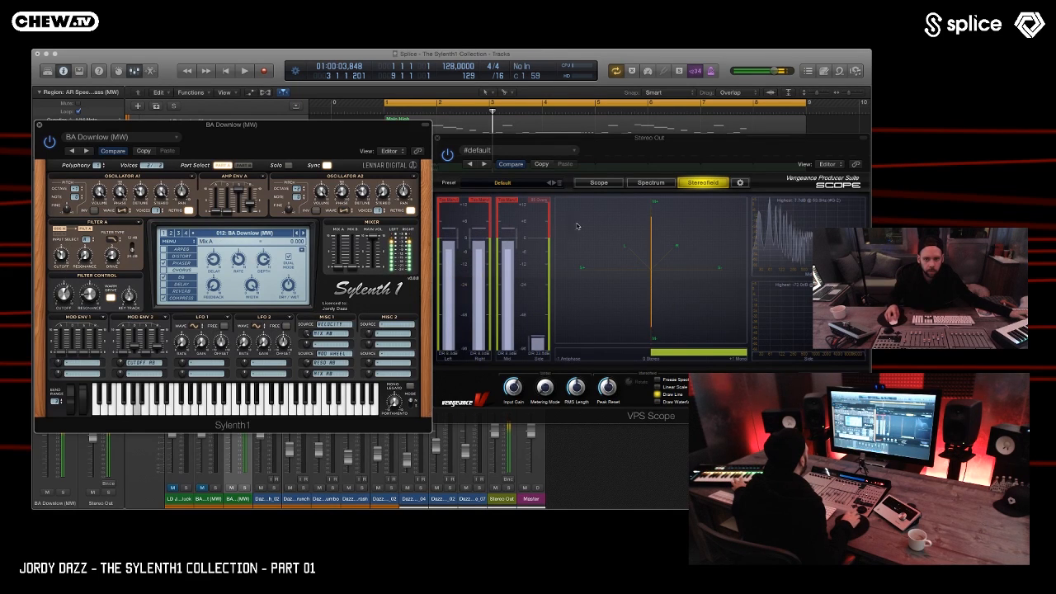
pyautogui.click(602, 184)
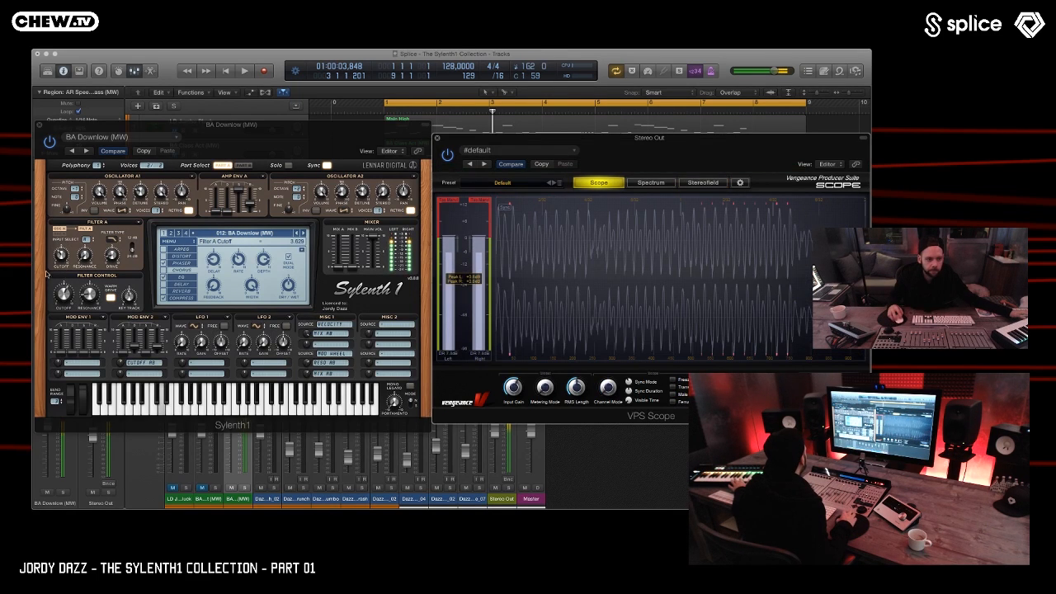
pyautogui.moveTo(69, 295); pyautogui.dragTo(72, 347)
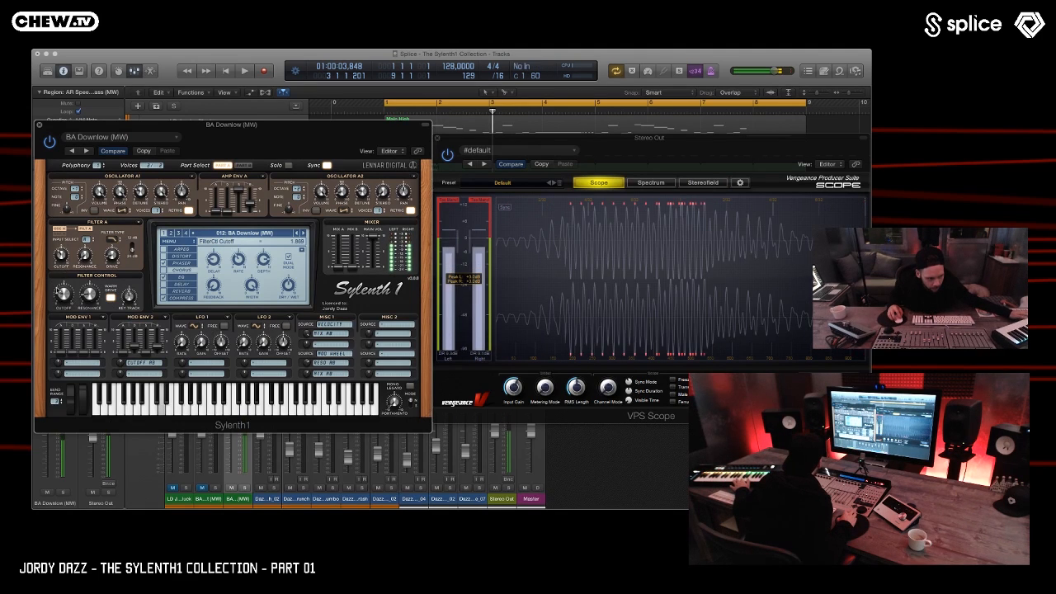
pyautogui.moveTo(58, 291); pyautogui.dragTo(54, 286)
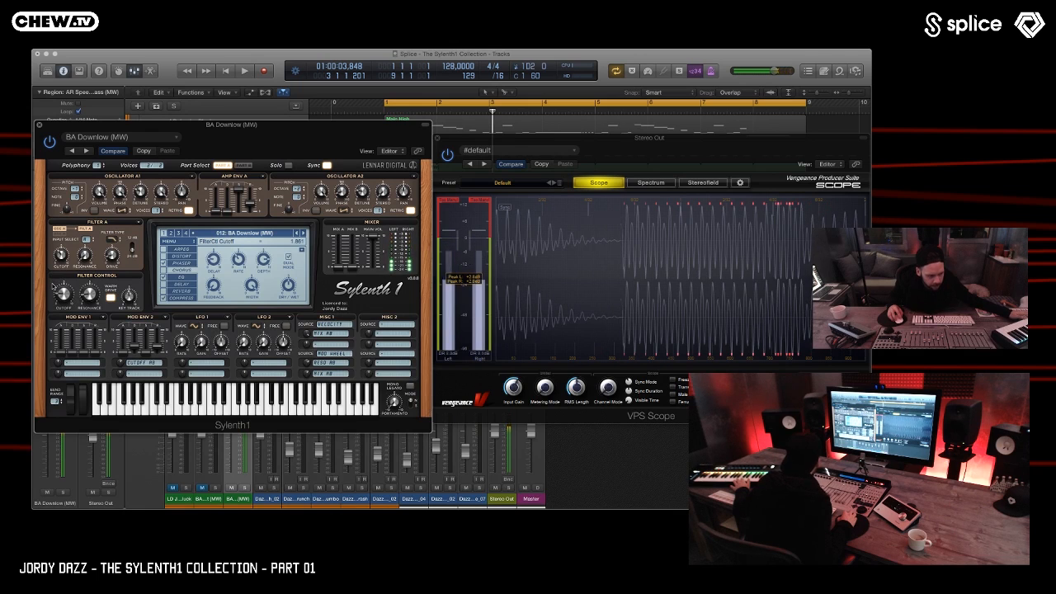
pyautogui.moveTo(53, 286); pyautogui.dragTo(60, 303)
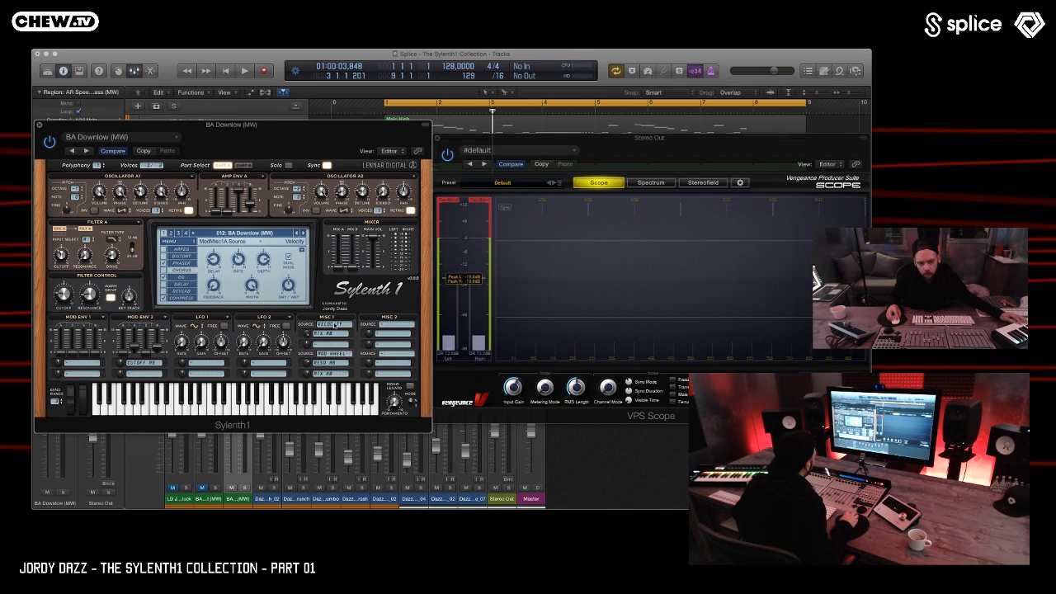
# - Check the velocity source in Misc 1 of BA Downlow (MW), adjust the scope's input gain and sweep the mod wheel
pyautogui.click(330, 326)
pyautogui.click(353, 319)
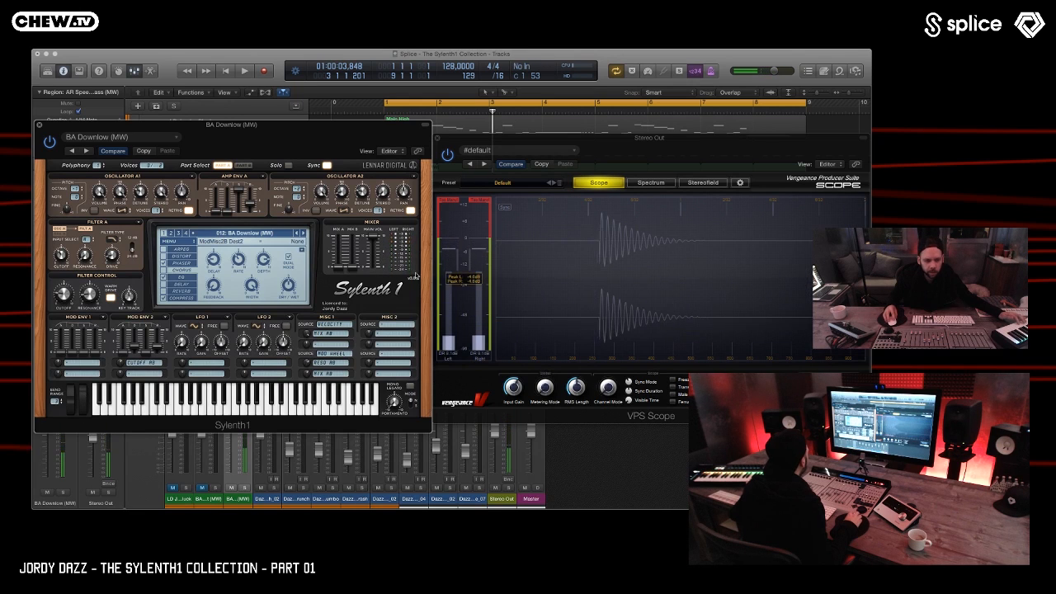
pyautogui.click(513, 389)
pyautogui.moveTo(516, 394); pyautogui.dragTo(517, 401)
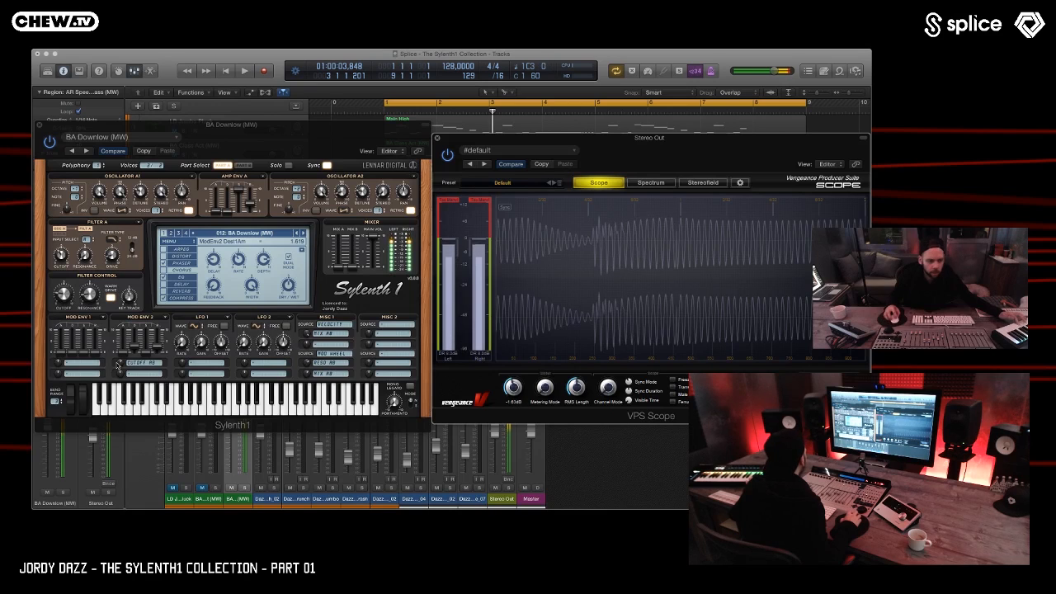
pyautogui.moveTo(81, 400); pyautogui.dragTo(79, 509)
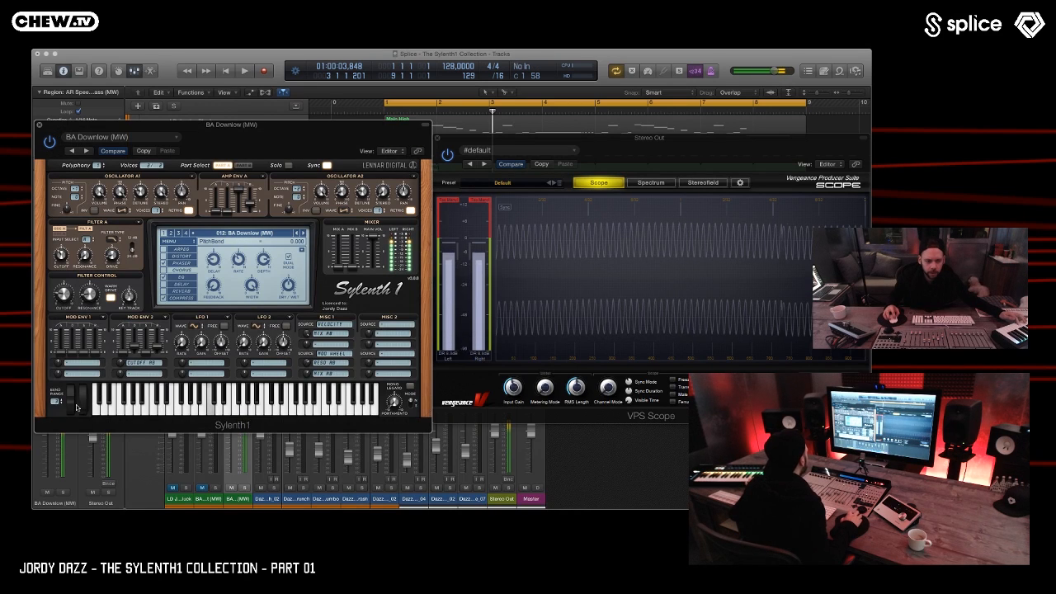
pyautogui.moveTo(82, 401); pyautogui.dragTo(83, 353)
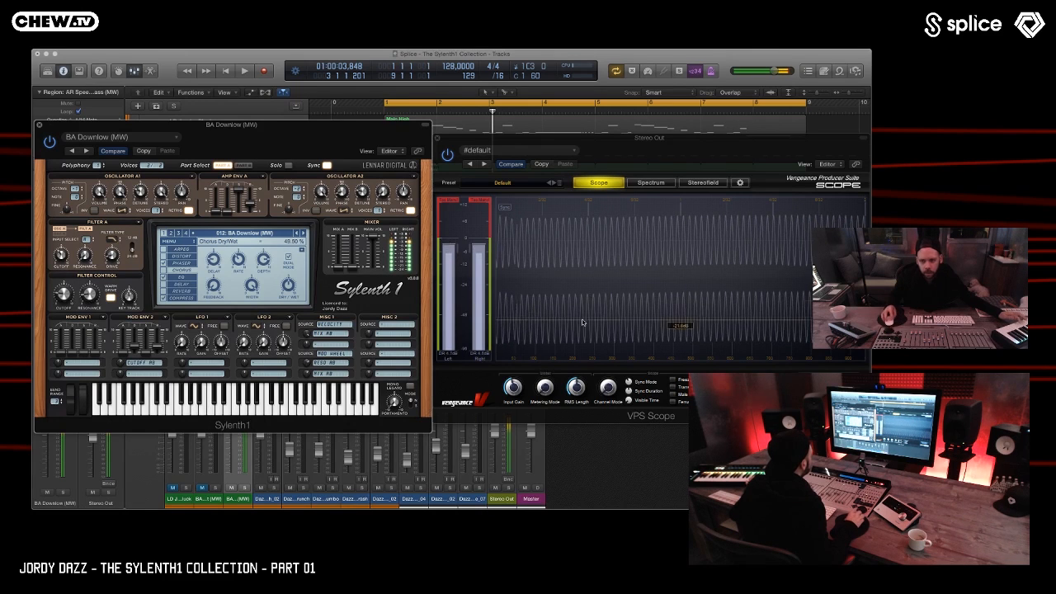
# - Examine BA Downlow (MW) in the Stereofield display while sweeping the mod wheel, and return to the Scope display
pyautogui.click(703, 182)
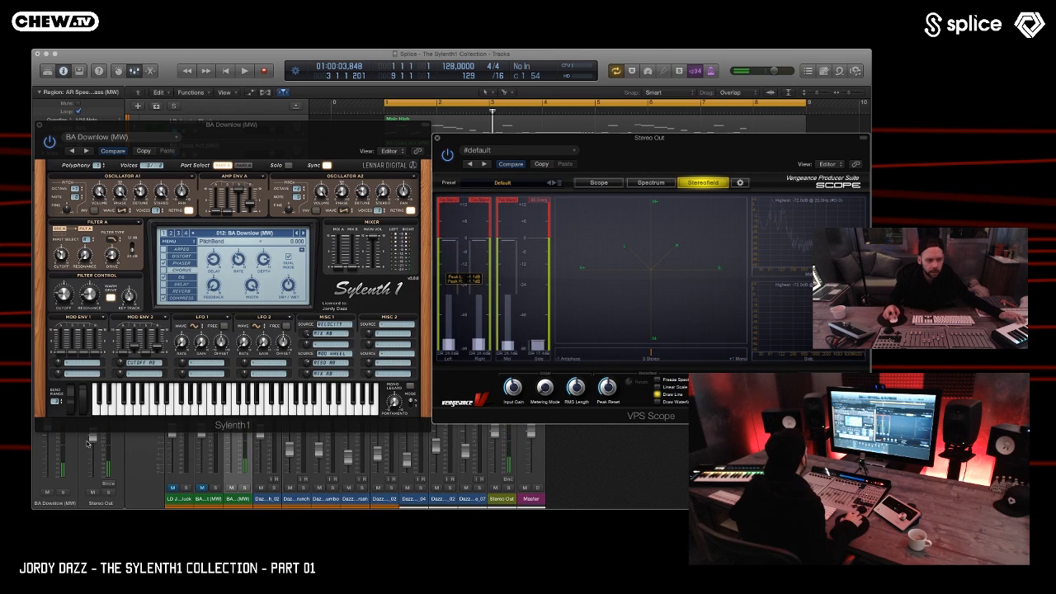
pyautogui.moveTo(84, 396); pyautogui.dragTo(84, 370)
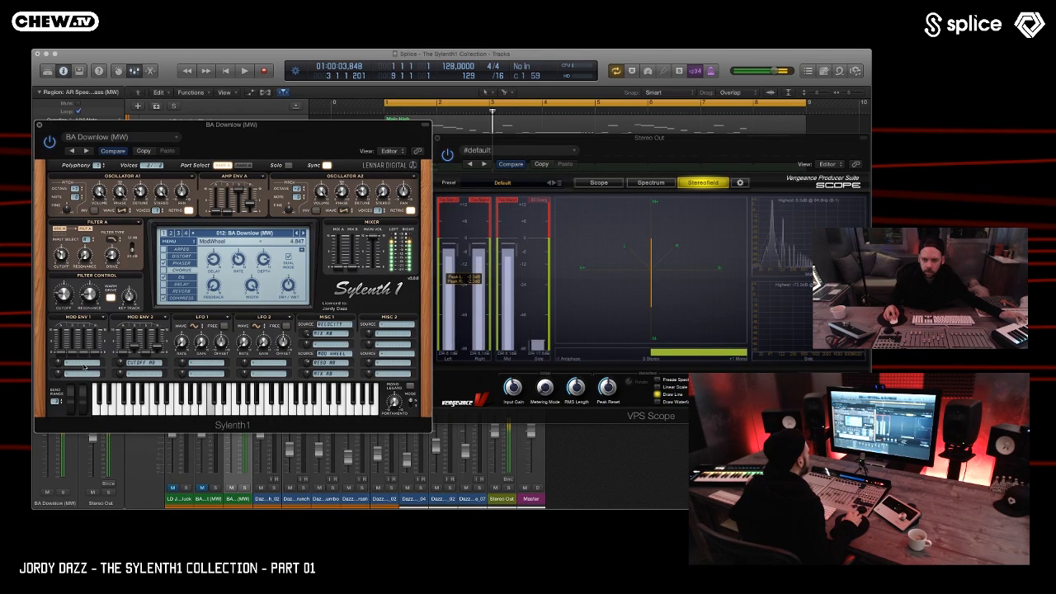
pyautogui.click(599, 182)
pyautogui.moveTo(82, 388); pyautogui.dragTo(85, 466)
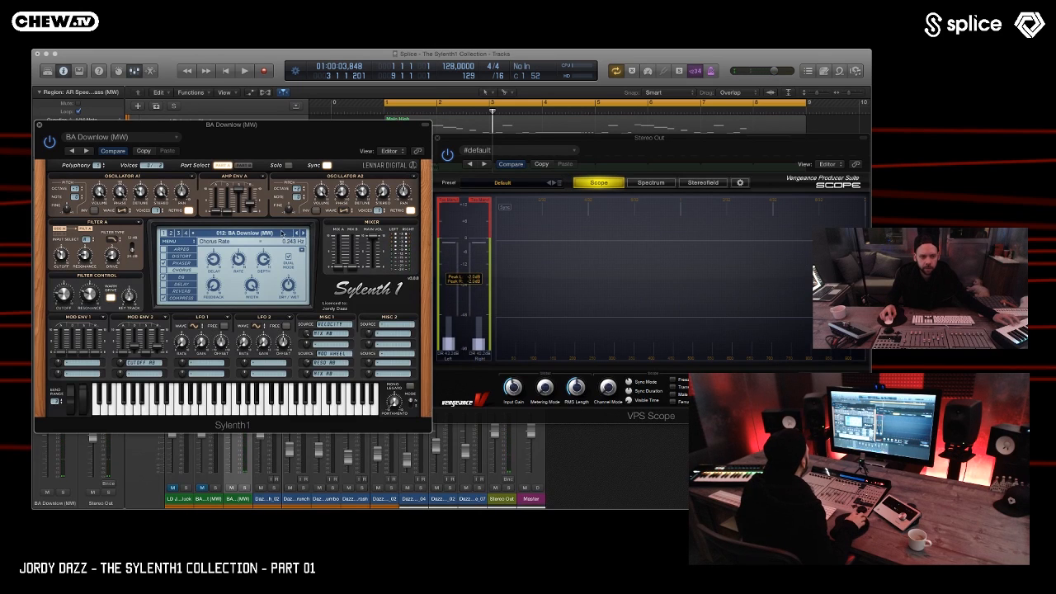
# - Audition presets 013: BA Dusting, 014: BA Feast (MW) and 015: BA Fillings (MW), varying the filter control cutoff on BA Fillings
pyautogui.click(301, 234)
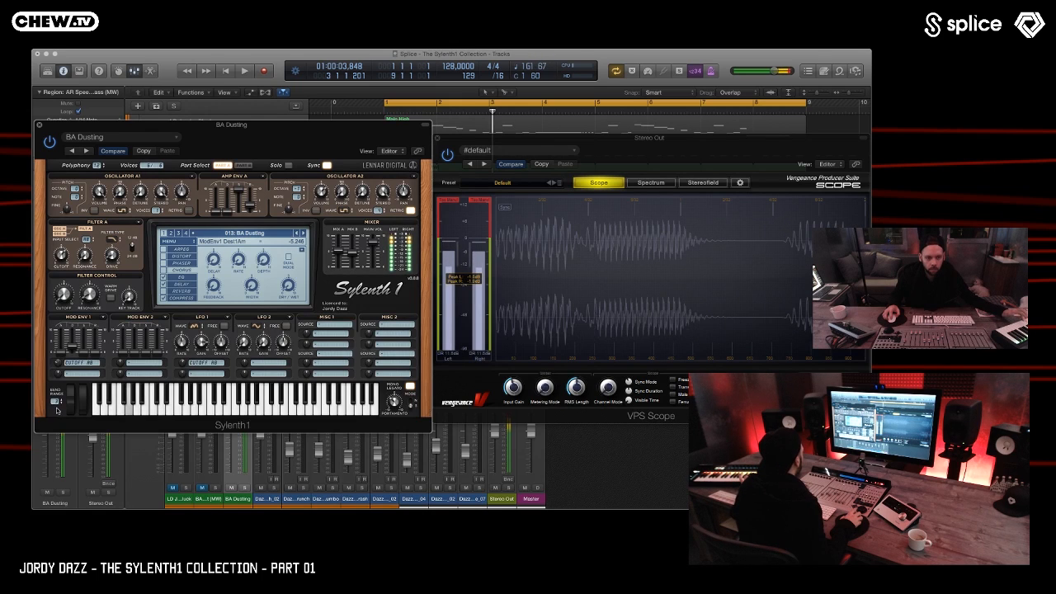
pyautogui.click(302, 234)
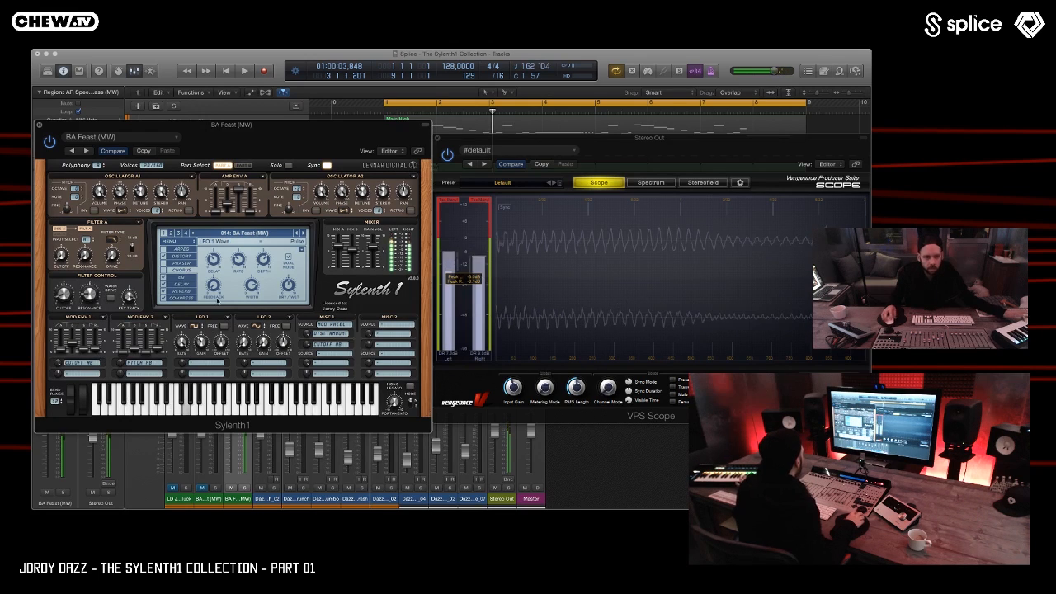
pyautogui.click(304, 234)
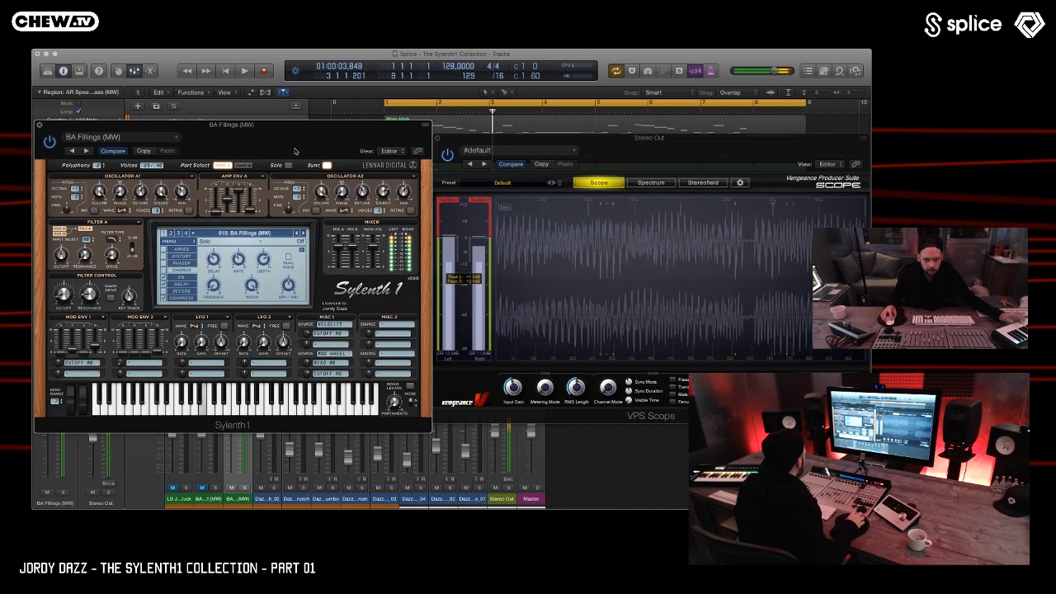
pyautogui.moveTo(65, 302)
pyautogui.mouseDown()
pyautogui.moveTo(66, 290)
pyautogui.moveTo(56, 302)
pyautogui.mouseUp()
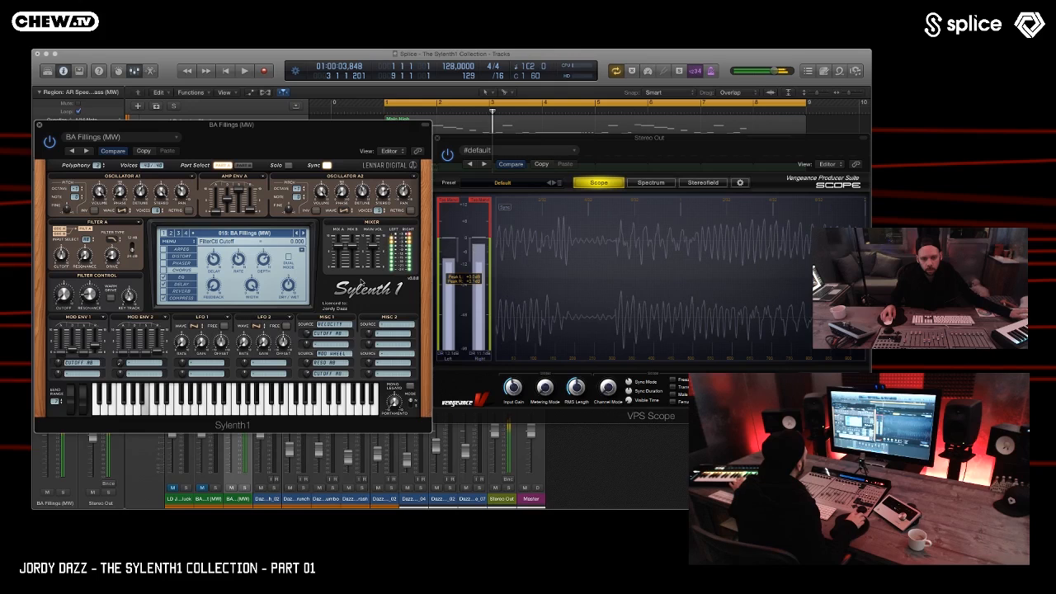
# - Revisit preset 014: BA Feast (MW), load 016: BA Glitching and vary its Mod Env 1 decay while playing
pyautogui.click(299, 233)
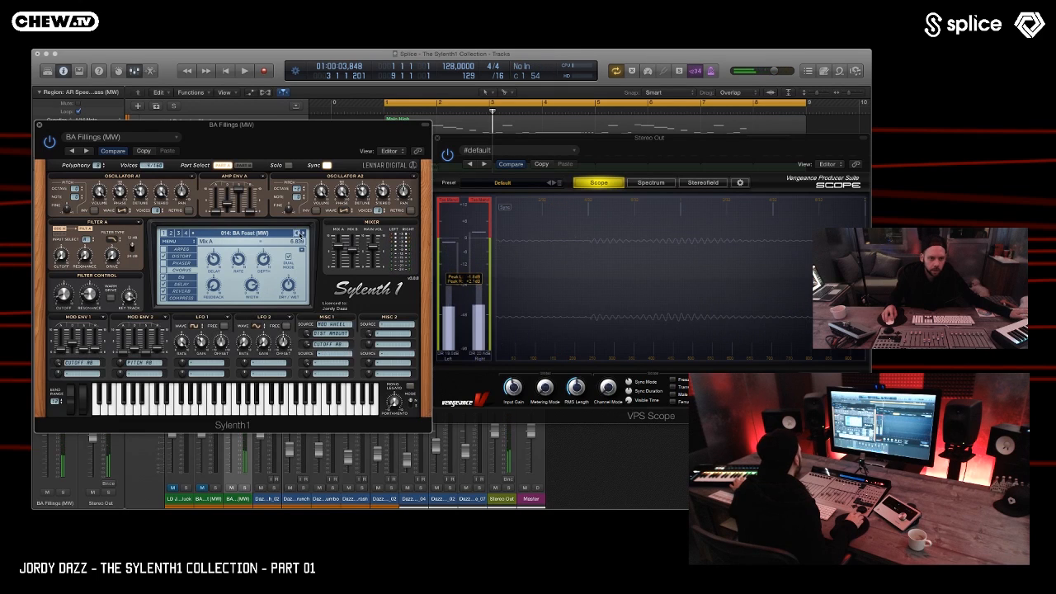
pyautogui.doubleClick(302, 234)
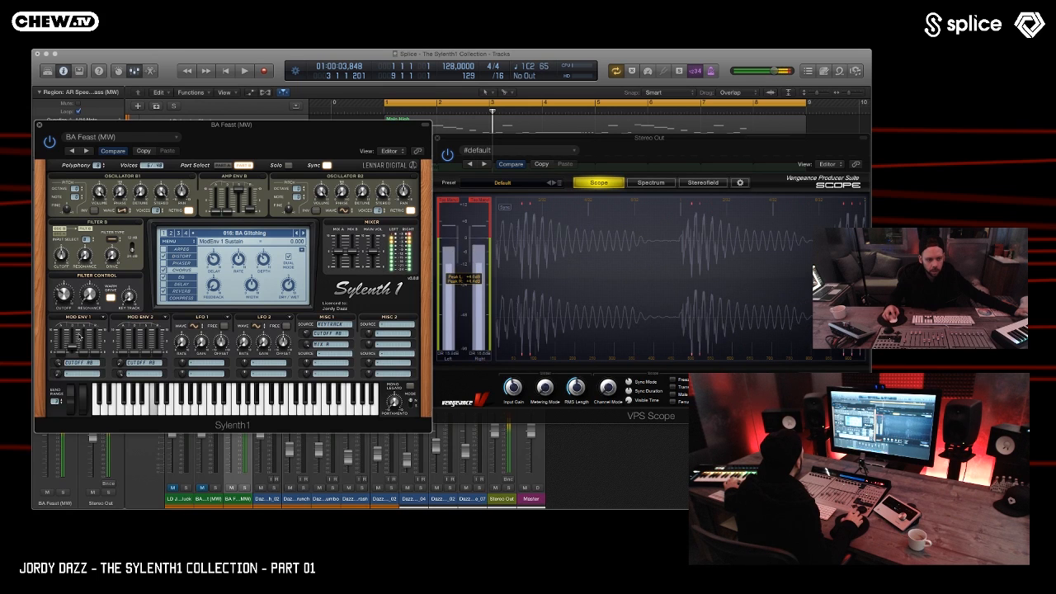
pyautogui.moveTo(72, 304); pyautogui.dragTo(73, 376)
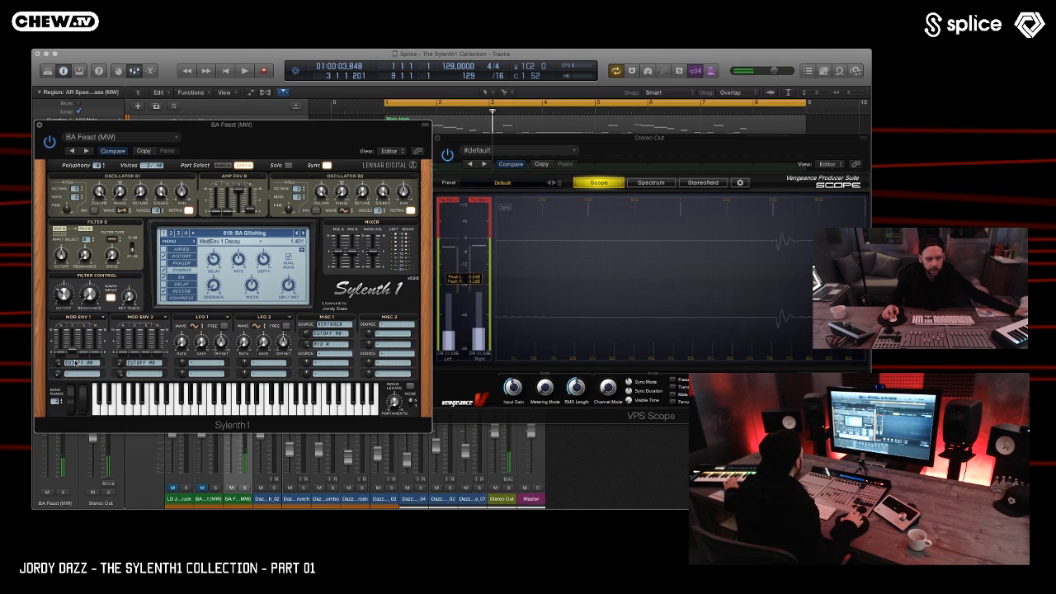
pyautogui.moveTo(75, 363); pyautogui.dragTo(76, 360)
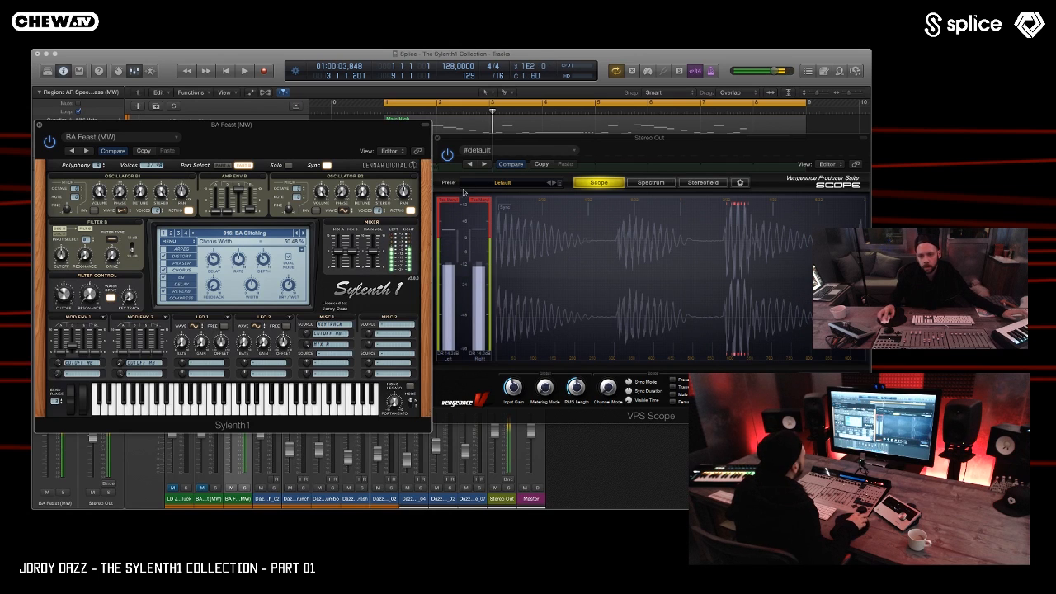
# - Load preset 017: BA Gold, check its chorus settings and vary the Amp Env A release while playing
pyautogui.click(302, 233)
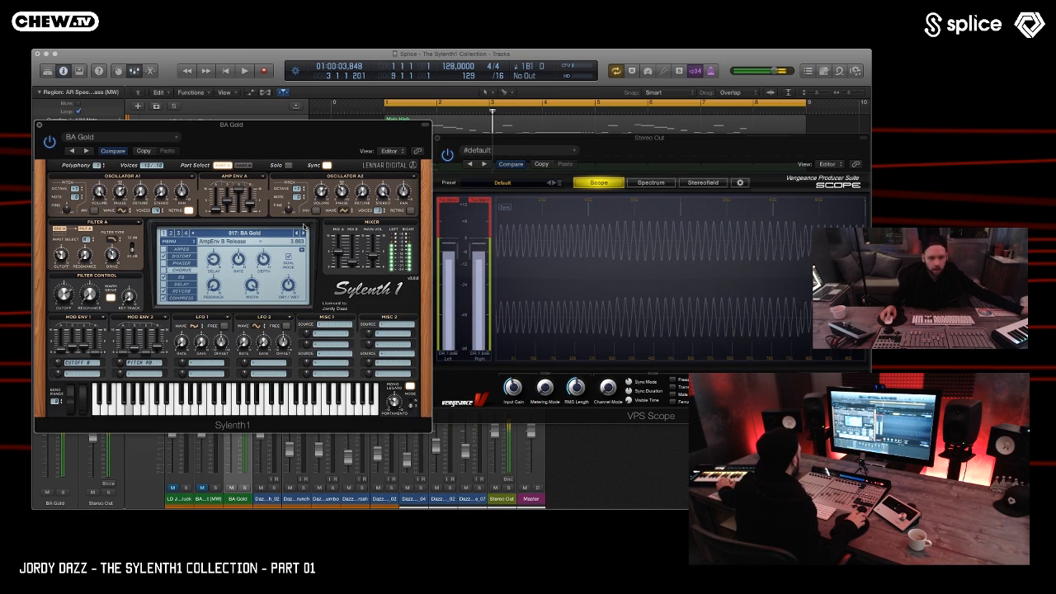
pyautogui.click(288, 259)
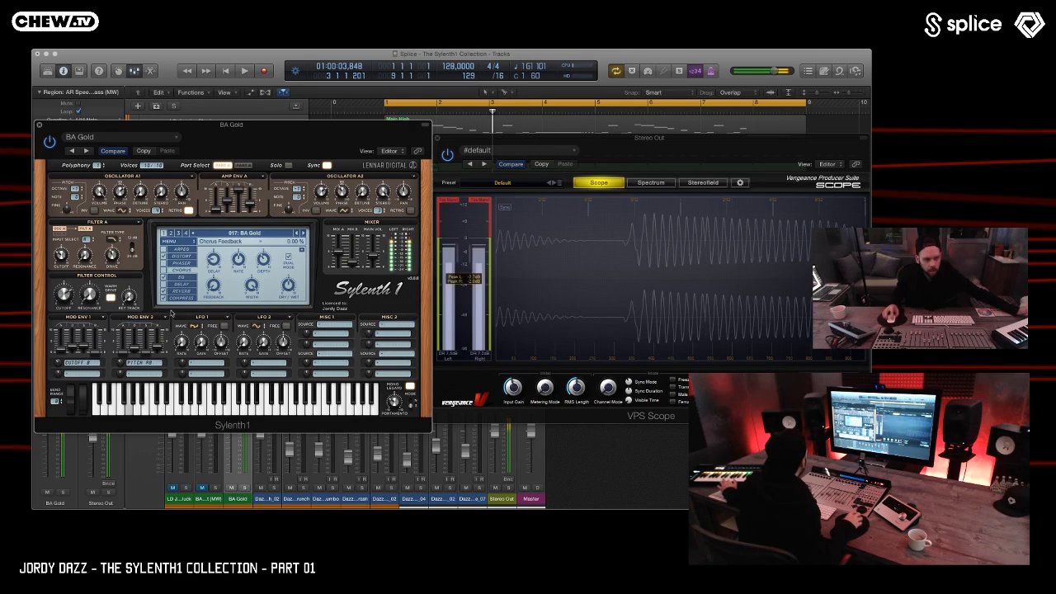
pyautogui.moveTo(260, 199); pyautogui.dragTo(255, 180)
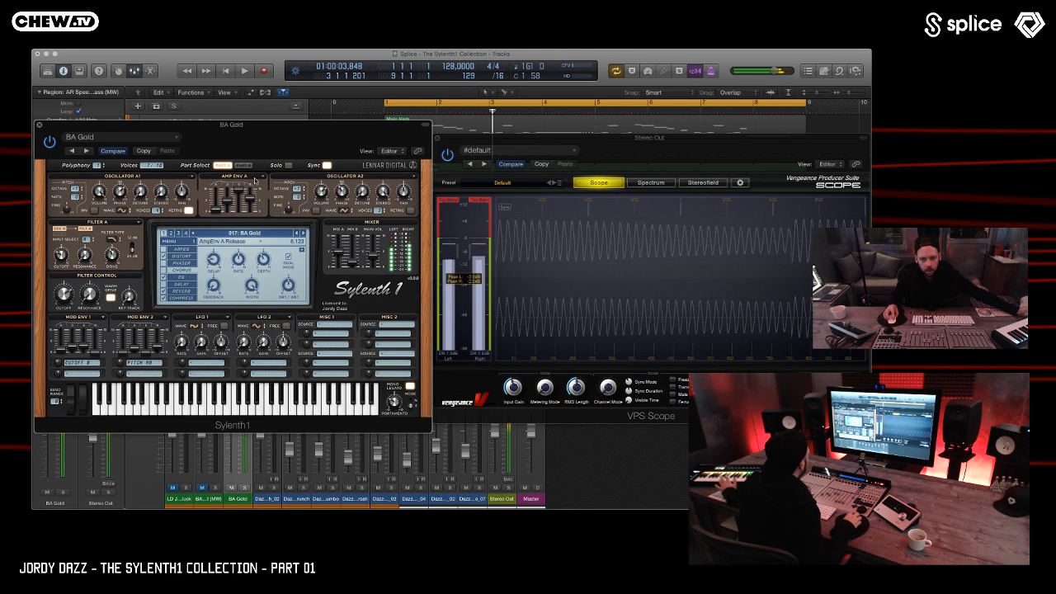
pyautogui.moveTo(255, 180); pyautogui.dragTo(256, 192)
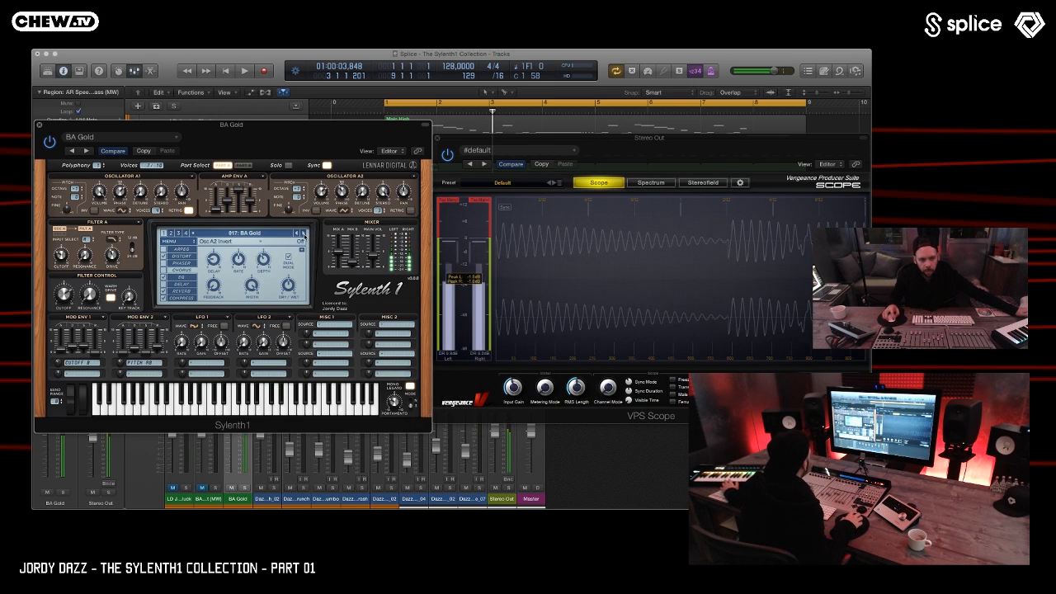
# - Load preset 018: BA Hoover Nights (MW), shift the Sylenth1 window slightly, and vary the filter control cutoff and mod wheel while playing
pyautogui.click(303, 233)
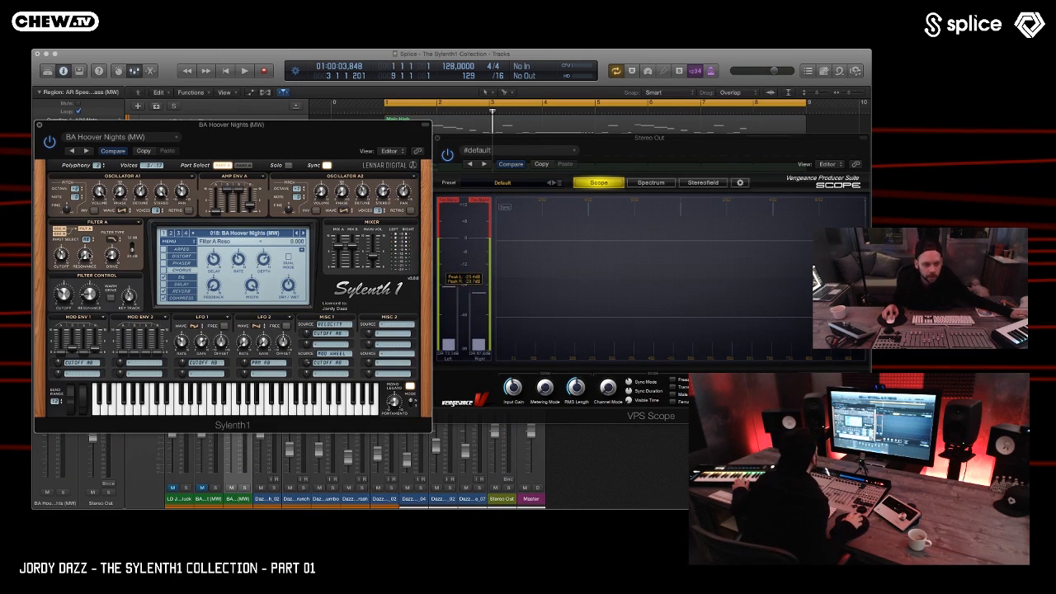
pyautogui.moveTo(257, 130); pyautogui.dragTo(259, 128)
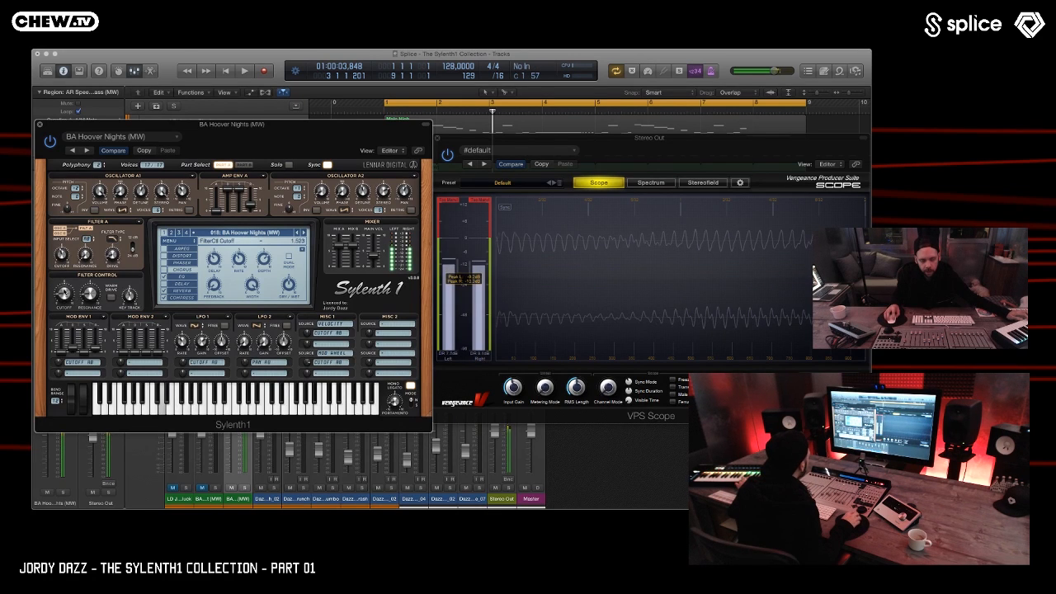
pyautogui.moveTo(65, 277); pyautogui.dragTo(65, 284)
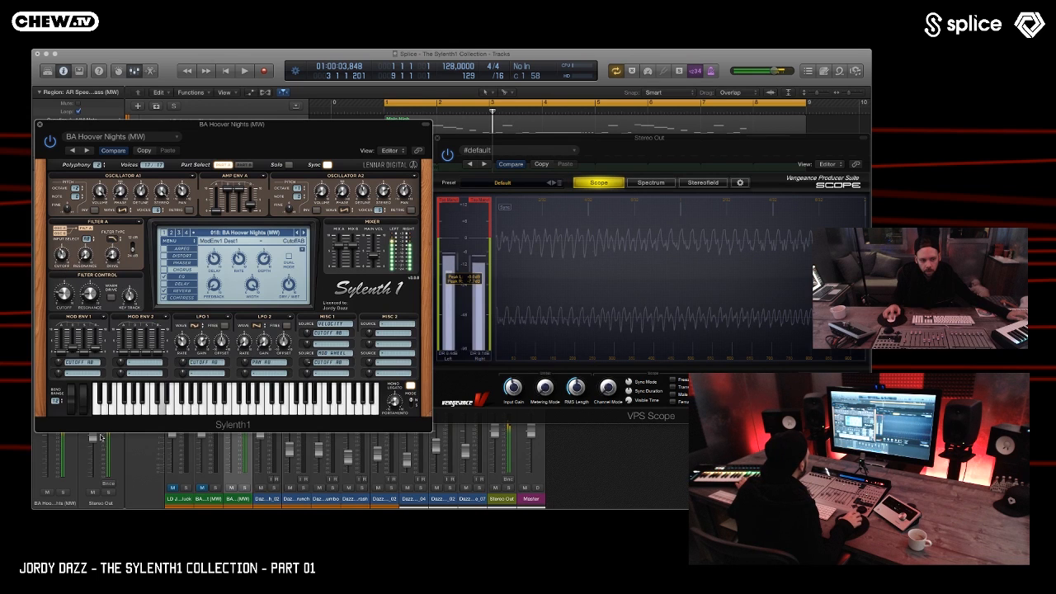
pyautogui.moveTo(86, 368); pyautogui.dragTo(86, 398)
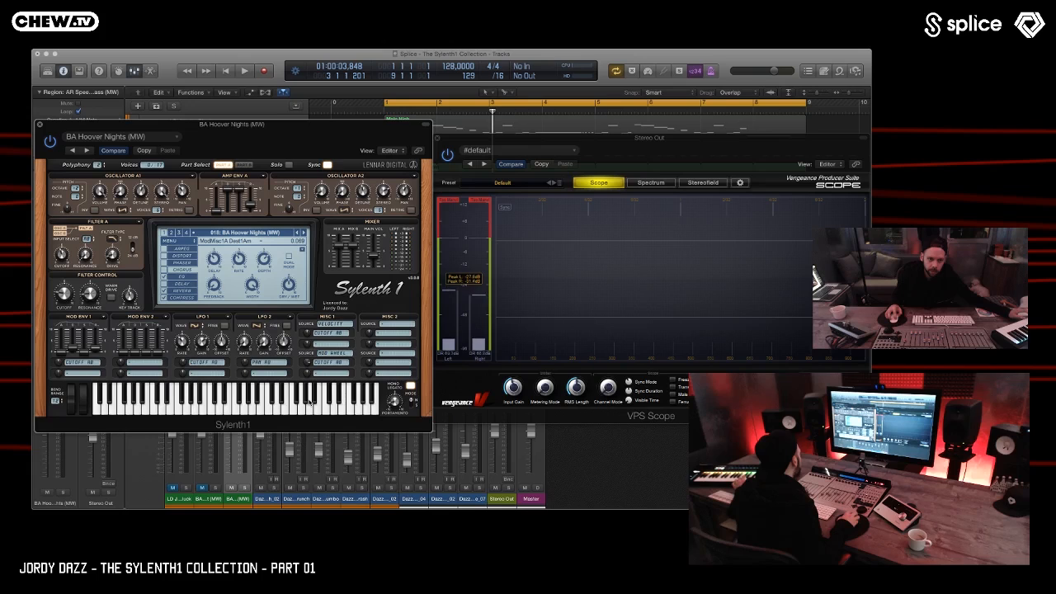
# - Sweep the Misc 1 velocity amount for Cutoff AB on BA Hoover Nights (MW) down to -10 and back to about 0.1
pyautogui.click(309, 403)
pyautogui.moveTo(311, 449); pyautogui.dragTo(312, 399)
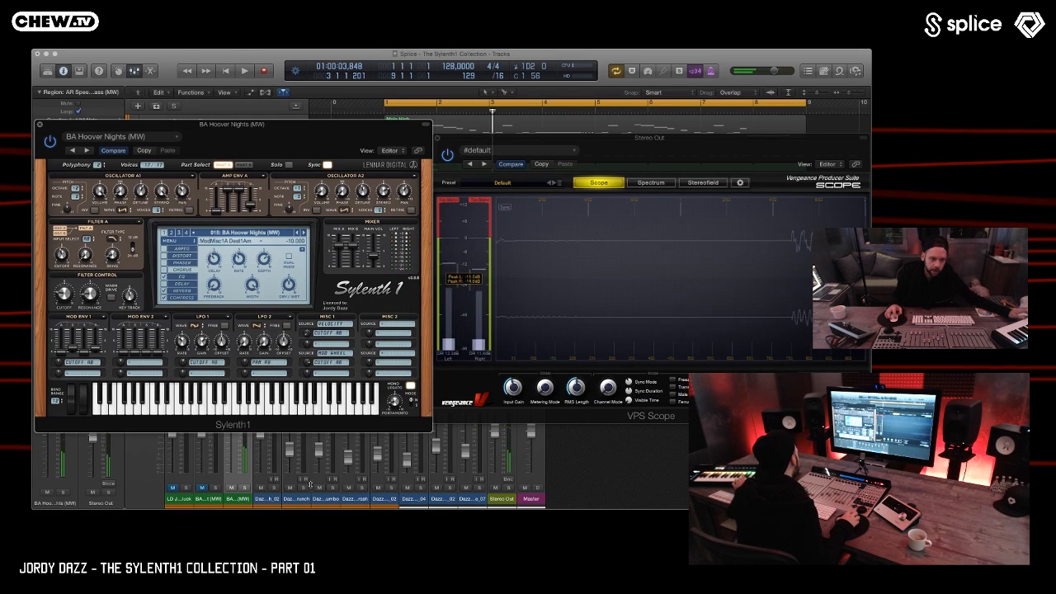
pyautogui.click(309, 402)
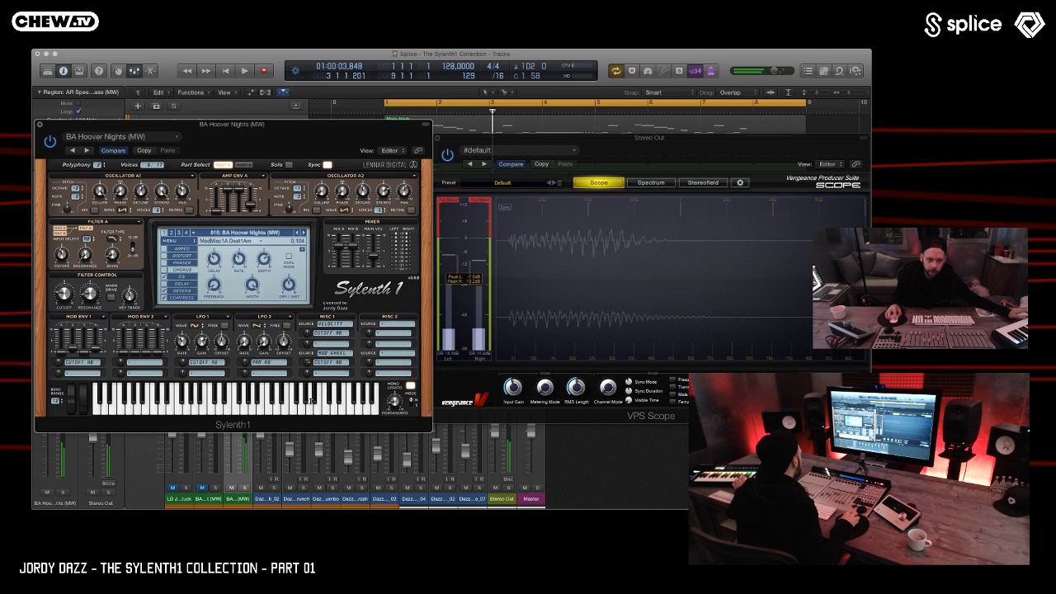
# - Load preset 019: BA Monstertruck (MW) and play it
pyautogui.click(303, 233)
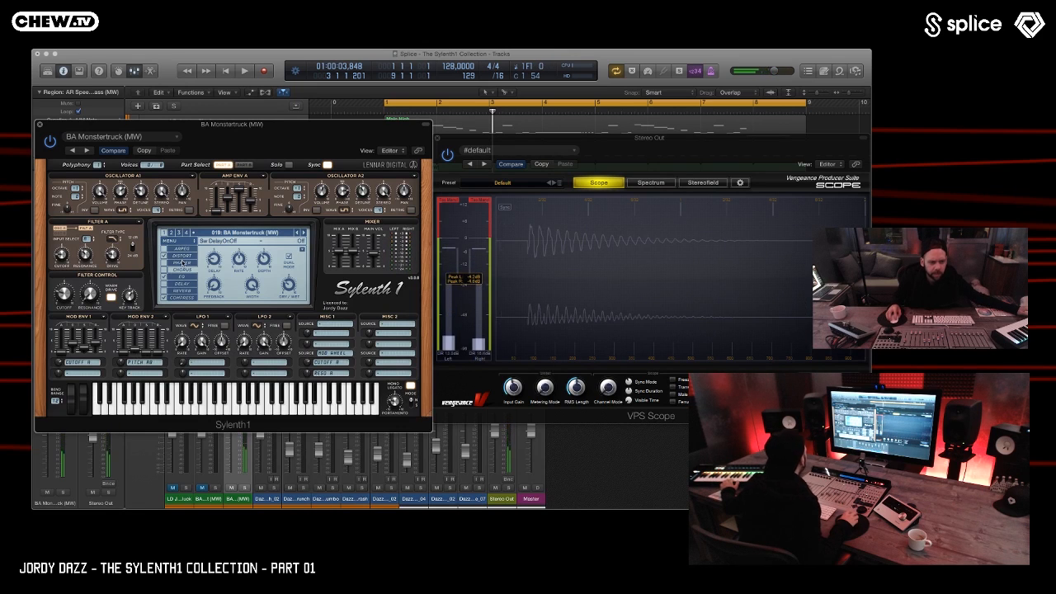
# - Examine the distortion, EQ and compressor settings of BA Monstertruck (MW)
pyautogui.click(198, 256)
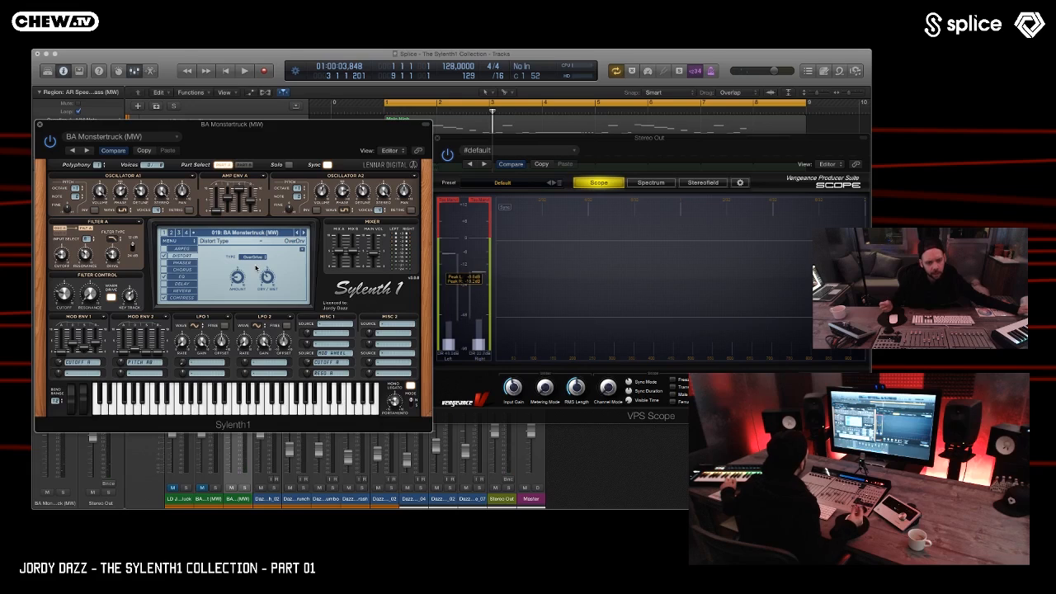
pyautogui.click(188, 277)
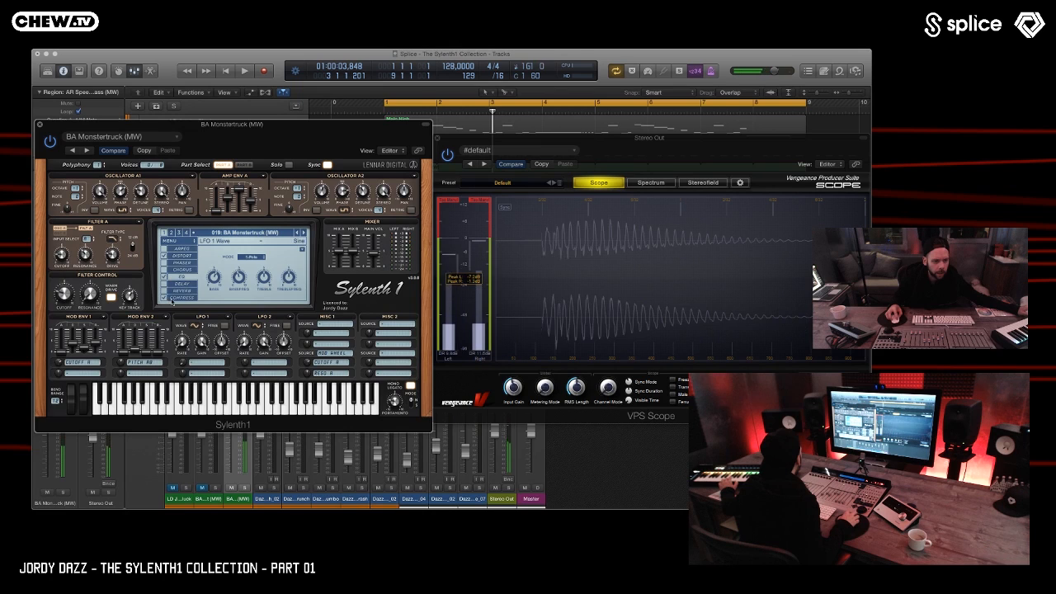
pyautogui.click(181, 297)
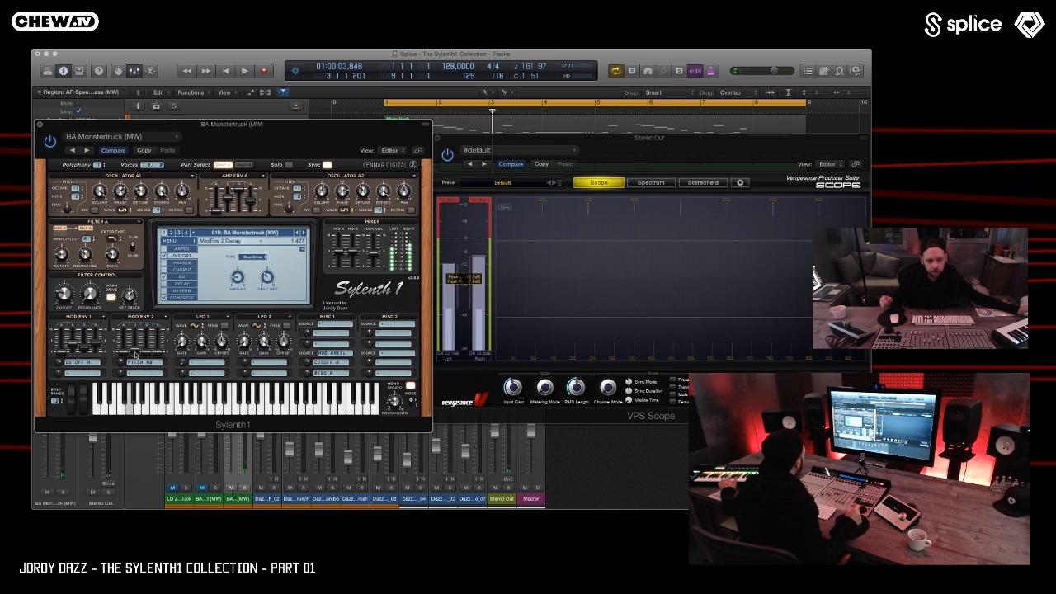
# - Vary the Mod Env 2 decay and the mod wheel of BA Monstertruck (MW) while playing, checking Part B in between
pyautogui.moveTo(136, 354); pyautogui.dragTo(135, 336)
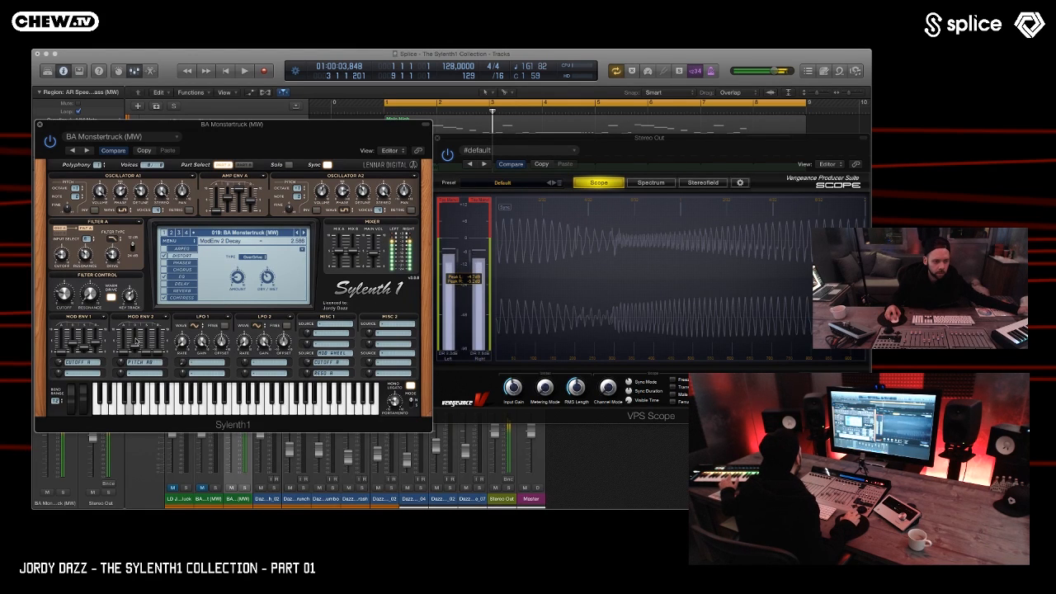
pyautogui.moveTo(121, 361)
pyautogui.mouseDown()
pyautogui.moveTo(123, 281)
pyautogui.moveTo(122, 373)
pyautogui.mouseUp()
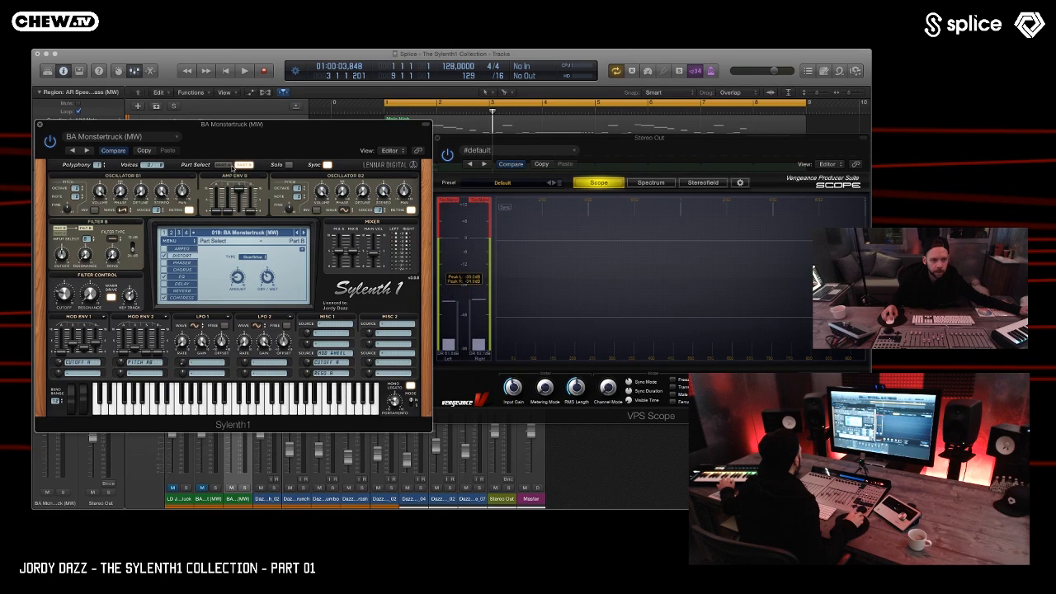
pyautogui.click(223, 165)
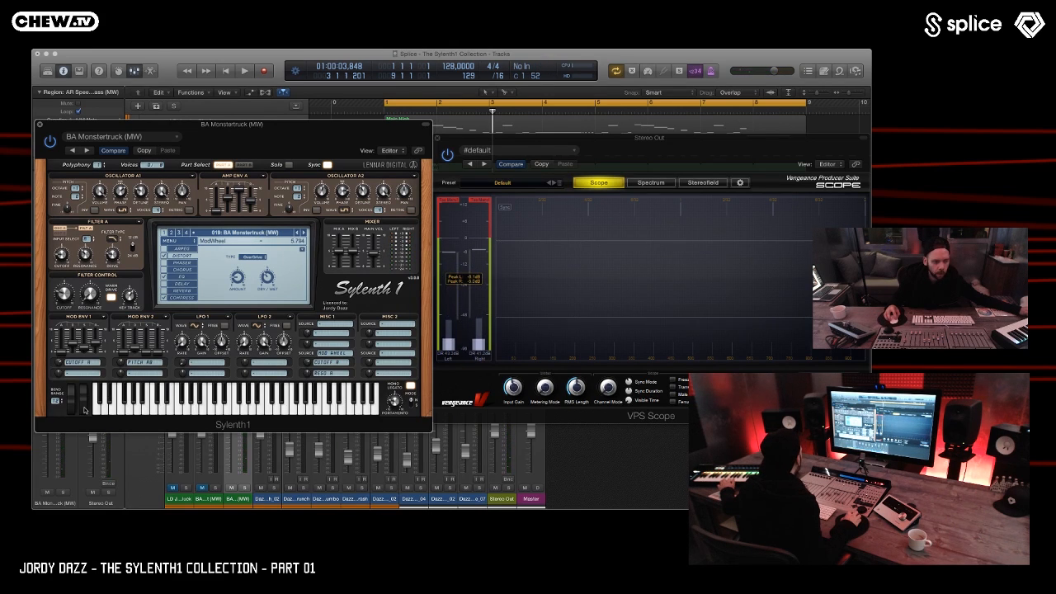
pyautogui.moveTo(83, 400); pyautogui.dragTo(80, 511)
pyautogui.moveTo(78, 343); pyautogui.dragTo(75, 424)
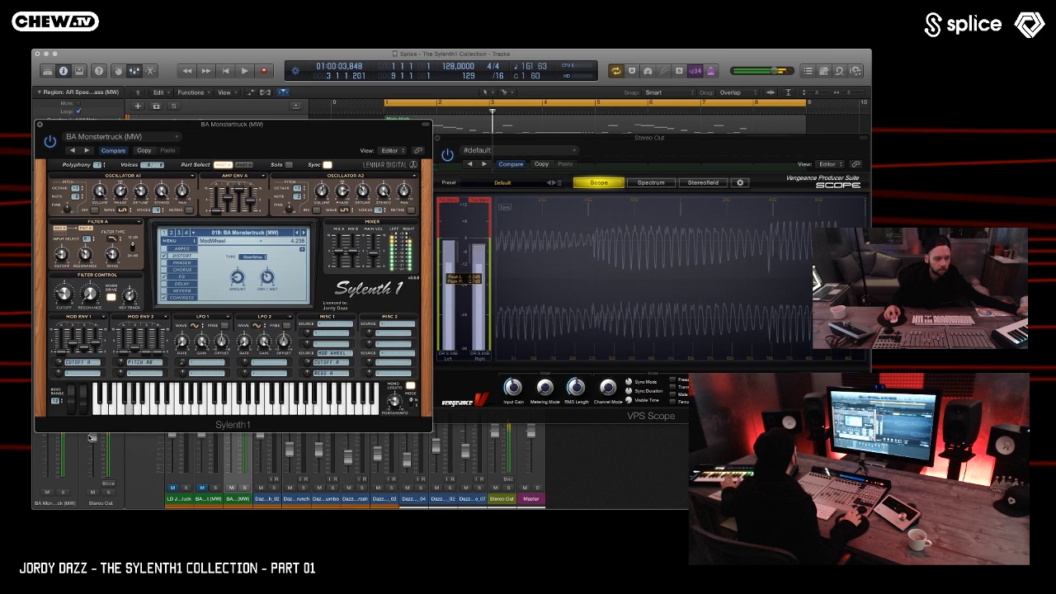
# - Load preset 020: BA Really (MW) and vary the Filter A and filter control cutoffs while playing
pyautogui.click(303, 234)
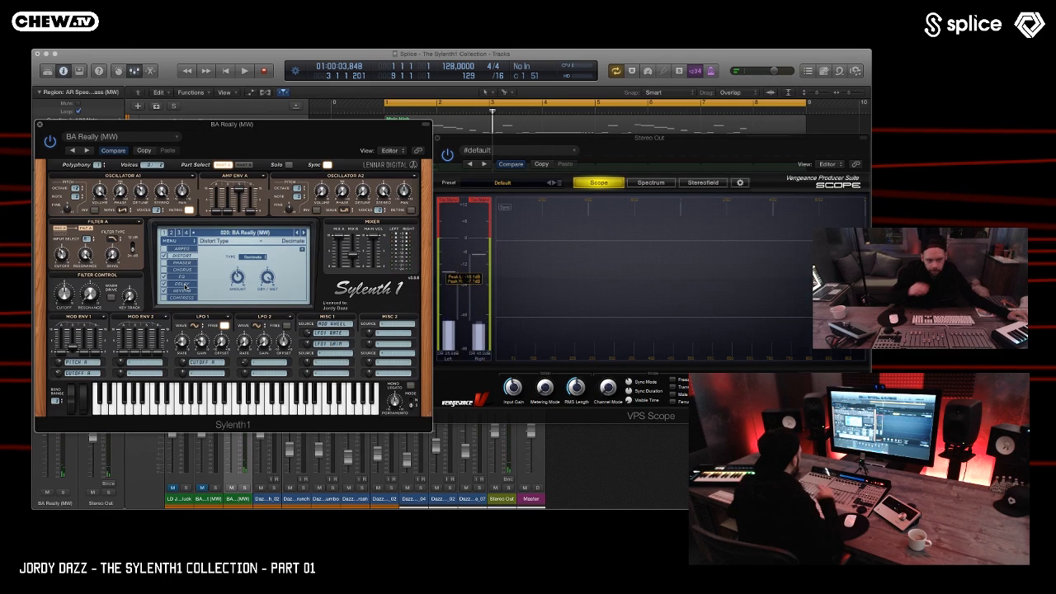
pyautogui.click(163, 256)
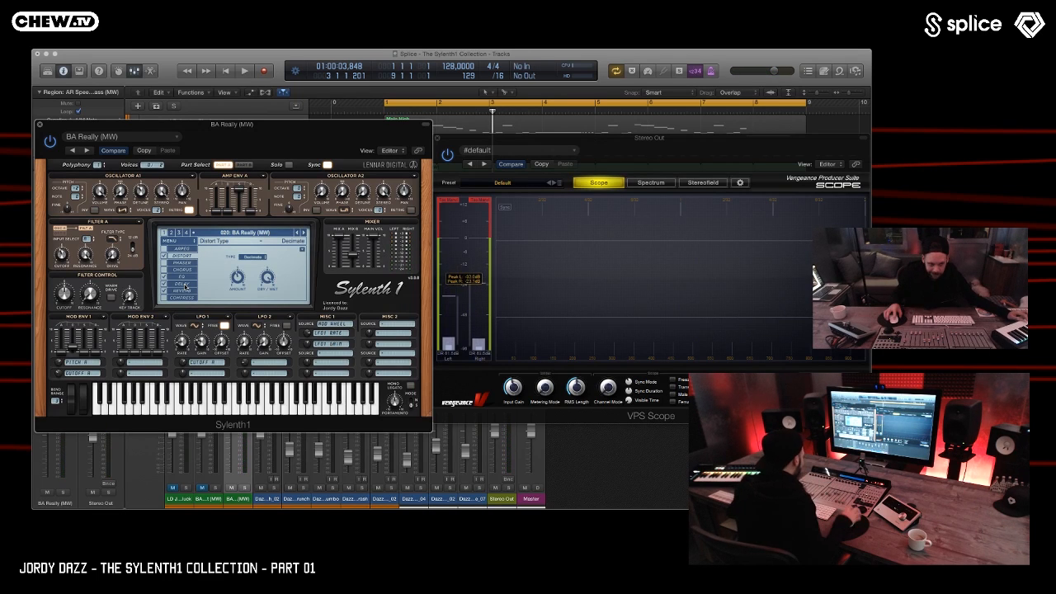
pyautogui.click(163, 262)
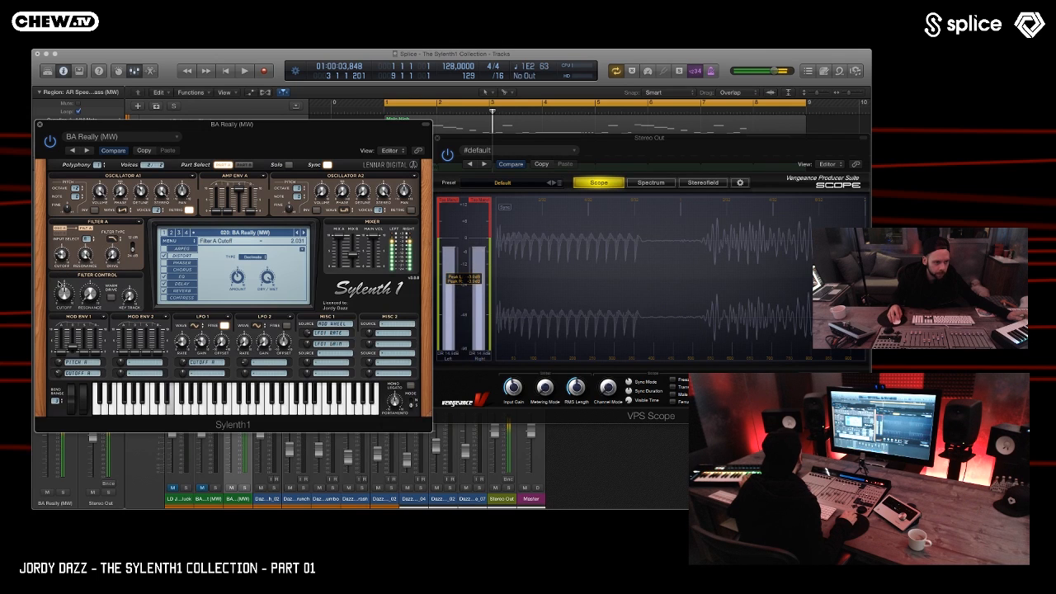
pyautogui.moveTo(59, 265)
pyautogui.mouseDown()
pyautogui.moveTo(59, 233)
pyautogui.moveTo(58, 263)
pyautogui.mouseUp()
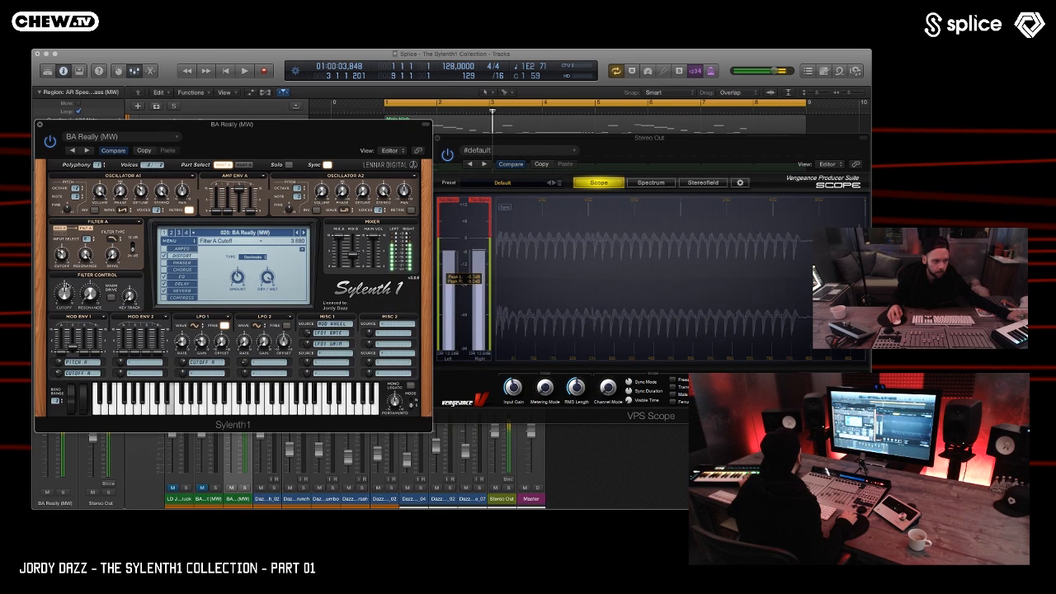
pyautogui.moveTo(67, 321); pyautogui.dragTo(61, 283)
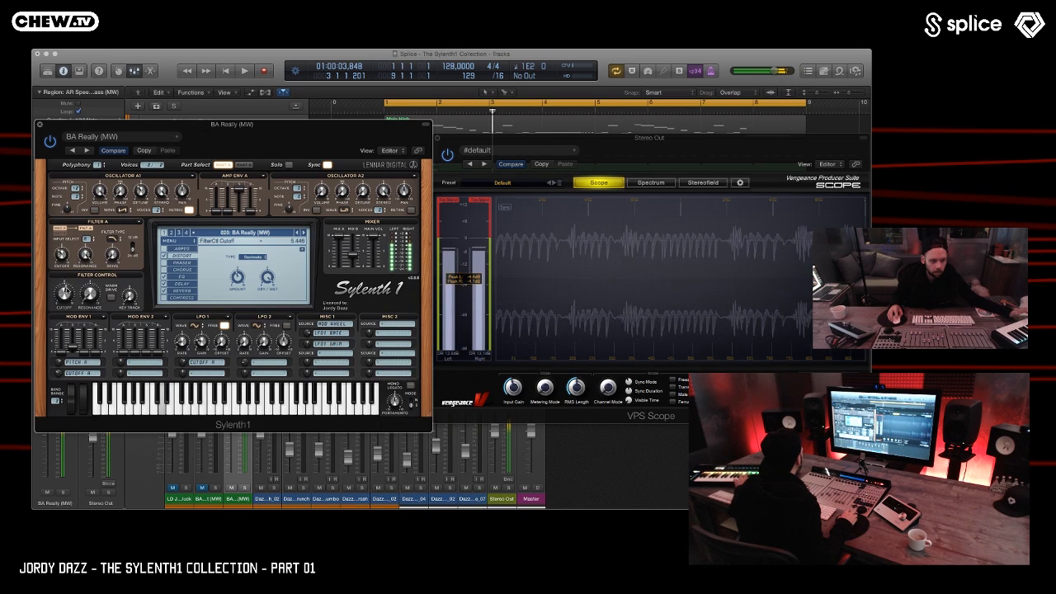
# - Raise and lower the Mod Env 1 decay of BA Really (MW) while playing
pyautogui.moveTo(69, 351); pyautogui.dragTo(73, 295)
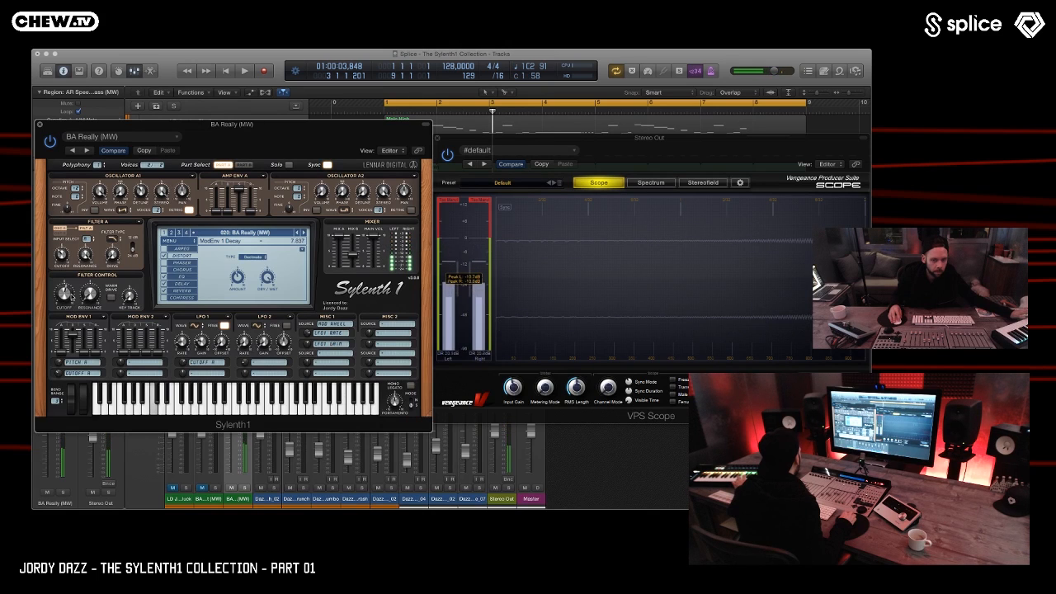
pyautogui.moveTo(72, 296); pyautogui.dragTo(72, 324)
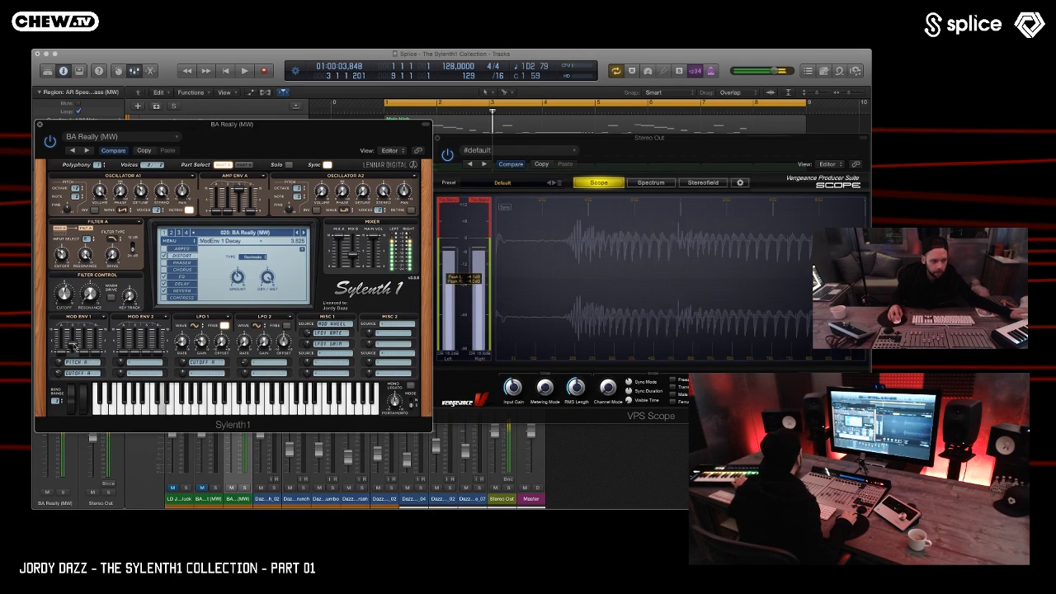
pyautogui.moveTo(57, 350); pyautogui.dragTo(56, 369)
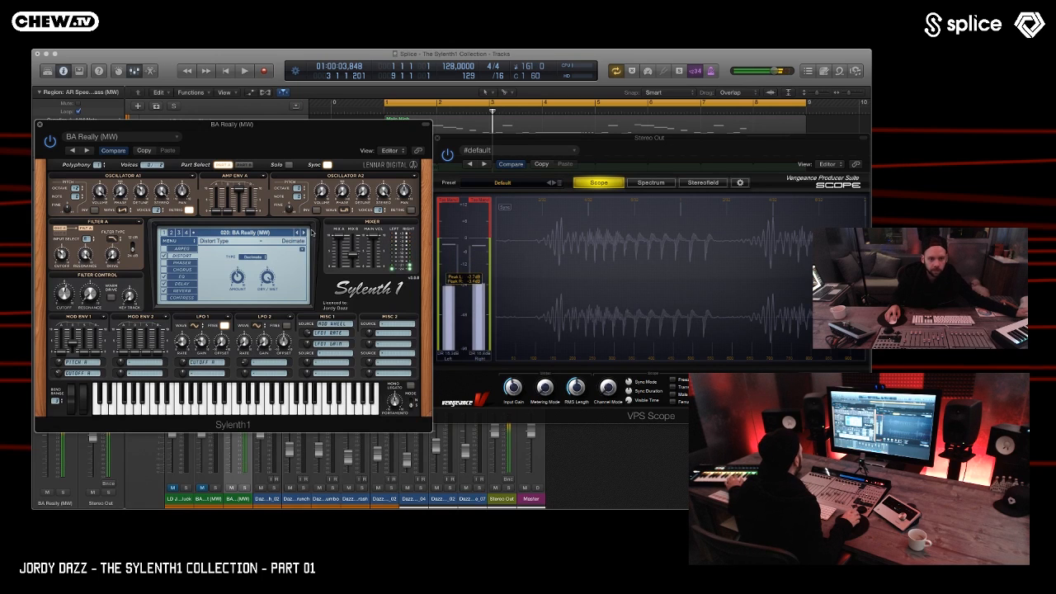
# - Load preset 021: BA Sciccors, hide the plug-in windows and mute the AR Speeder Bass (MW) region
pyautogui.click(303, 232)
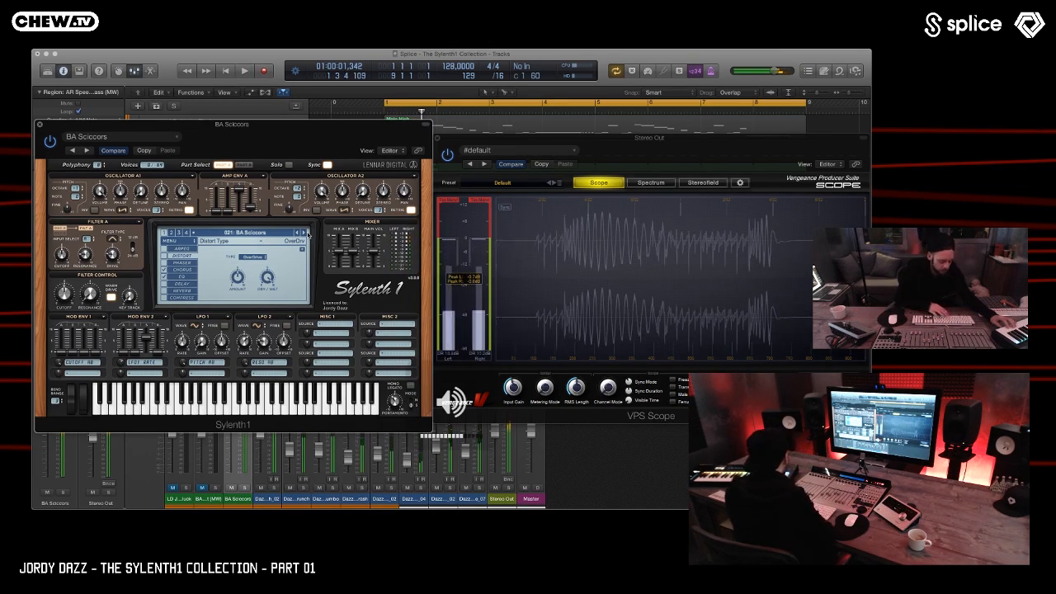
pyautogui.press('v')
pyautogui.click(346, 172)
pyautogui.click(435, 177)
pyautogui.press('m')
# - Play the project from the start with Low Latency mode enabled, stop playback and deselect the bass region
pyautogui.press('Return')
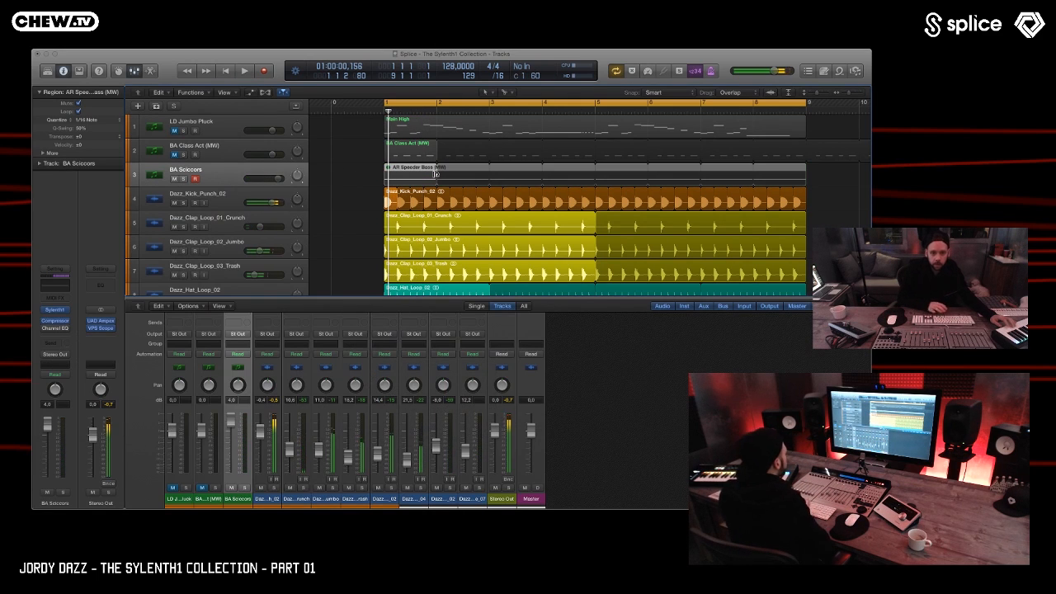
pyautogui.press('space')
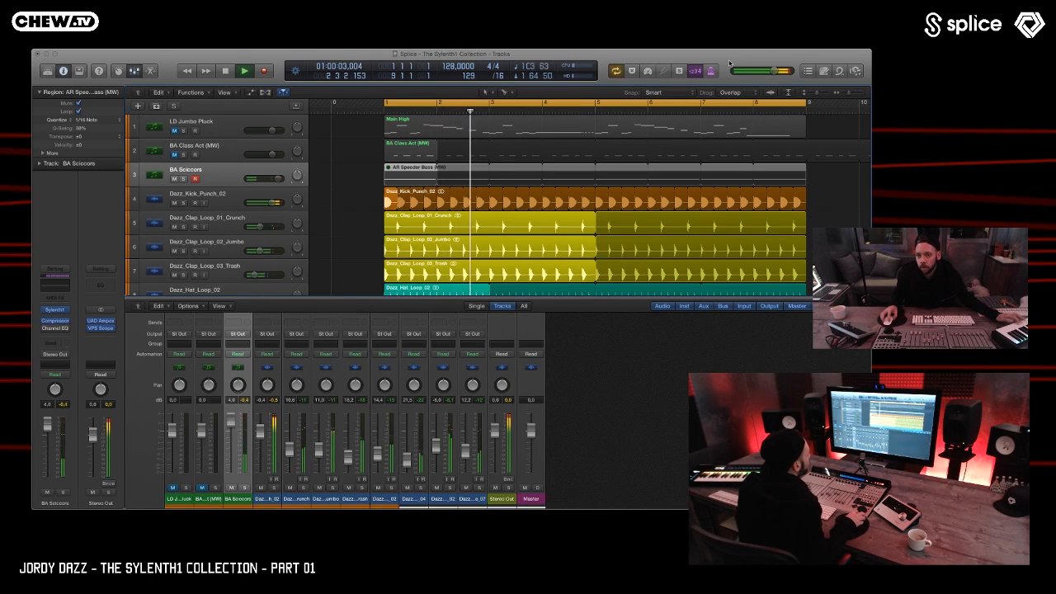
pyautogui.click(647, 71)
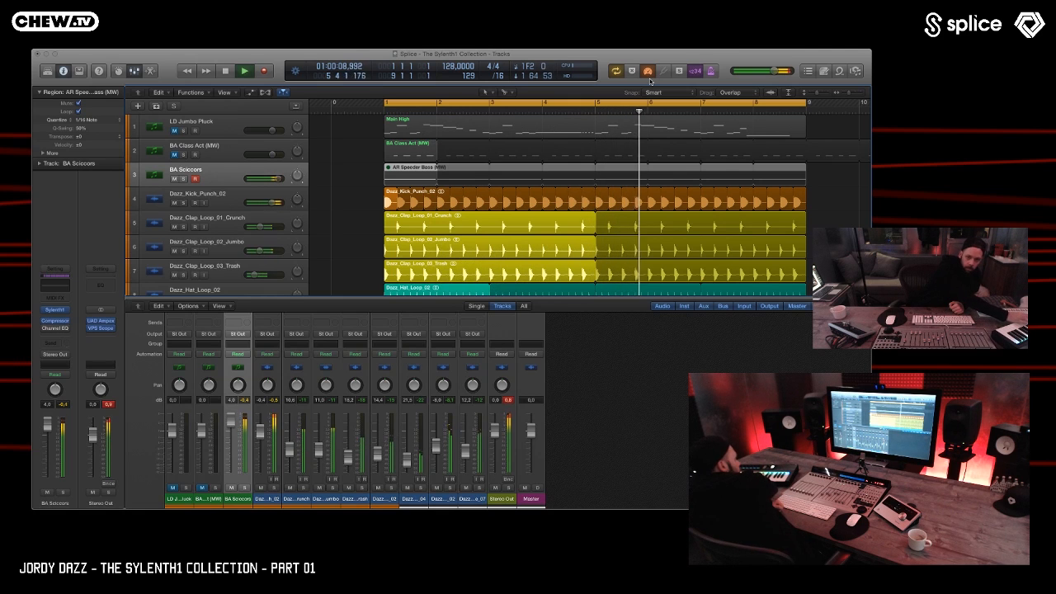
pyautogui.press('space')
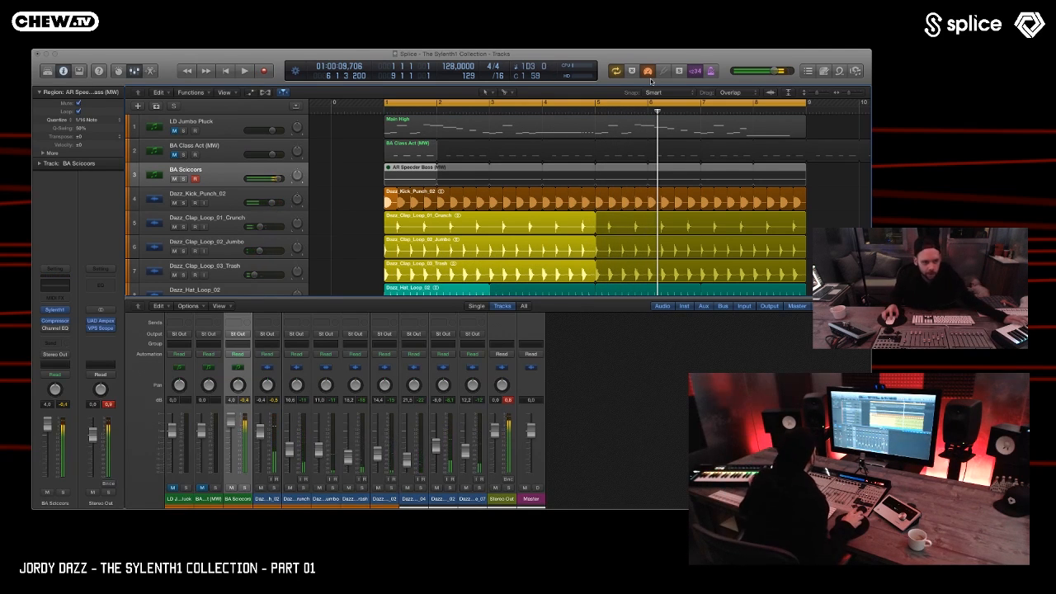
pyautogui.click(338, 182)
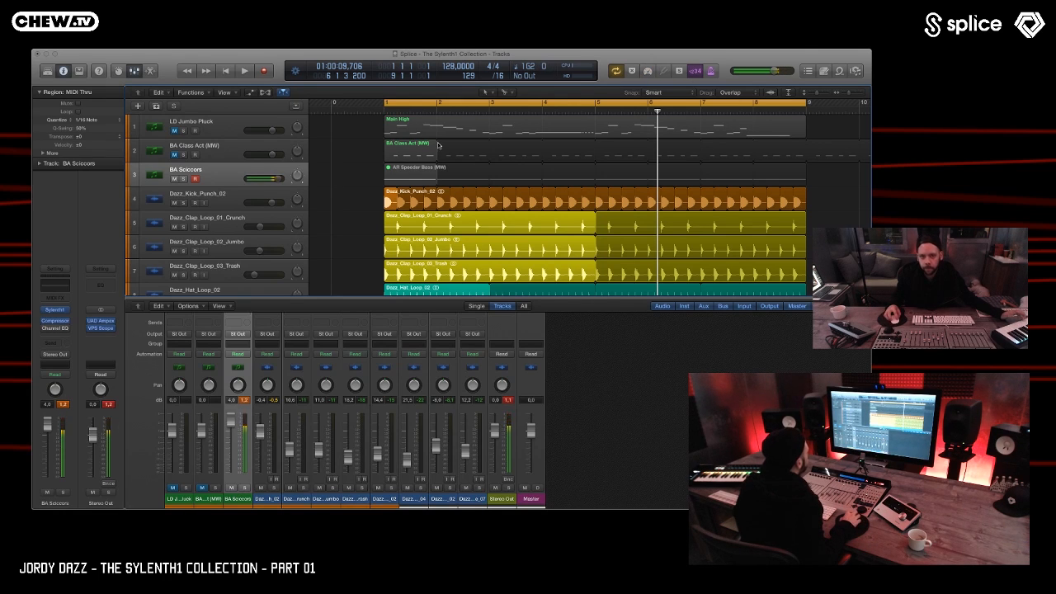
# - Reopen Sylenth1 on the bass track, load preset 022: BA Steak (MW), and vary the filter control cutoff while playing
pyautogui.click(58, 312)
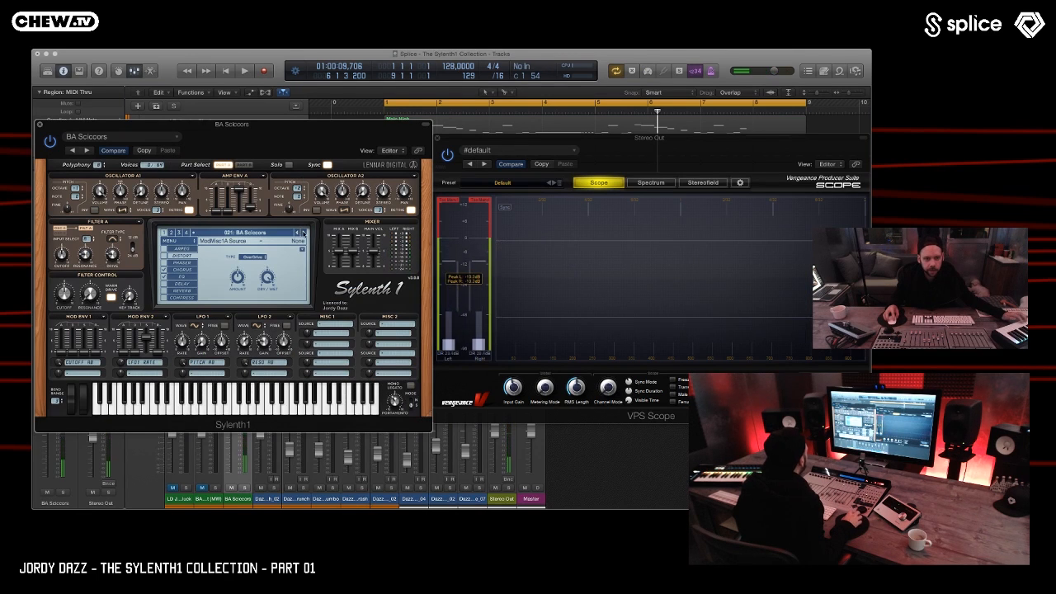
pyautogui.click(302, 233)
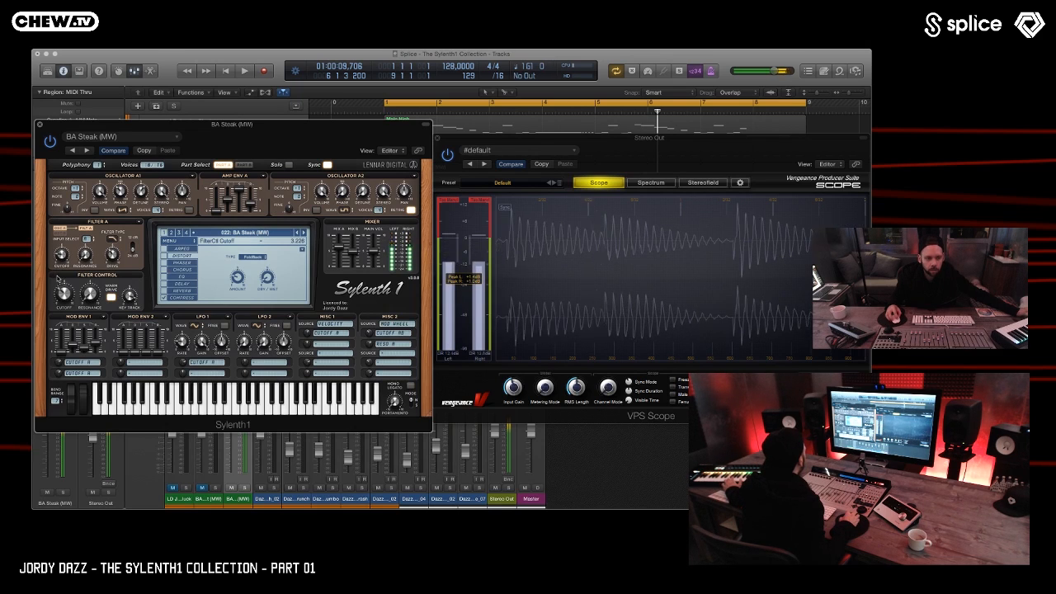
pyautogui.moveTo(64, 289); pyautogui.dragTo(63, 291)
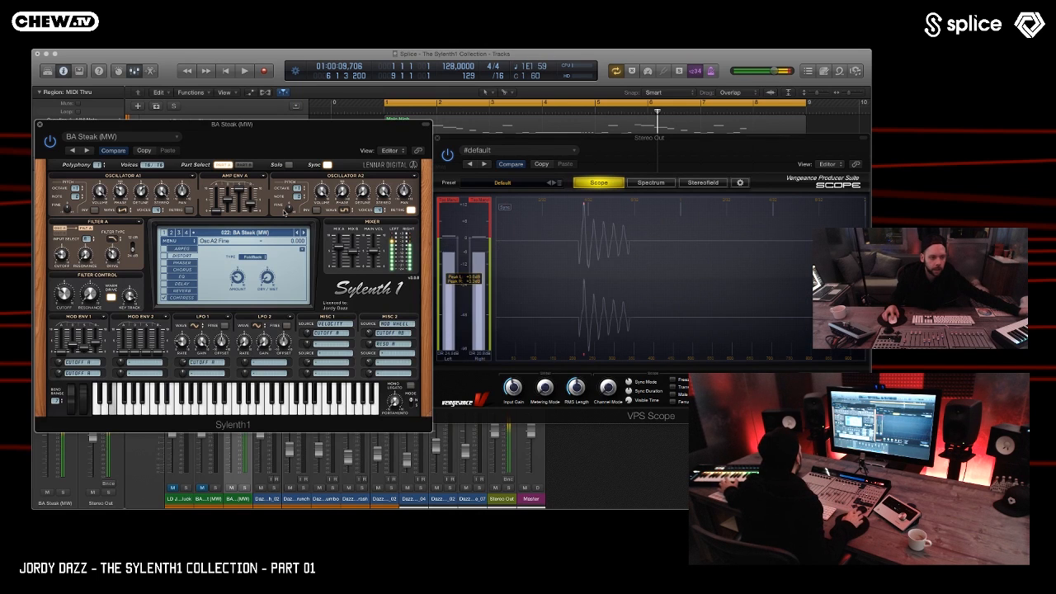
# - Load preset 023: BA Subzero, vary its Mod Env 1 decay while playing, and lower its channel volume to -3.3 dB
pyautogui.click(303, 233)
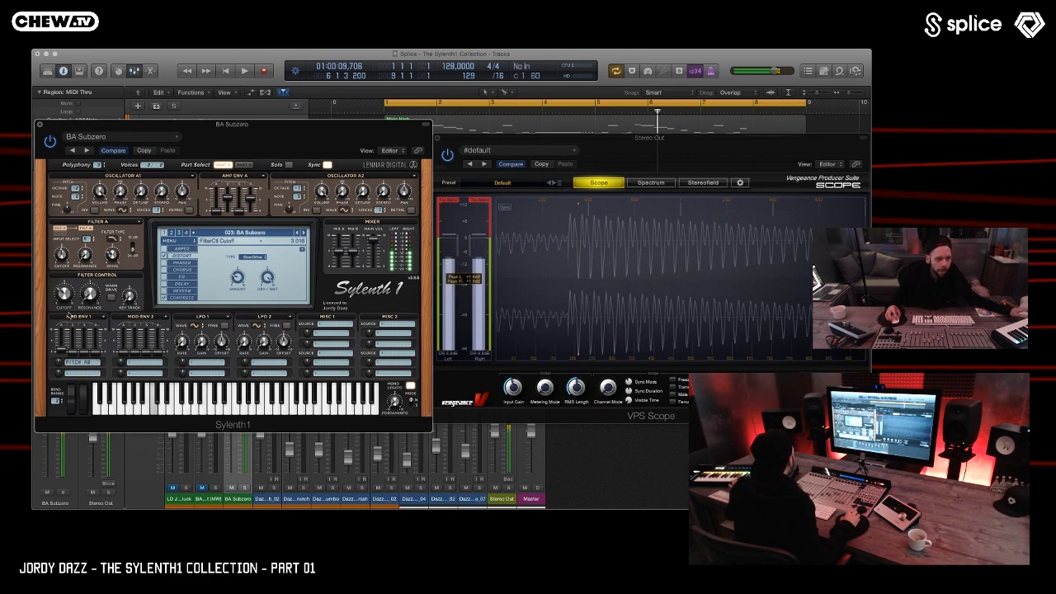
pyautogui.moveTo(69, 330); pyautogui.dragTo(72, 317)
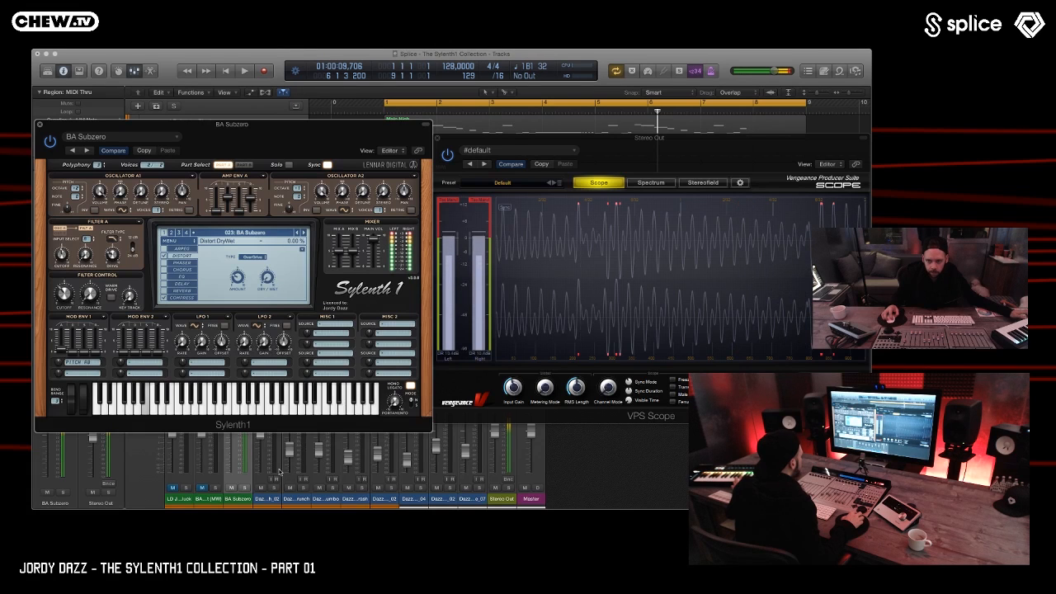
pyautogui.moveTo(135, 124); pyautogui.dragTo(140, 53)
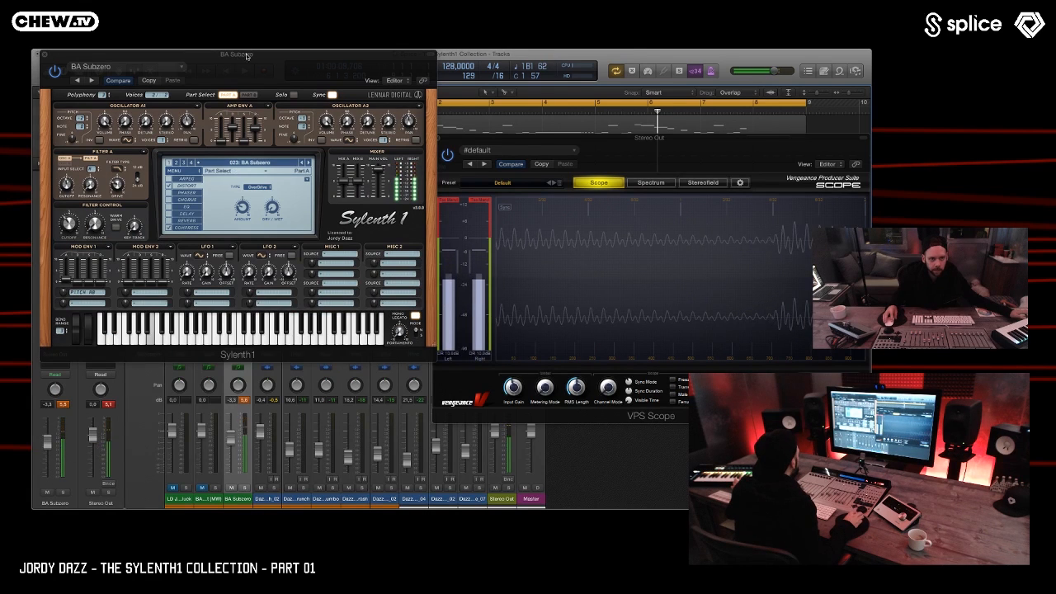
pyautogui.moveTo(246, 54); pyautogui.dragTo(241, 132)
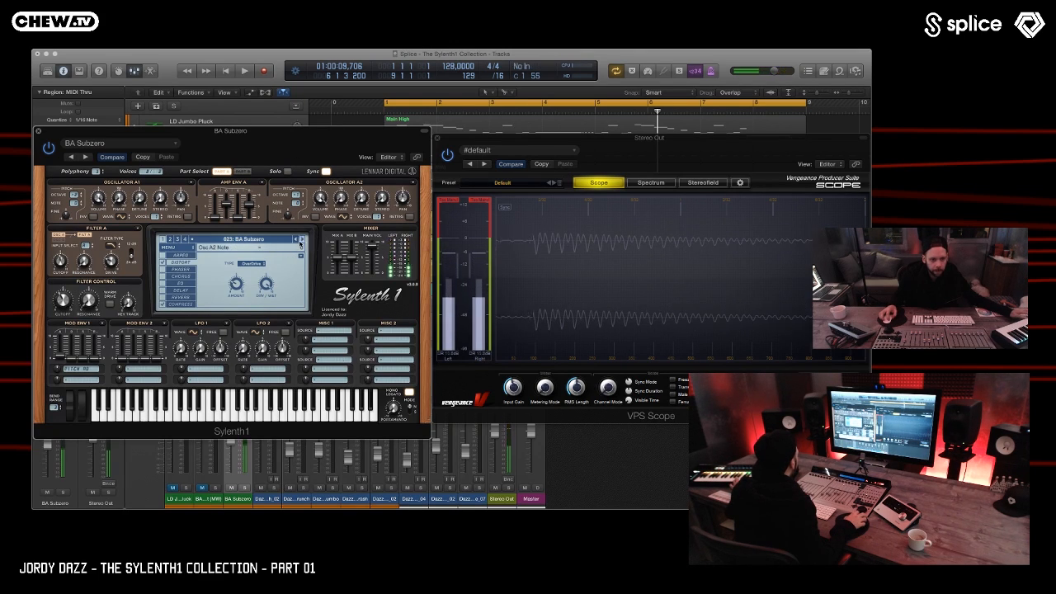
# - Load preset 024: BA Trasher (MW), vary the filter cutoff while playing, and nudge the Sylenth1 window
pyautogui.click(302, 240)
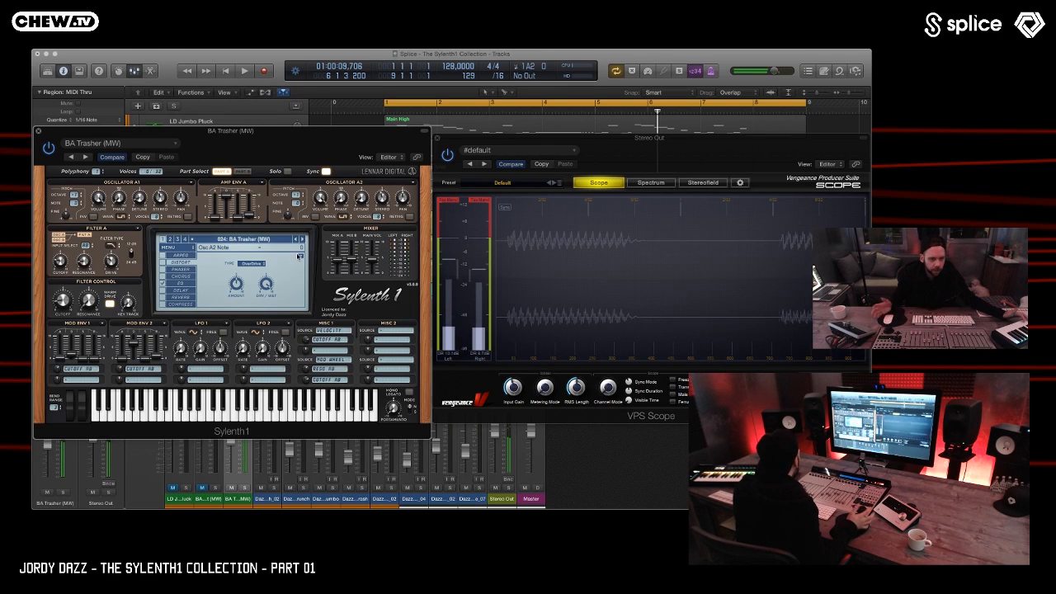
pyautogui.moveTo(61, 262); pyautogui.dragTo(68, 212)
pyautogui.moveTo(66, 273); pyautogui.dragTo(70, 257)
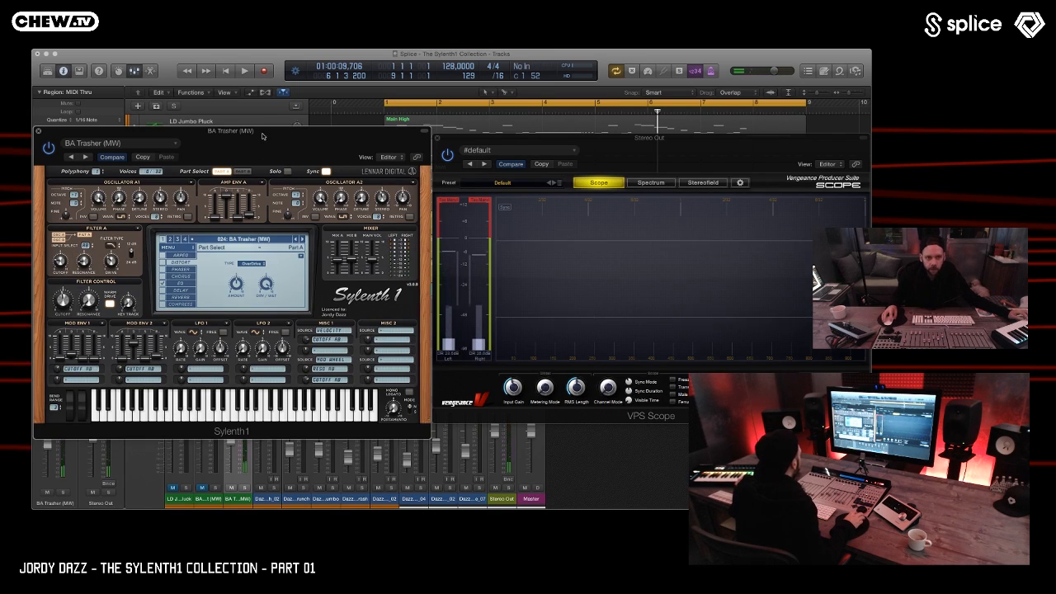
pyautogui.moveTo(261, 137); pyautogui.dragTo(264, 137)
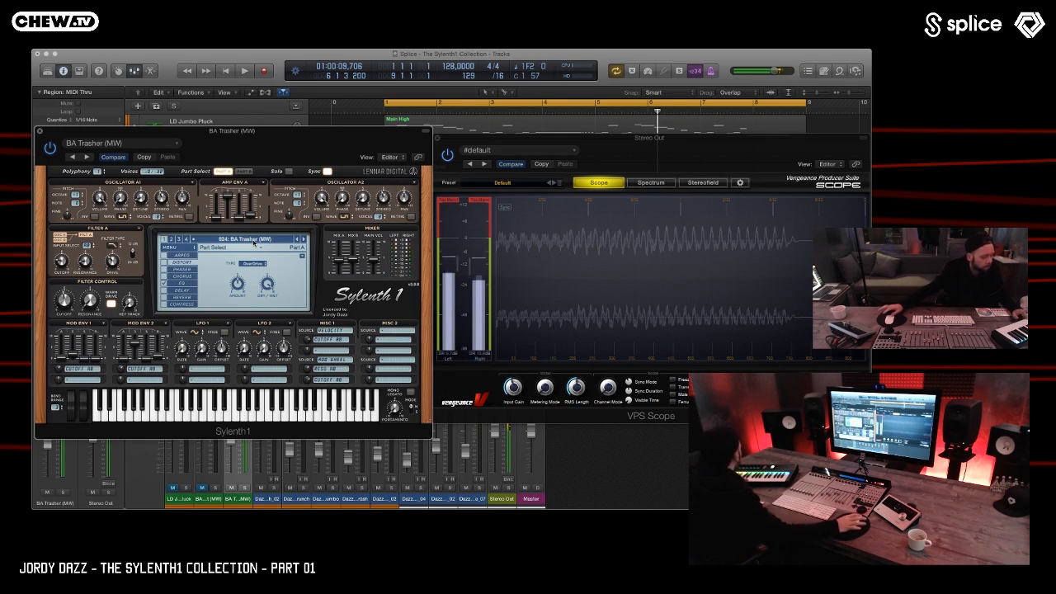
# - Step to preset 025: DR Doctor (MW) and back to 024: BA Trasher (MW), and play it while varying the mod wheel
pyautogui.click(304, 239)
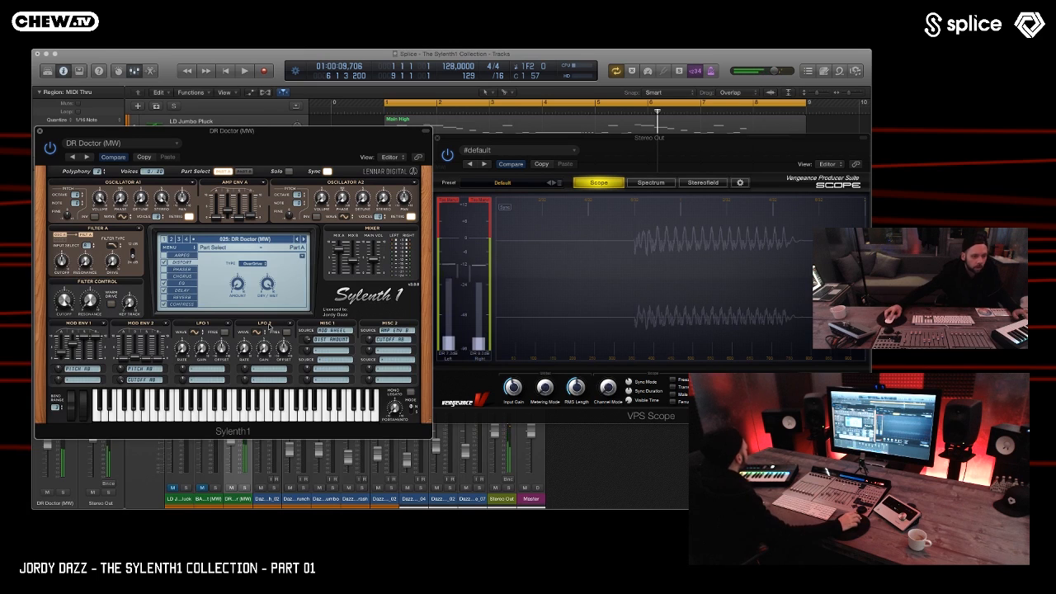
pyautogui.click(297, 240)
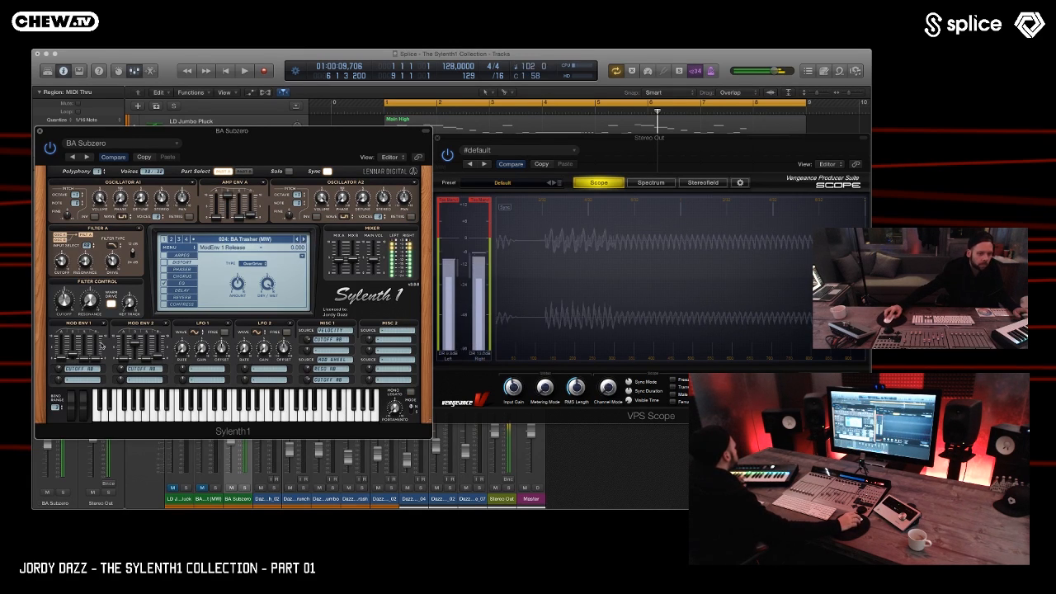
pyautogui.moveTo(86, 398); pyautogui.dragTo(88, 468)
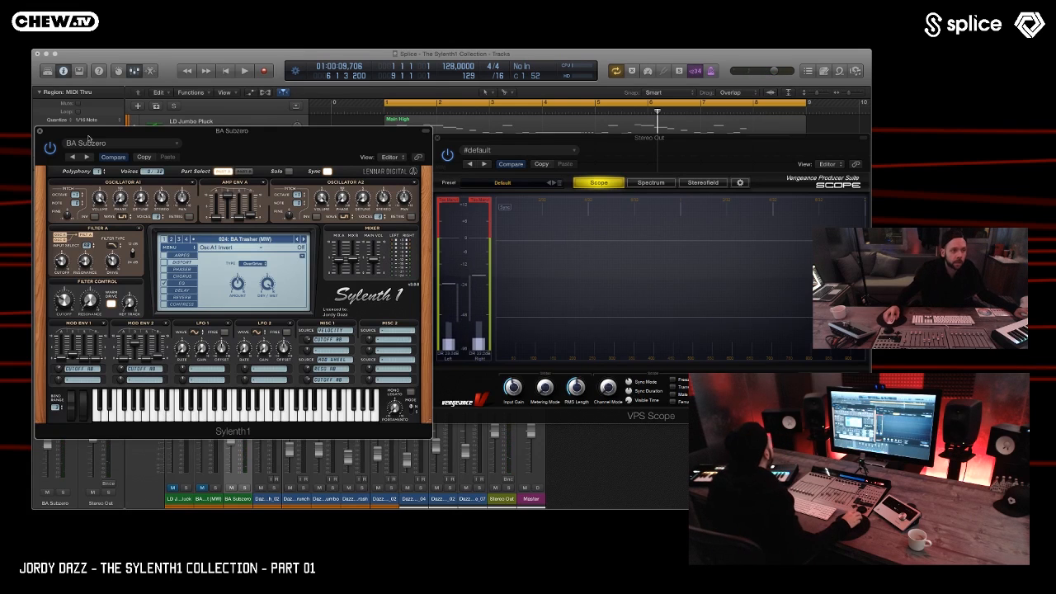
# - Close the Sylenth1 window and move the VPS Scope window down to uncover the arrangement
pyautogui.click(40, 132)
pyautogui.moveTo(449, 145); pyautogui.dragTo(477, 250)
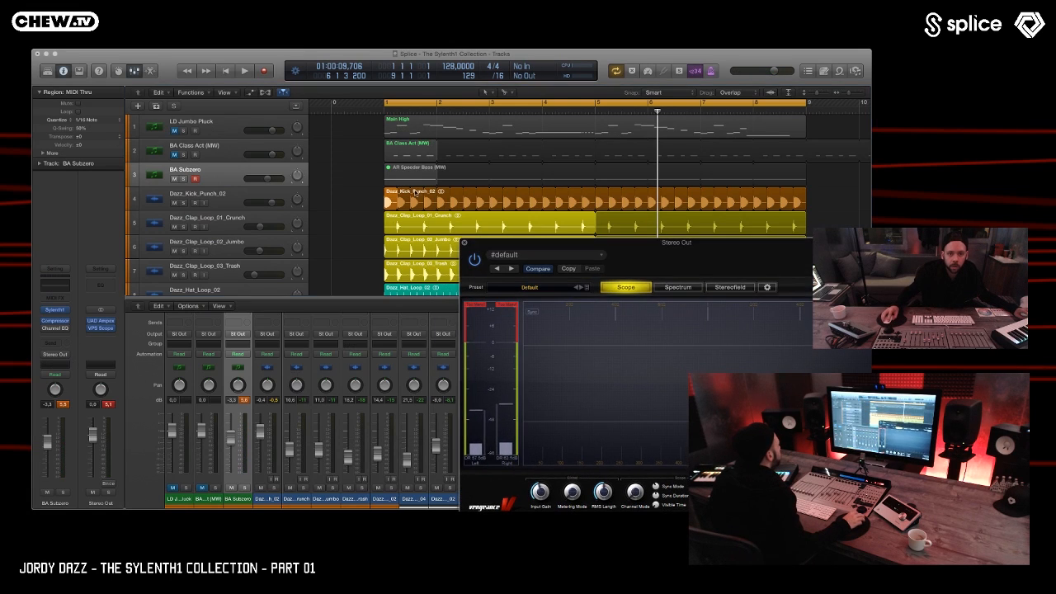
# - Record a short four-note bass riff on the BA Trasher (MW) track and open it in the Piano Roll with the VPS Scope window closed
pyautogui.press('space')
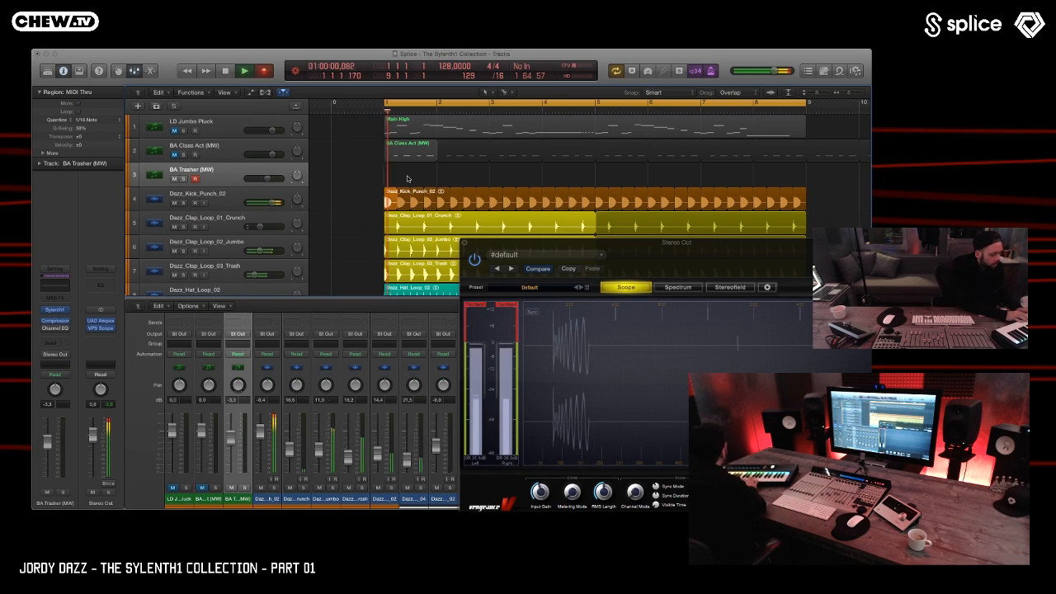
pyautogui.press('space')
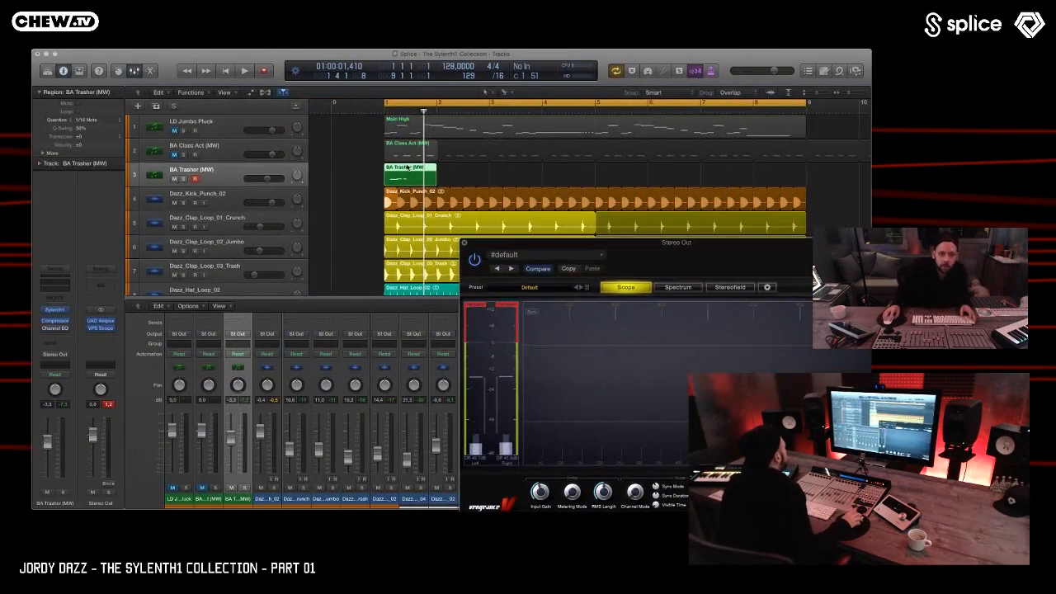
pyautogui.press('p')
pyautogui.click(463, 244)
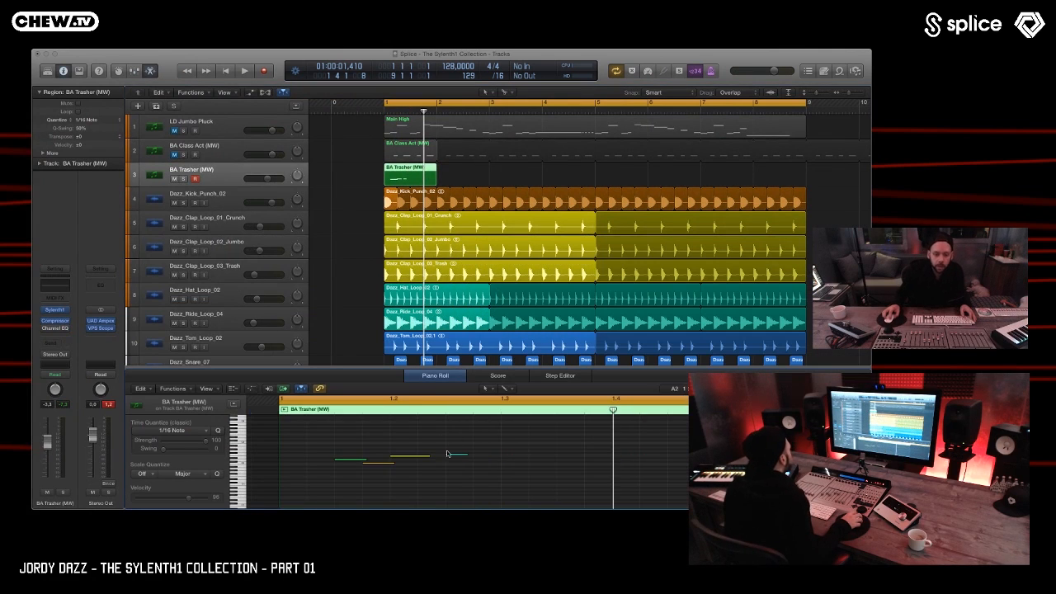
# - Move the four recorded bass notes to consecutive sixteenth positions from the start of the bar and adjust their lengths
pyautogui.moveTo(508, 435); pyautogui.dragTo(307, 506)
pyautogui.moveTo(334, 427); pyautogui.dragTo(520, 481)
pyautogui.moveTo(393, 455); pyautogui.dragTo(383, 455)
pyautogui.moveTo(331, 421); pyautogui.dragTo(498, 493)
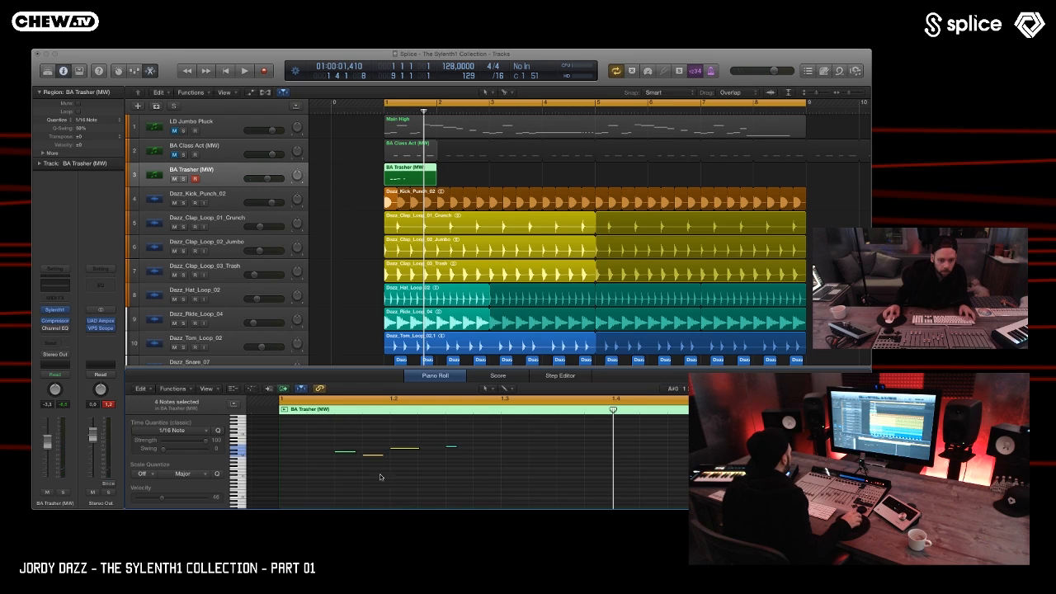
pyautogui.moveTo(318, 430); pyautogui.dragTo(504, 478)
pyautogui.moveTo(346, 454); pyautogui.dragTo(296, 447)
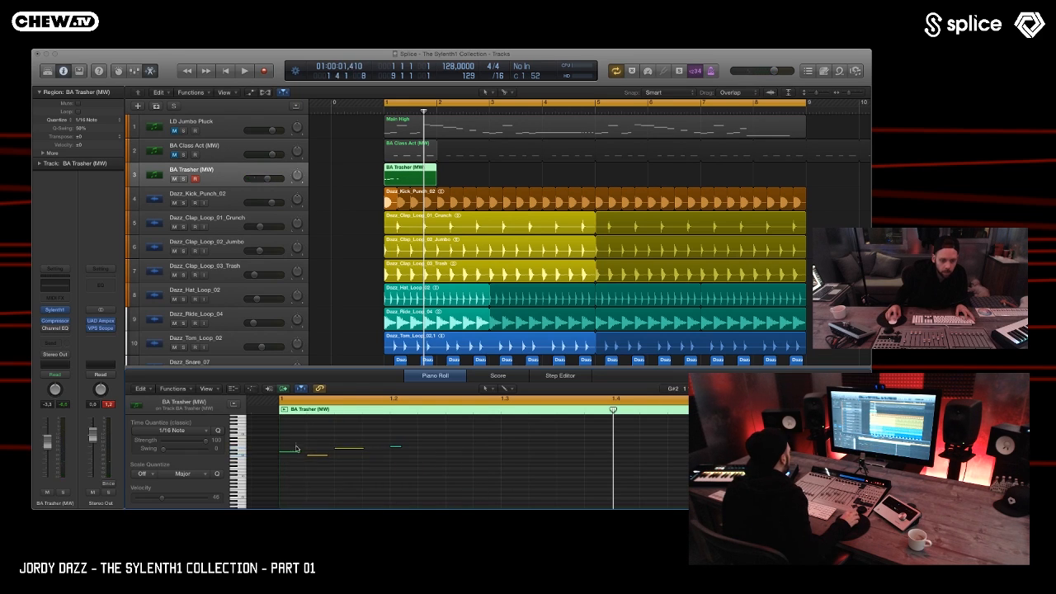
pyautogui.click(347, 449)
pyautogui.moveTo(397, 450); pyautogui.dragTo(280, 416)
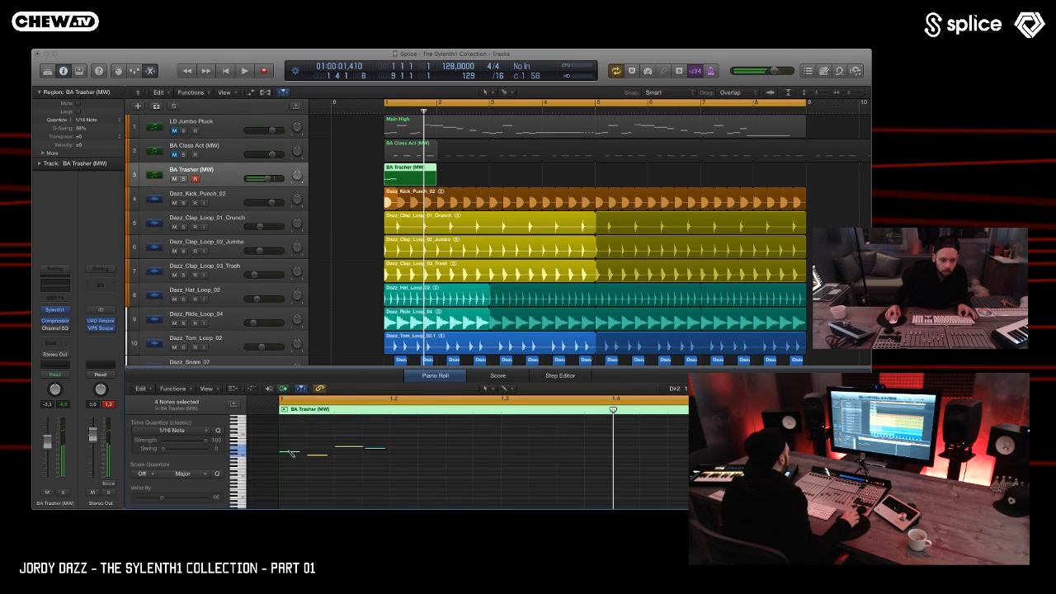
# - Set the velocity of all four bass notes to 127 with the Velocity Tool and lengthen the notes slightly
pyautogui.click(507, 388)
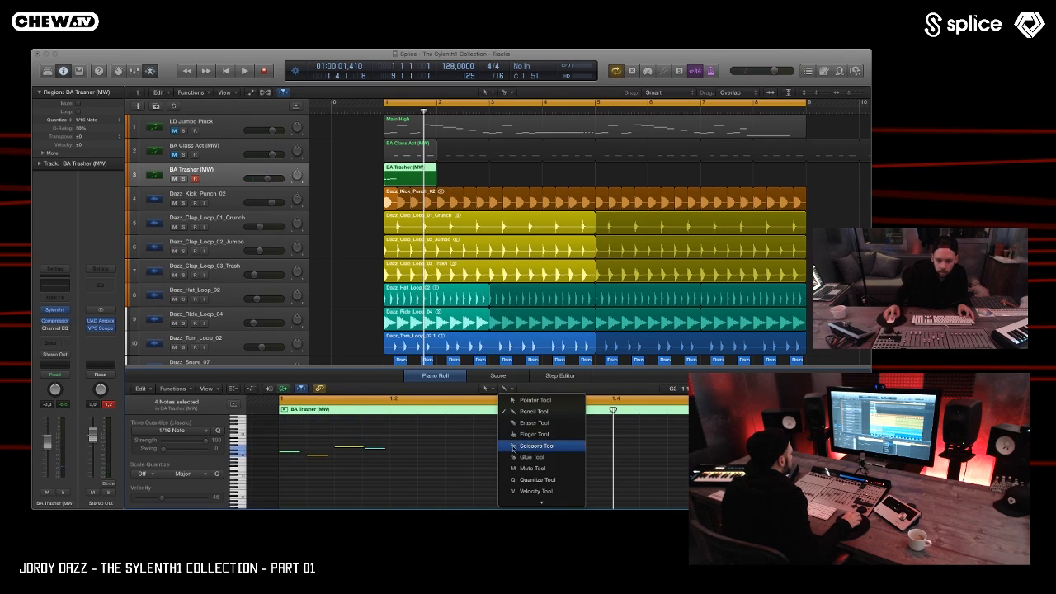
pyautogui.click(542, 490)
pyautogui.moveTo(357, 449); pyautogui.dragTo(366, 424)
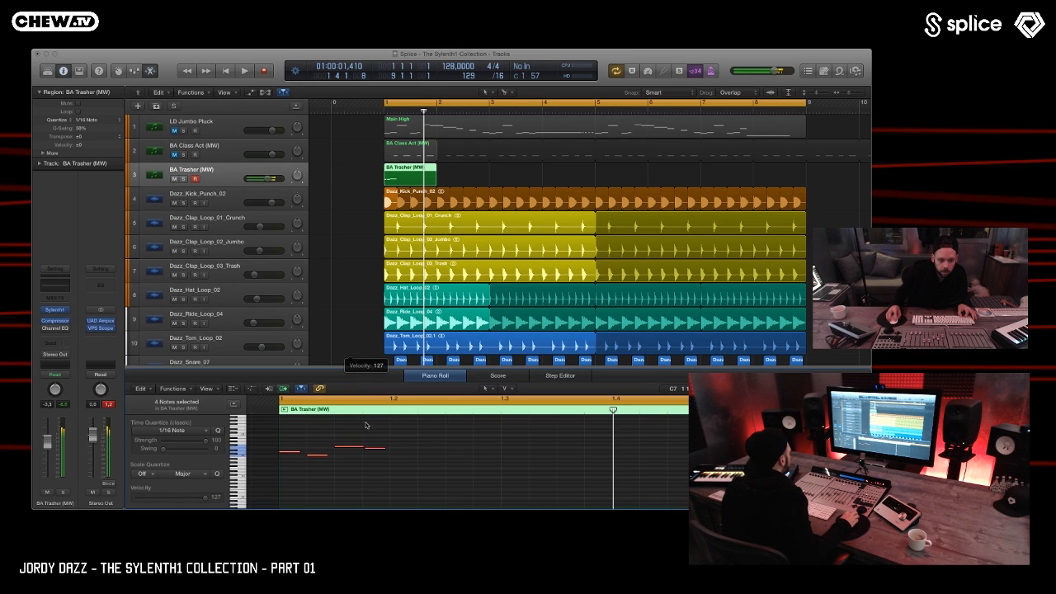
pyautogui.moveTo(299, 452); pyautogui.dragTo(302, 454)
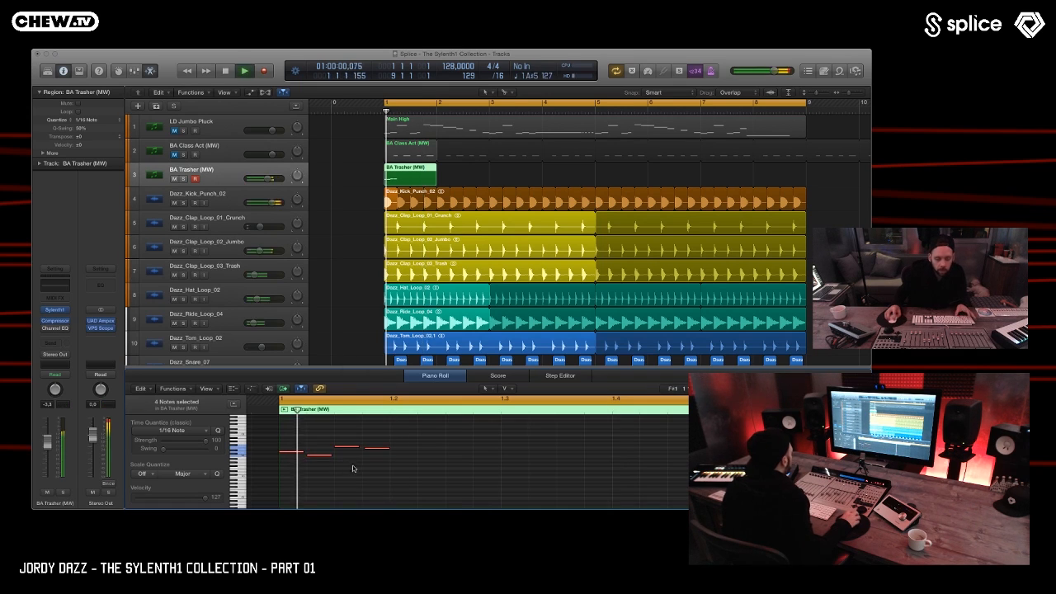
# - Copy the four-note pattern until it fills the whole bar and loop the BA Trasher (MW) region
pyautogui.moveTo(421, 432); pyautogui.dragTo(252, 498)
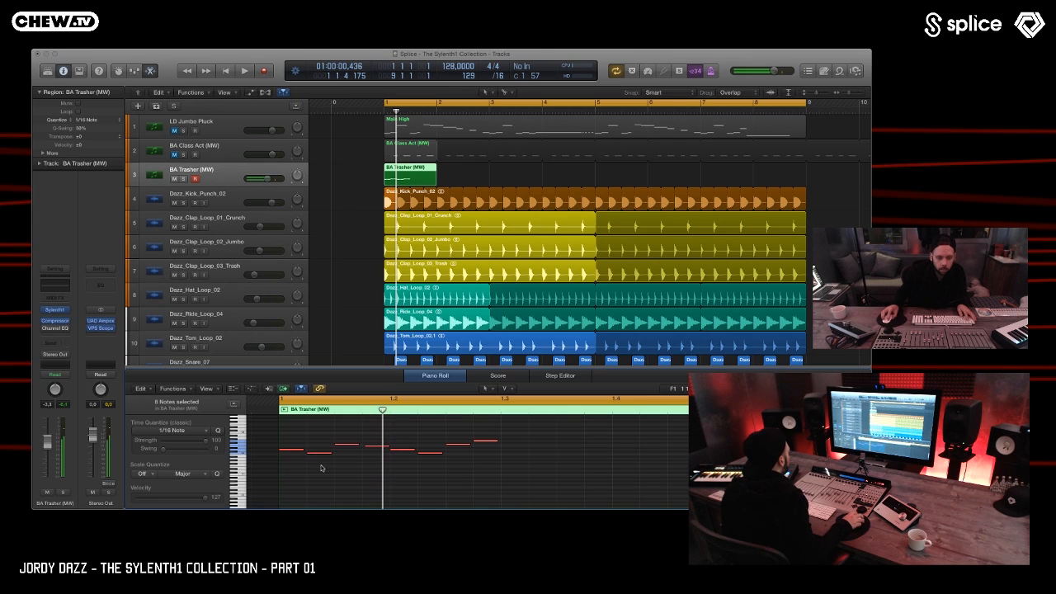
pyautogui.moveTo(326, 452); pyautogui.dragTo(516, 456)
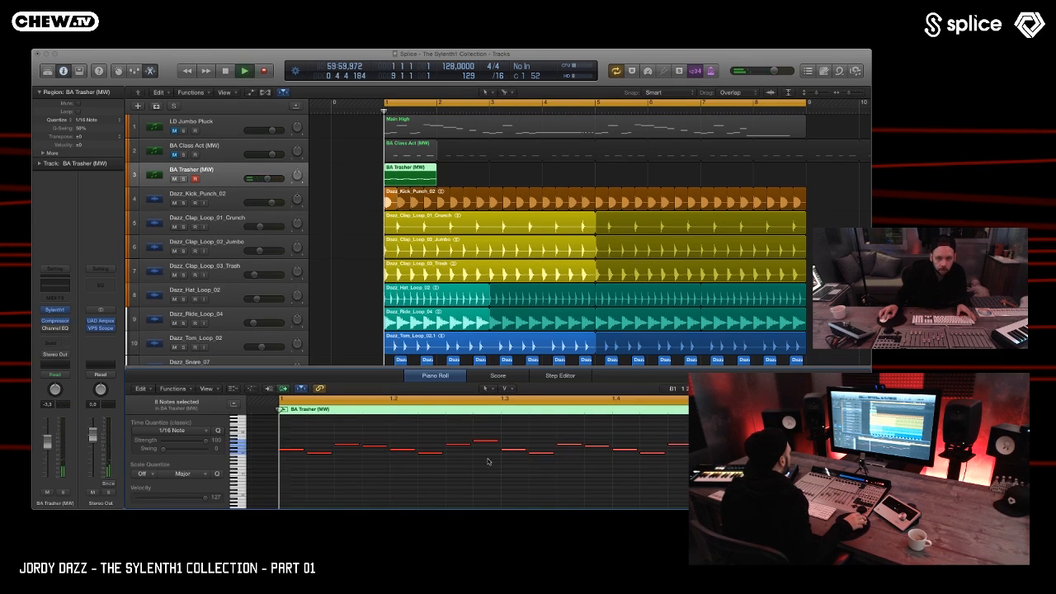
pyautogui.press('l')
pyautogui.press('space')
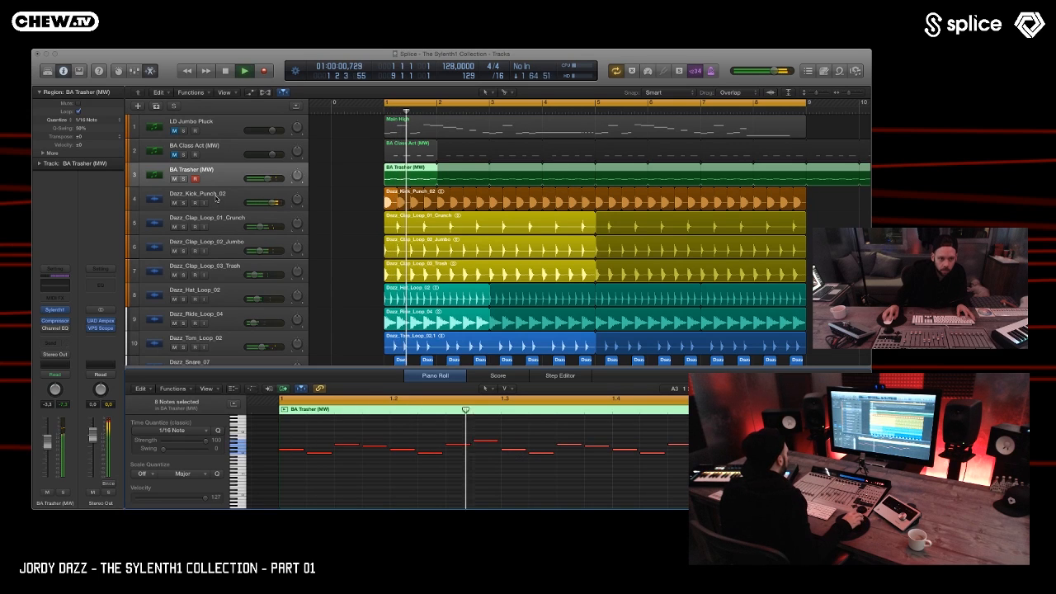
# - Lower the pitch of the eighth note in the bass pattern and play the loop
pyautogui.press('space')
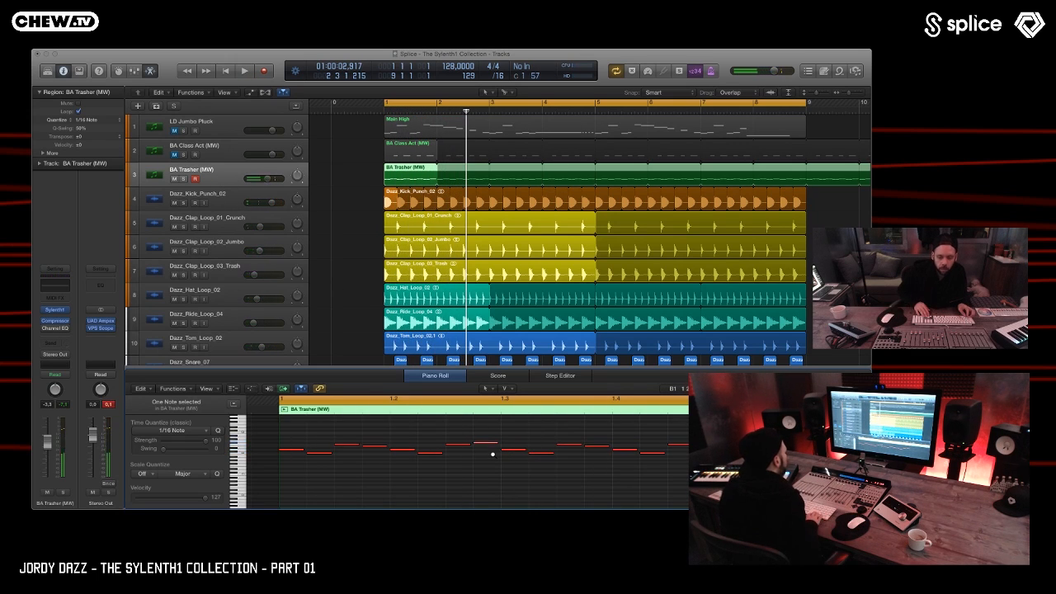
pyautogui.press('space')
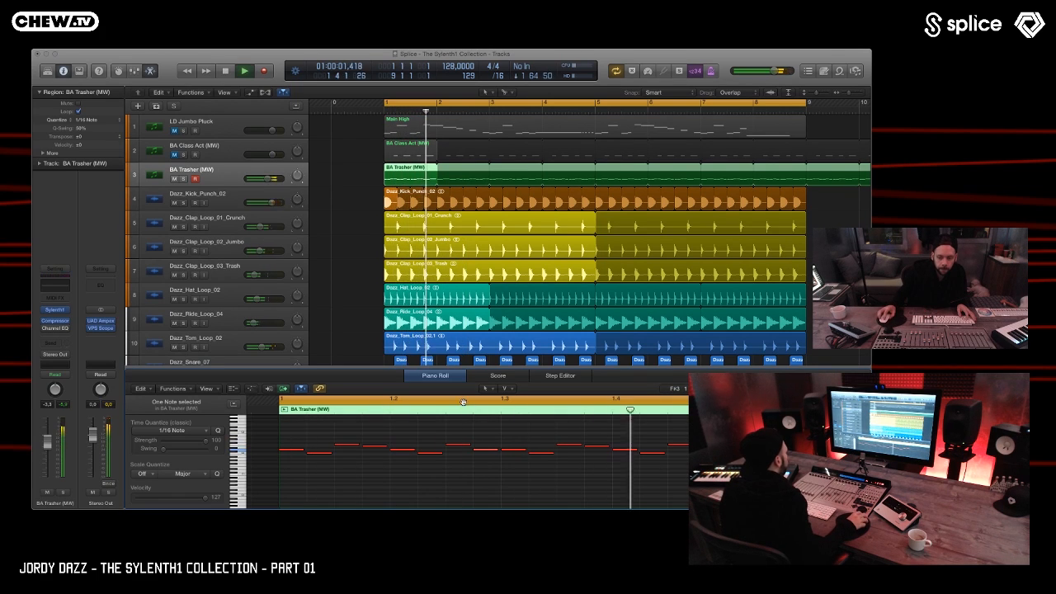
pyautogui.press('space')
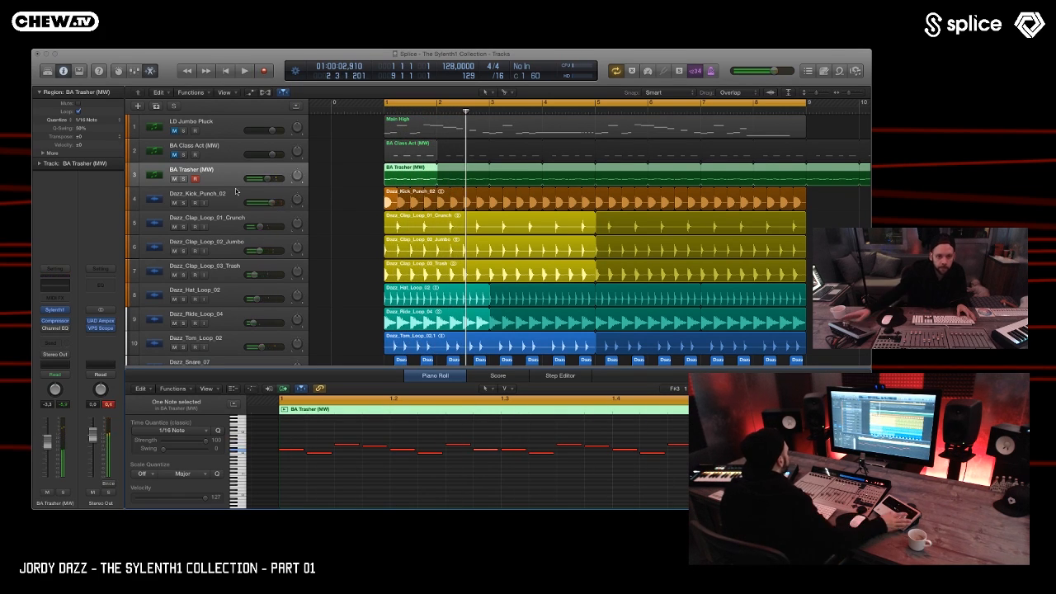
# - Raise the system volume and mute the tracks from Dazz_Clap_Loop_03_Trash down to Dazz_Snare_07
pyautogui.press('XF86AudioRaiseVolume')
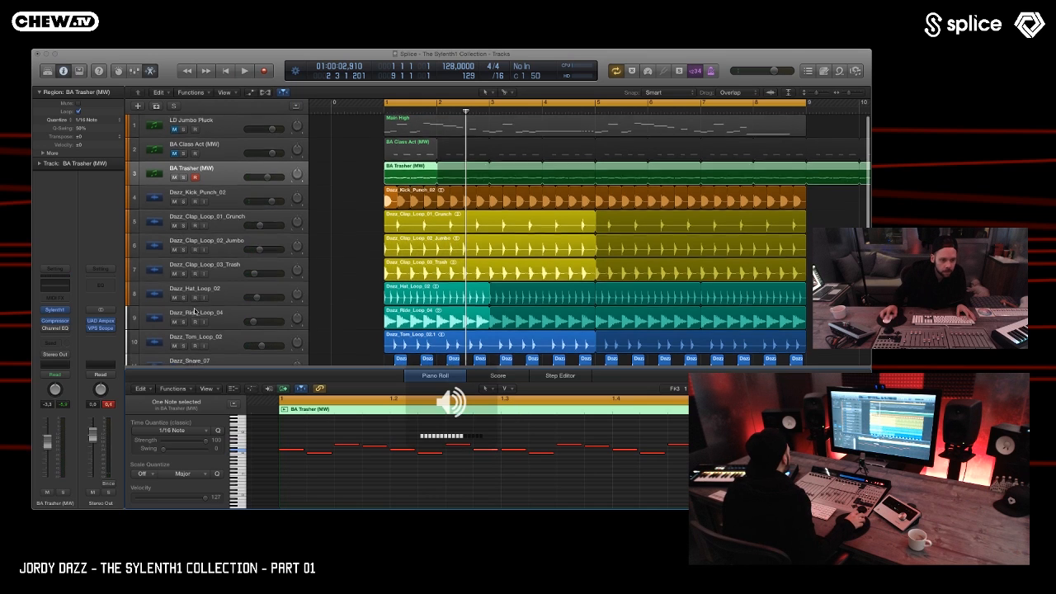
pyautogui.scroll(-1, 186, 314)
pyautogui.moveTo(178, 351); pyautogui.dragTo(171, 259)
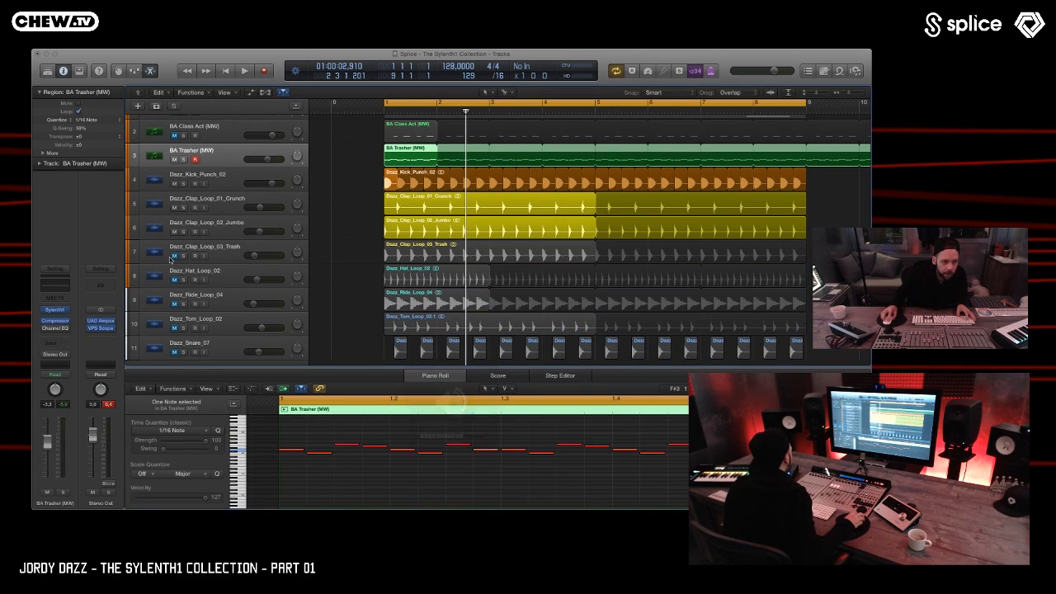
# - Play the loop while varying the Sylenth1 filter cutoff and Amp Env A decay, and close the plug-in window
pyautogui.press('space')
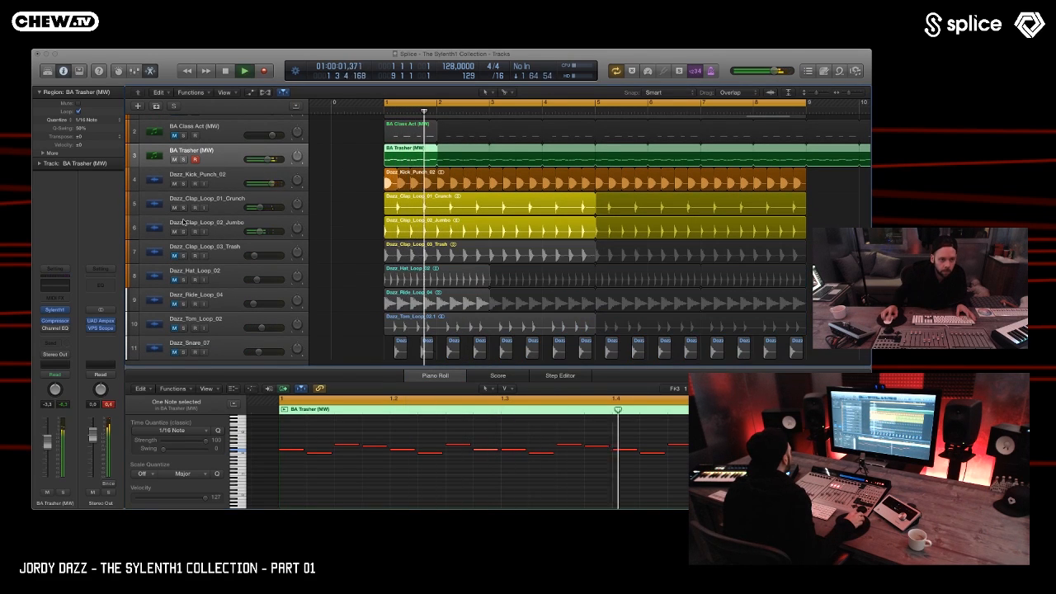
pyautogui.click(54, 308)
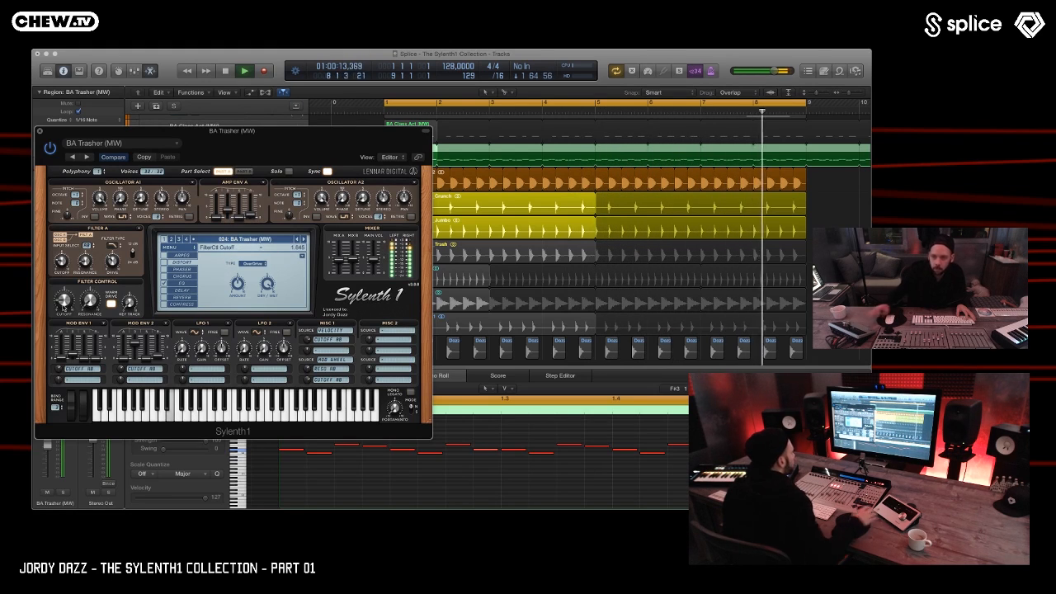
pyautogui.press('XF86AudioLowerVolume')
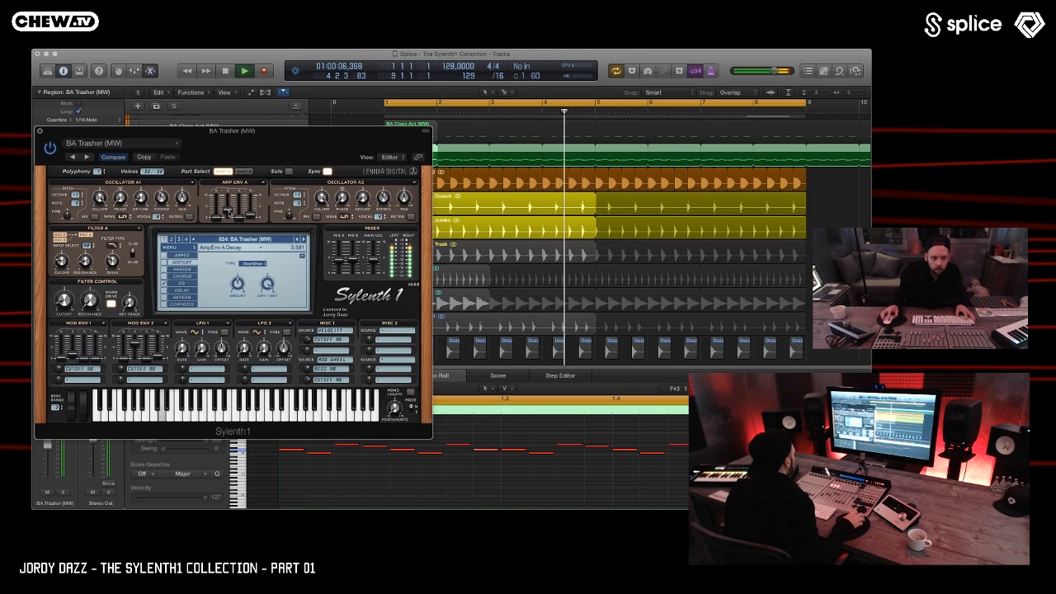
pyautogui.press('space')
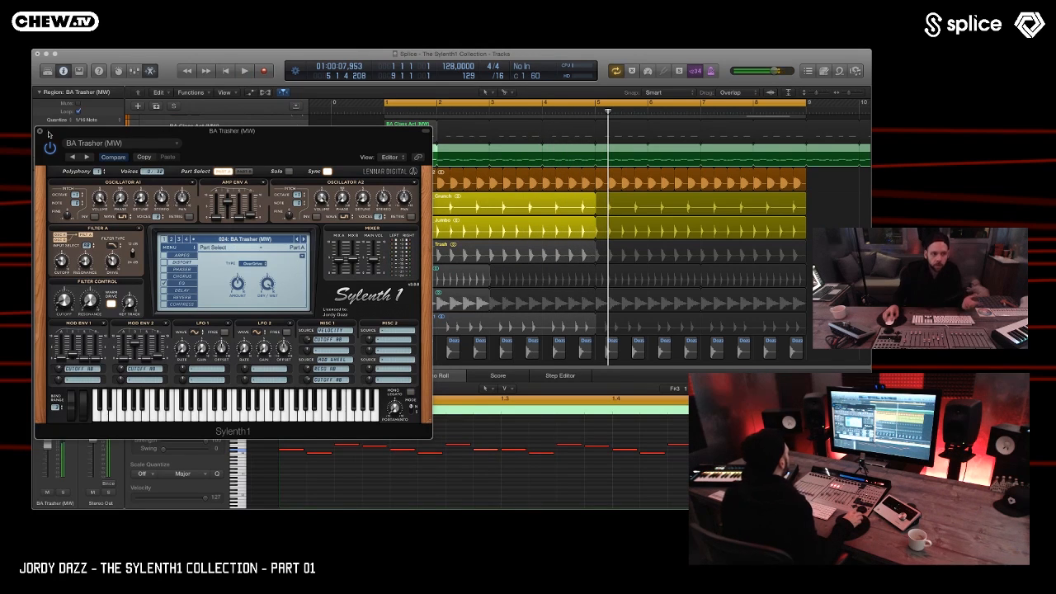
pyautogui.click(39, 132)
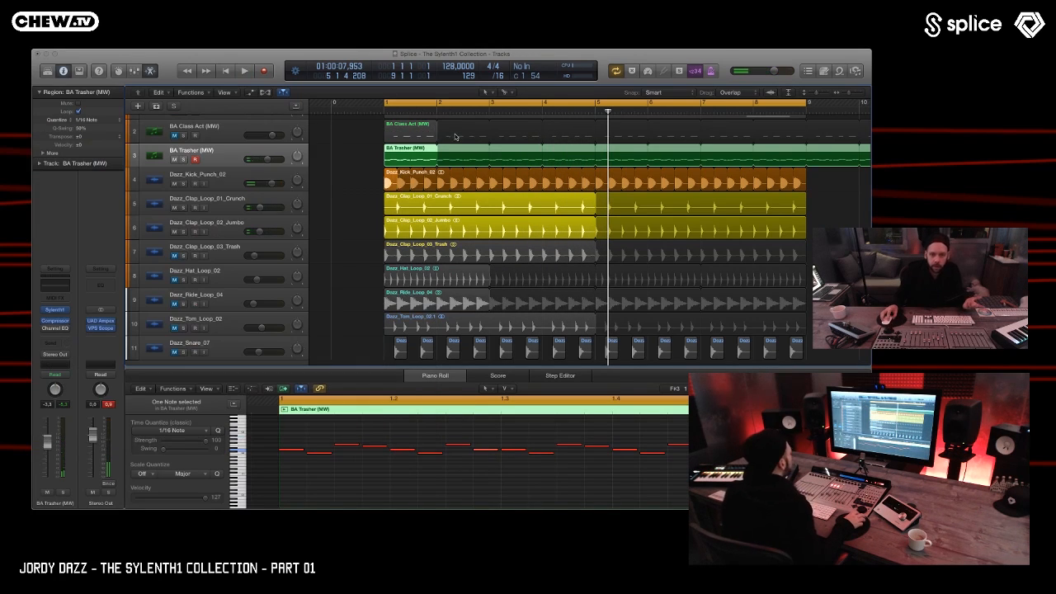
pyautogui.click(54, 310)
pyautogui.press('space')
pyautogui.press('space')
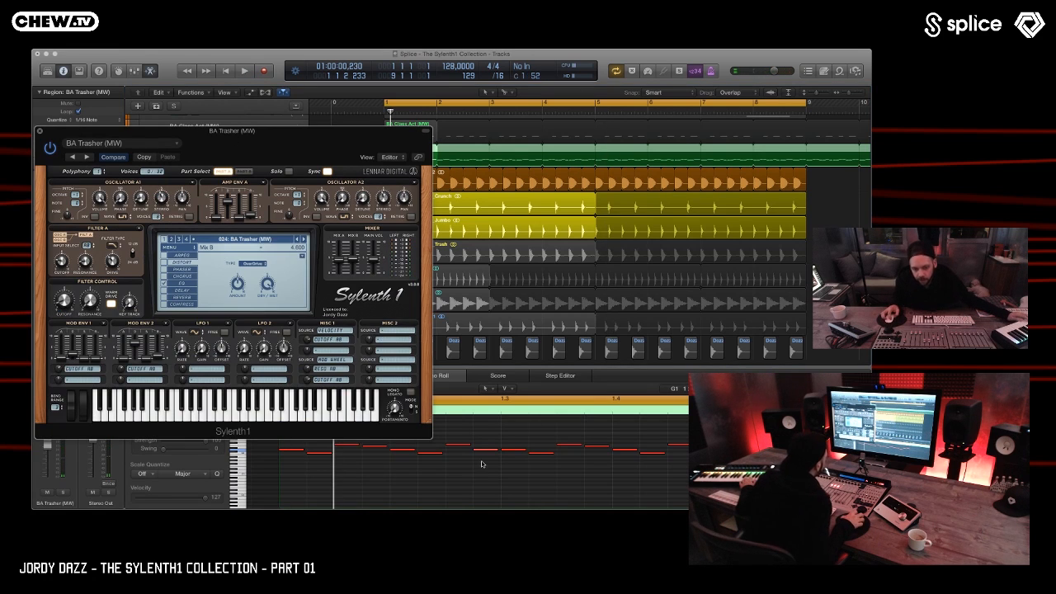
pyautogui.click(346, 473)
pyautogui.scroll(1, 331, 469)
pyautogui.moveTo(281, 469); pyautogui.dragTo(285, 468)
pyautogui.moveTo(283, 471); pyautogui.dragTo(349, 446)
pyautogui.click(472, 174)
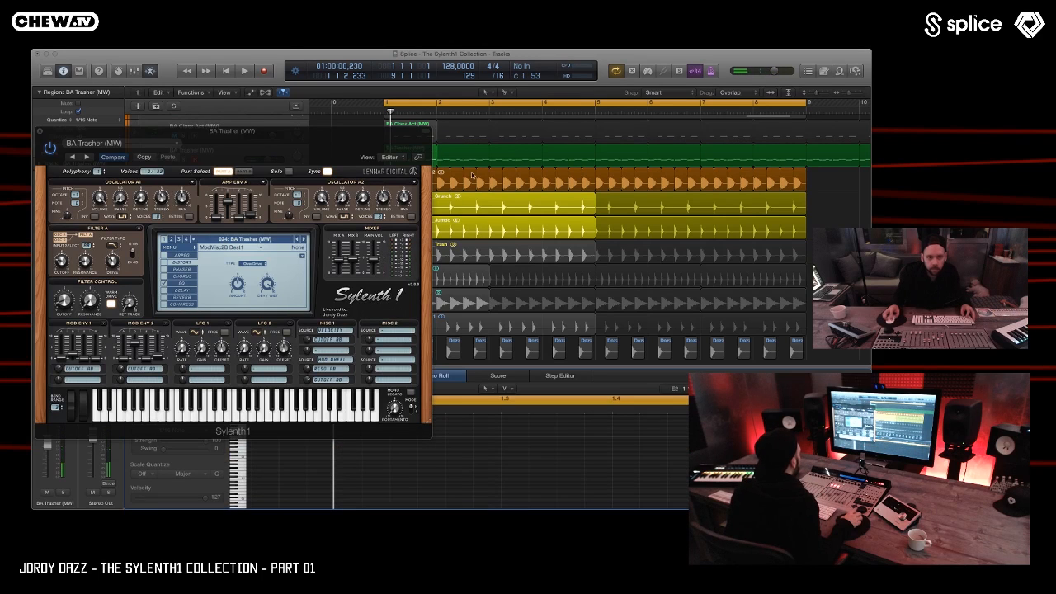
pyautogui.press('v')
# - Shorten all sixteen notes of the BA Trasher (MW) region to very short staccato notes and play the loop
pyautogui.click(394, 157)
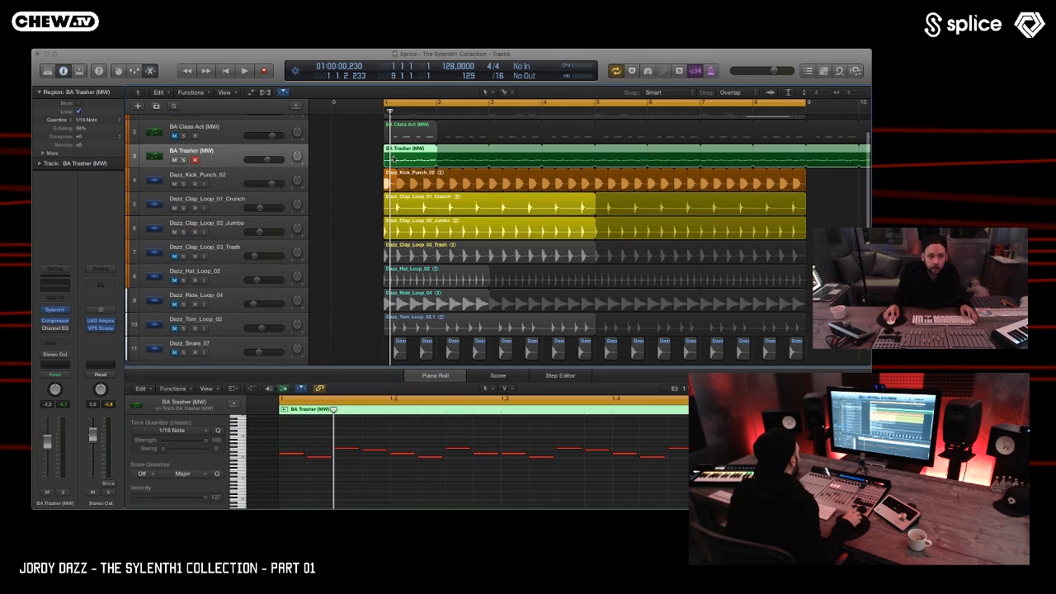
pyautogui.hotkey('ctrl', 'a')
pyautogui.moveTo(301, 454); pyautogui.dragTo(286, 470)
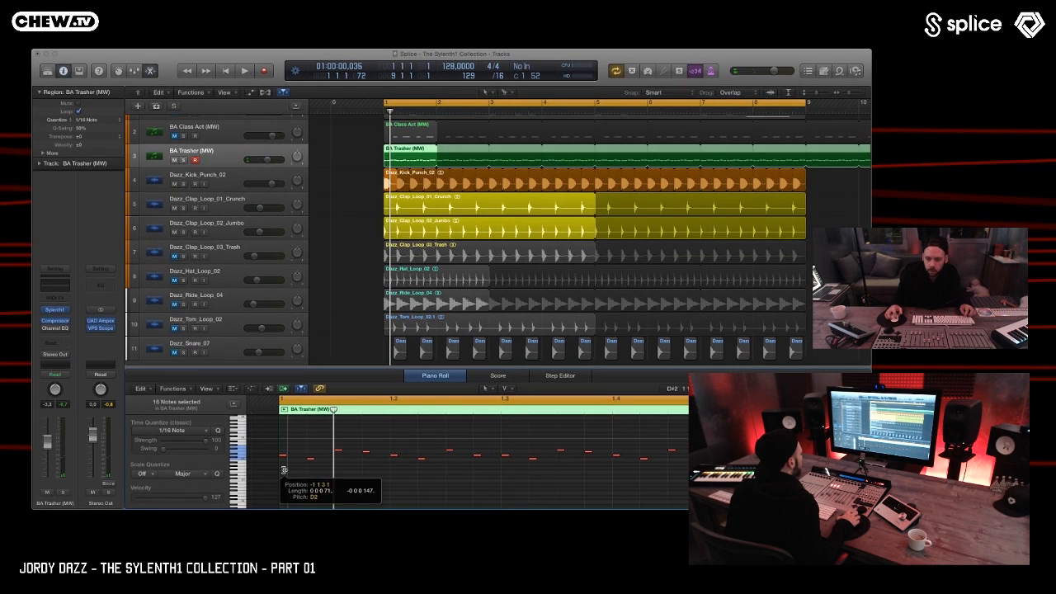
pyautogui.moveTo(282, 470); pyautogui.dragTo(281, 471)
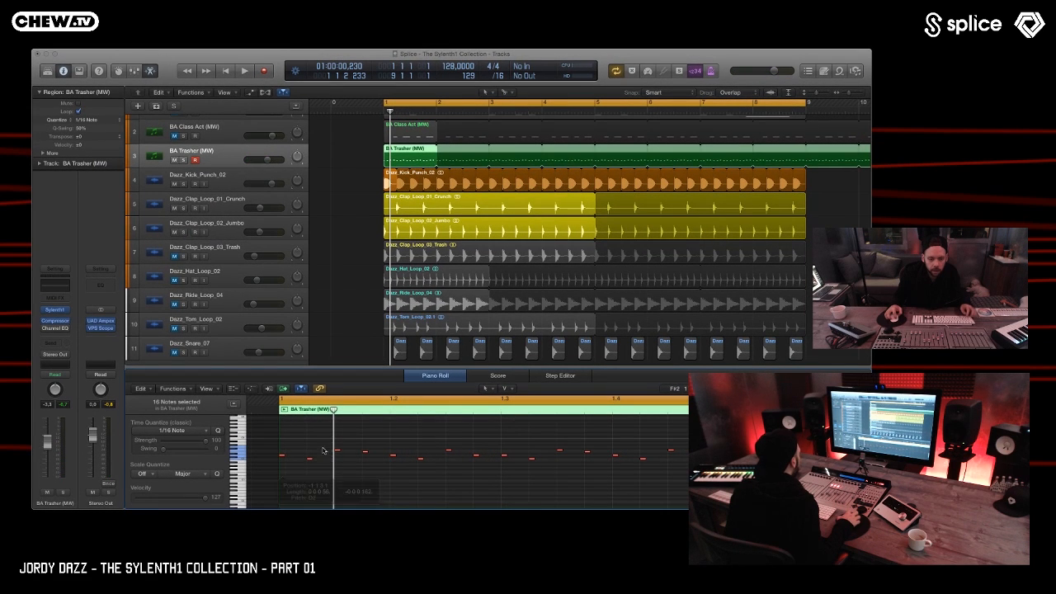
pyautogui.press('space')
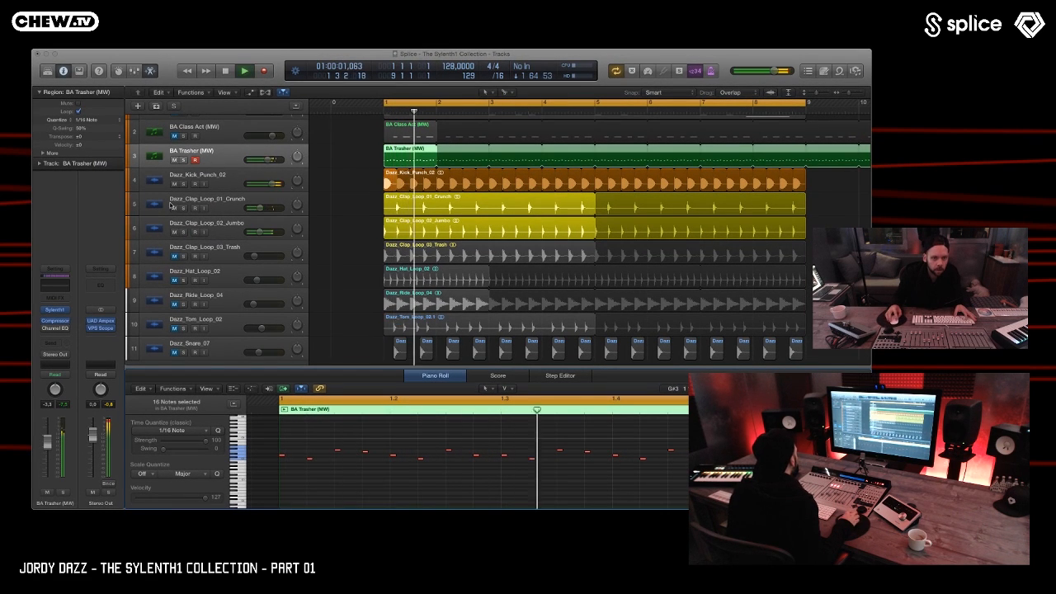
# - Reopen Sylenth1 and play the staccato loop while adjusting the Amp Env A release and setting the filter cutoff to 2.917
pyautogui.click(55, 310)
pyautogui.press('space')
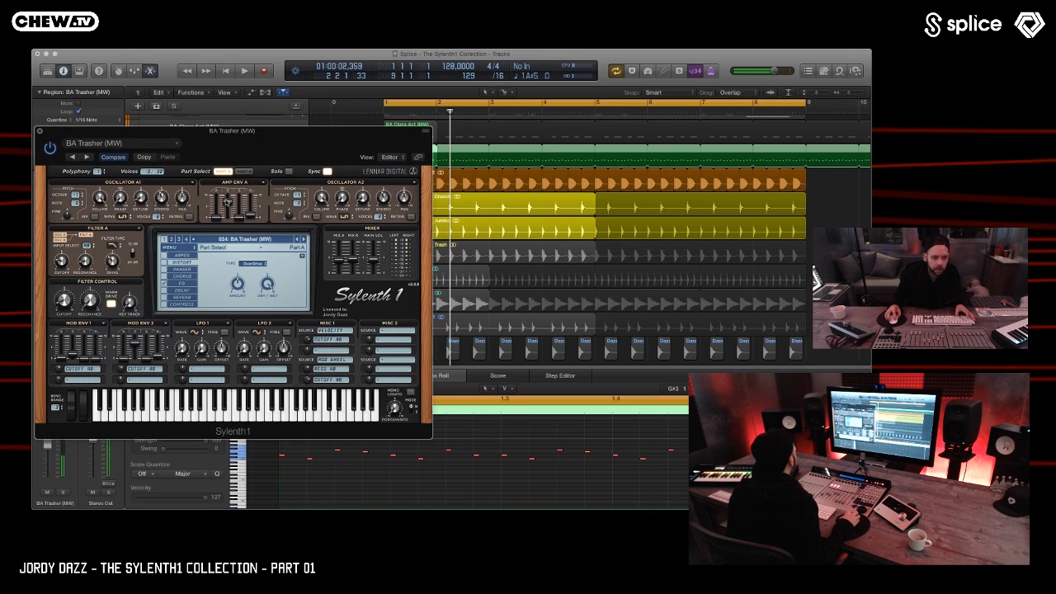
pyautogui.press('space')
pyautogui.moveTo(229, 208); pyautogui.dragTo(246, 178)
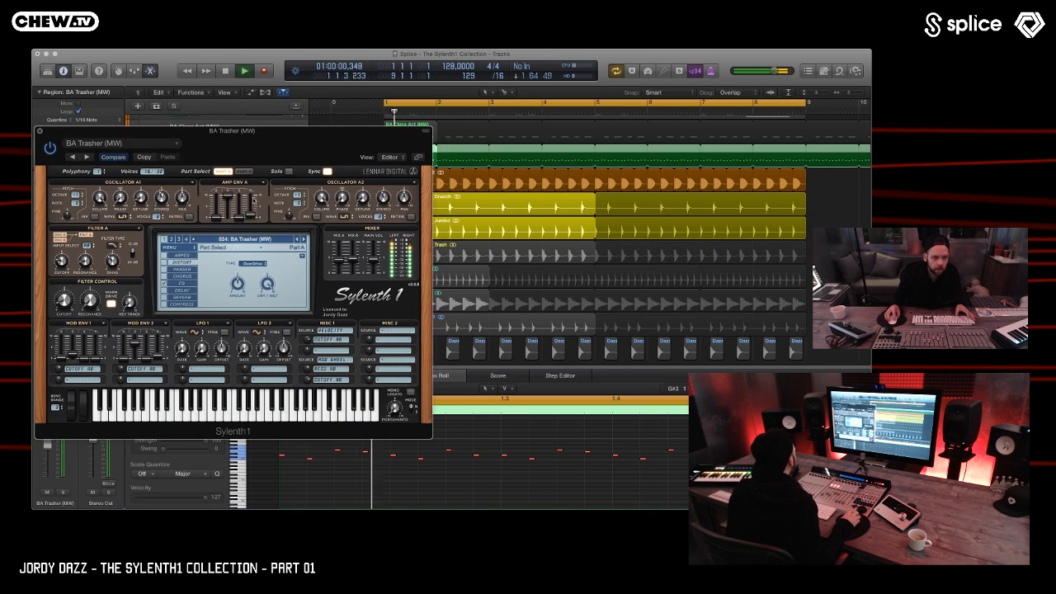
pyautogui.moveTo(250, 219); pyautogui.dragTo(253, 171)
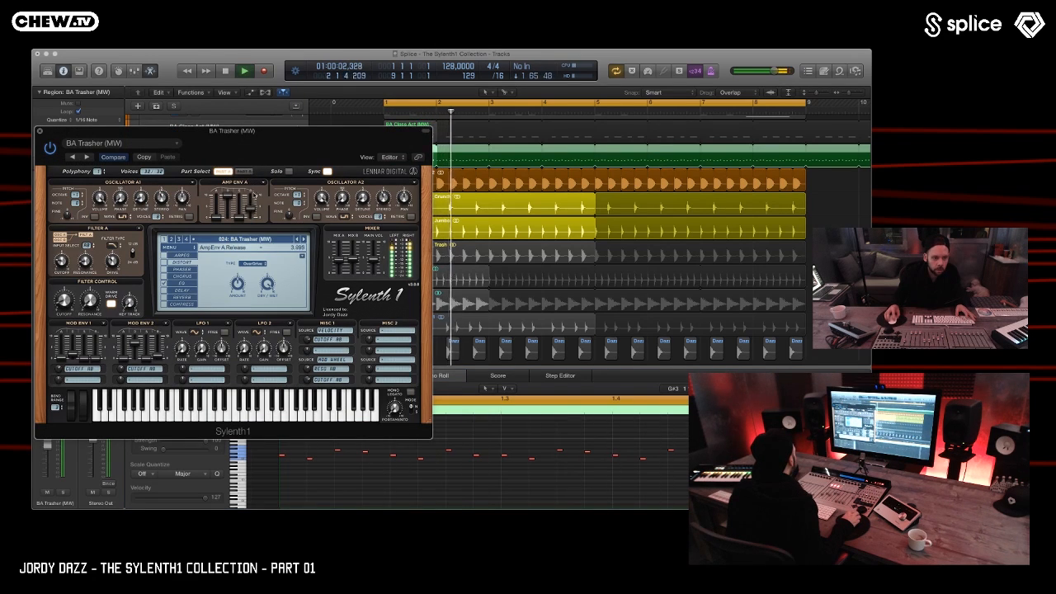
pyautogui.moveTo(65, 299)
pyautogui.mouseDown()
pyautogui.moveTo(70, 263)
pyautogui.moveTo(67, 292)
pyautogui.mouseUp()
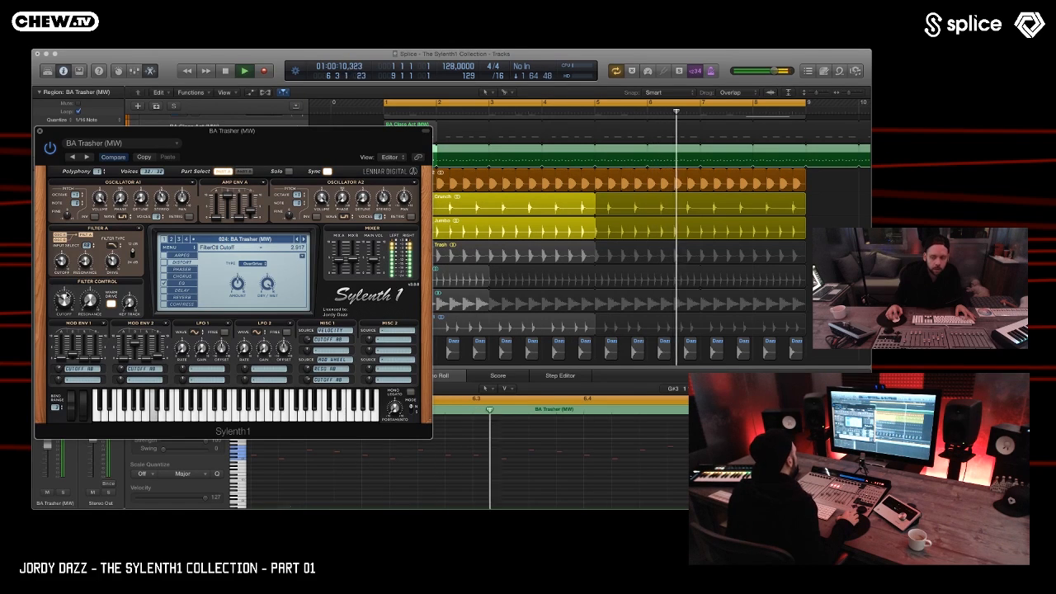
pyautogui.press('space')
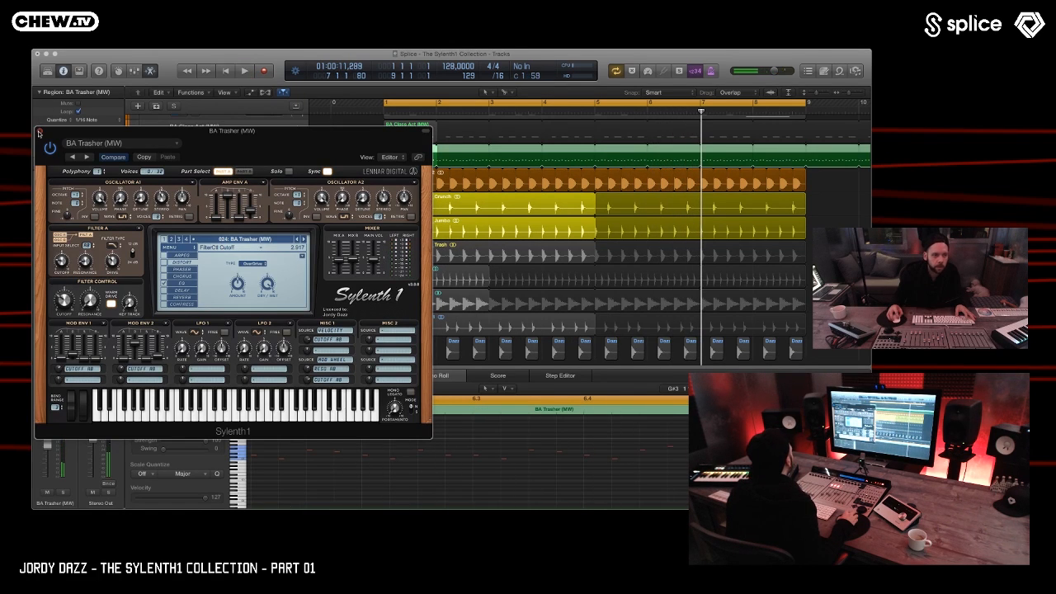
# - Load the next Sylenth1 preset after BA Trasher, DR Doctor (MW), and raise the system volume while auditioning it
pyautogui.click(539, 140)
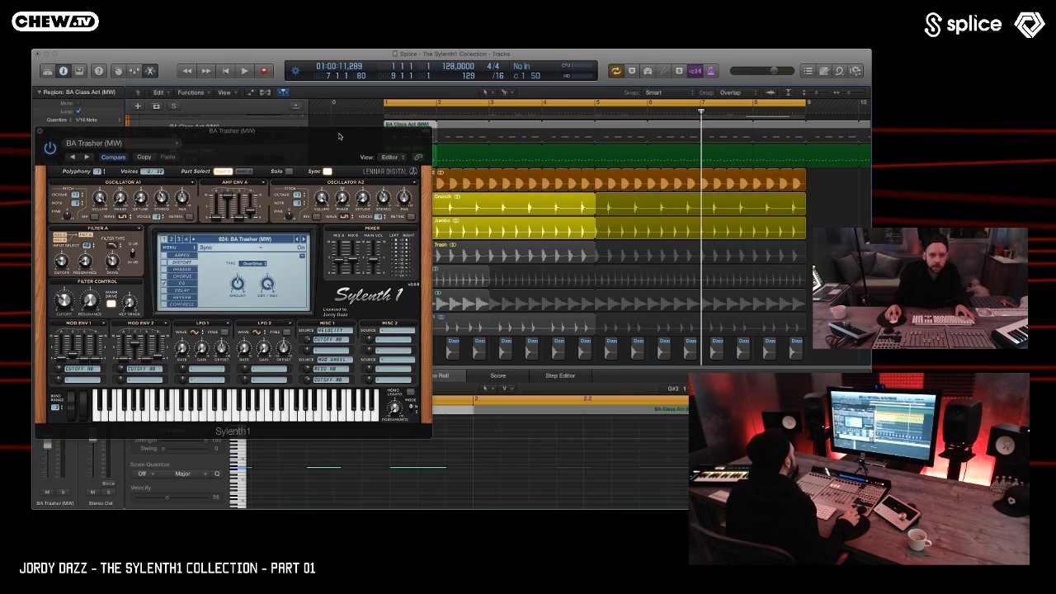
pyautogui.click(339, 136)
pyautogui.click(252, 240)
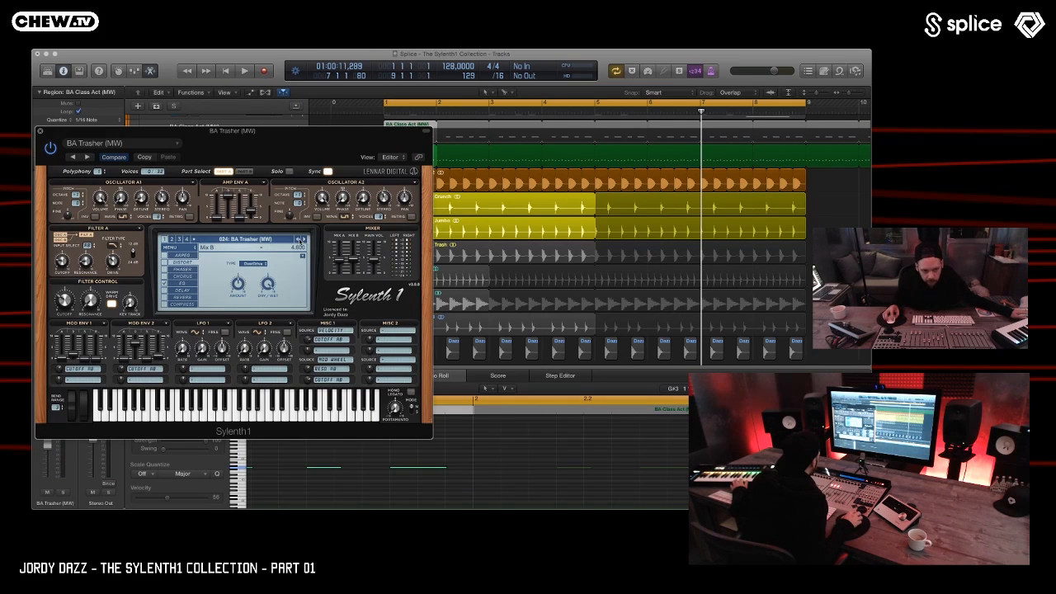
pyautogui.click(302, 240)
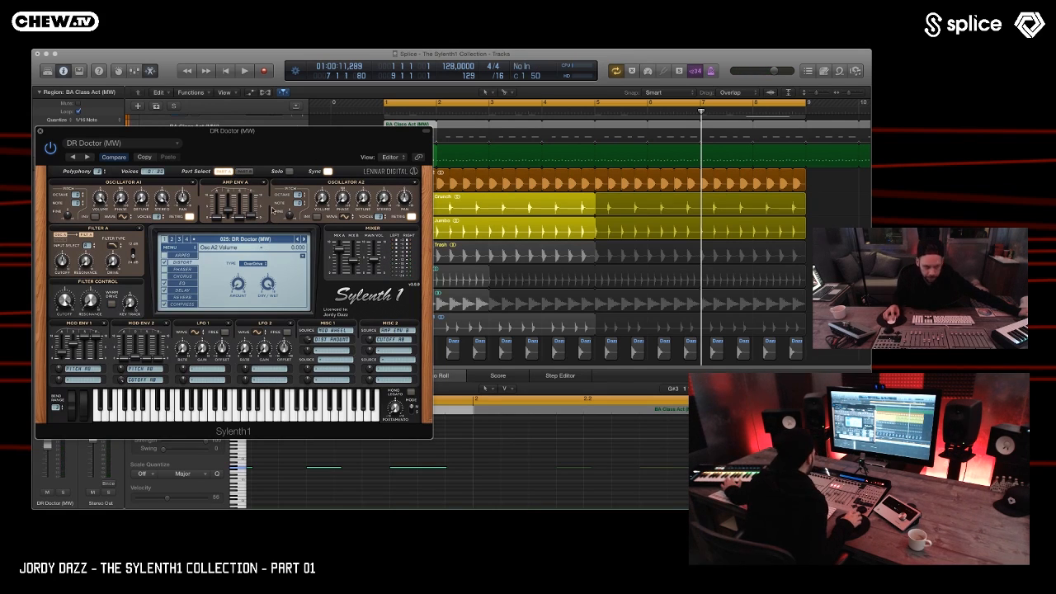
pyautogui.click(224, 237)
pyautogui.click(314, 232)
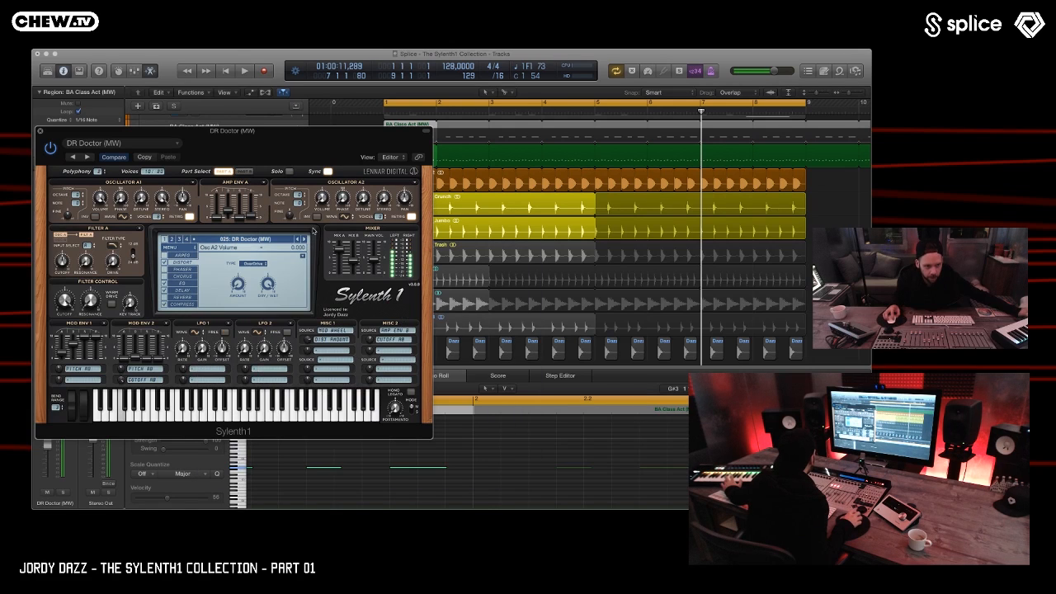
pyautogui.press('XF86AudioRaiseVolume')
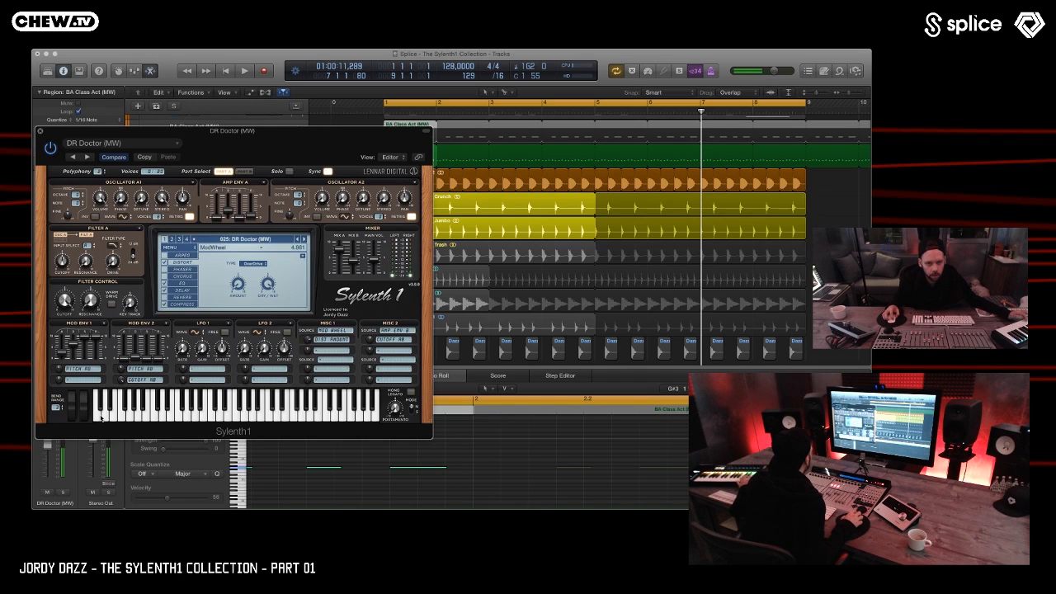
# - Move the synth window out of the way and delete the looped BA Trasher (MW) region from the third track
pyautogui.moveTo(62, 132); pyautogui.dragTo(279, 469)
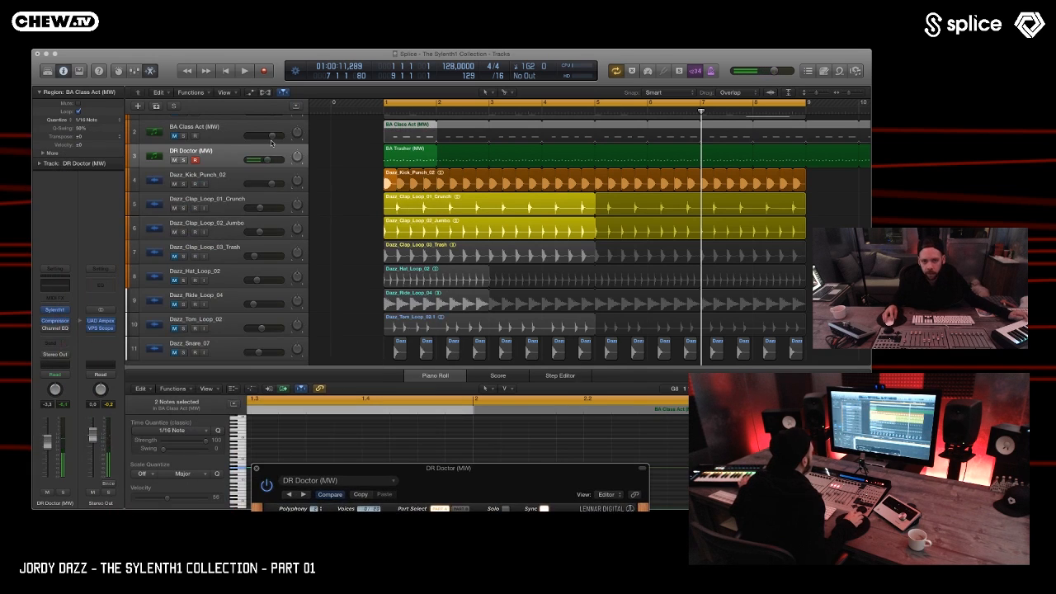
pyautogui.click(448, 162)
pyautogui.press('Delete')
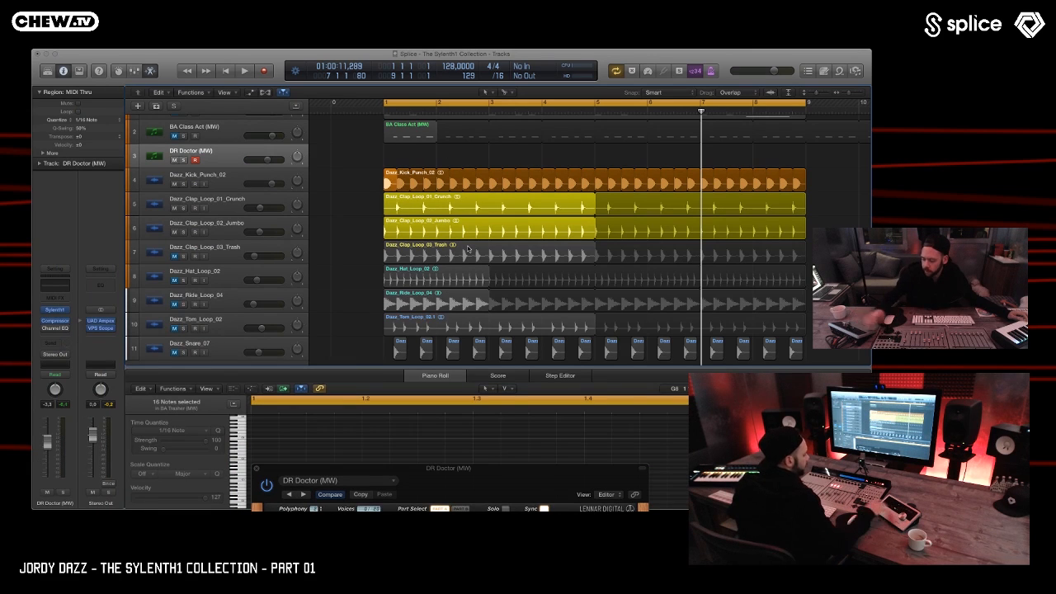
# - Record a two-bar MIDI part on the DR Doctor (MW) track from bar 1, play it back and loop the region
pyautogui.press('Return')
pyautogui.press('space')
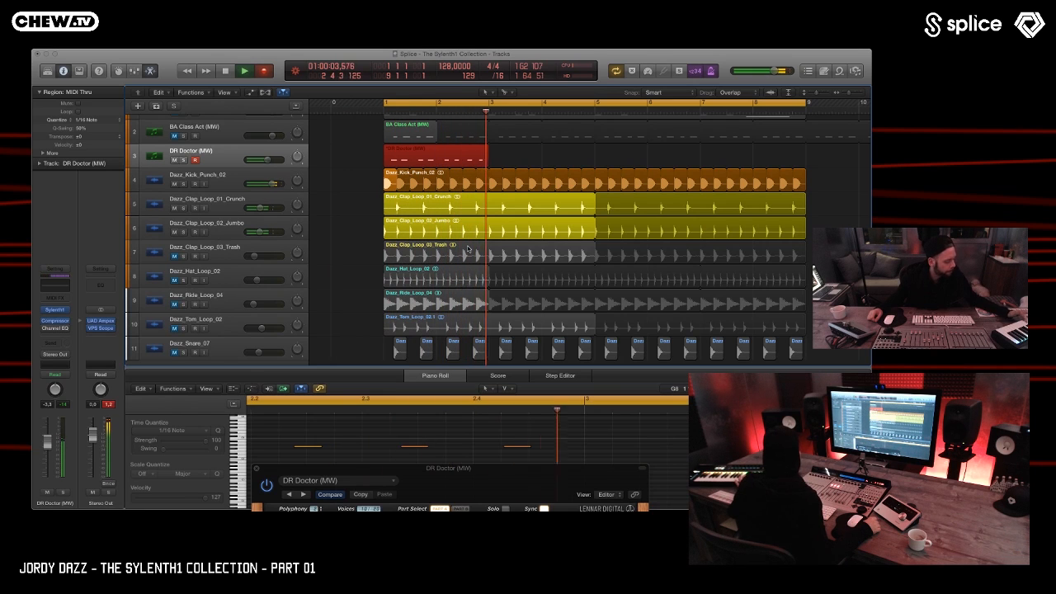
pyautogui.press('space')
pyautogui.click(435, 157)
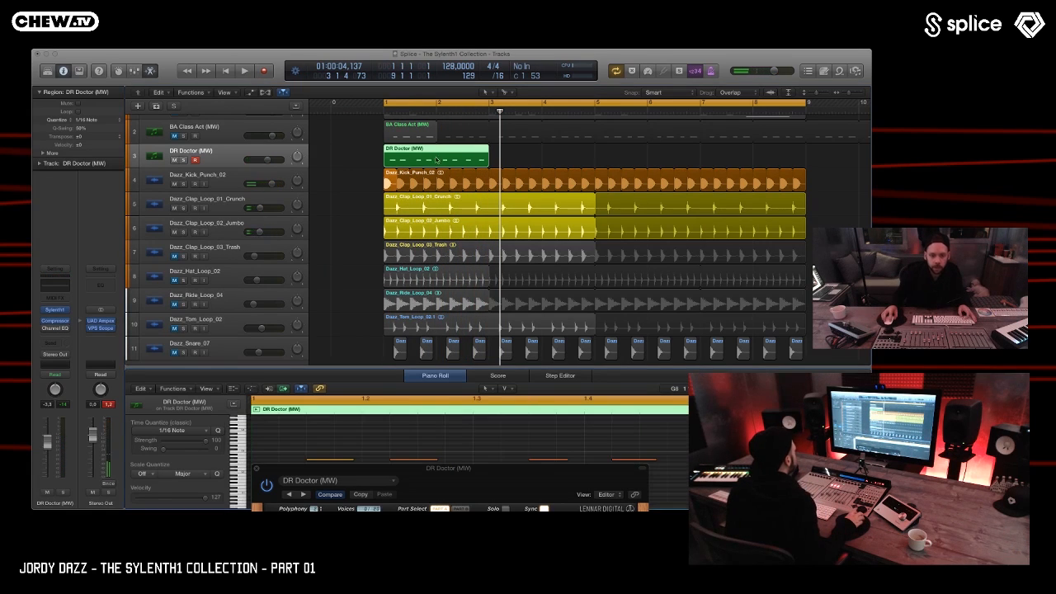
pyautogui.press('Return')
pyautogui.press('space')
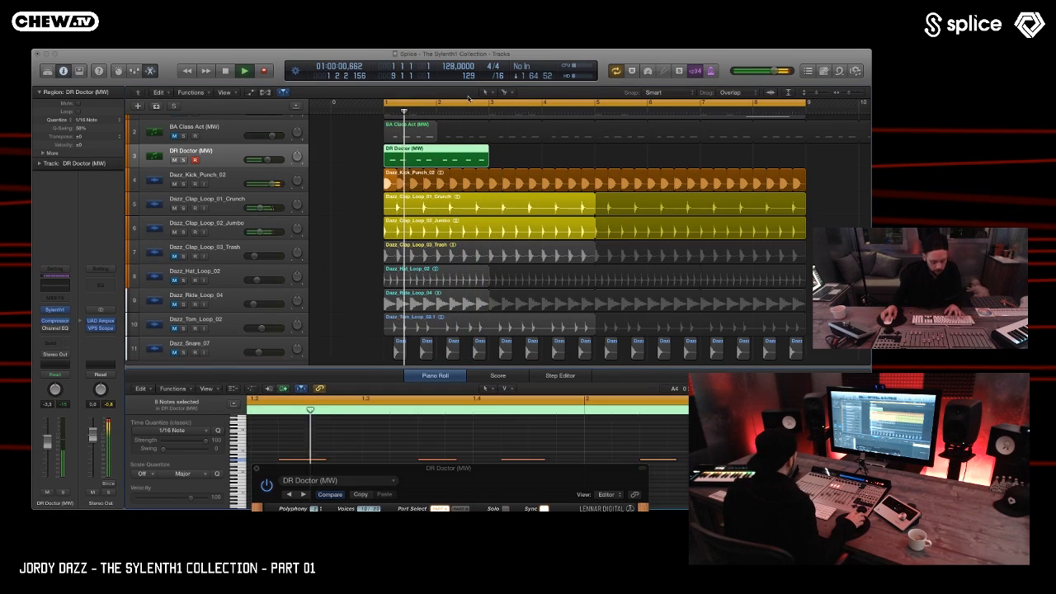
pyautogui.press('l')
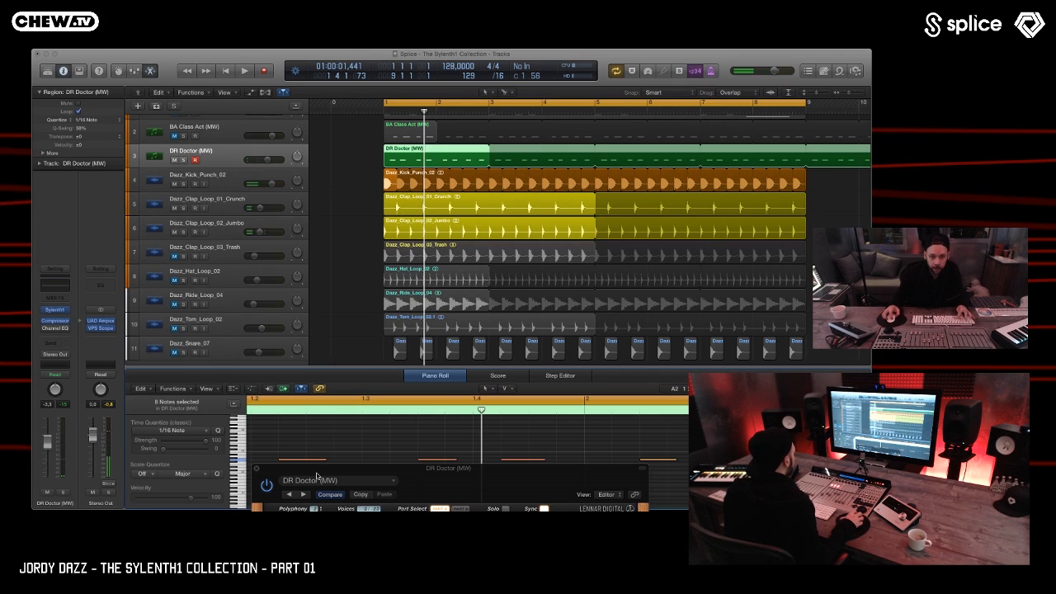
# - Shift all notes in the DR Doctor (MW) region forward in time by about a sixteenth note and play back the loop
pyautogui.click(256, 468)
pyautogui.click(381, 443)
pyautogui.press('super+Left')
pyautogui.press('super+Left')
pyautogui.press('super+Left')
pyautogui.hscroll(-2, 388, 436)
pyautogui.press('super+a')
pyautogui.moveTo(411, 462); pyautogui.dragTo(422, 462)
pyautogui.press('space')
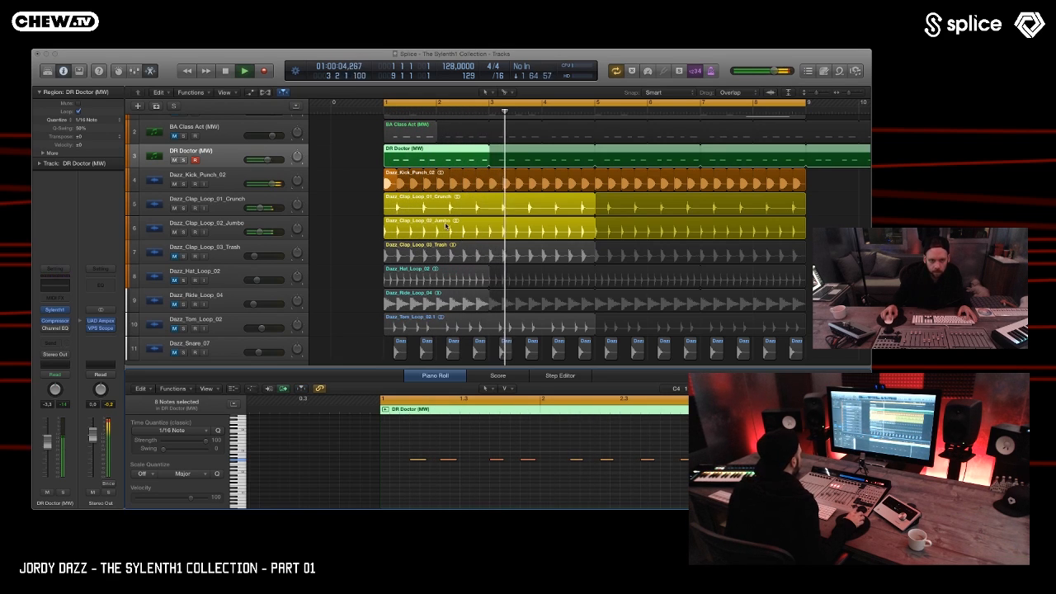
pyautogui.press('space')
# - Open the track's Sylenth1 and the Stereo Out's VPS Scope side by side, and play the loop from the start to view its waveform
pyautogui.click(56, 310)
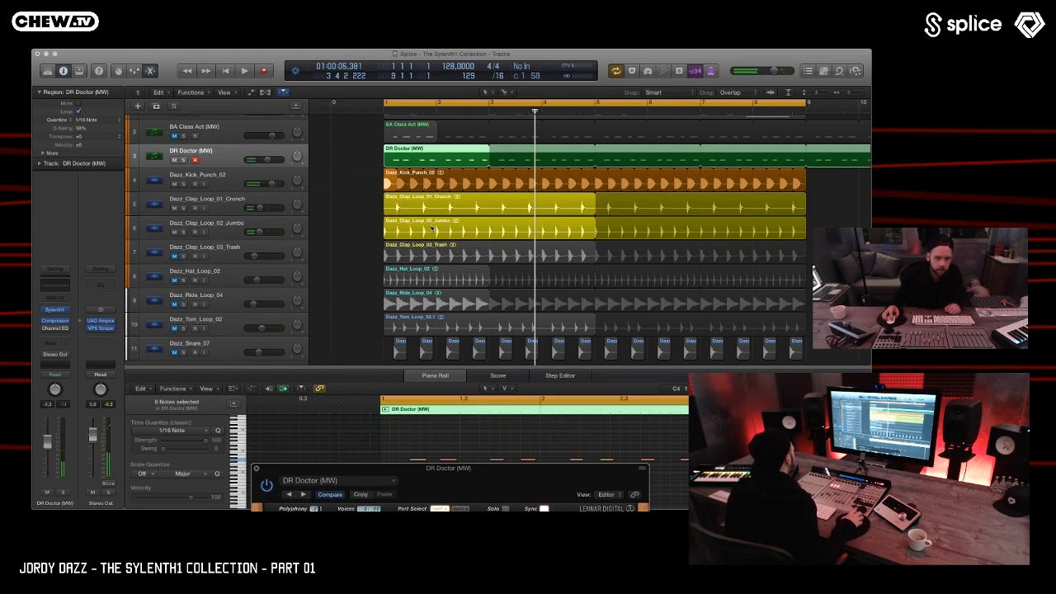
pyautogui.moveTo(427, 470); pyautogui.dragTo(211, 145)
pyautogui.click(100, 328)
pyautogui.press('space')
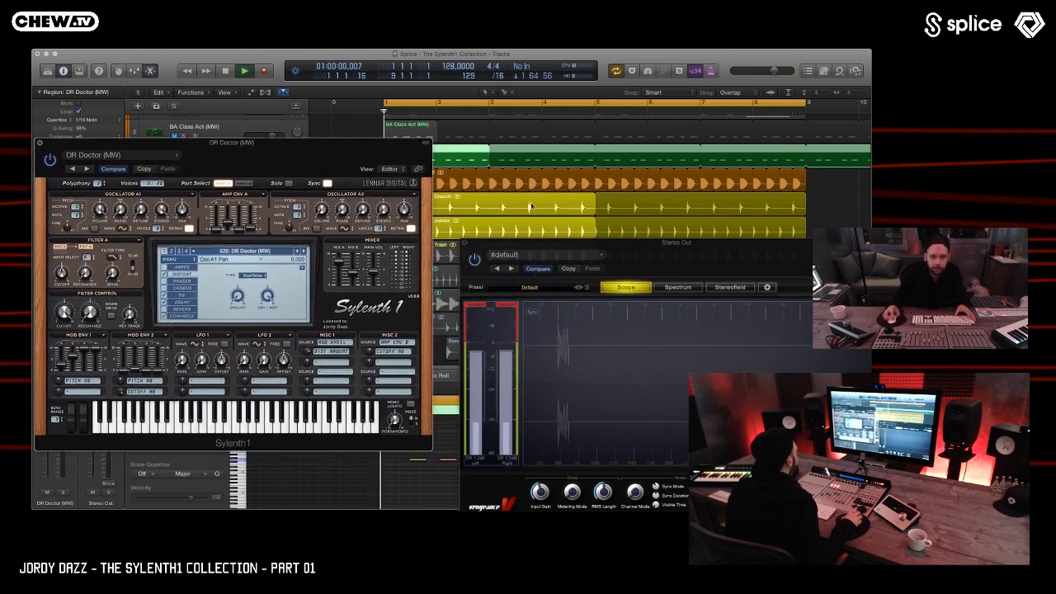
pyautogui.moveTo(621, 247); pyautogui.dragTo(612, 238)
pyautogui.moveTo(591, 142); pyautogui.dragTo(596, 156)
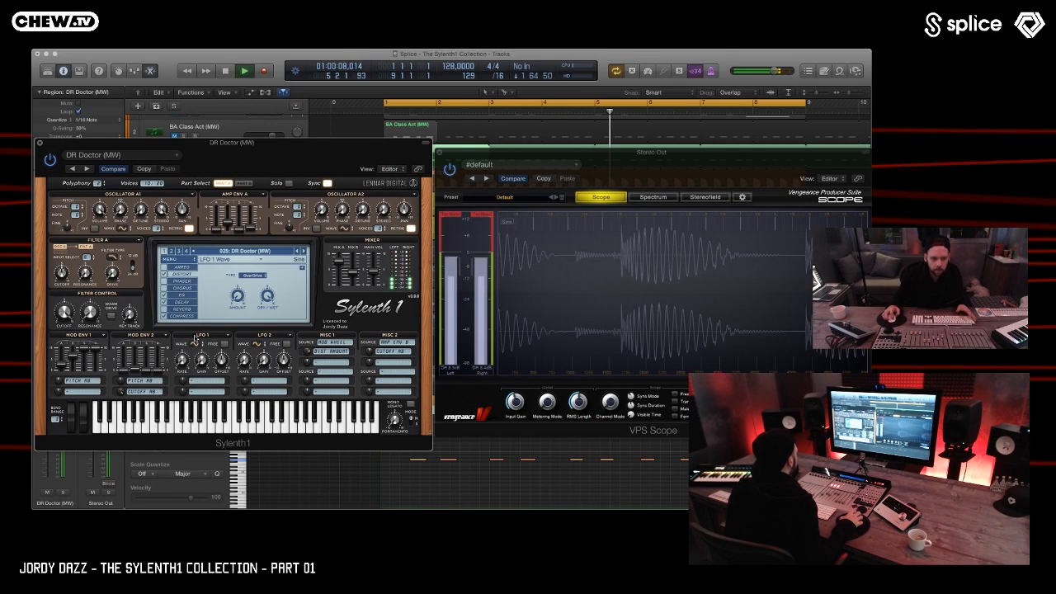
pyautogui.press('space')
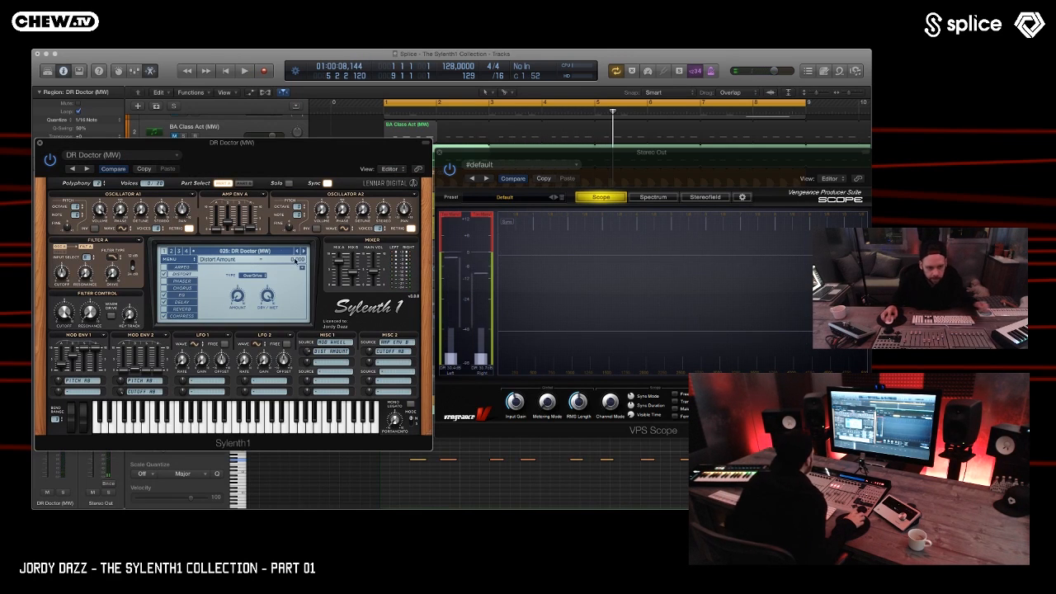
# - Step Sylenth1 through the DR Fingersnap preset to DR Glowsticks and audition each sound
pyautogui.click(303, 251)
pyautogui.click(303, 251)
pyautogui.click(303, 251)
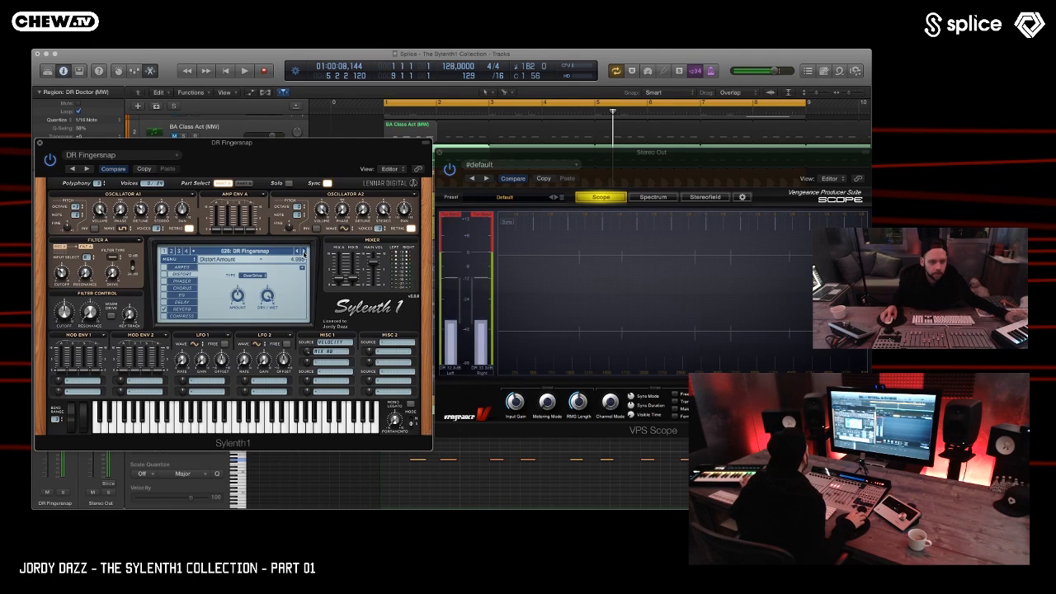
pyautogui.click(302, 252)
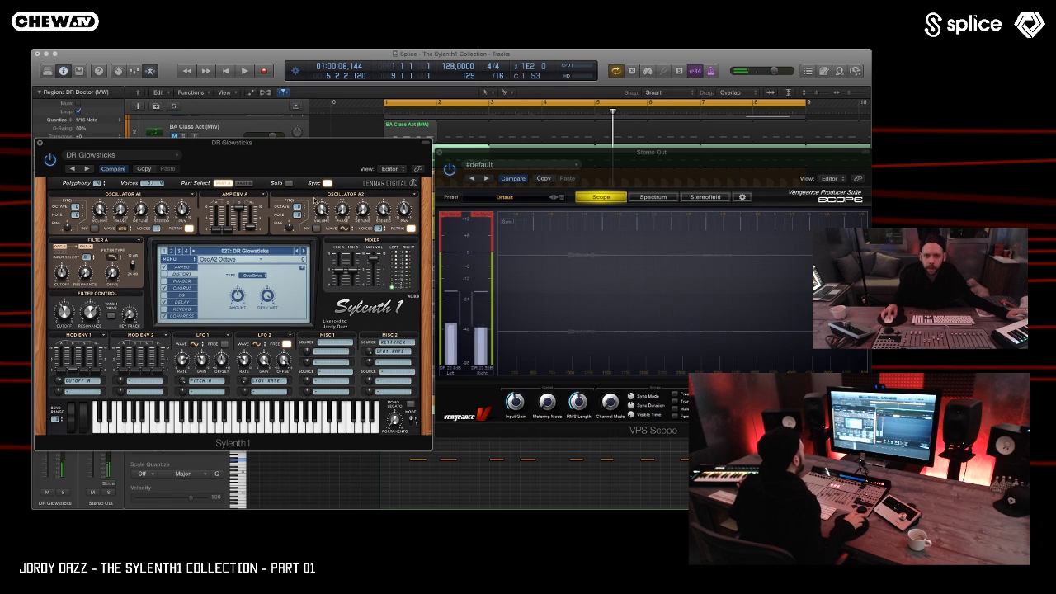
# - Hide the plug-in windows, place the playhead ahead of bar 1 and delete the looped DR Doctor (MW) region
pyautogui.moveTo(272, 141); pyautogui.dragTo(271, 151)
pyautogui.click(320, 108)
pyautogui.press('v')
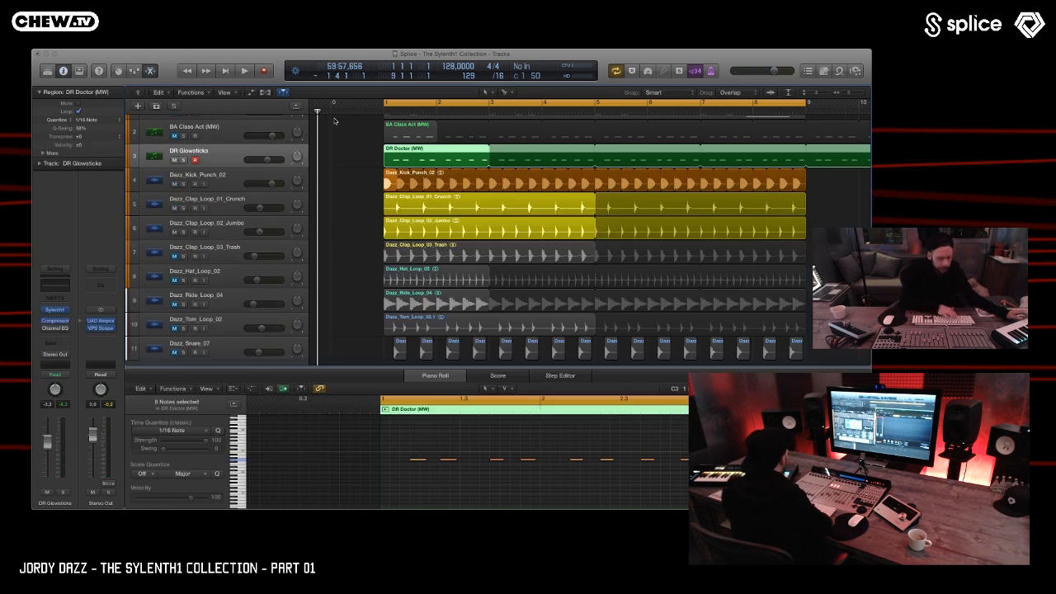
pyautogui.press('Delete')
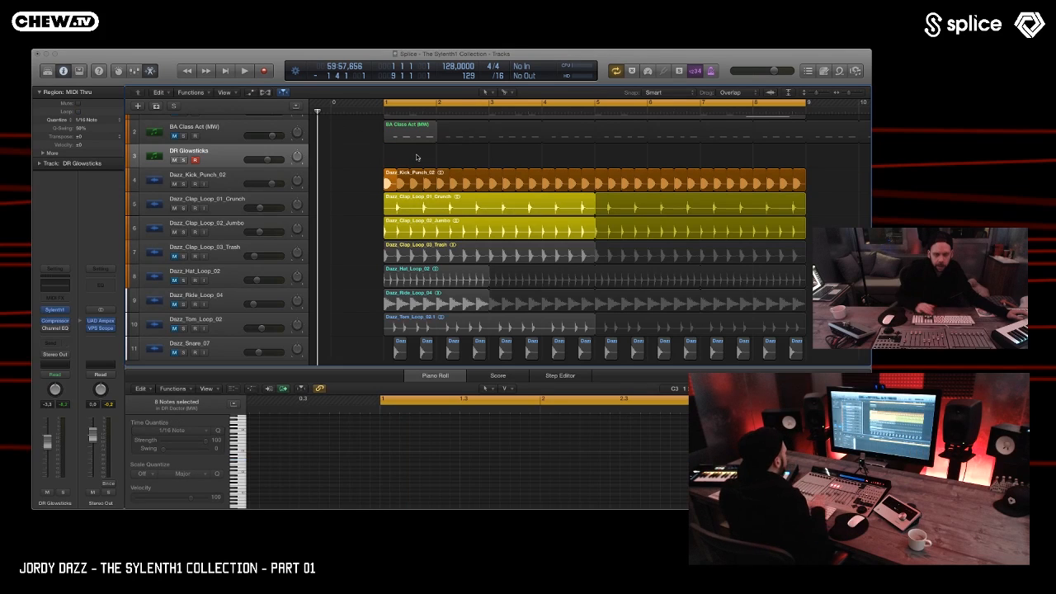
pyautogui.press('space')
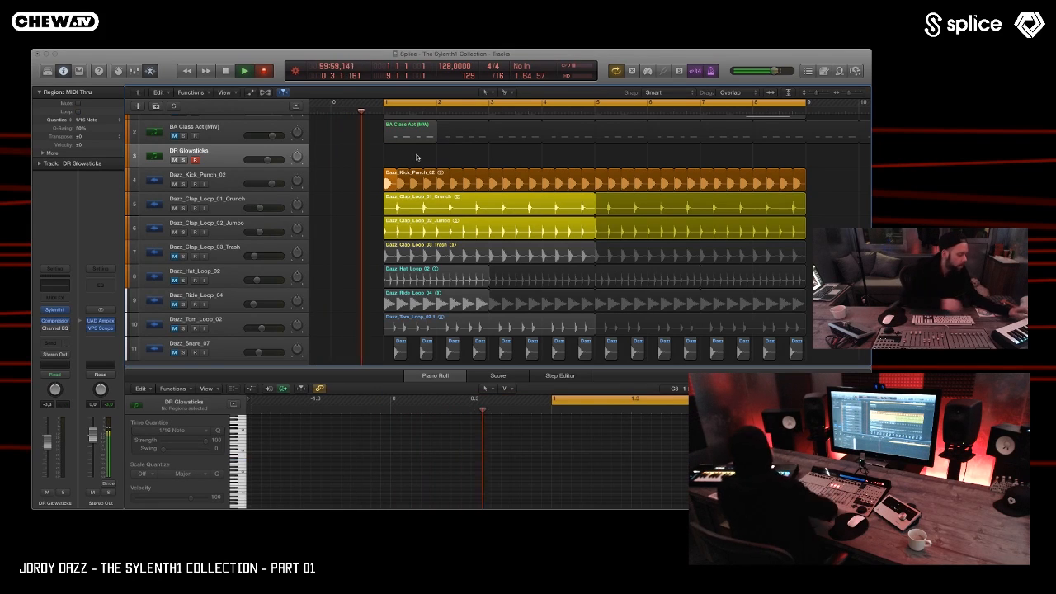
pyautogui.doubleClick(417, 157)
pyautogui.press('space')
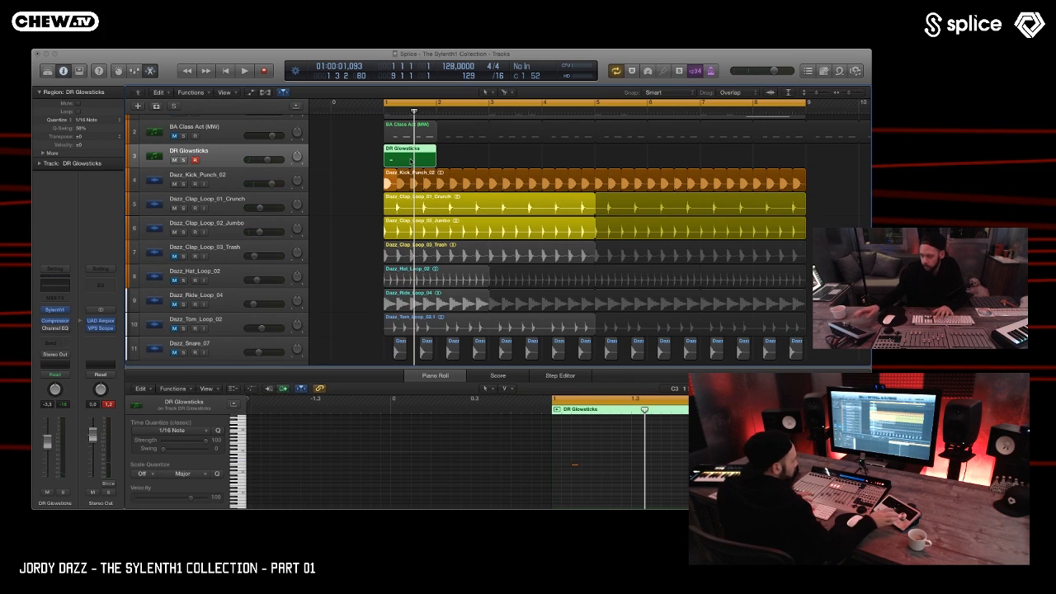
pyautogui.press('XF86AudioLowerVolume')
pyautogui.press('Delete')
# - Record a two-bar MIDI part on the DR Glowsticks track, raise the system volume during playback and loop the region
pyautogui.press('space')
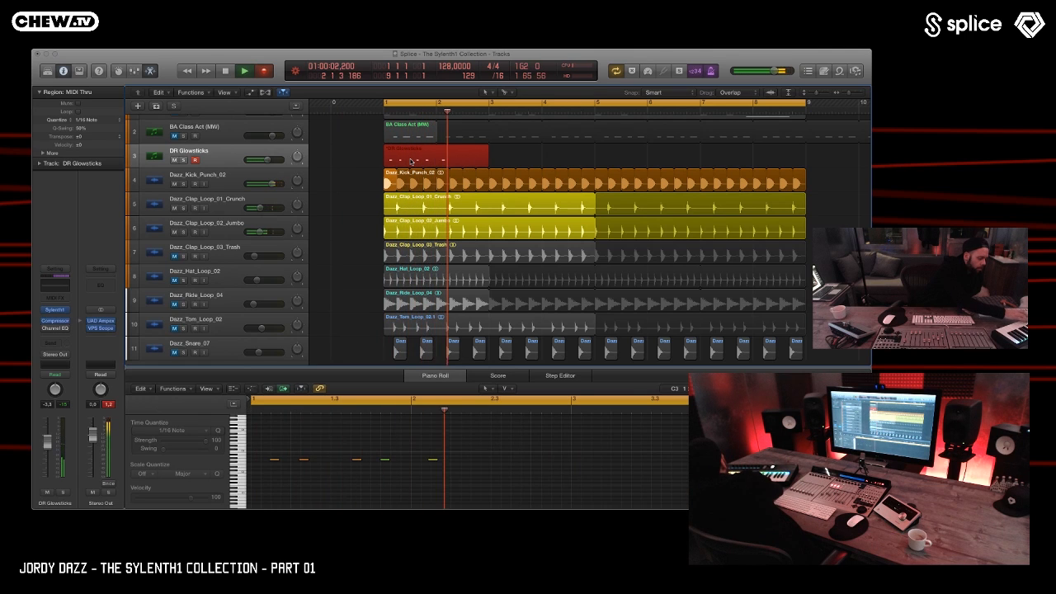
pyautogui.press('space')
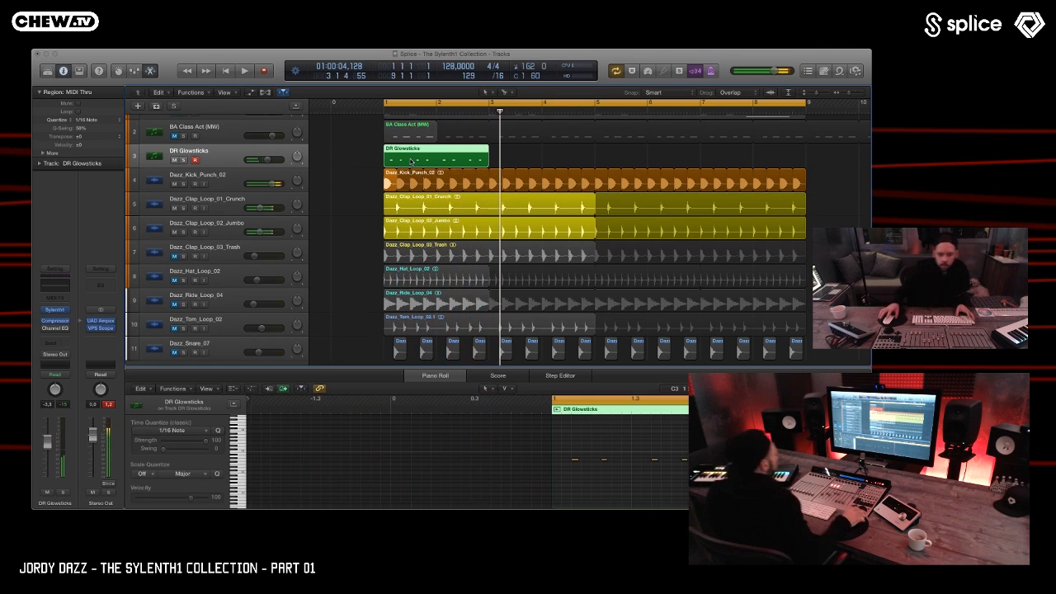
pyautogui.press('space')
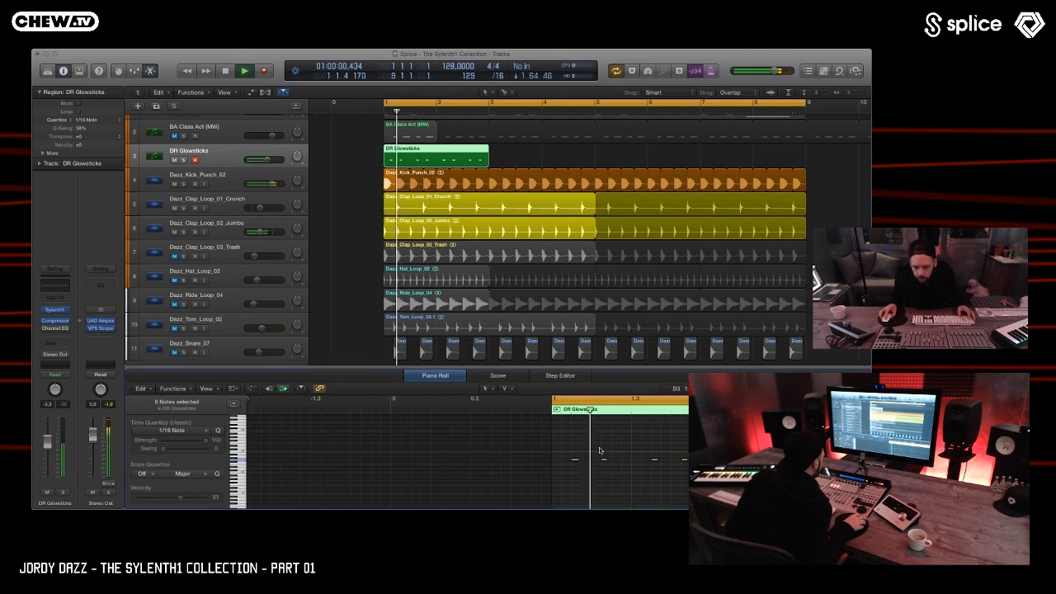
pyautogui.press('XF86AudioRaiseVolume')
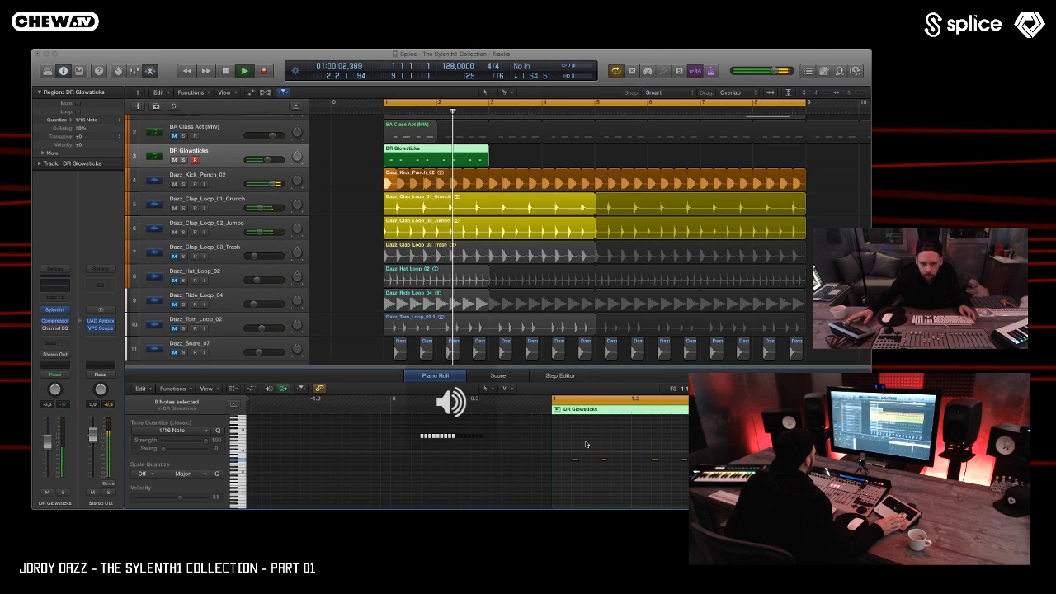
pyautogui.press('l')
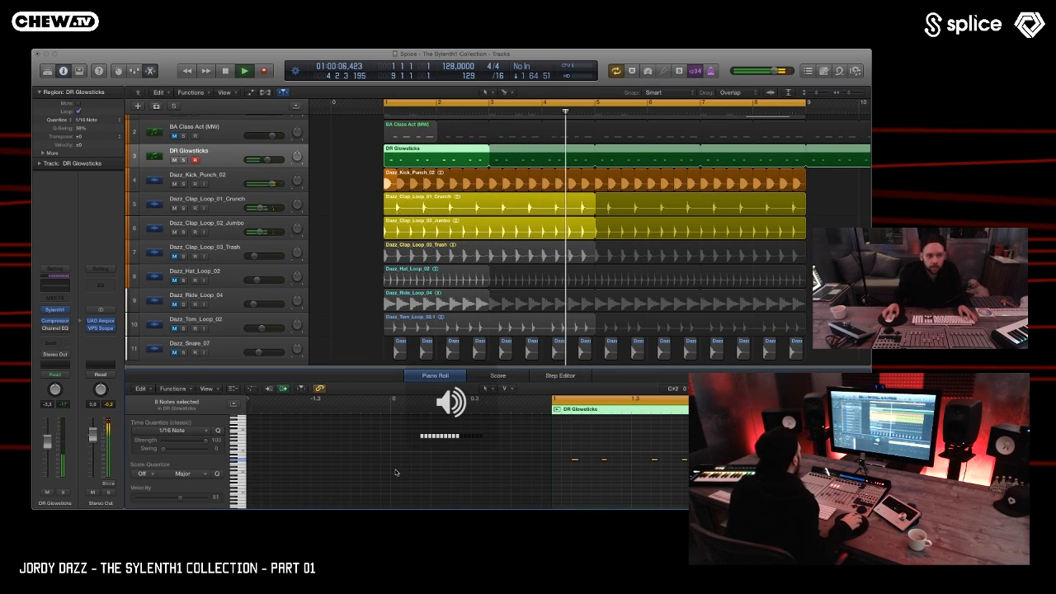
pyautogui.press('space')
pyautogui.hscroll(3, 217, 195)
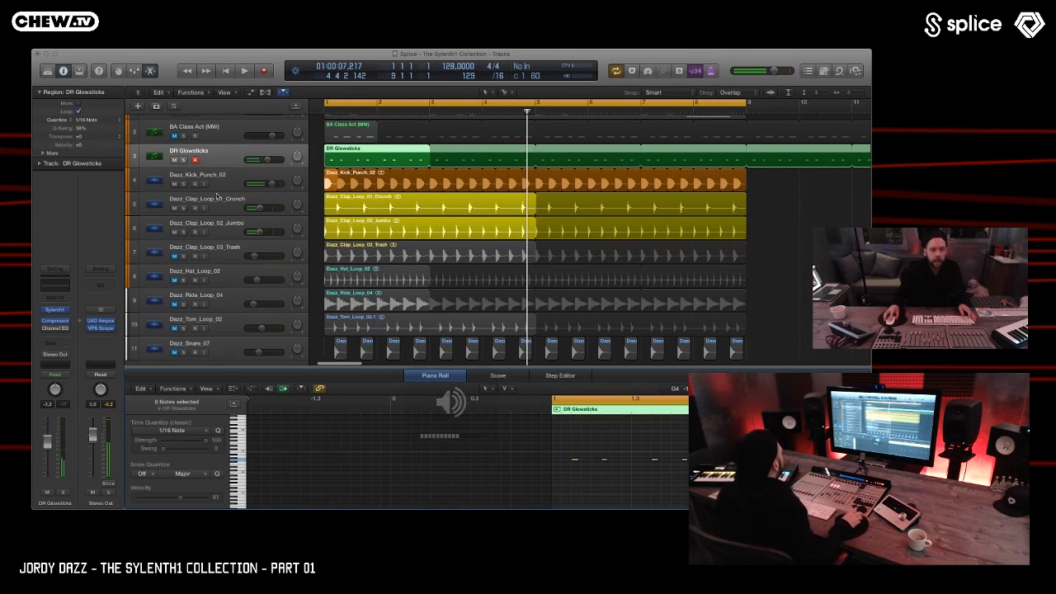
# - Show Sylenth1 again beside the scope and load the DR Milkshaker preset to audition it
pyautogui.click(54, 310)
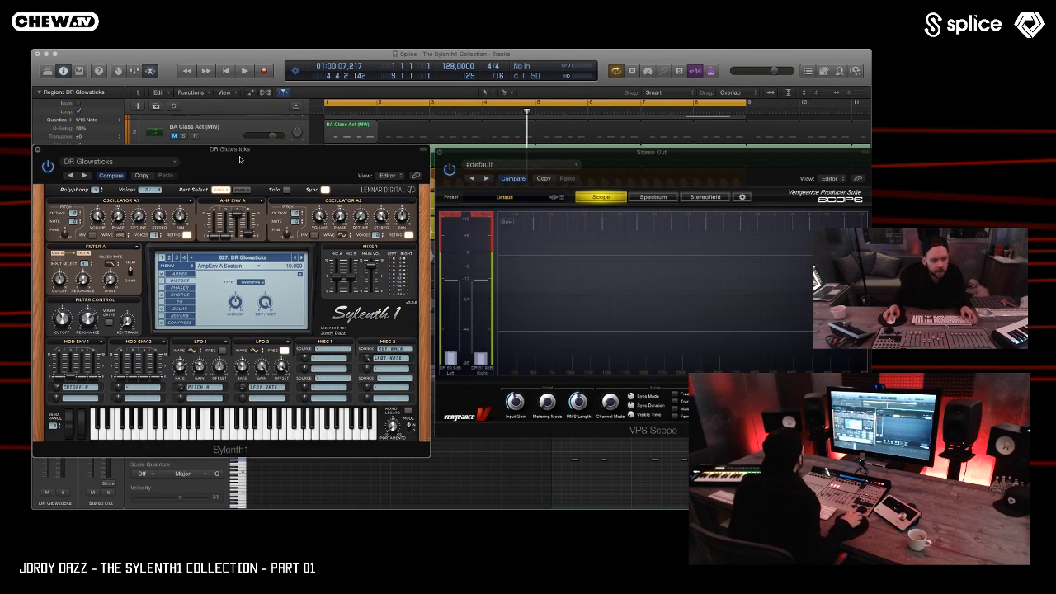
pyautogui.moveTo(234, 166); pyautogui.dragTo(259, 166)
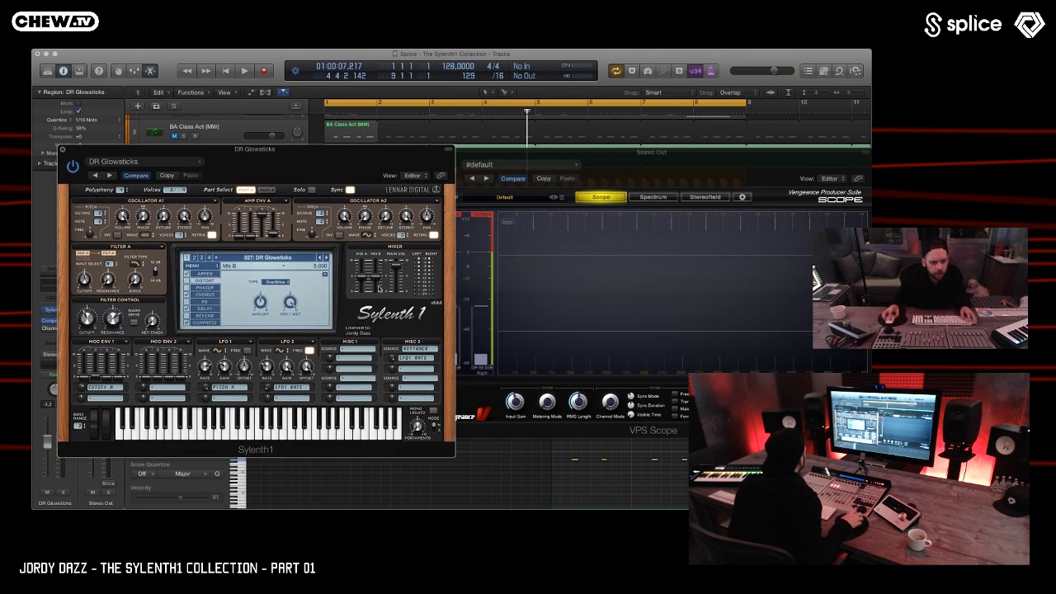
pyautogui.moveTo(403, 148); pyautogui.dragTo(376, 152)
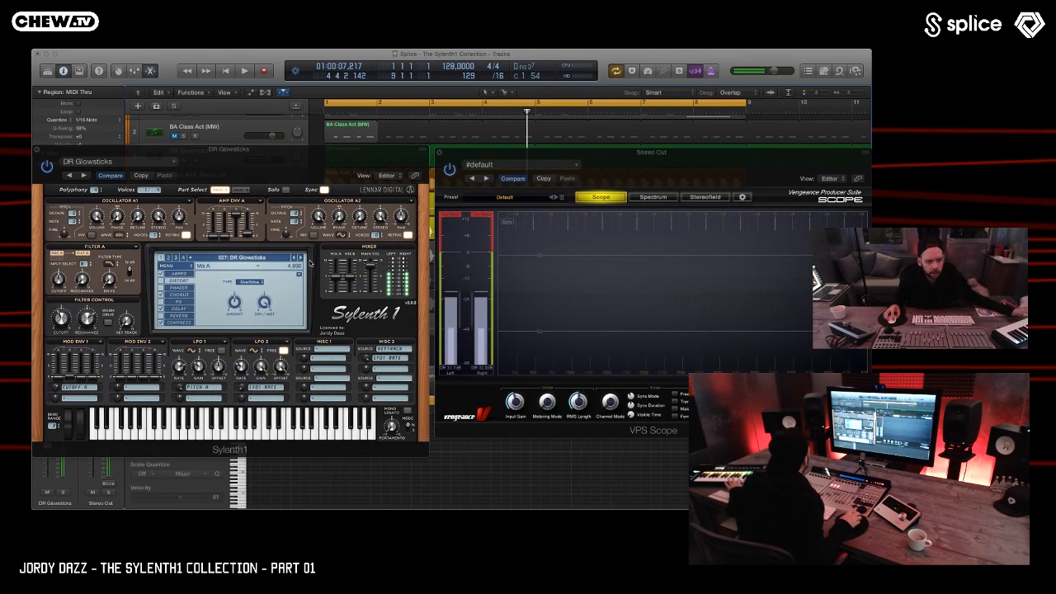
pyautogui.click(301, 258)
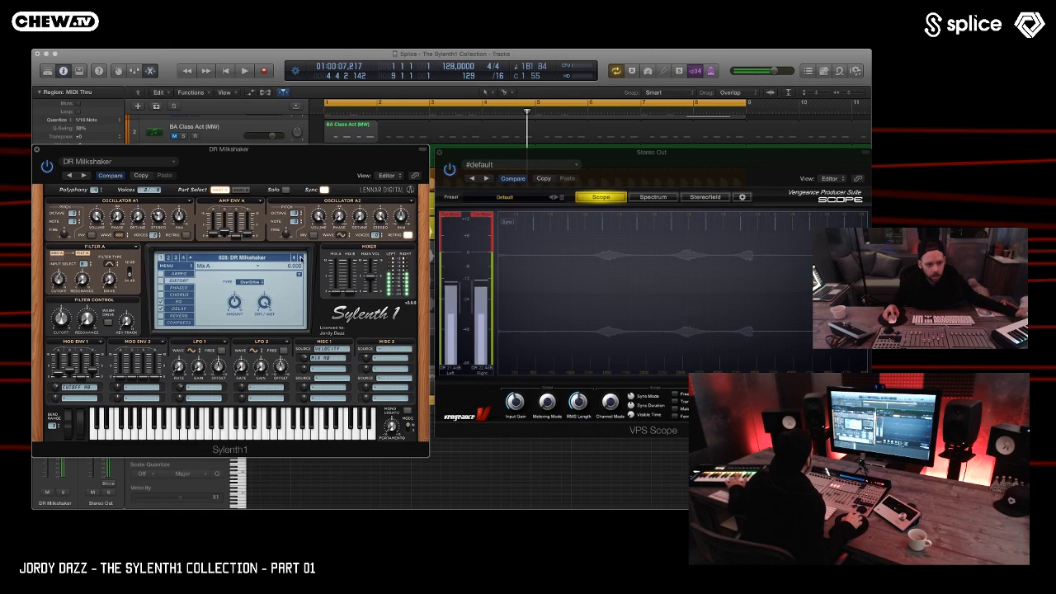
# - Load the DR Snare Builder (MW) preset and sweep its mod wheel up and back down to 0 while auditioning it
pyautogui.click(301, 258)
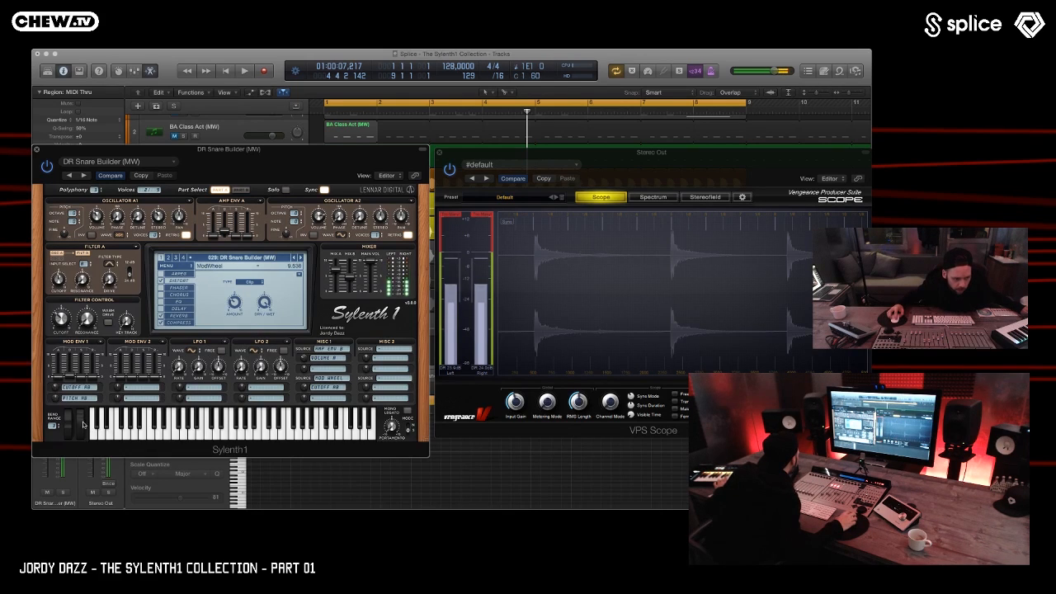
pyautogui.moveTo(81, 511); pyautogui.dragTo(83, 409)
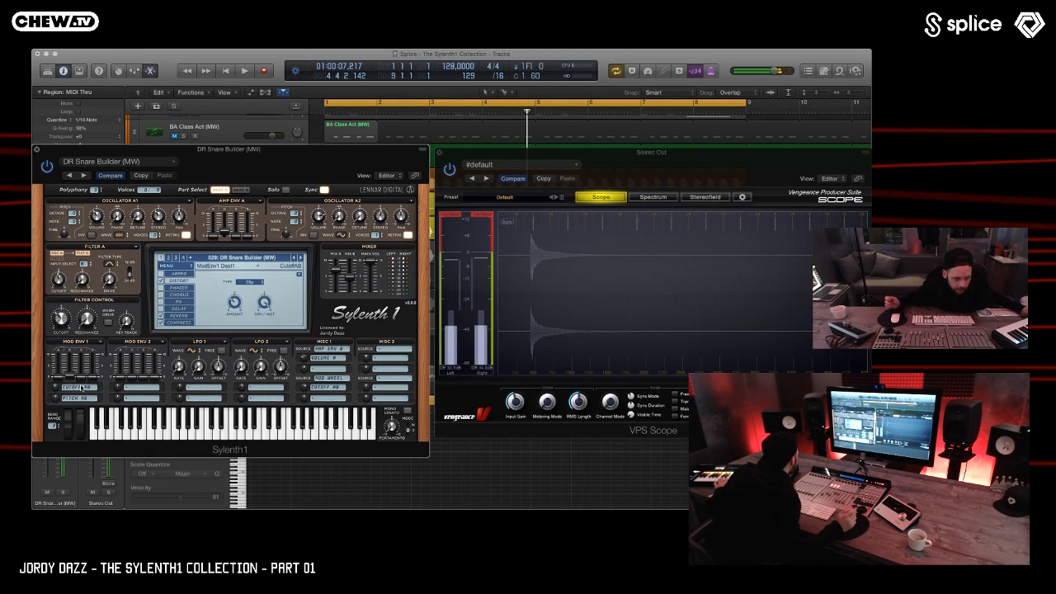
pyautogui.moveTo(81, 422); pyautogui.dragTo(85, 483)
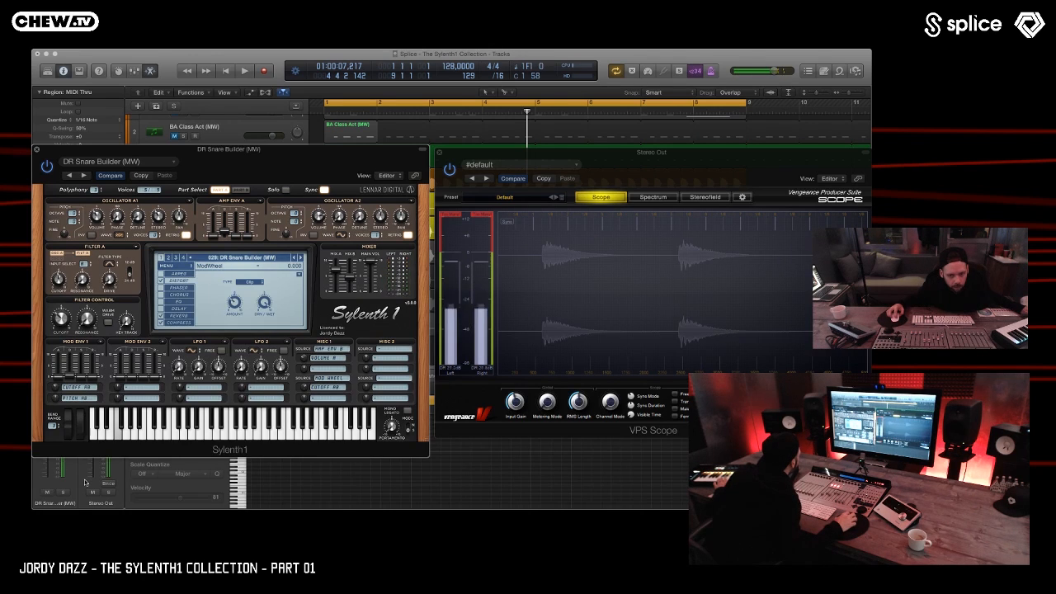
# - Raise the mod wheel to 10 on the DR Snare Builder (MW) preset to demonstrate its full range
pyautogui.moveTo(85, 482)
pyautogui.mouseDown()
pyautogui.moveTo(89, 426)
pyautogui.moveTo(89, 474)
pyautogui.mouseUp()
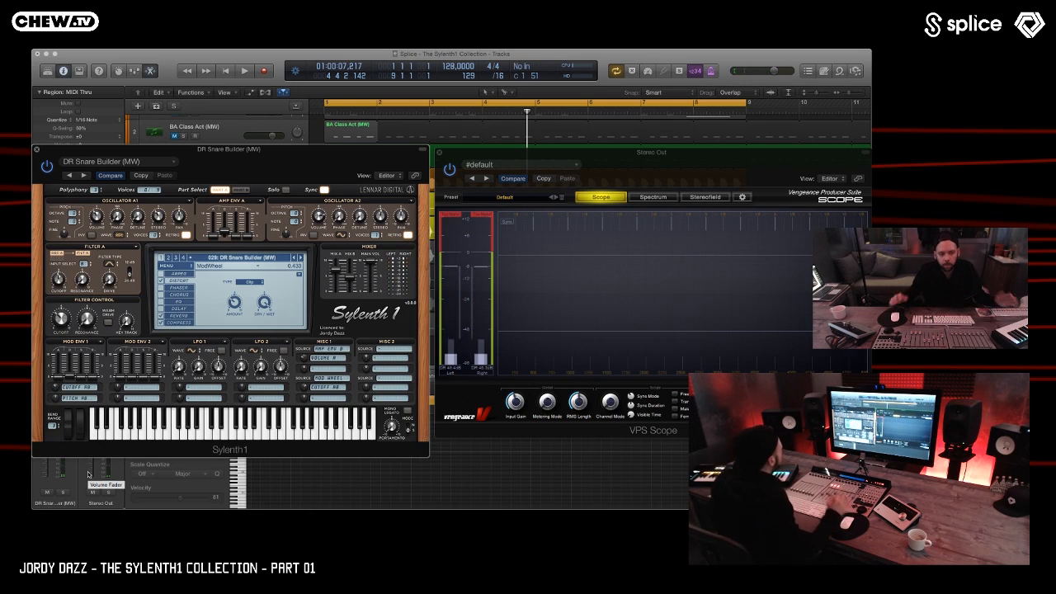
pyautogui.moveTo(82, 430); pyautogui.dragTo(114, 327)
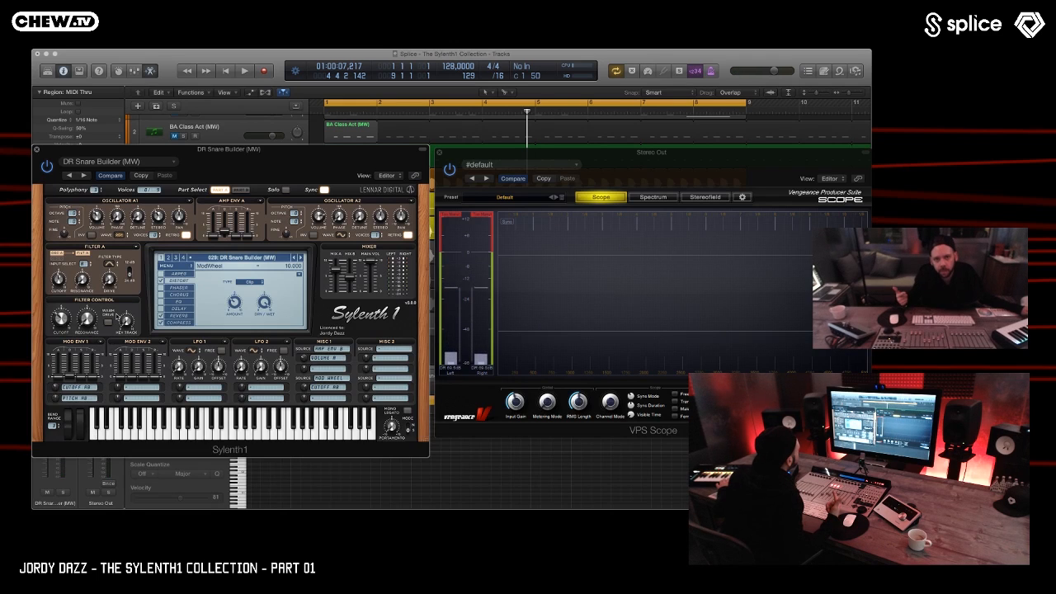
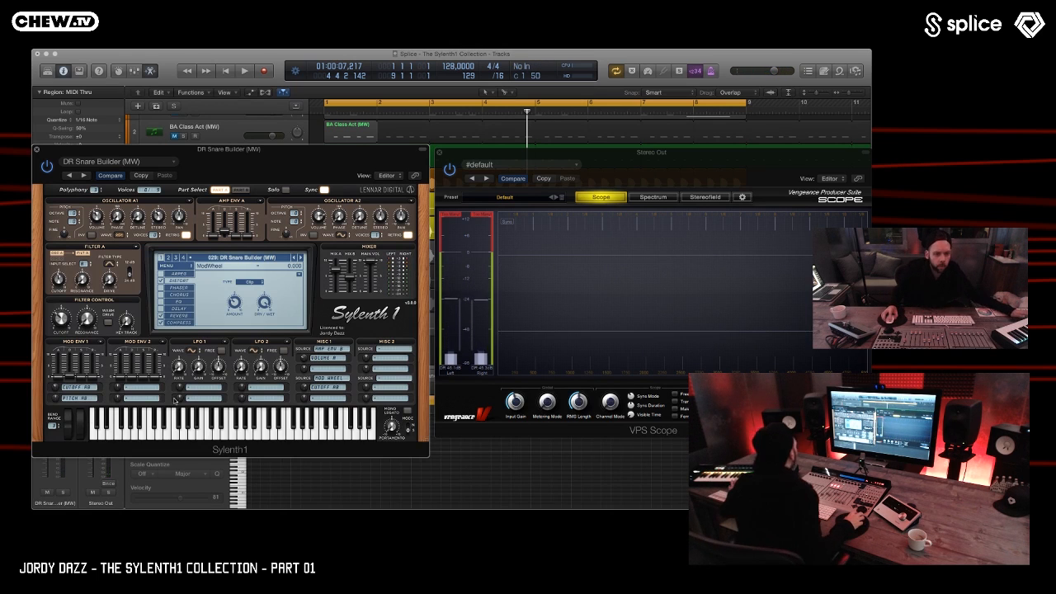
# - Load the FX Arrows (MW) preset and sweep its mod wheel up and down while auditioning it at a higher system volume
pyautogui.click(300, 258)
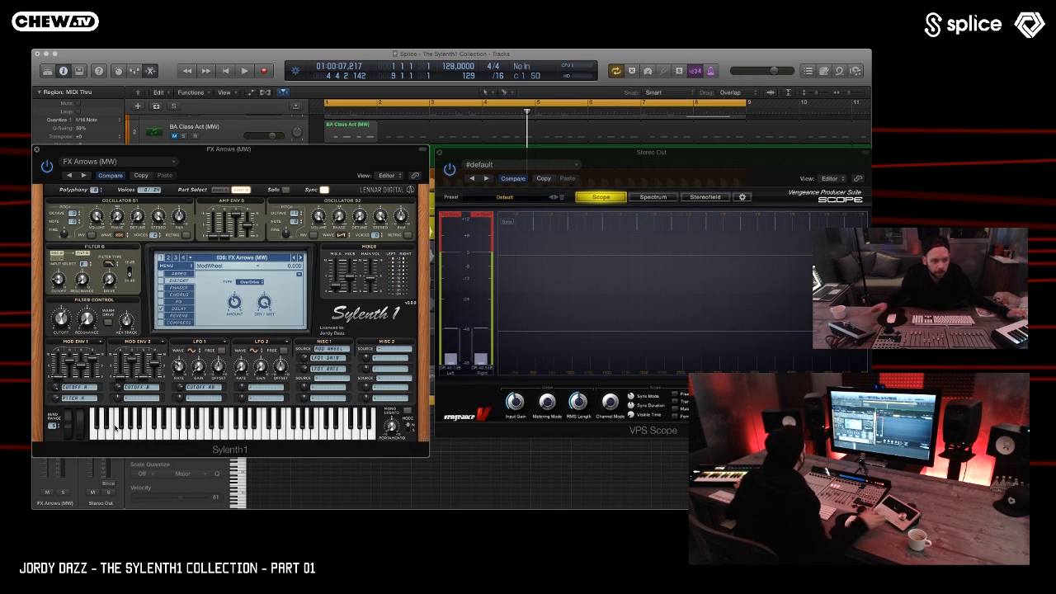
pyautogui.press('XF86AudioRaiseVolume')
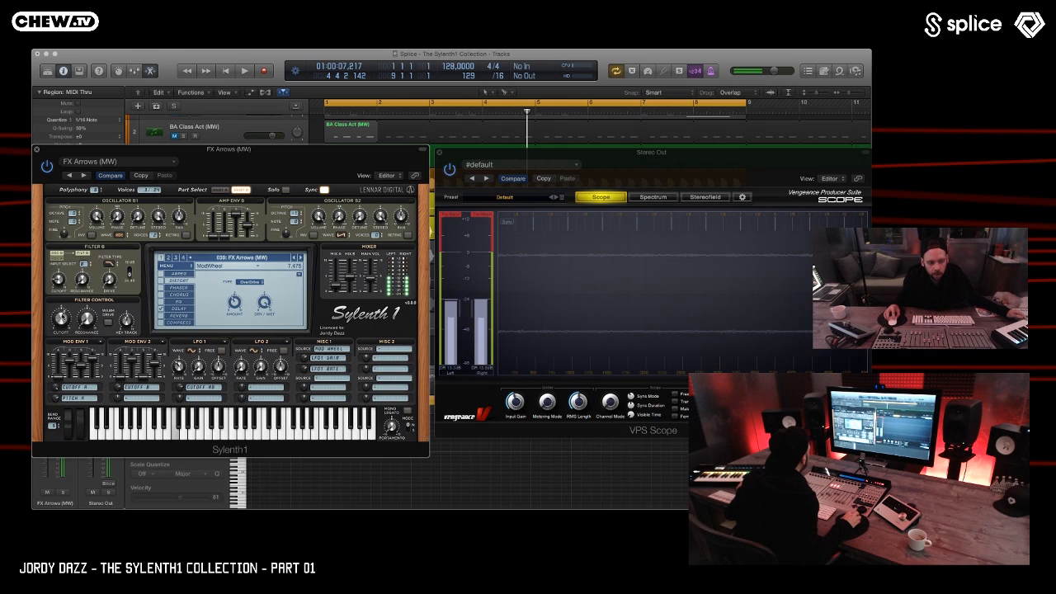
pyautogui.moveTo(64, 368)
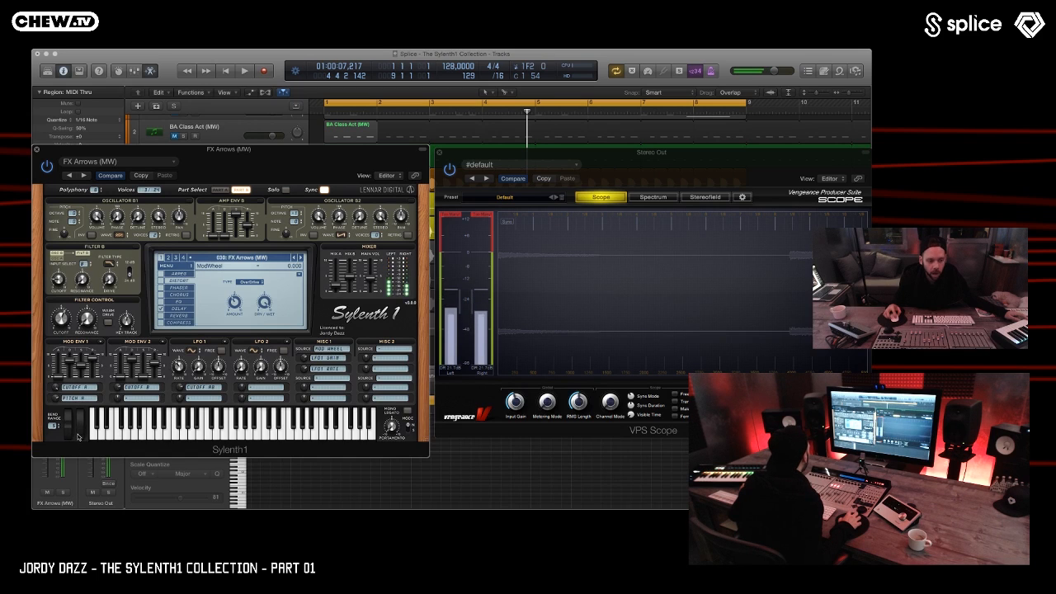
pyautogui.moveTo(82, 435)
pyautogui.mouseDown()
pyautogui.moveTo(84, 355)
pyautogui.moveTo(87, 434)
pyautogui.mouseUp()
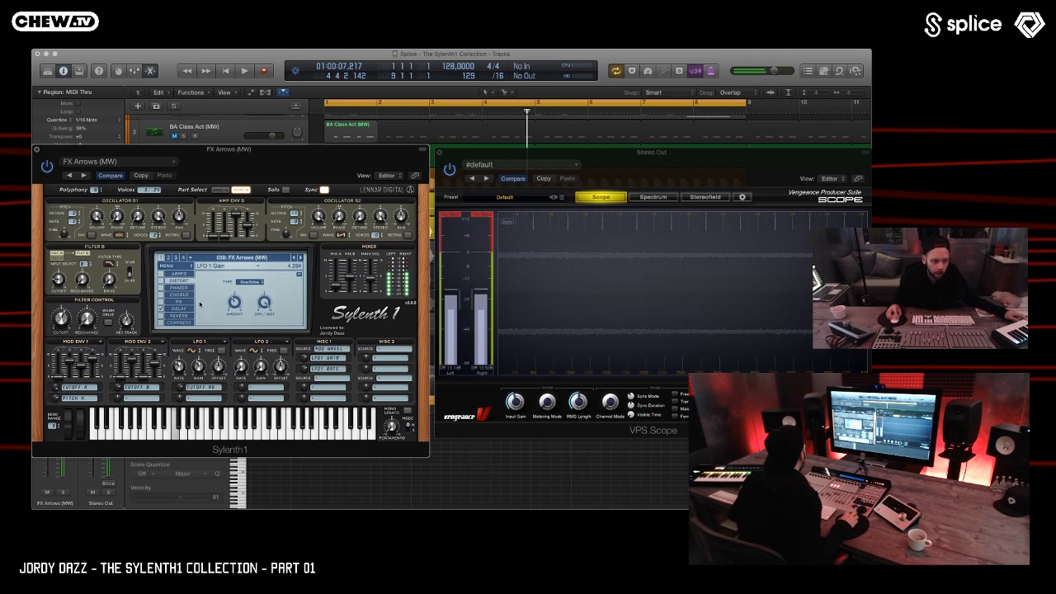
pyautogui.moveTo(81, 427); pyautogui.dragTo(81, 361)
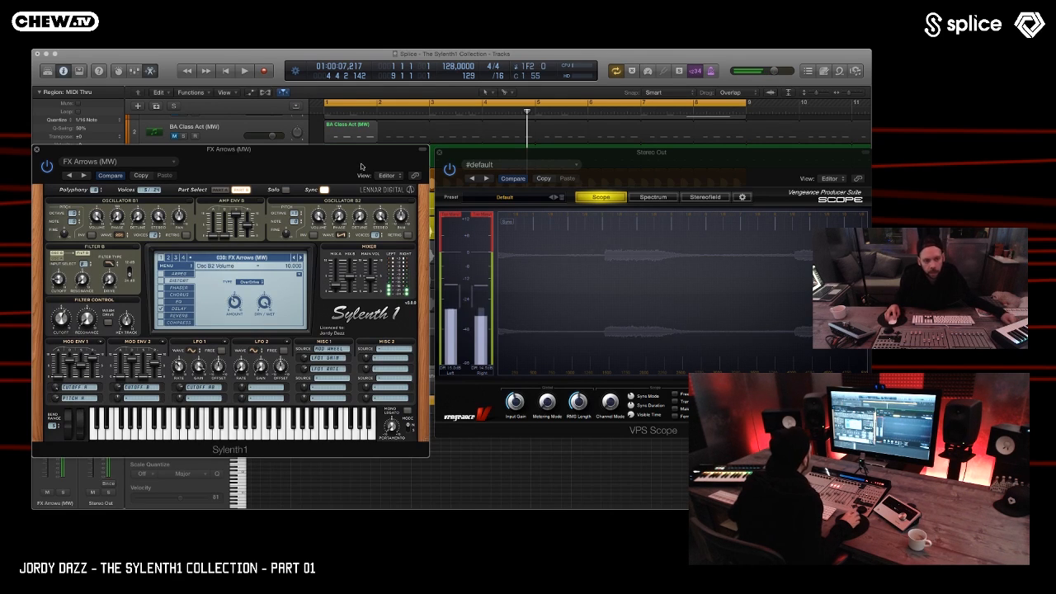
# - Load the FX Bubbles preset, show part A with oscillator A1 kept on the Pulse waveform, and display the reverb settings
pyautogui.click(301, 257)
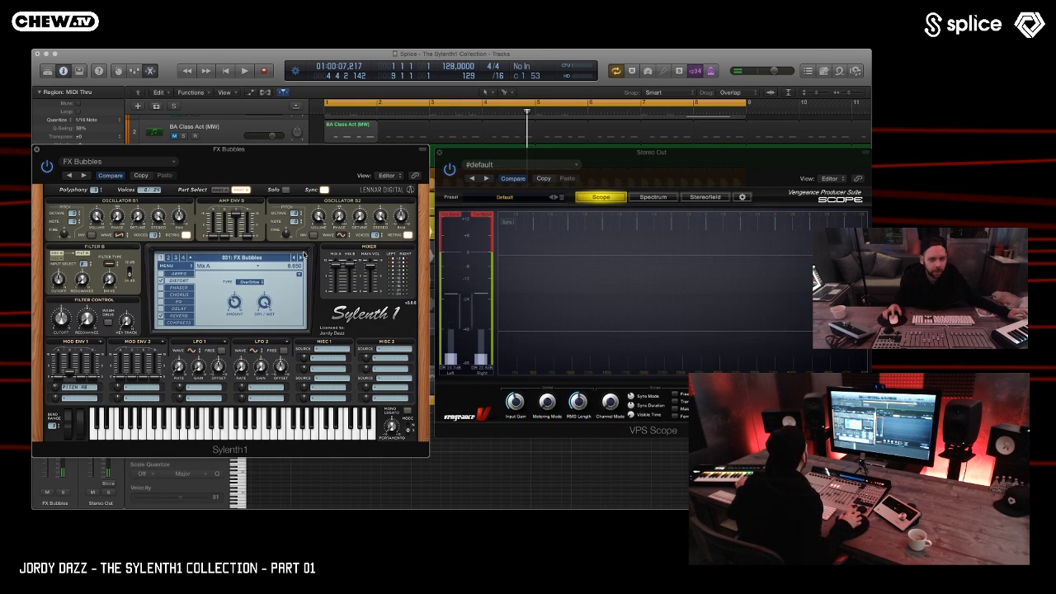
pyautogui.click(221, 189)
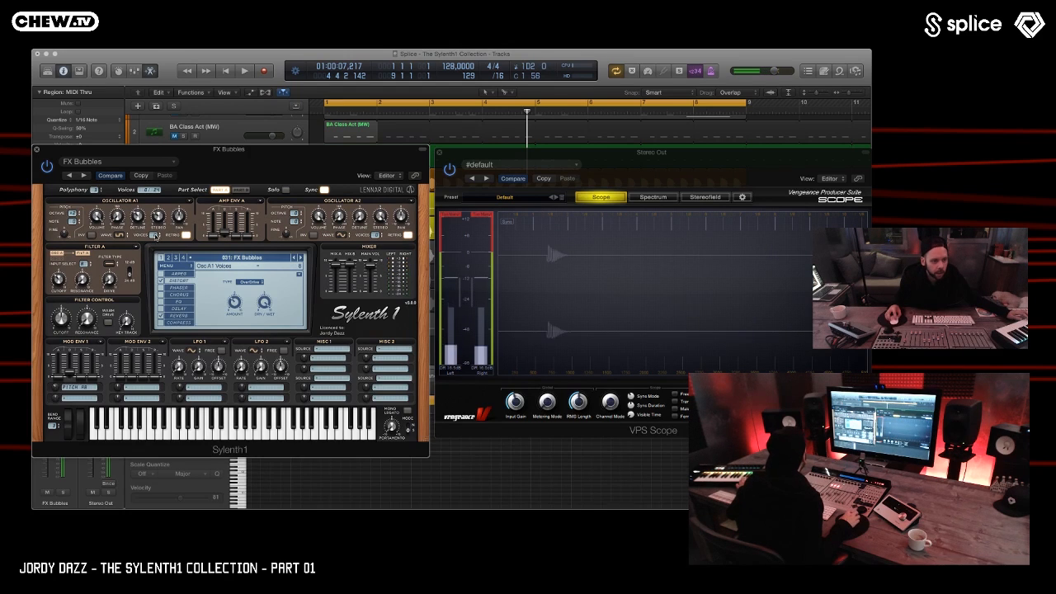
pyautogui.click(121, 235)
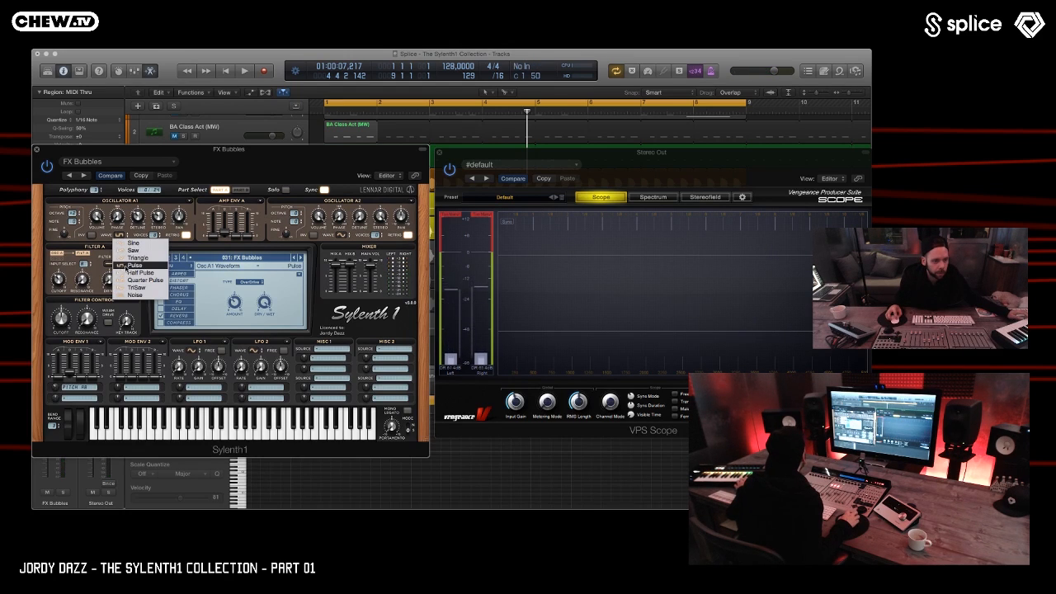
pyautogui.click(121, 265)
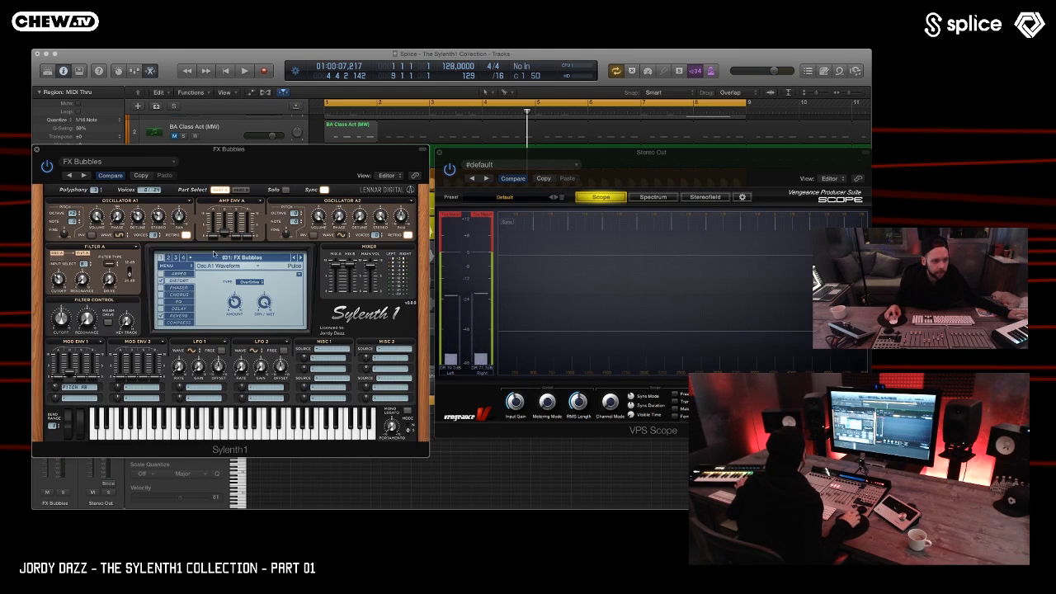
pyautogui.click(182, 316)
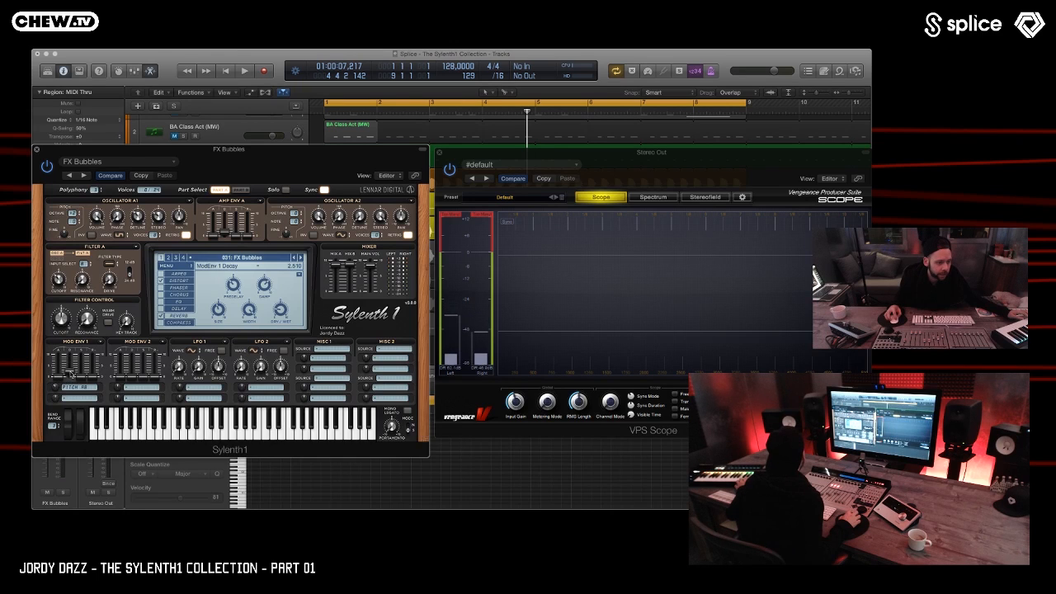
# - Assign Mod Env 1's first destination to Pitch A and adjust its modulation amount and decay while auditioning FX Bubbles
pyautogui.click(79, 388)
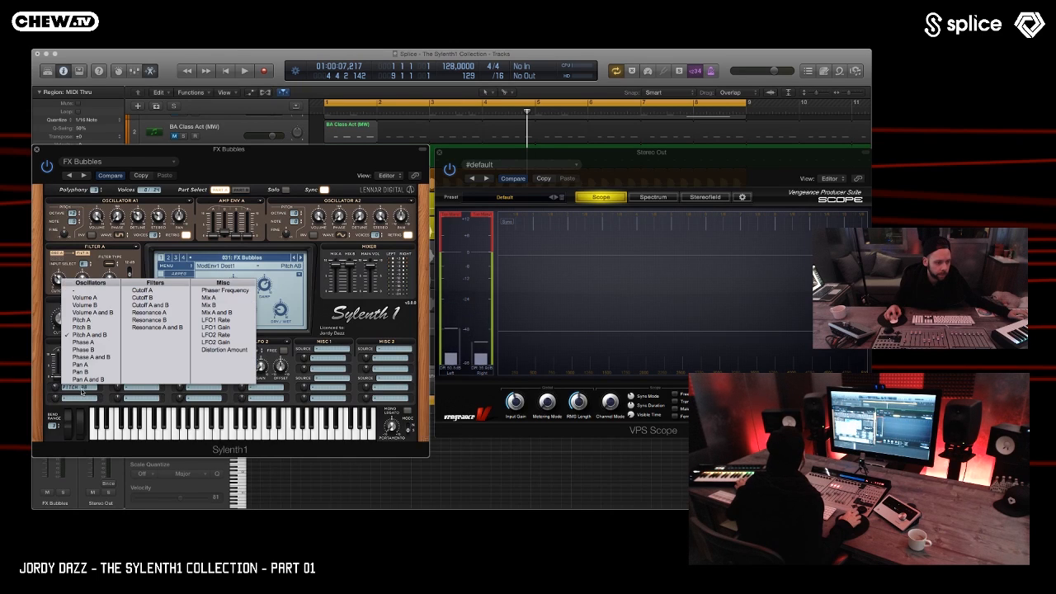
pyautogui.click(90, 320)
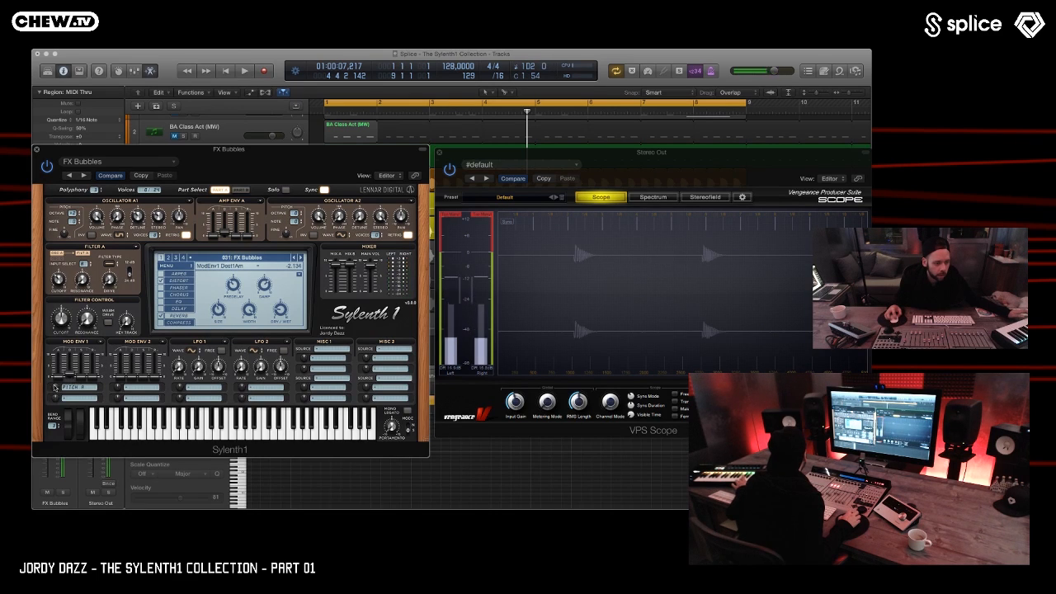
pyautogui.moveTo(57, 387); pyautogui.dragTo(58, 347)
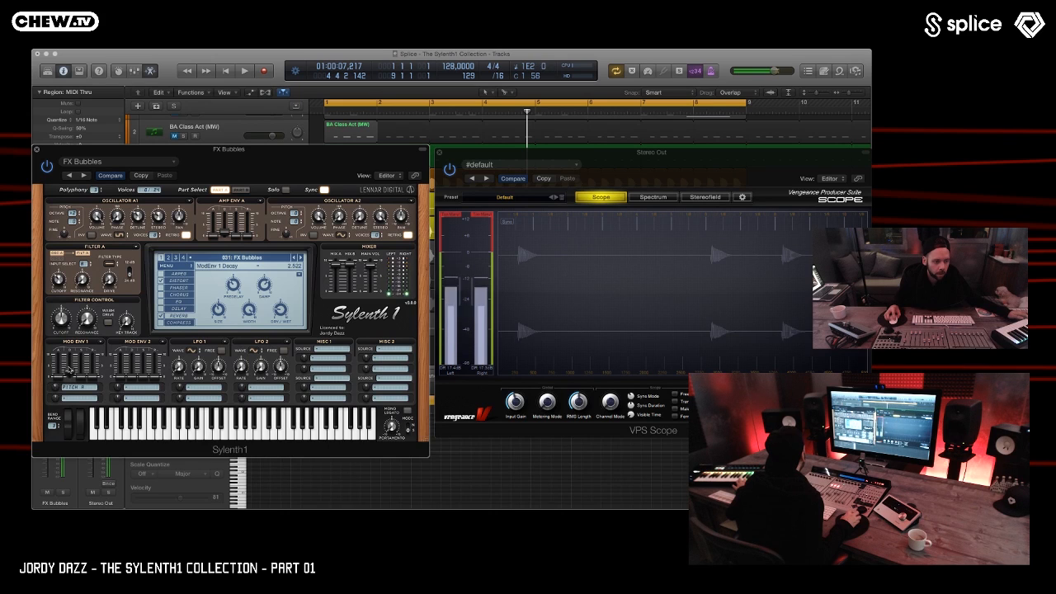
pyautogui.moveTo(68, 363); pyautogui.dragTo(69, 376)
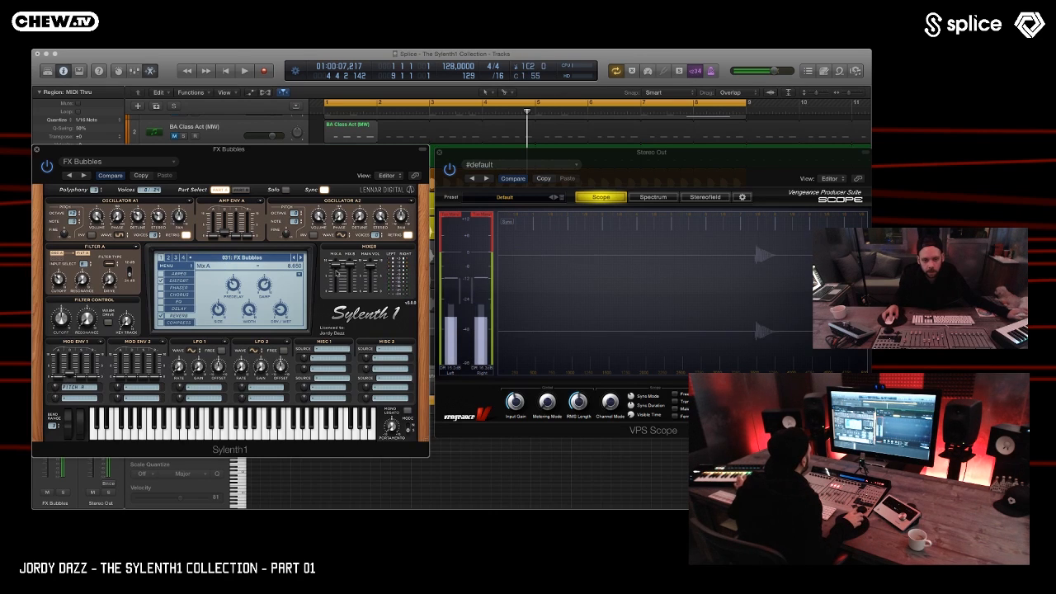
# - Load the FX Drop Noise (MW) preset, lower the system volume and sweep the mod wheel while auditioning it
pyautogui.click(301, 258)
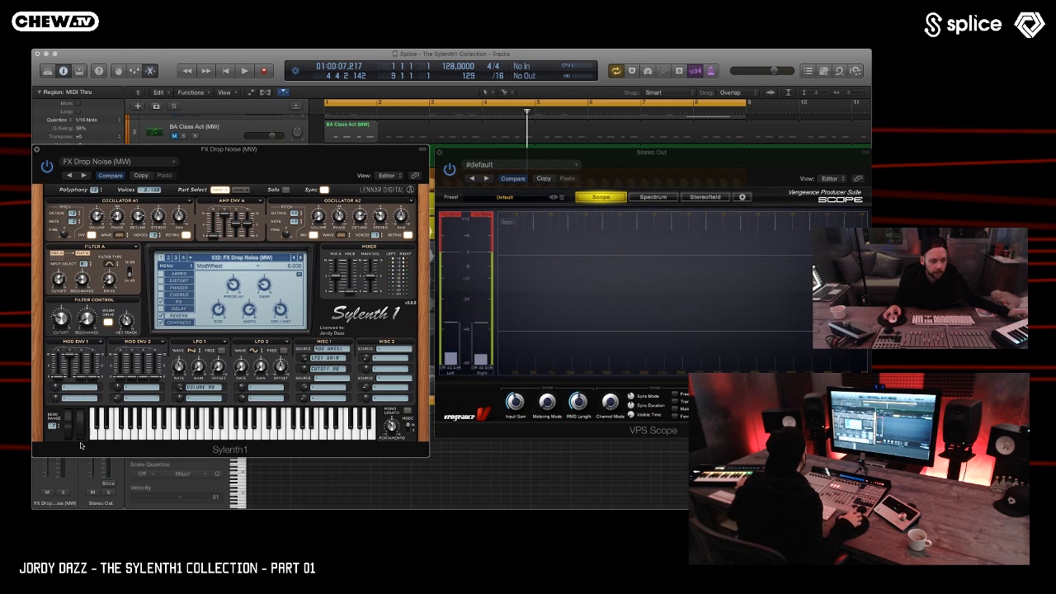
pyautogui.moveTo(81, 437)
pyautogui.mouseDown()
pyautogui.moveTo(86, 321)
pyautogui.moveTo(74, 443)
pyautogui.mouseUp()
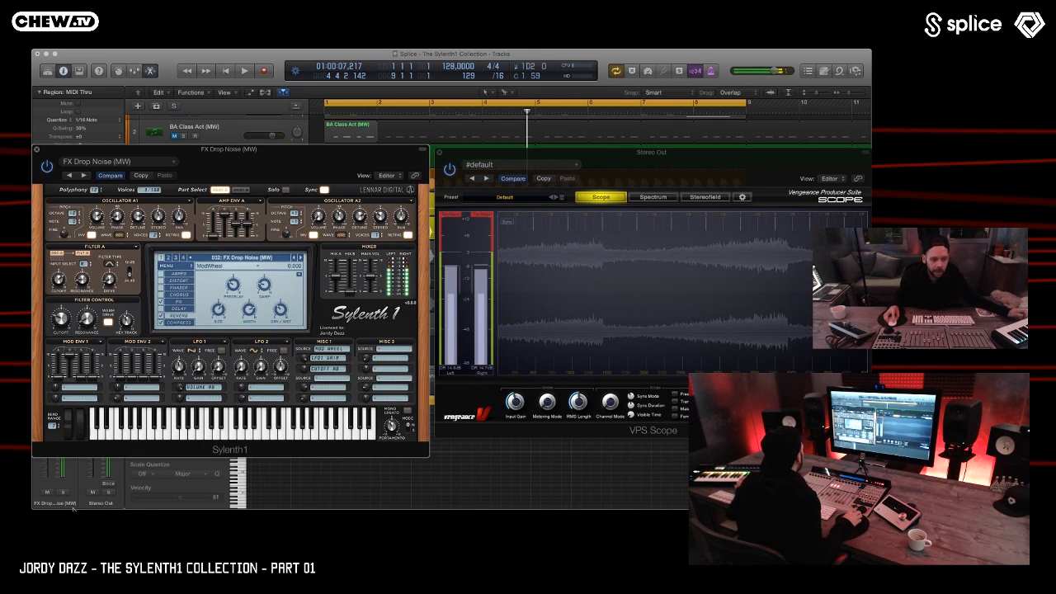
pyautogui.press('XF86AudioLowerVolume')
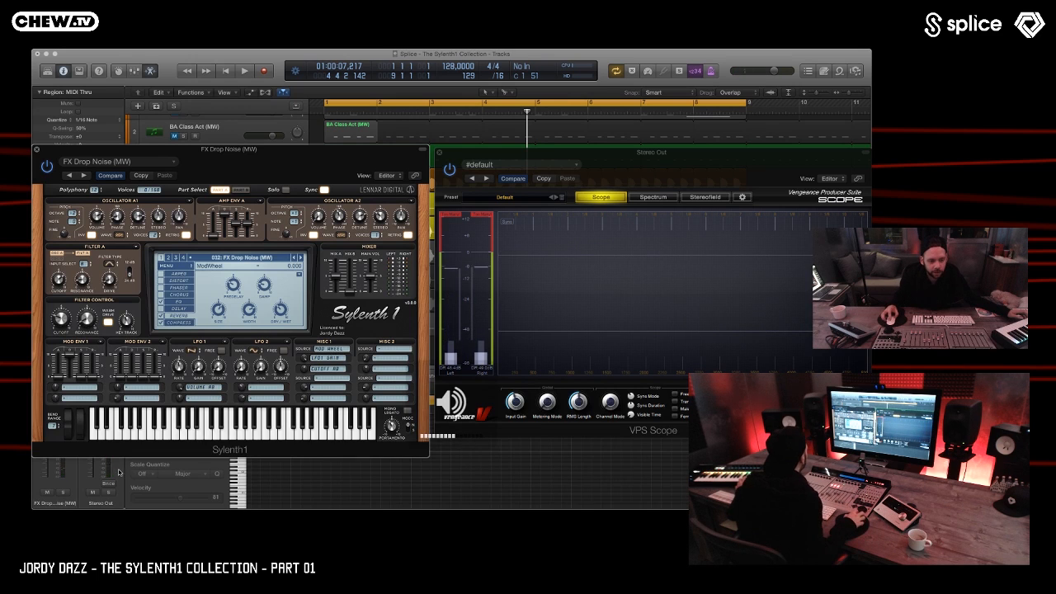
pyautogui.click(202, 349)
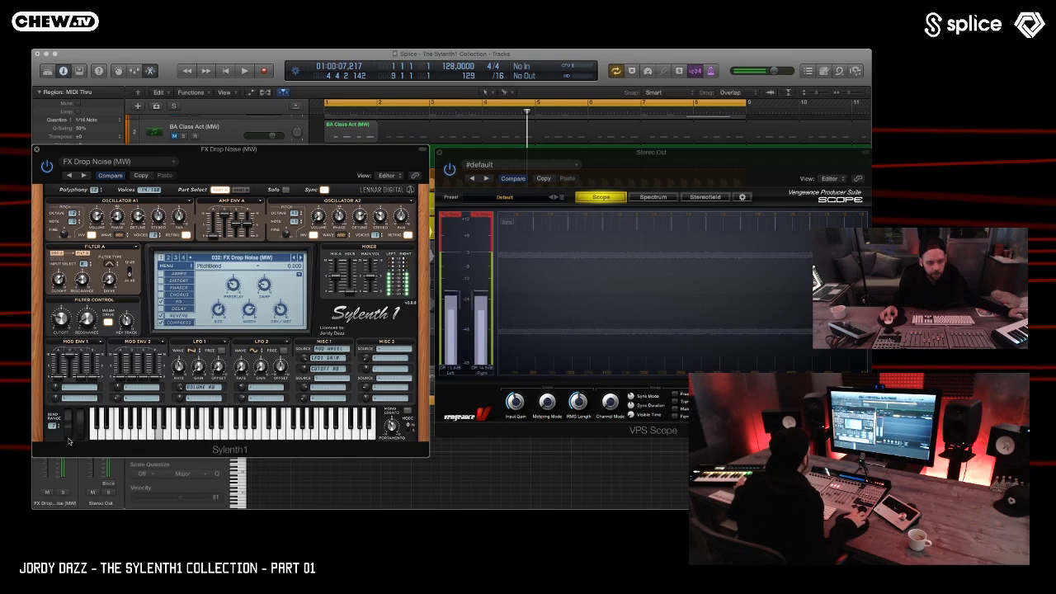
pyautogui.moveTo(80, 392); pyautogui.dragTo(133, 509)
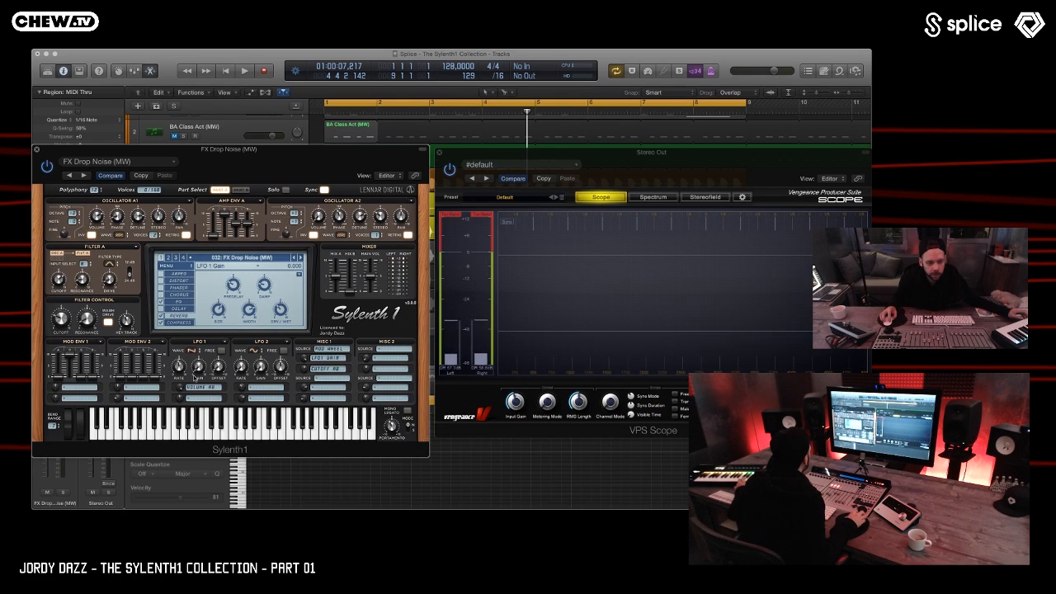
# - Show LFO 1's gain and its Volume A and B destination, and vary the LFO 1 rate while auditioning FX Drop Noise
pyautogui.moveTo(197, 369); pyautogui.dragTo(198, 363)
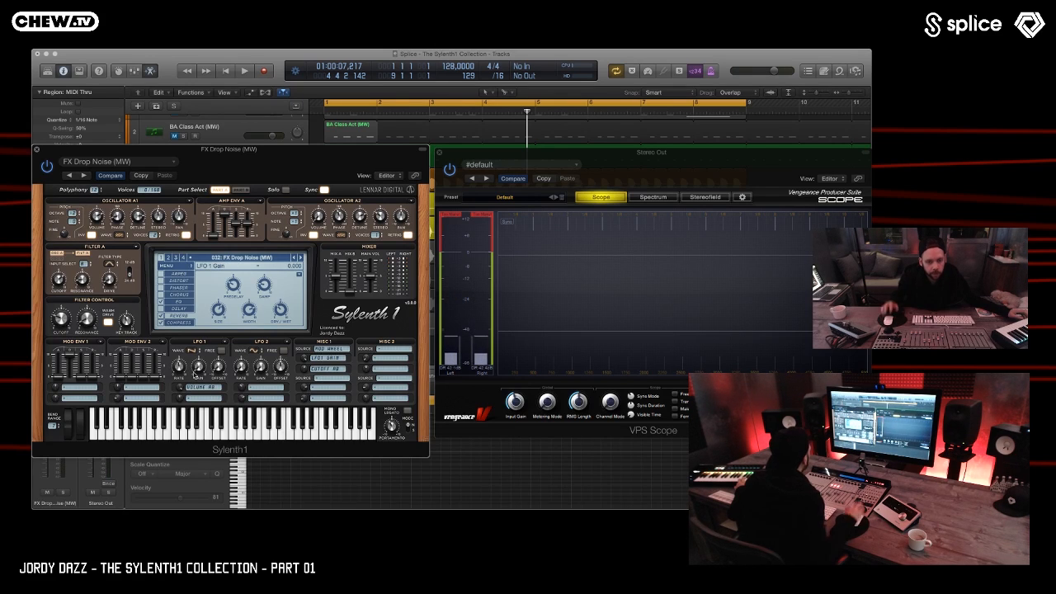
pyautogui.click(194, 387)
pyautogui.click(205, 391)
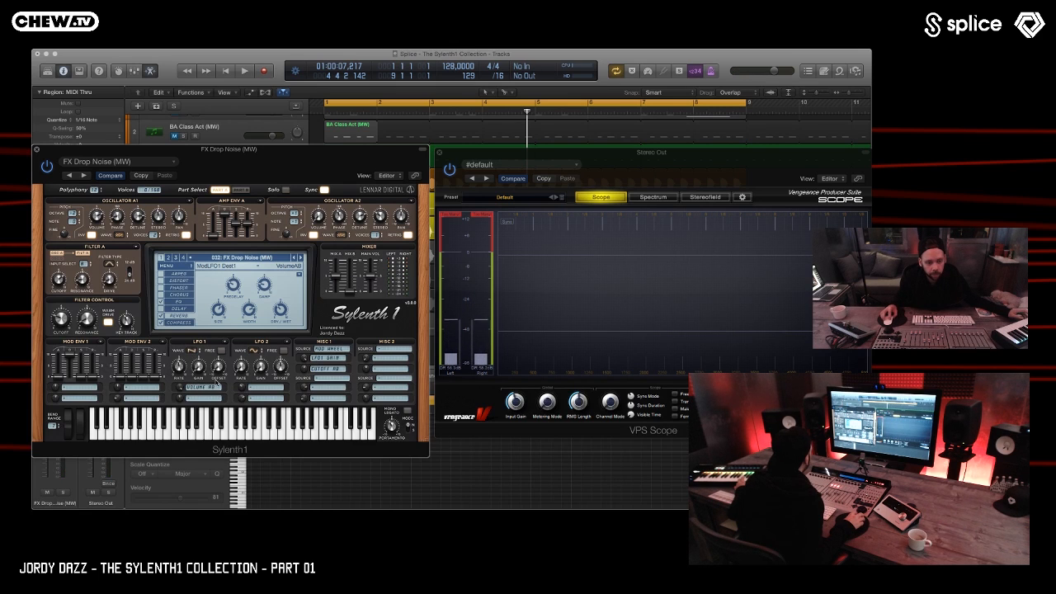
pyautogui.moveTo(179, 365)
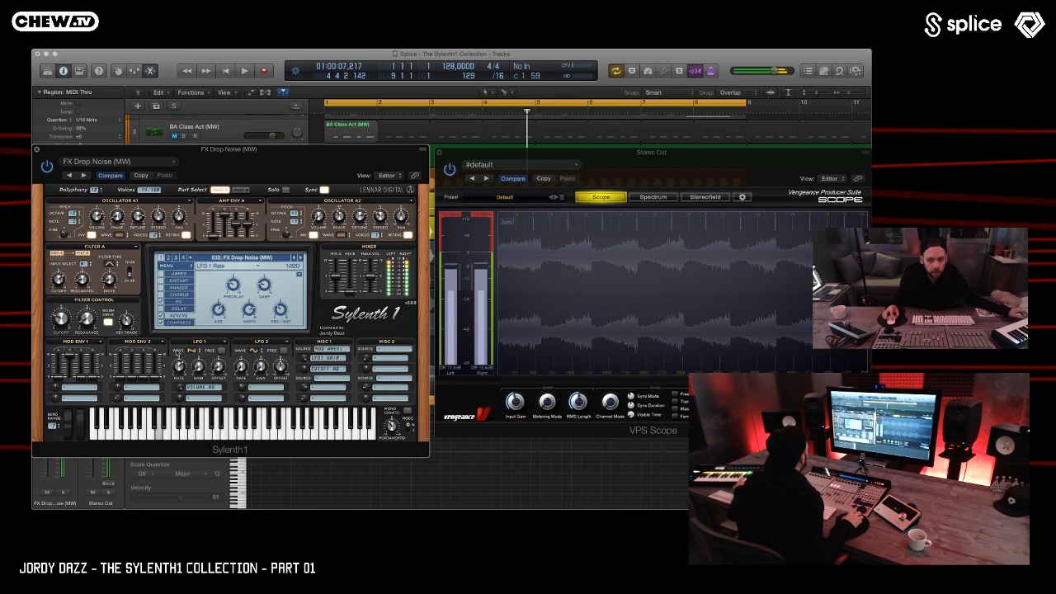
pyautogui.moveTo(179, 363); pyautogui.dragTo(179, 378)
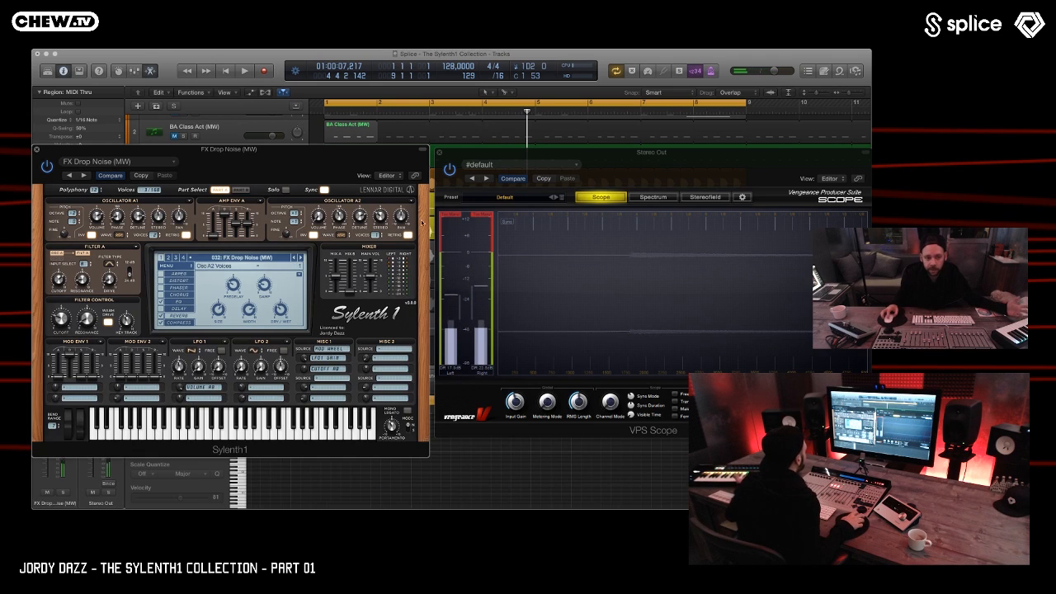
# - Load the FX Dropping Birds (MW) preset and audition it while sweeping its mod wheel
pyautogui.click(300, 258)
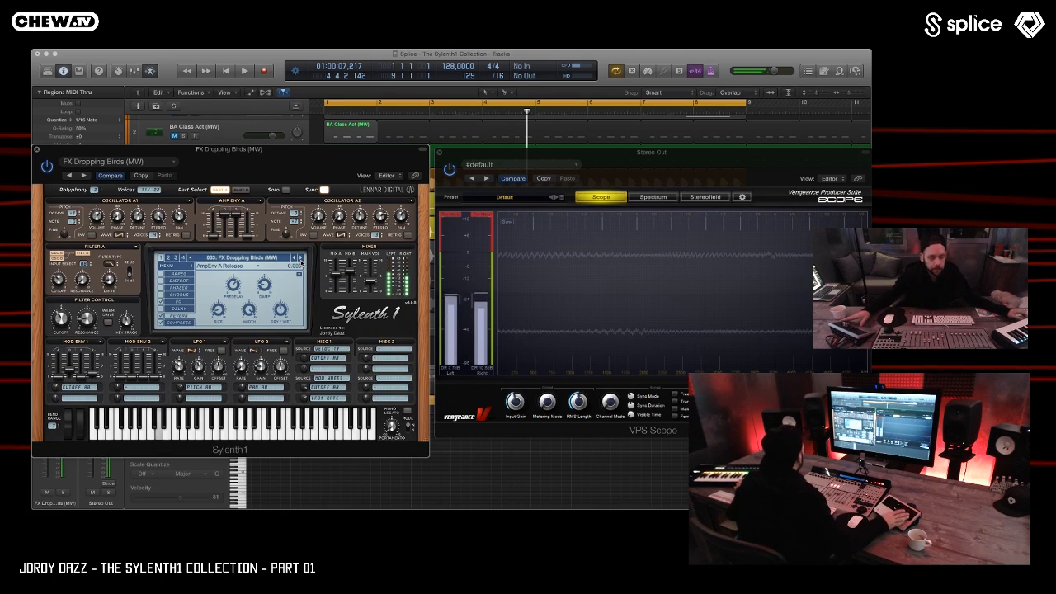
pyautogui.moveTo(81, 434); pyautogui.dragTo(80, 428)
pyautogui.moveTo(80, 368); pyautogui.dragTo(81, 323)
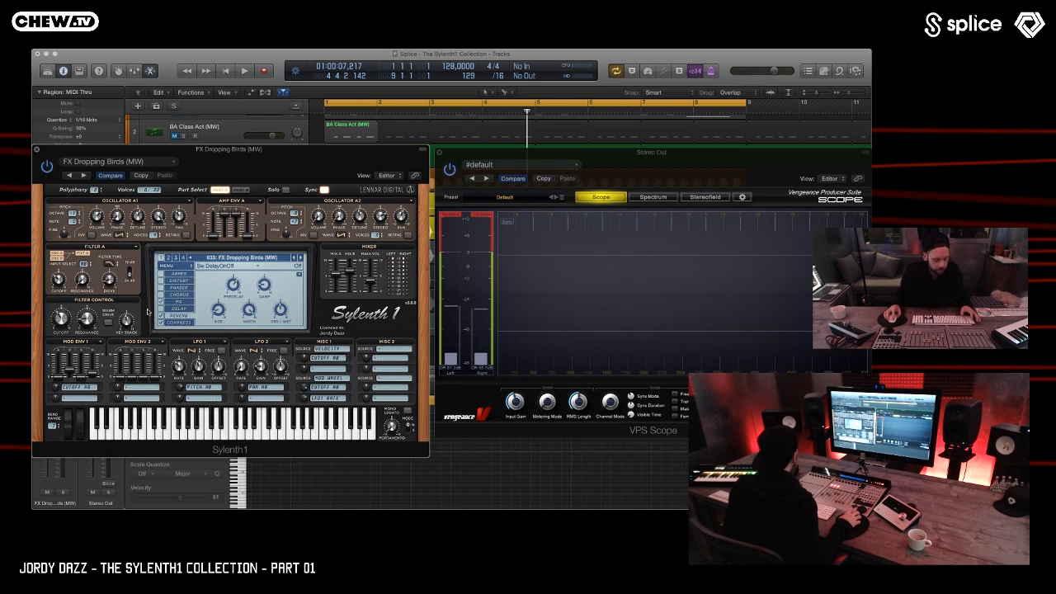
# - Move the Sylenth1 window clear of the tracks, start playback and mute the Dazz_Kick_Punch_02 track
pyautogui.moveTo(208, 153); pyautogui.dragTo(288, 217)
pyautogui.press('space')
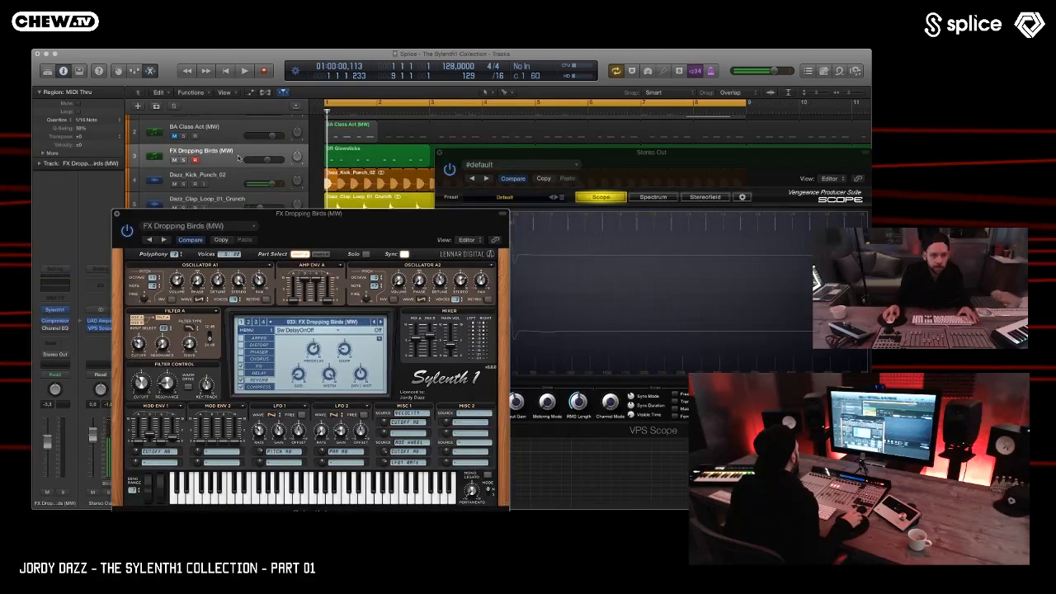
pyautogui.click(175, 184)
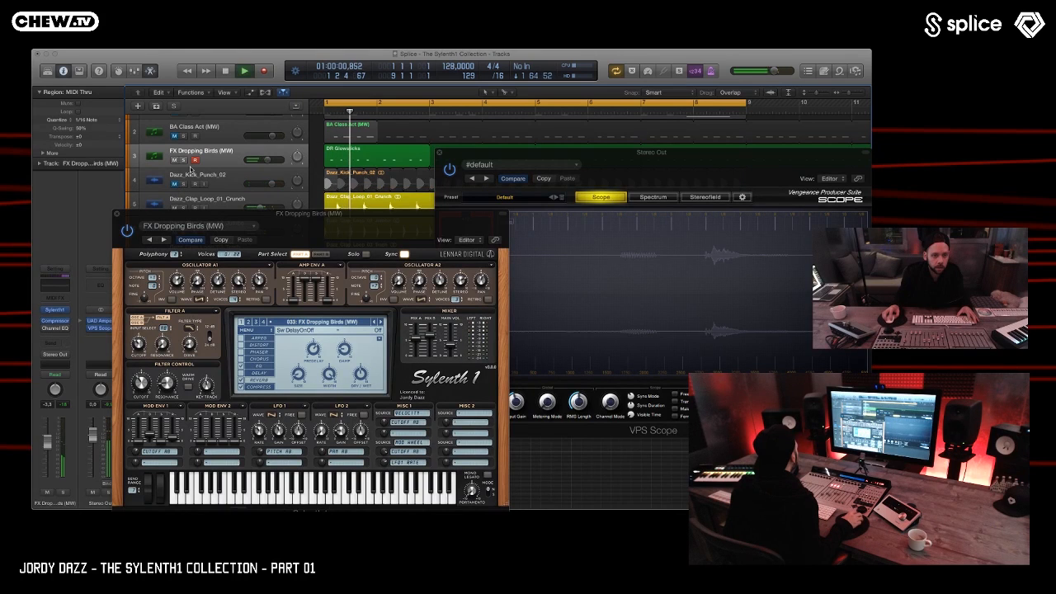
# - Stop playback, mute the DR Glowsticks region instead of its track, and move the Sylenth1 window back beside the scope
pyautogui.click(172, 161)
pyautogui.press('space')
pyautogui.press('space')
pyautogui.click(173, 161)
pyautogui.click(363, 160)
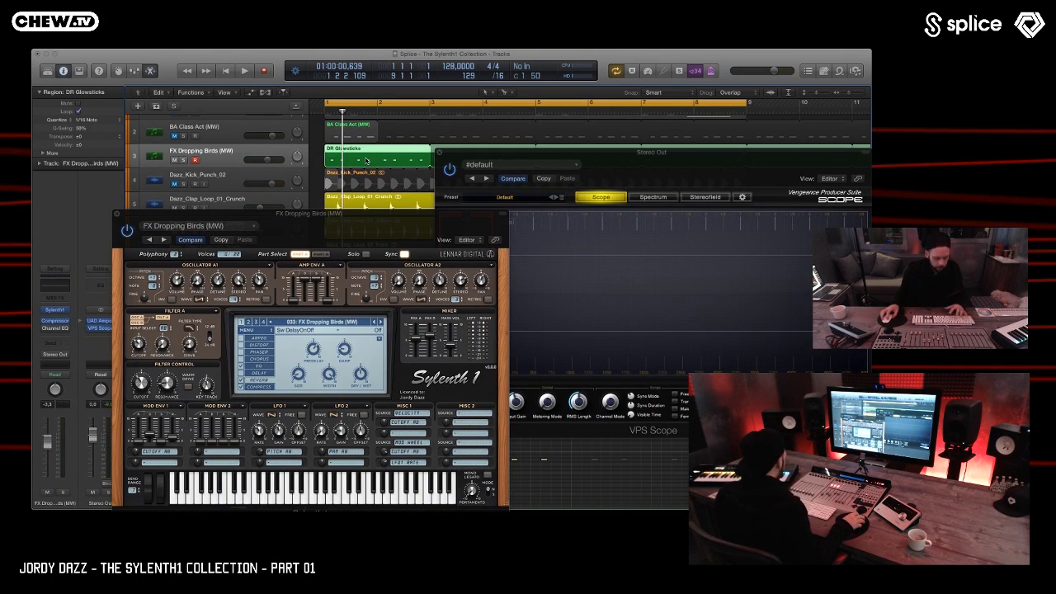
pyautogui.hotkey('ctrl', 'm')
pyautogui.moveTo(326, 211); pyautogui.dragTo(252, 142)
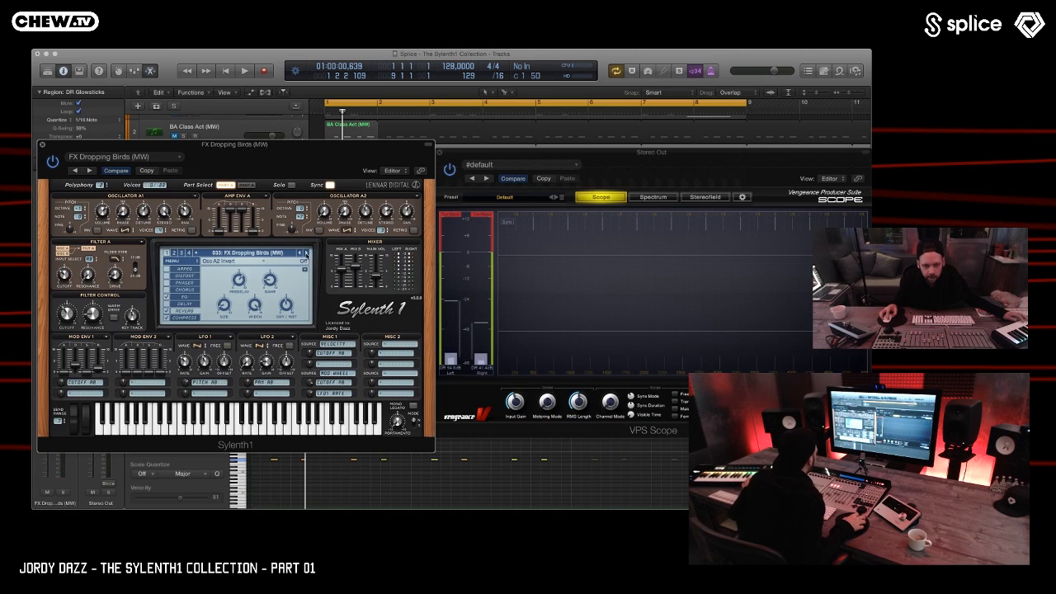
# - Load the FX Howling Dog preset and show the filter A type options, keeping Bandpass
pyautogui.click(306, 252)
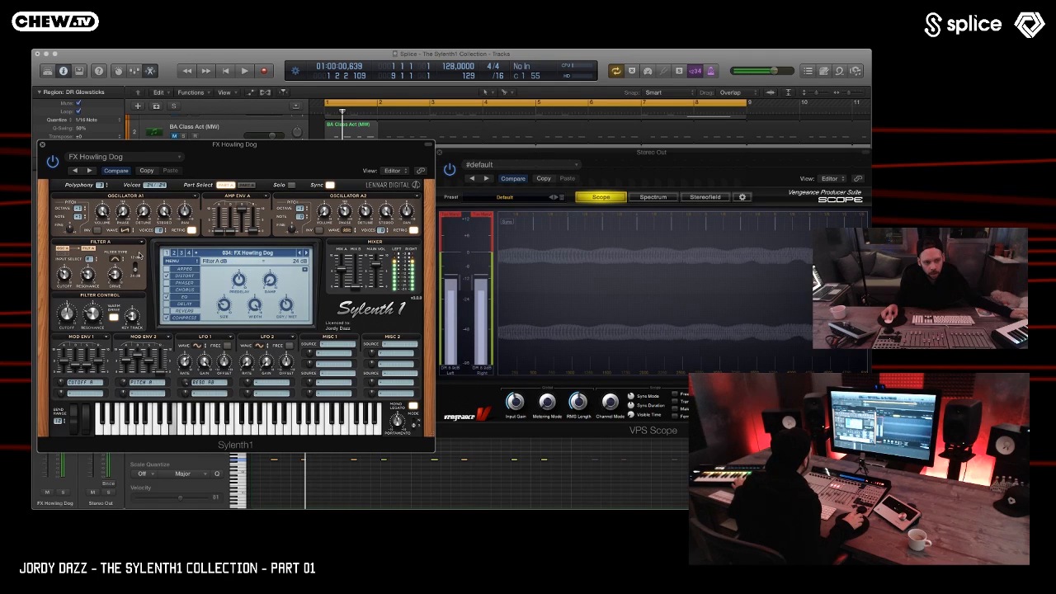
pyautogui.click(115, 259)
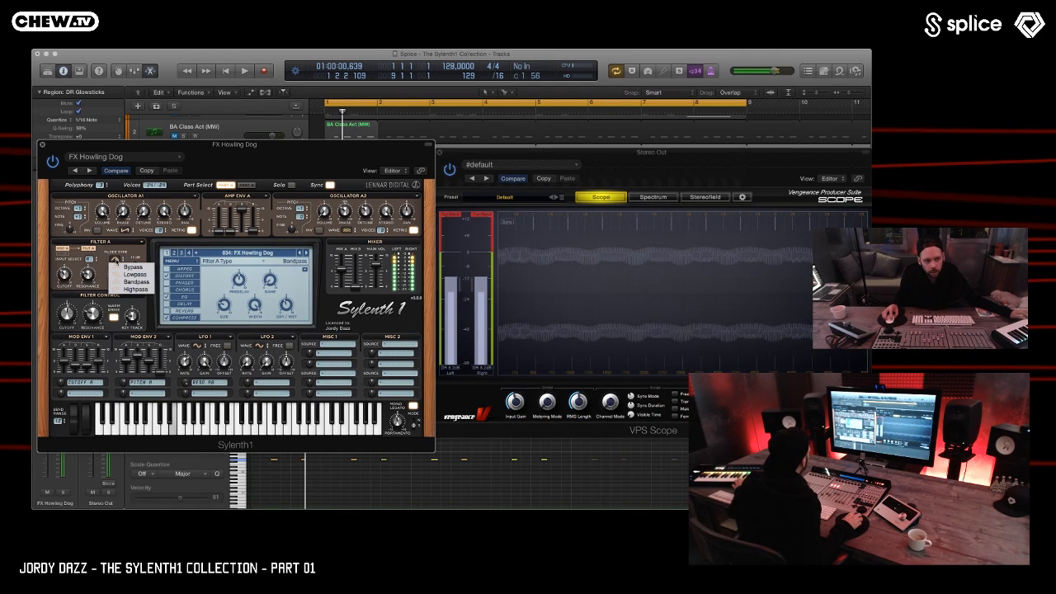
pyautogui.click(126, 245)
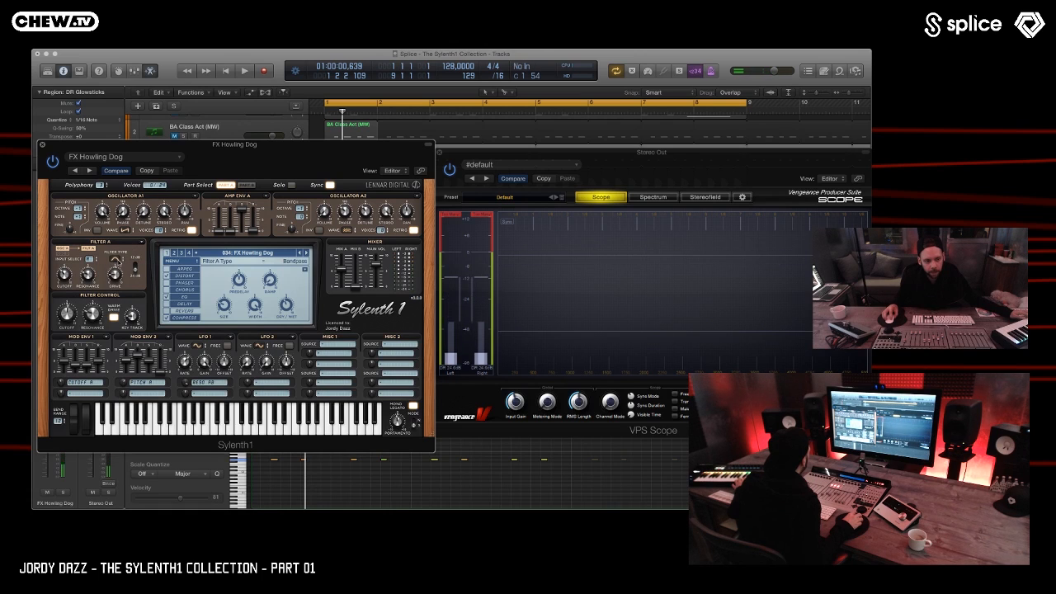
# - Sweep FX Howling Dog's filter control cutoff and load the FX Jumper preset to demonstrate its Mod Env 2
pyautogui.moveTo(70, 322)
pyautogui.mouseDown()
pyautogui.moveTo(71, 285)
pyautogui.moveTo(67, 350)
pyautogui.moveTo(65, 306)
pyautogui.mouseUp()
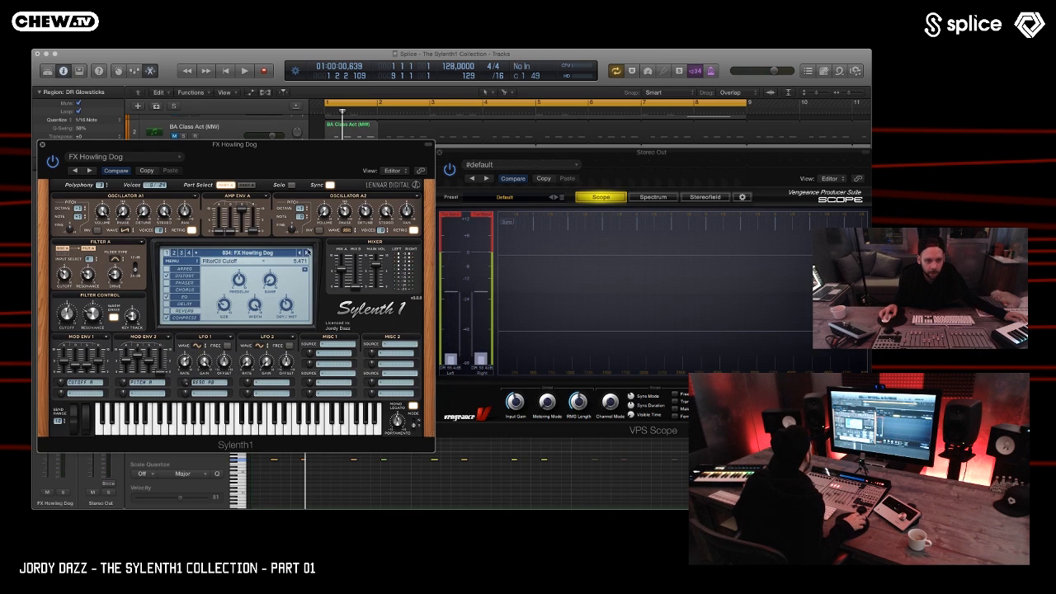
pyautogui.click(306, 252)
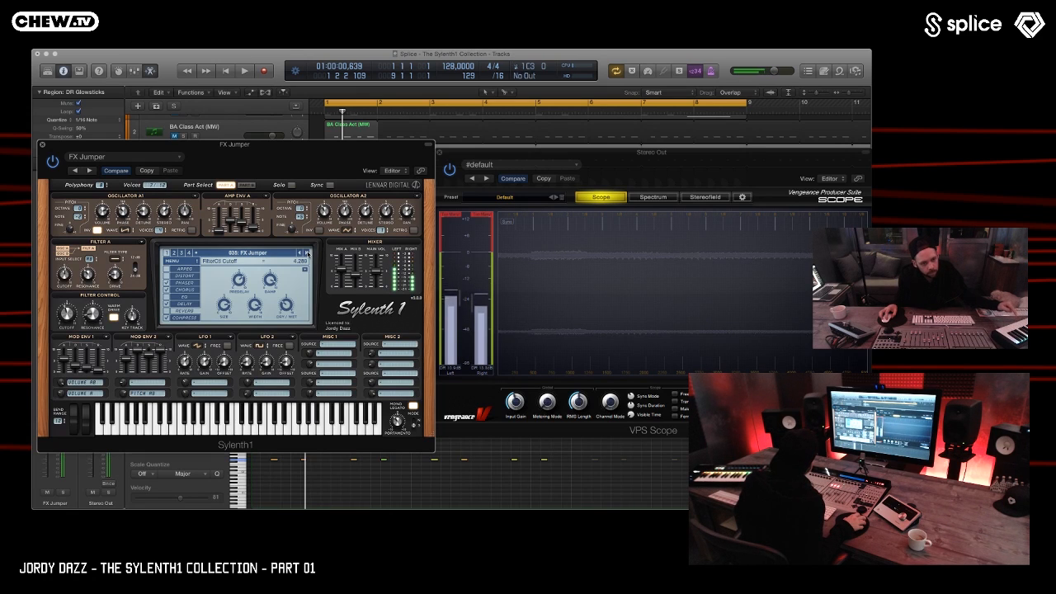
pyautogui.click(147, 350)
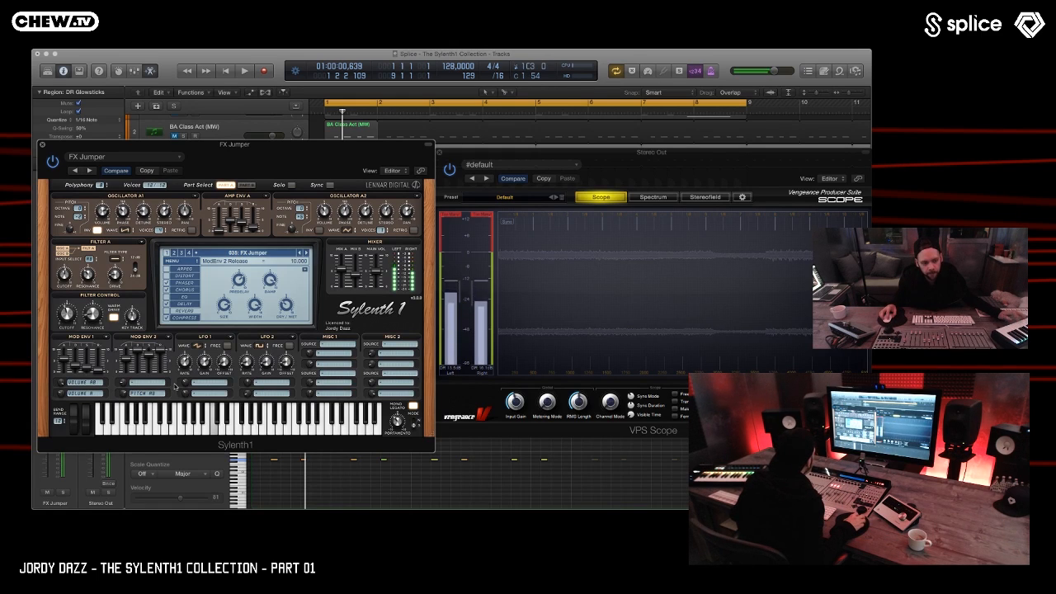
pyautogui.moveTo(167, 348)
pyautogui.mouseDown()
pyautogui.moveTo(168, 487)
pyautogui.moveTo(173, 356)
pyautogui.mouseUp()
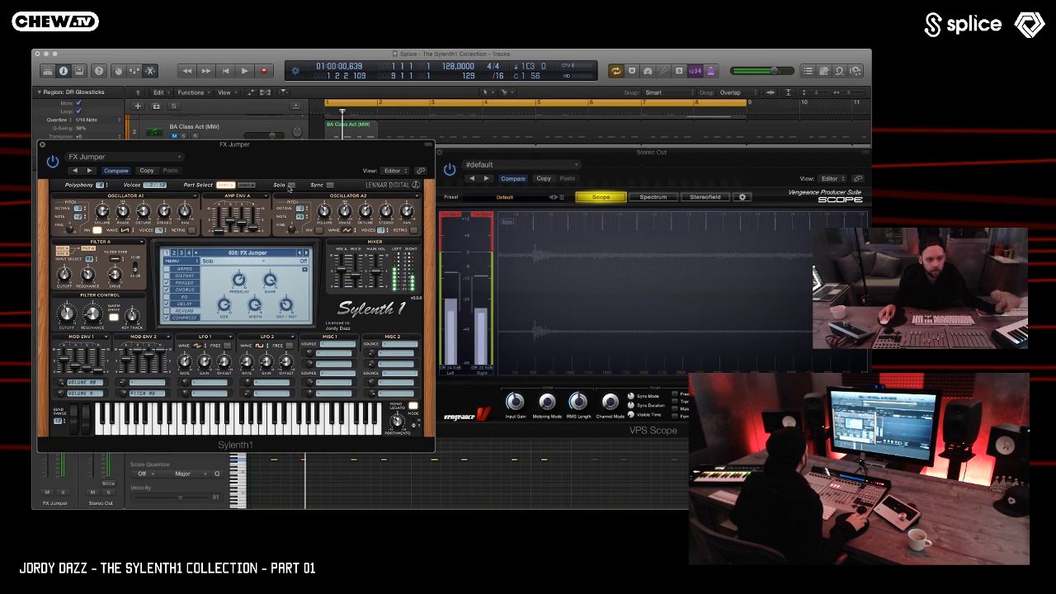
# - Load the FX Pitchfork (MW) preset and audition it while moving its pitch bend and mod wheels
pyautogui.click(306, 252)
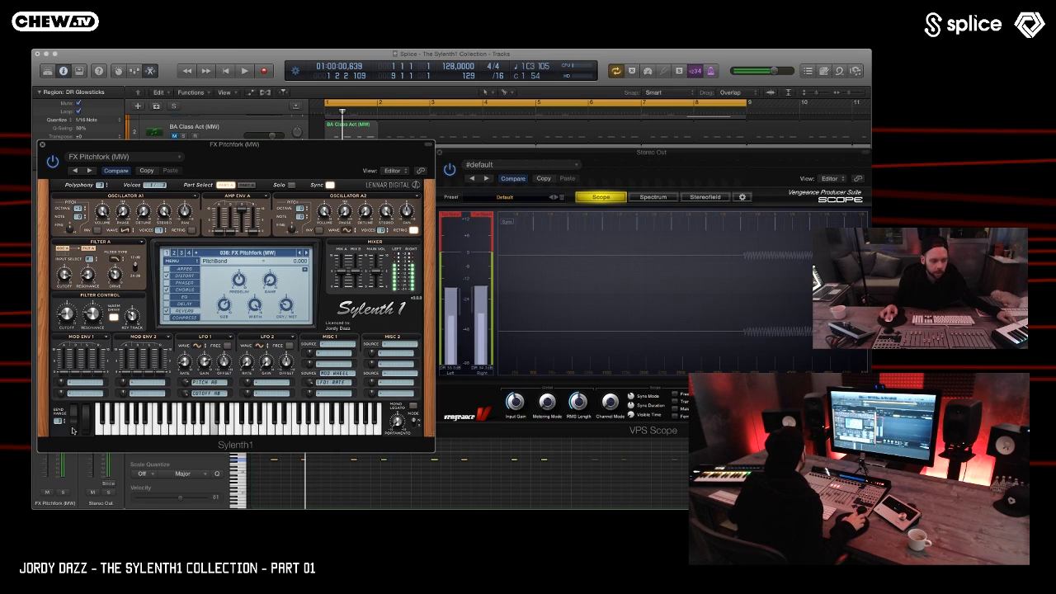
pyautogui.moveTo(79, 404); pyautogui.dragTo(79, 358)
pyautogui.moveTo(89, 420)
pyautogui.mouseDown()
pyautogui.moveTo(90, 368)
pyautogui.moveTo(86, 424)
pyautogui.mouseUp()
pyautogui.click(240, 233)
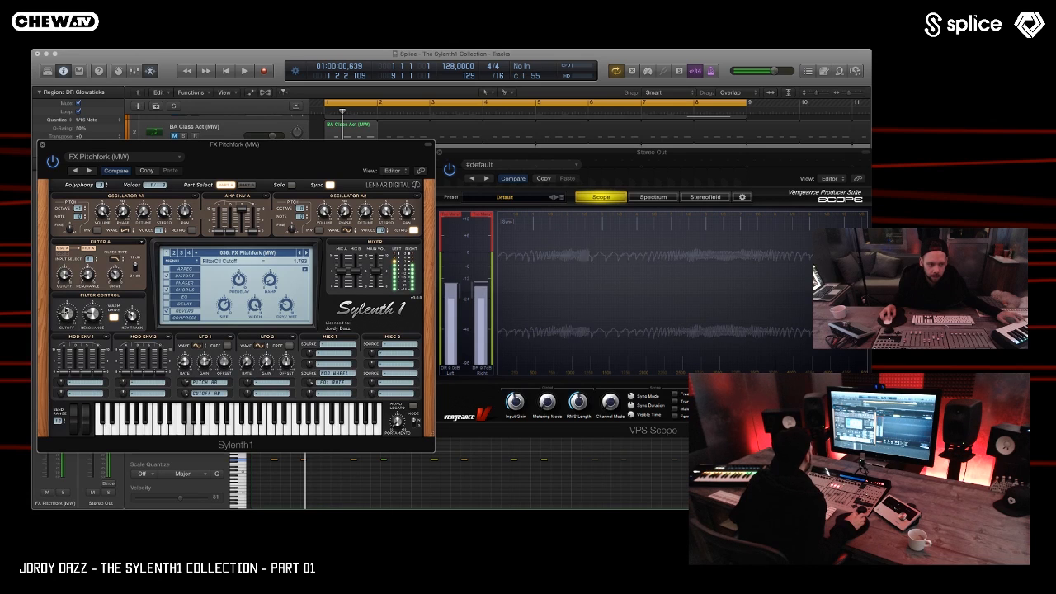
# - Load the FX Power Down (MW) preset and show the LFO 1 waveform options, keeping Saw
pyautogui.click(306, 252)
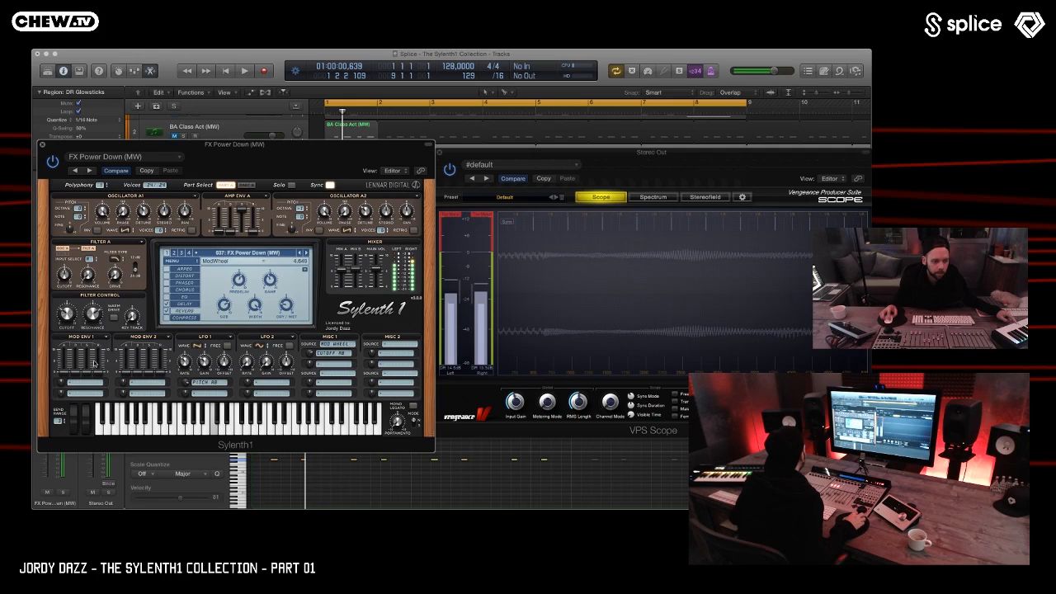
pyautogui.press('XF86AudioLowerVolume')
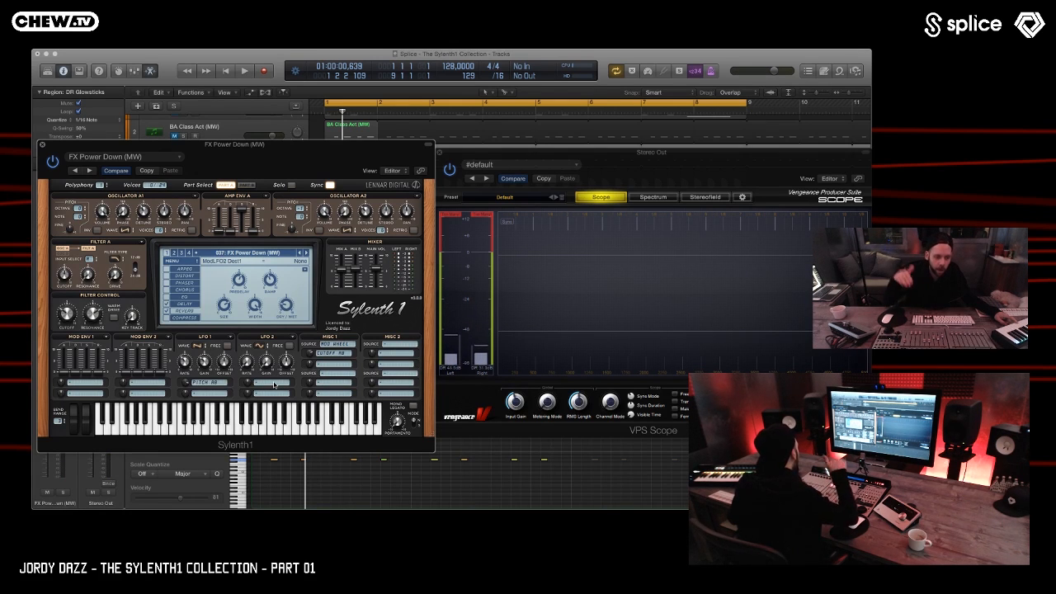
pyautogui.click(197, 345)
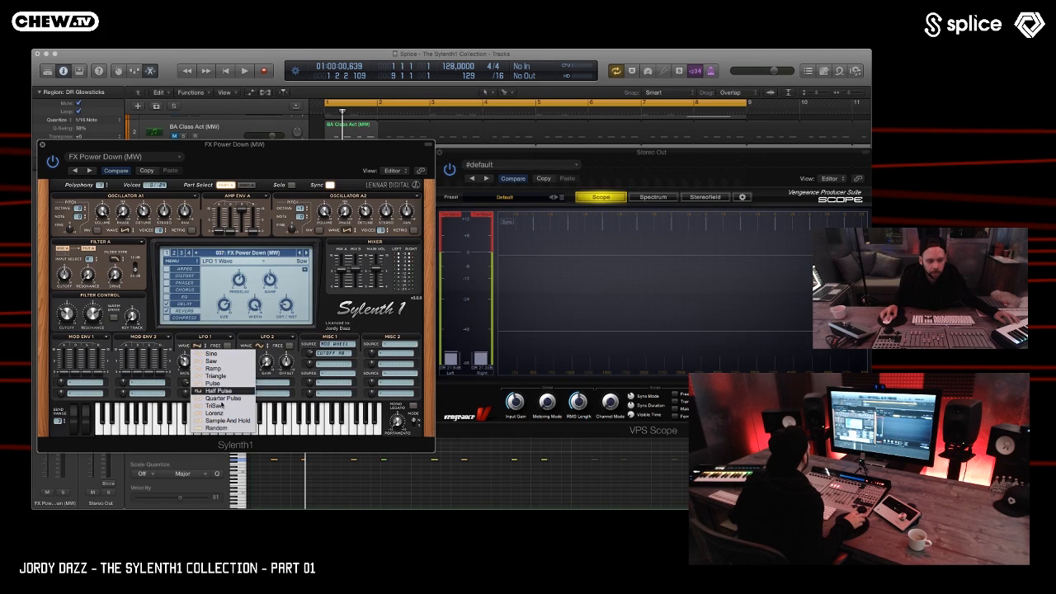
pyautogui.click(193, 334)
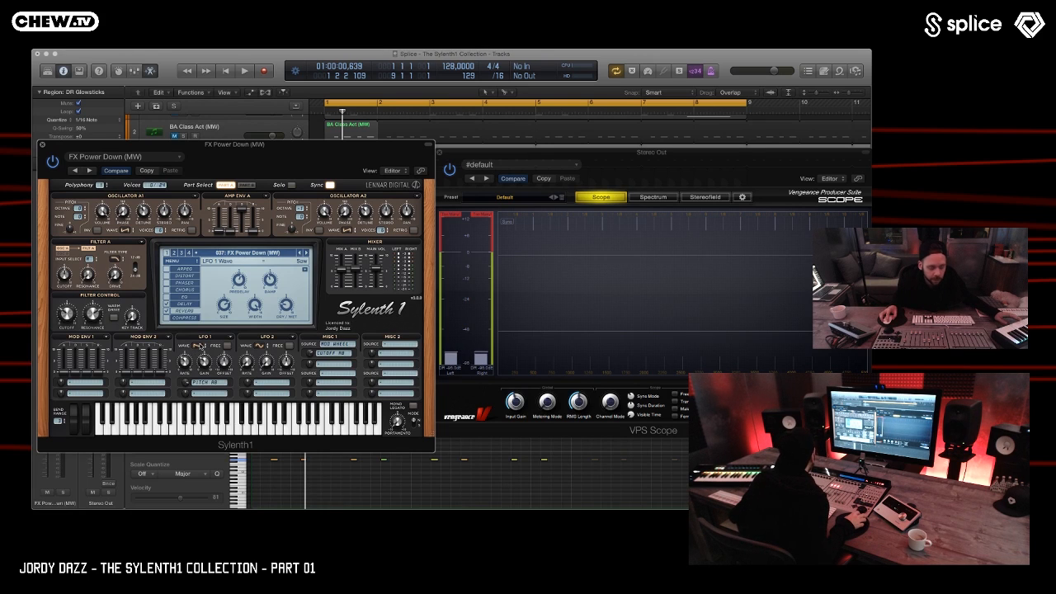
pyautogui.click(197, 347)
pyautogui.click(198, 353)
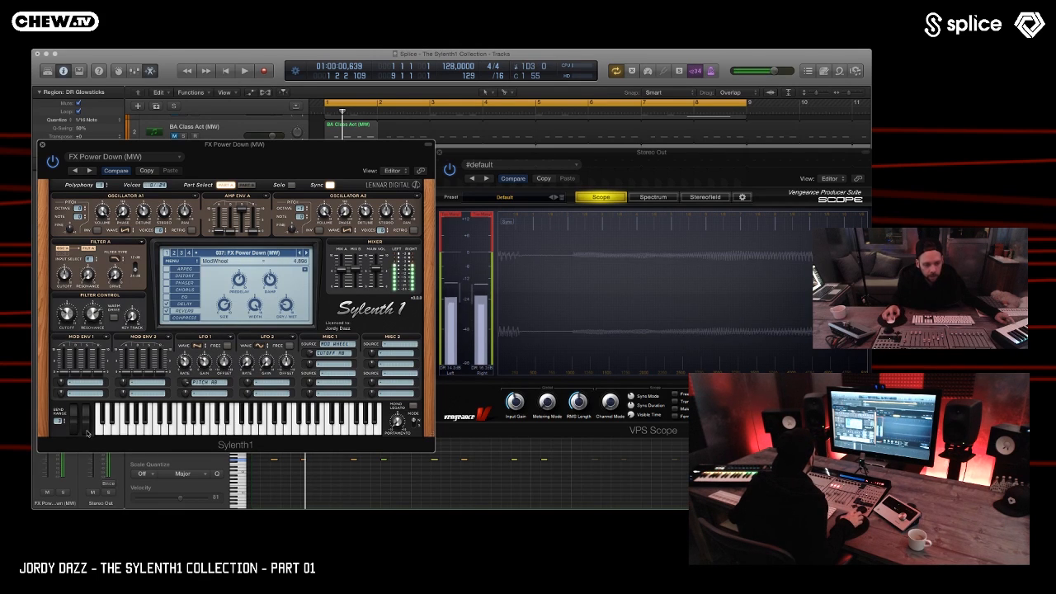
# - Audition FX Power Down (MW) while sweeping its mod wheel and the LFO 1 rate
pyautogui.moveTo(89, 420); pyautogui.dragTo(95, 375)
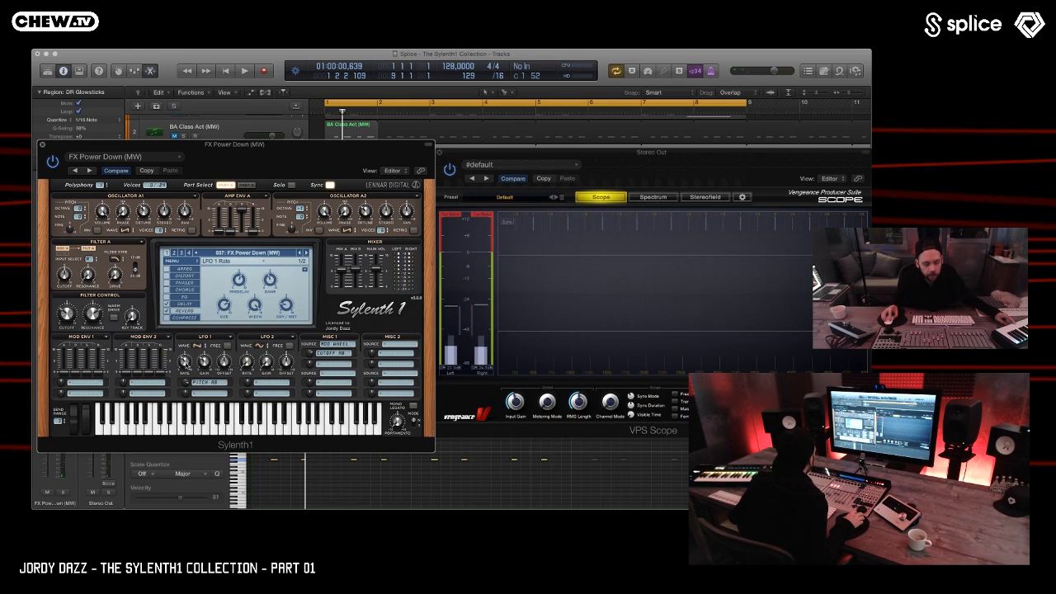
pyautogui.moveTo(185, 363); pyautogui.dragTo(194, 301)
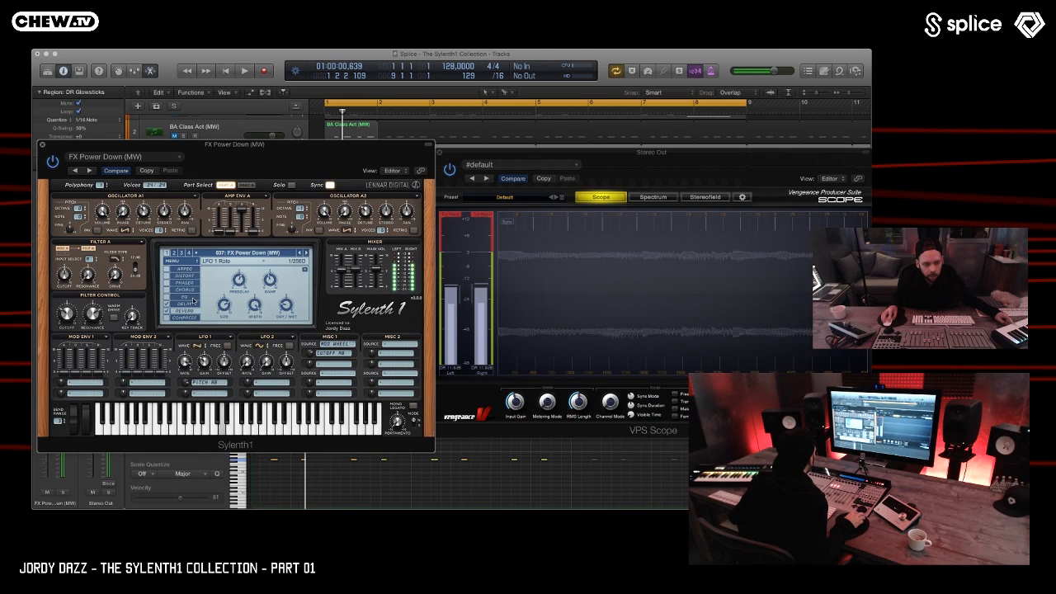
pyautogui.moveTo(193, 337); pyautogui.dragTo(192, 354)
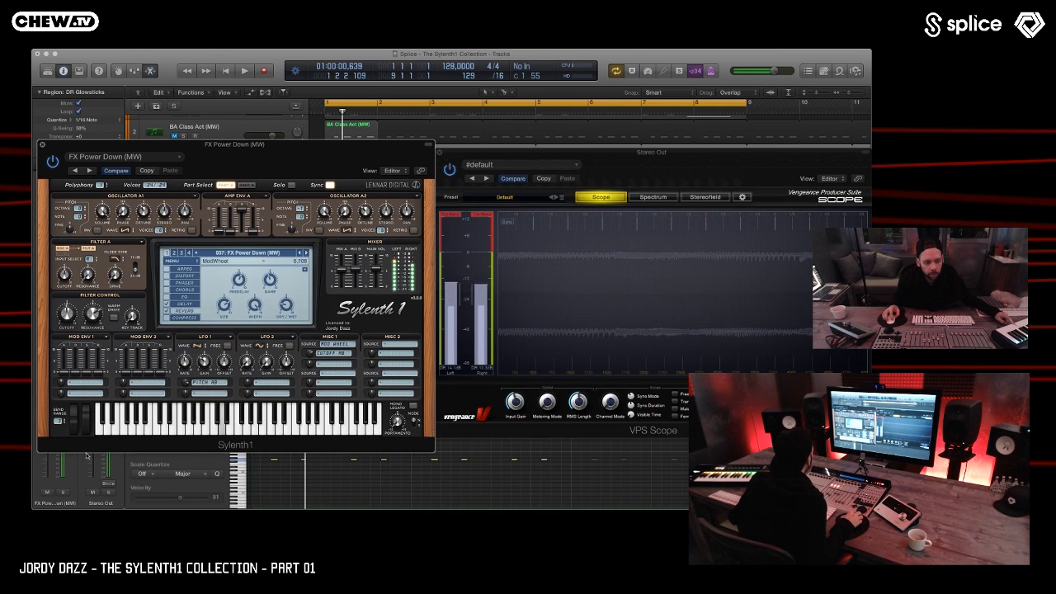
# - Load the FX Sirenoya preset and close the Backup Failed notification
pyautogui.click(306, 252)
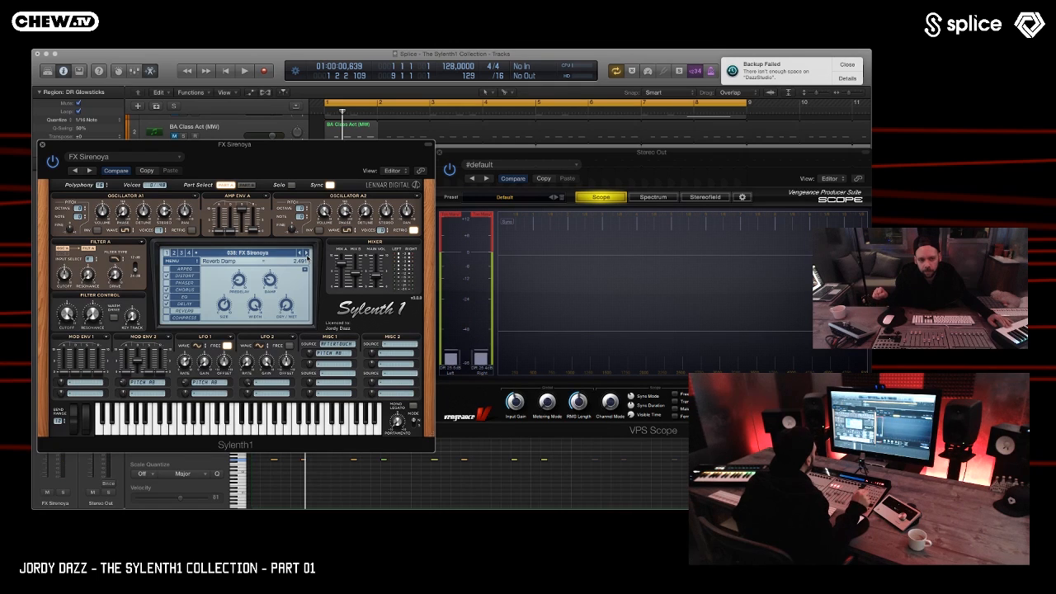
pyautogui.click(850, 64)
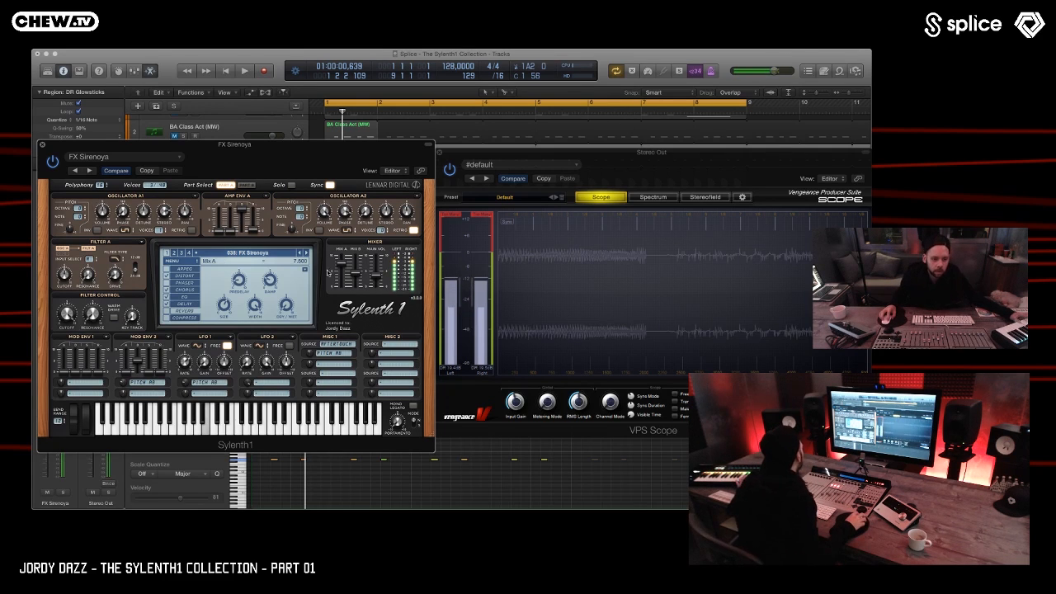
# - Load the FX Terror Squad (MW) preset, look over the preset list without switching, and sweep the mod wheel
pyautogui.click(308, 252)
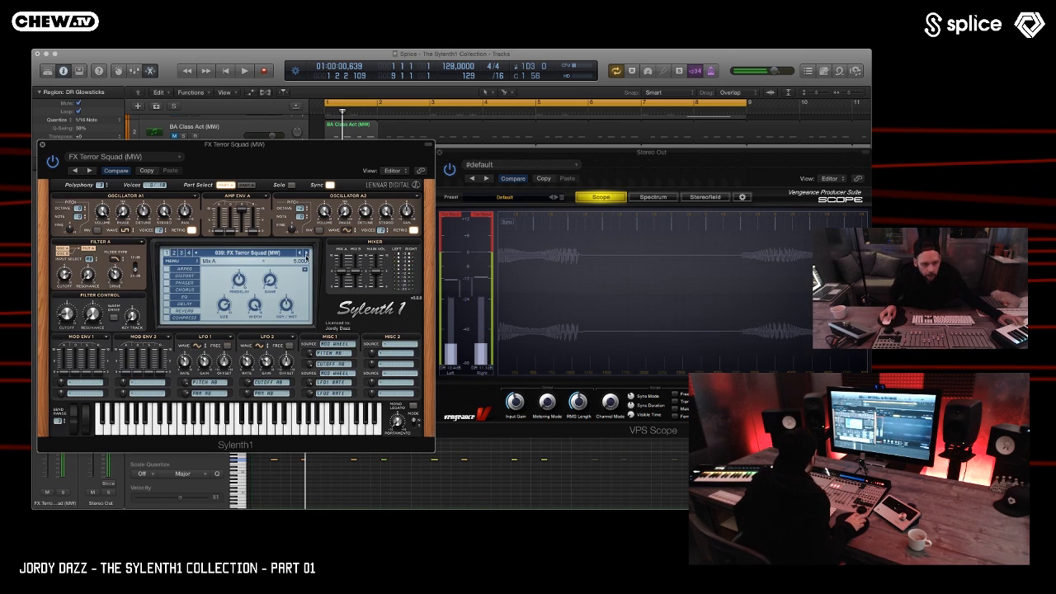
pyautogui.click(293, 252)
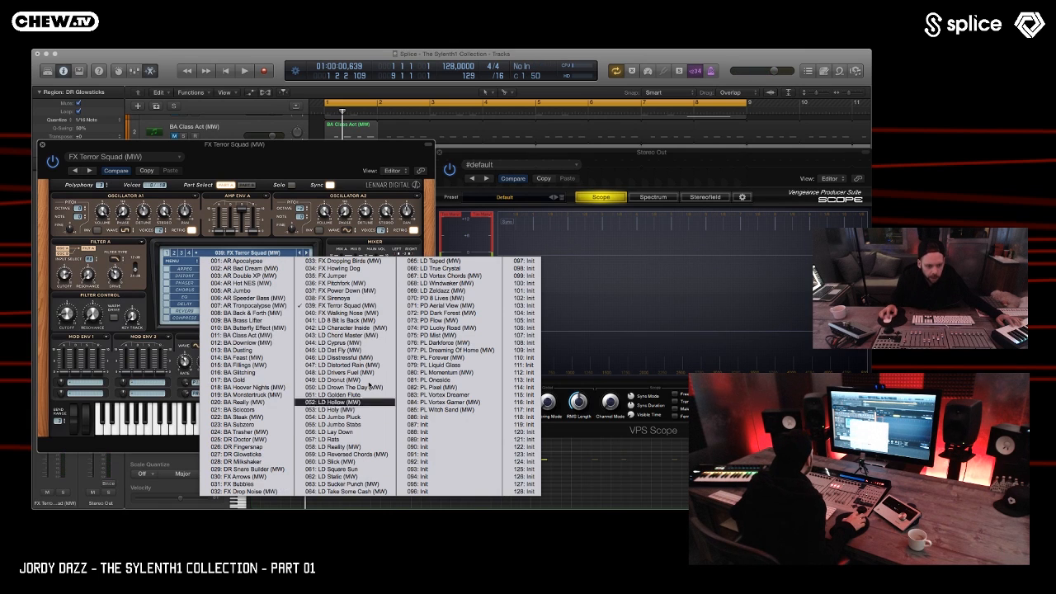
pyautogui.click(289, 165)
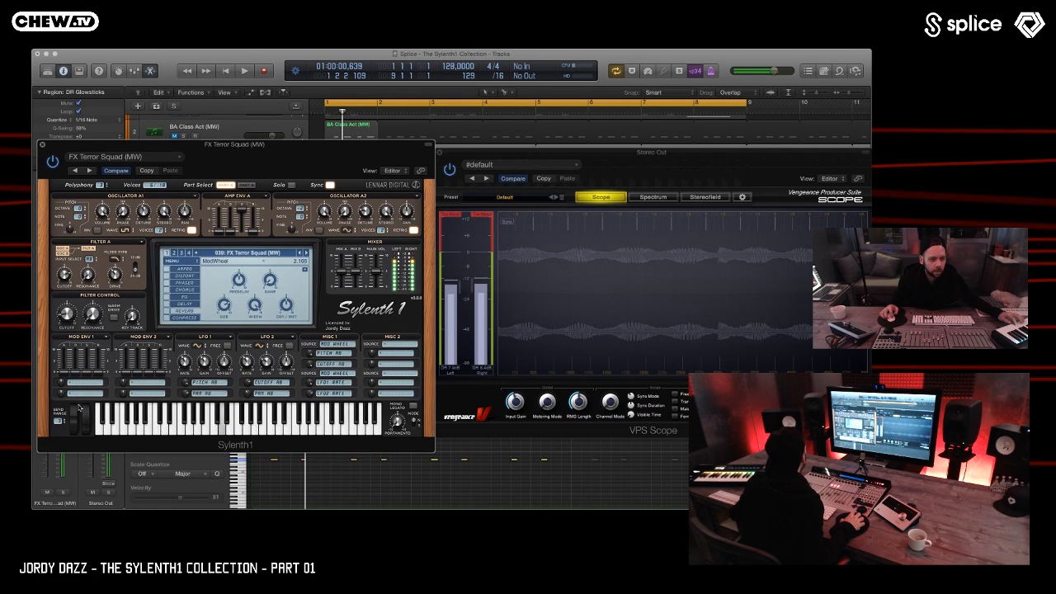
pyautogui.moveTo(79, 410); pyautogui.dragTo(80, 436)
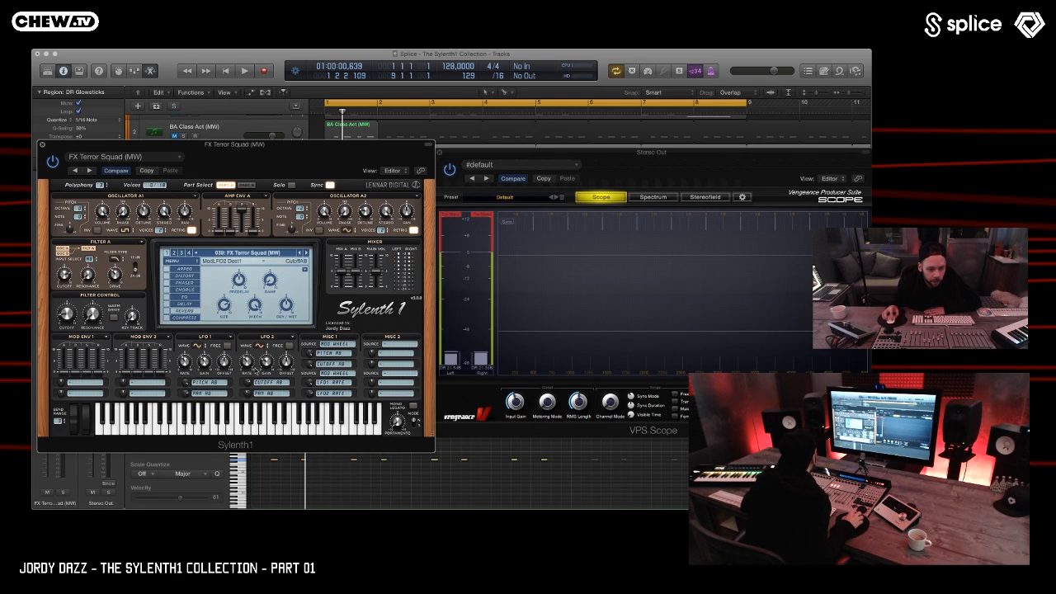
# - Show the LFO 2 destination options on FX Terror Squad (MW), keeping Cutoff AB and Pan AB
pyautogui.click(265, 381)
pyautogui.click(264, 382)
pyautogui.click(274, 396)
pyautogui.click(273, 395)
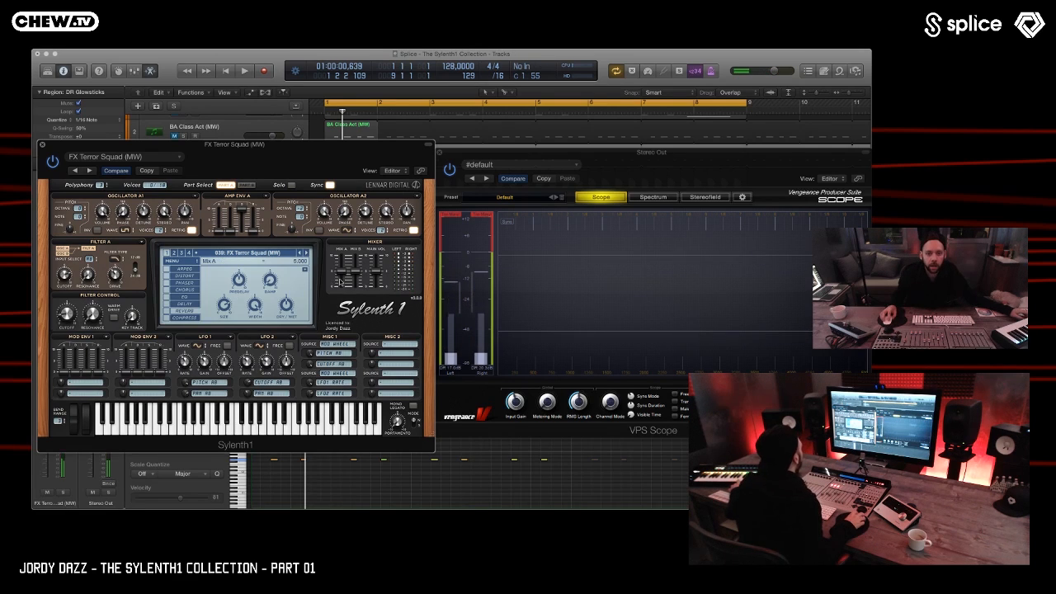
# - Load and audition the FX Walking Nose (MW) preset, followed by LD 8 Bit Is Back (MW)
pyautogui.click(307, 254)
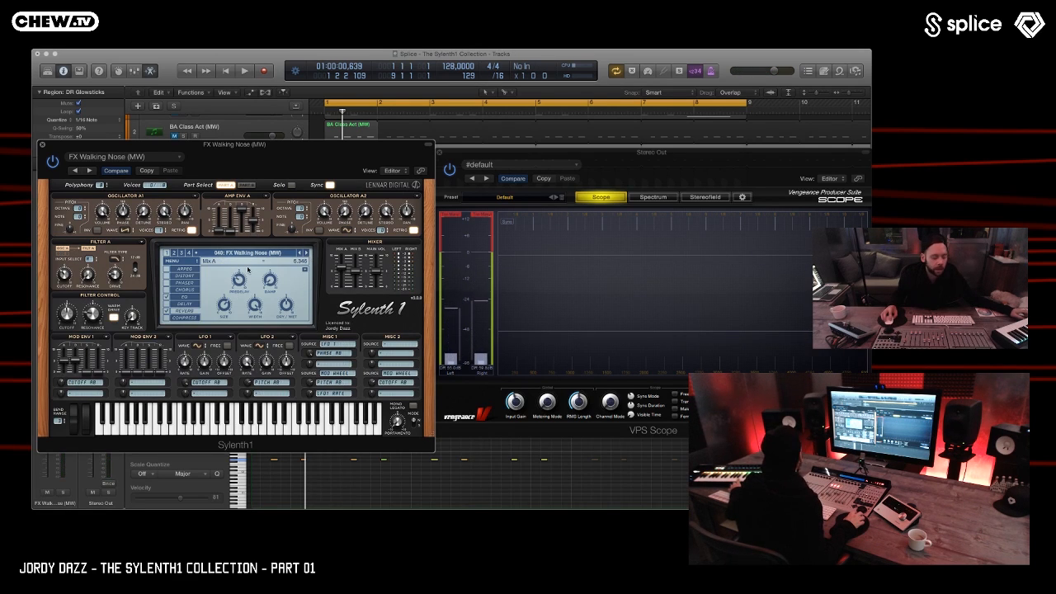
pyautogui.click(182, 421)
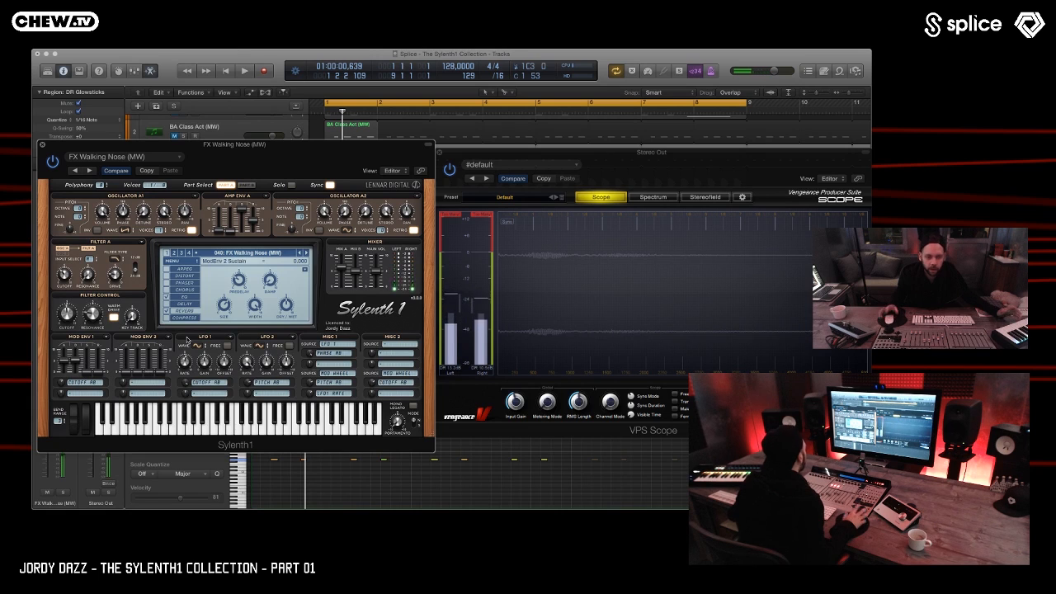
pyautogui.click(306, 254)
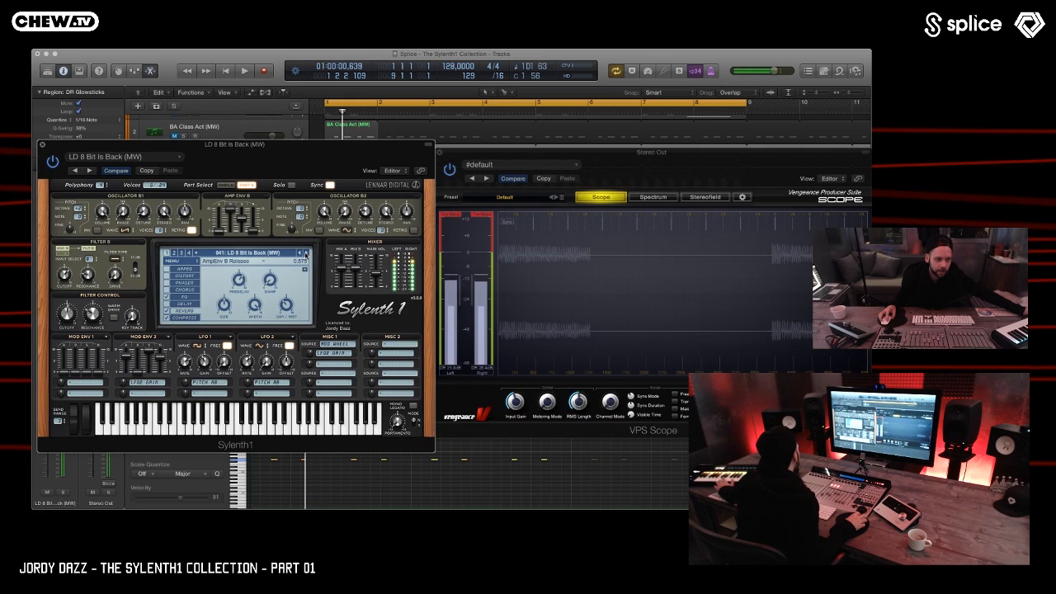
# - Load the LD Character Inside (MW) preset and audition it with the mod wheel swept up and down
pyautogui.click(305, 254)
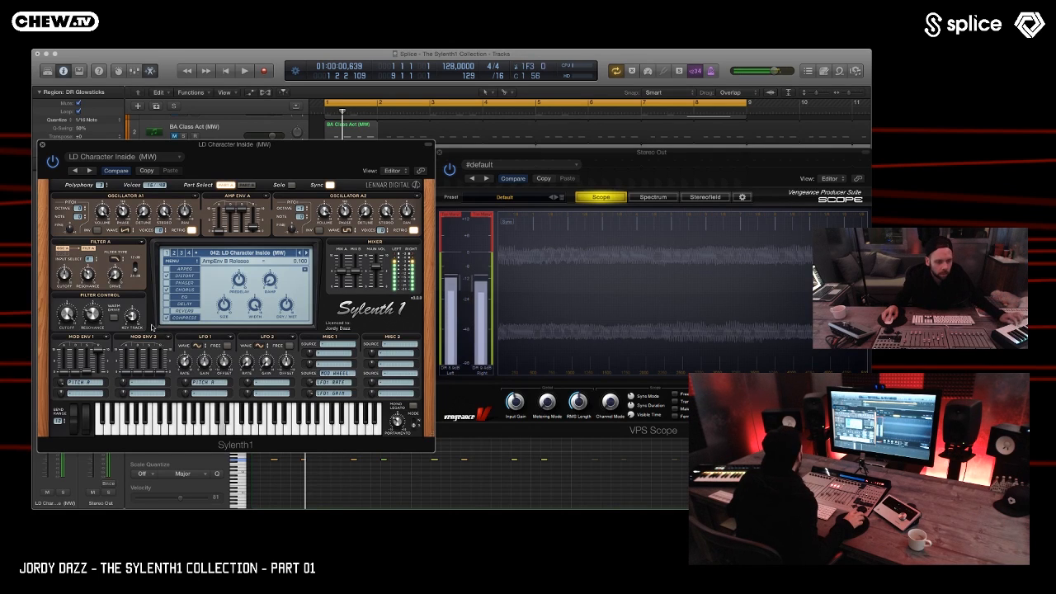
pyautogui.moveTo(86, 411); pyautogui.dragTo(93, 340)
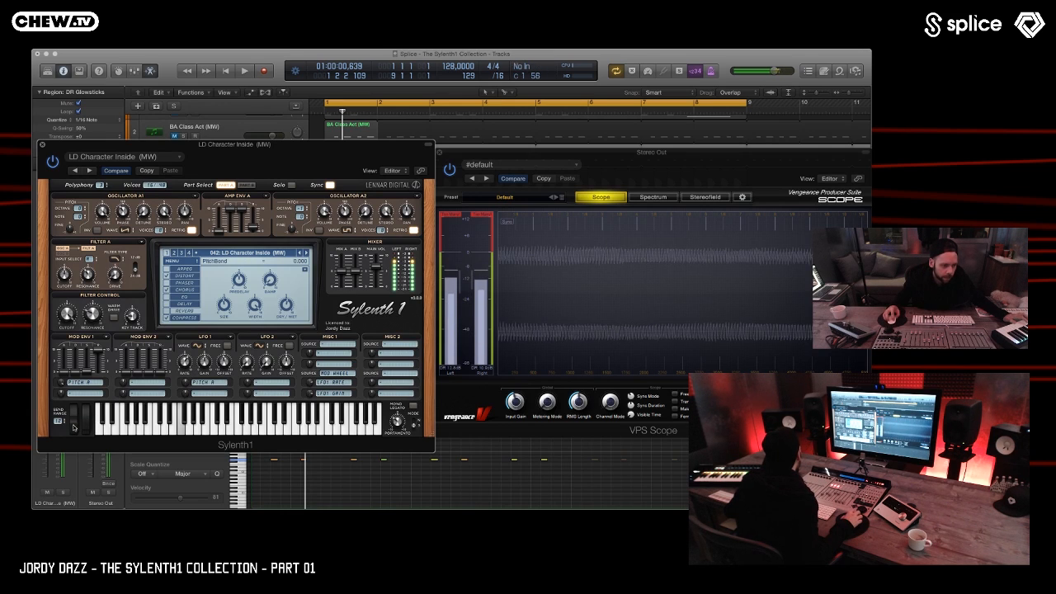
pyautogui.moveTo(89, 413); pyautogui.dragTo(92, 446)
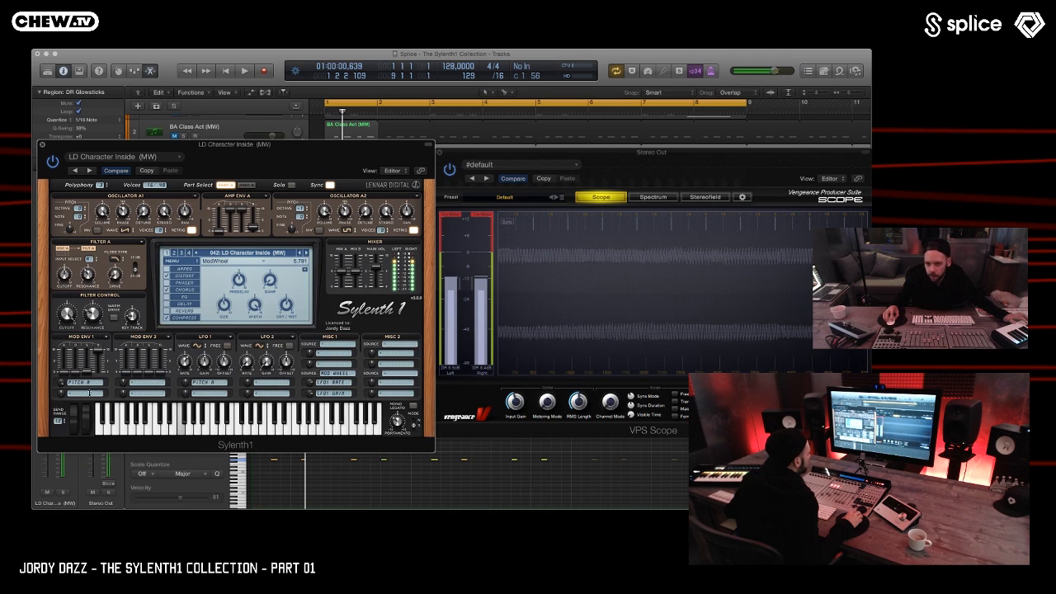
pyautogui.moveTo(94, 386); pyautogui.dragTo(93, 343)
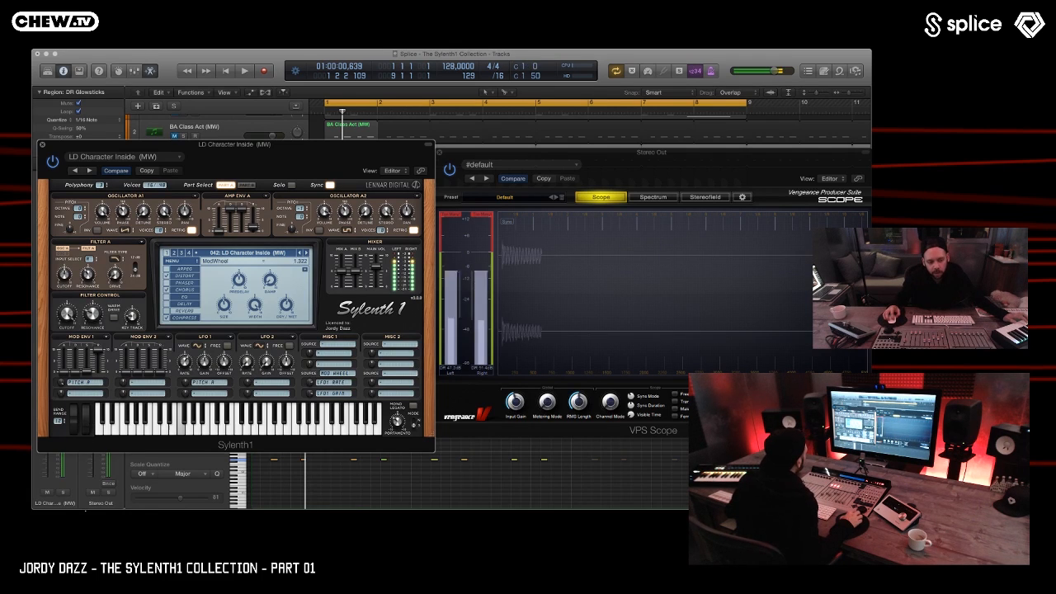
pyautogui.moveTo(87, 438); pyautogui.dragTo(84, 458)
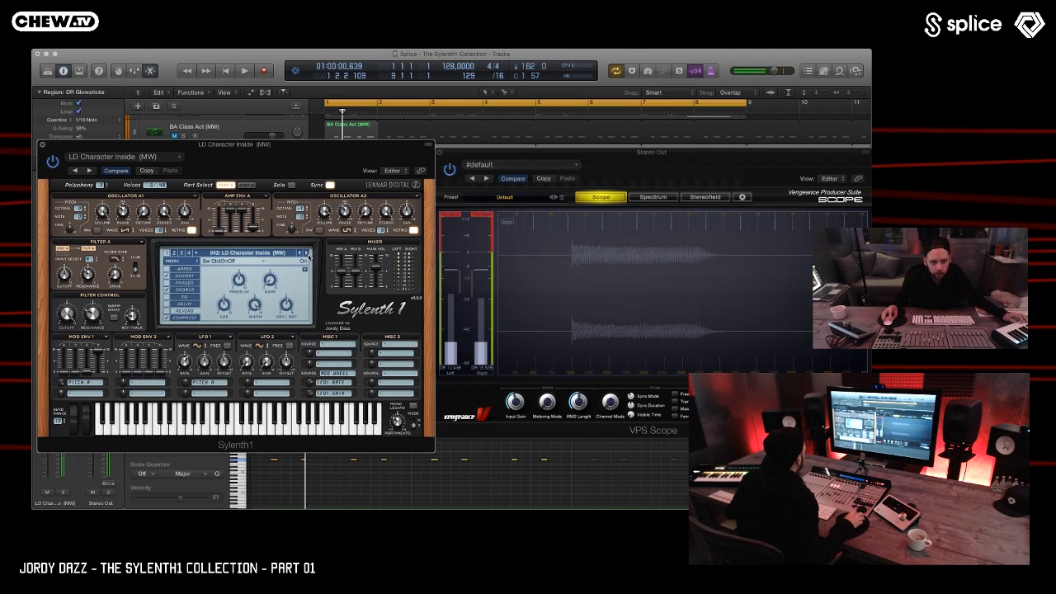
# - Load the LD Chord Master (MW) preset and switch between Part A and Part B to compare their oscillator note settings
pyautogui.click(306, 253)
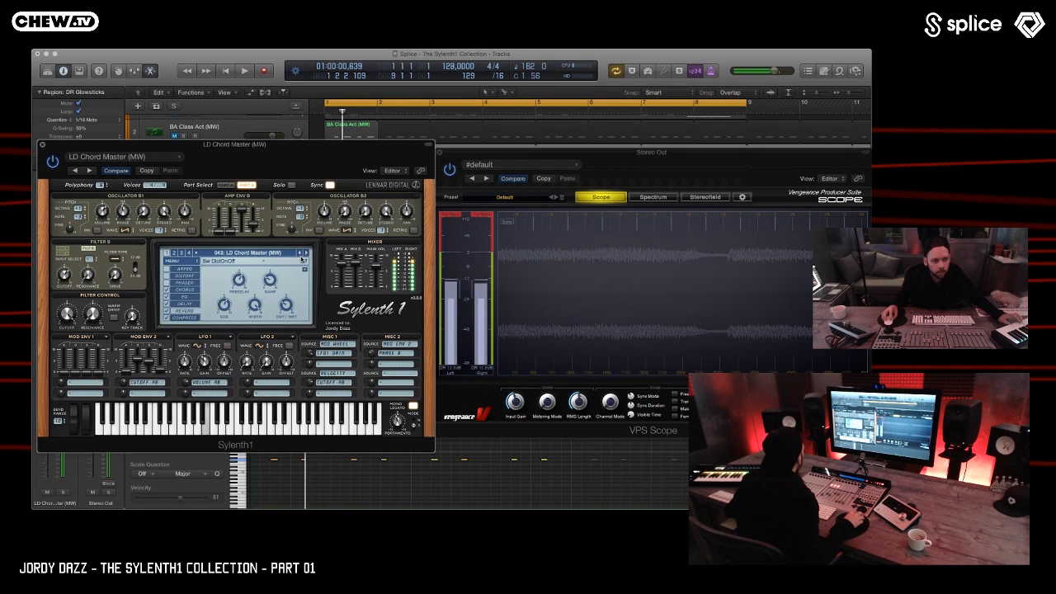
pyautogui.click(226, 186)
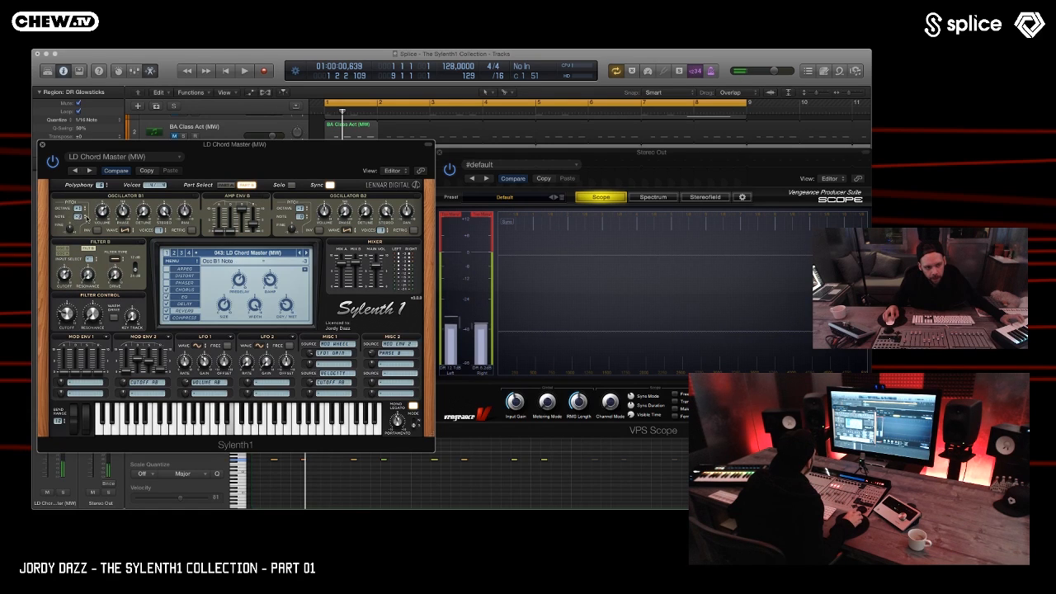
pyautogui.click(225, 184)
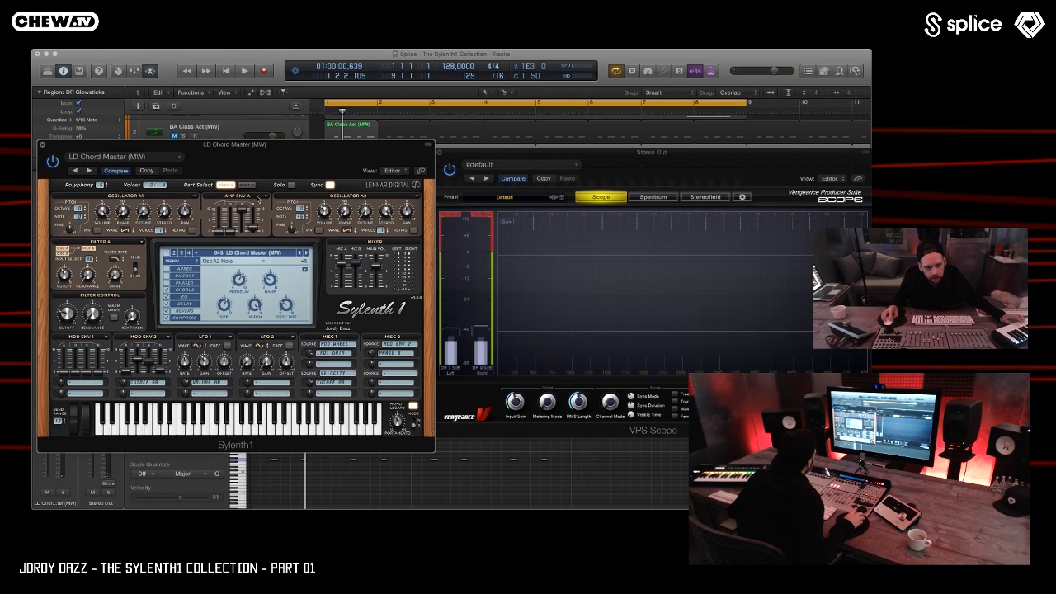
pyautogui.click(245, 185)
pyautogui.click(79, 218)
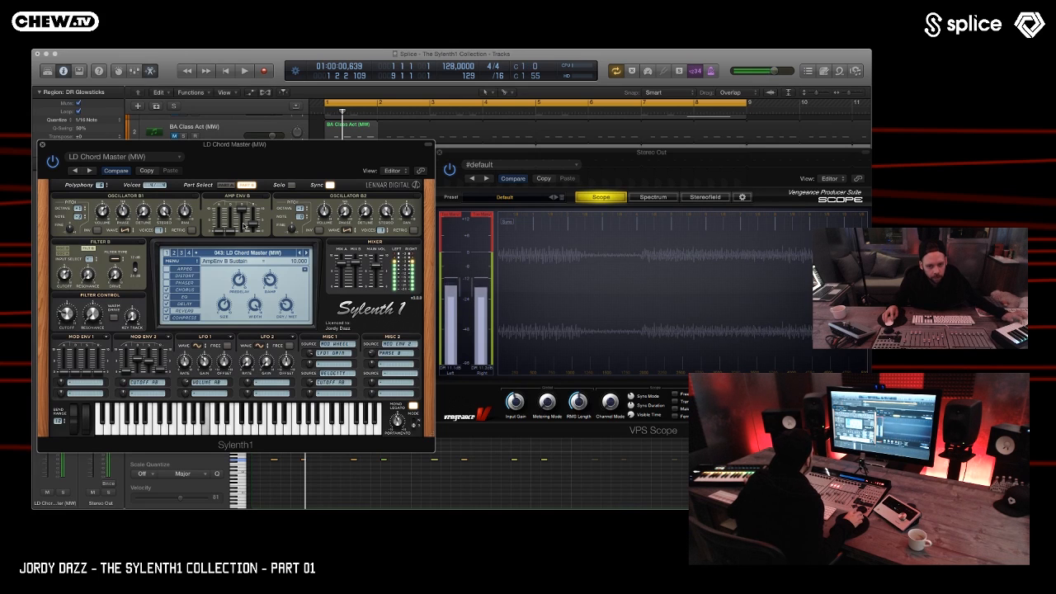
pyautogui.click(222, 185)
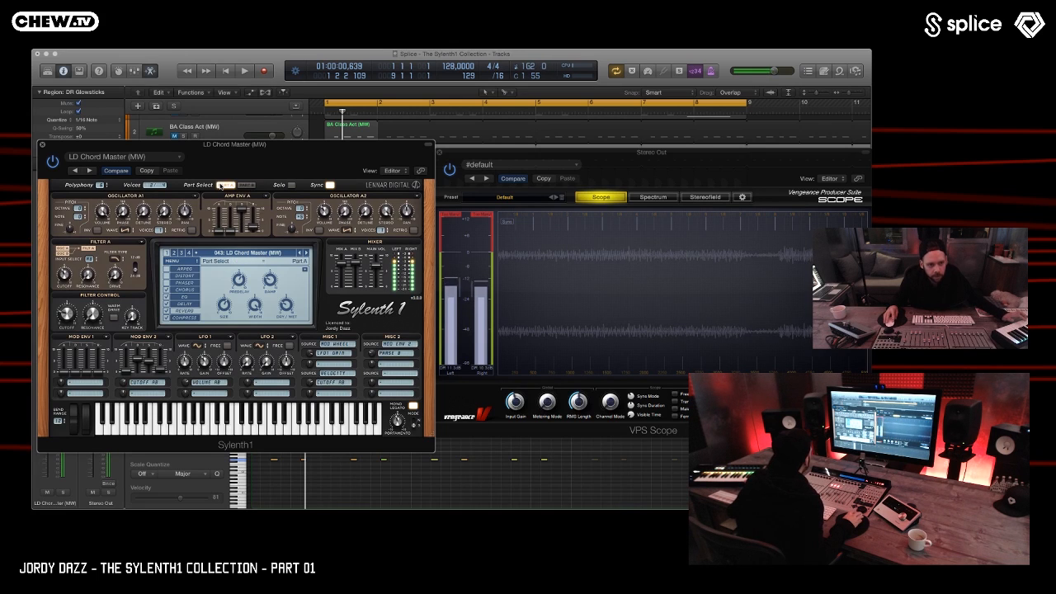
# - Load the LD Cyprus (MW) preset, followed by LD Dat Fly (MW), and audition each sound with the mod wheel
pyautogui.click(305, 253)
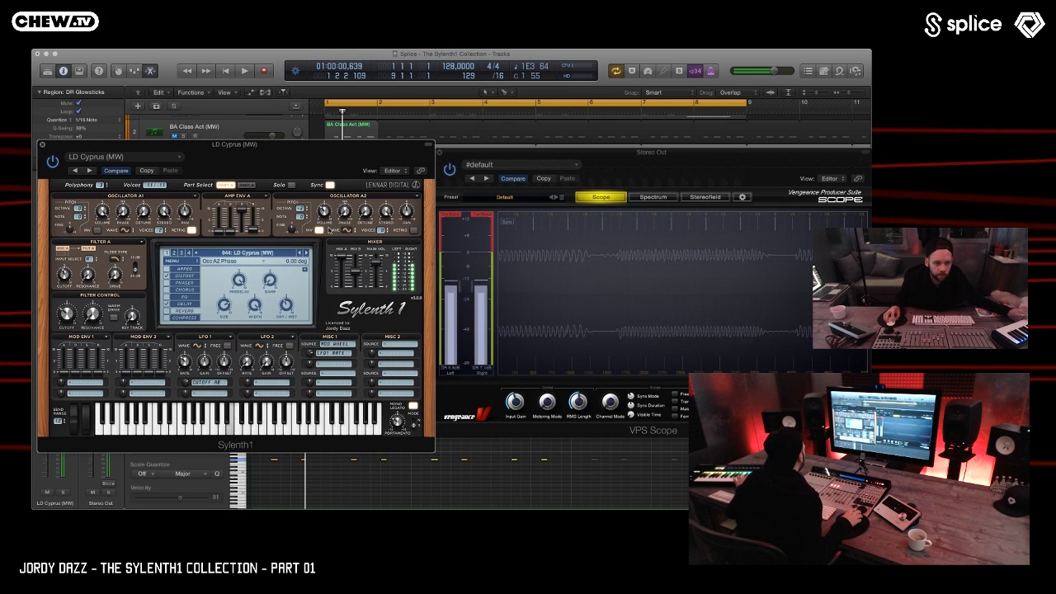
pyautogui.click(307, 253)
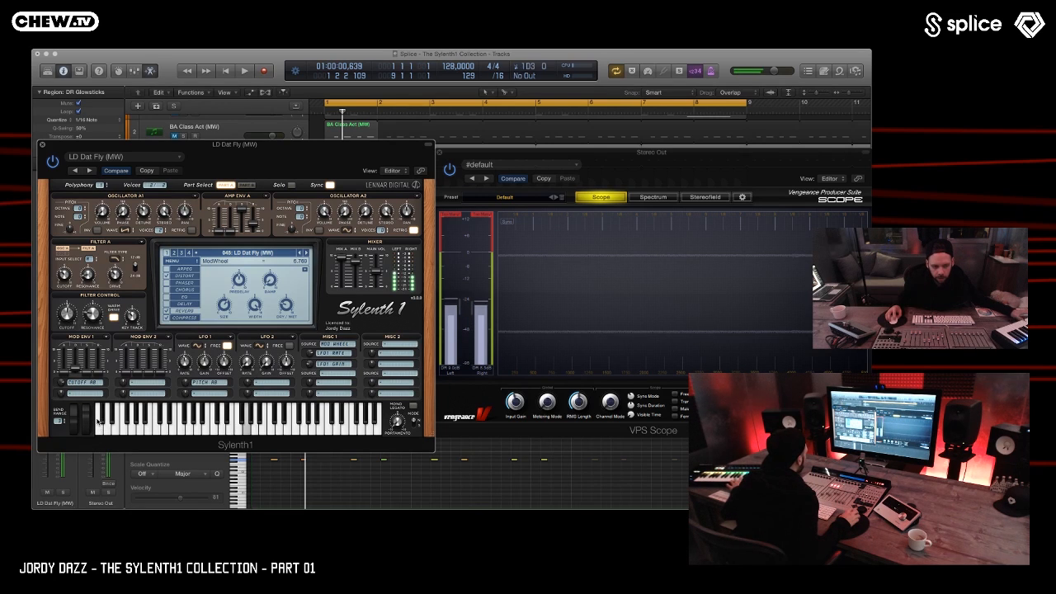
pyautogui.click(85, 371)
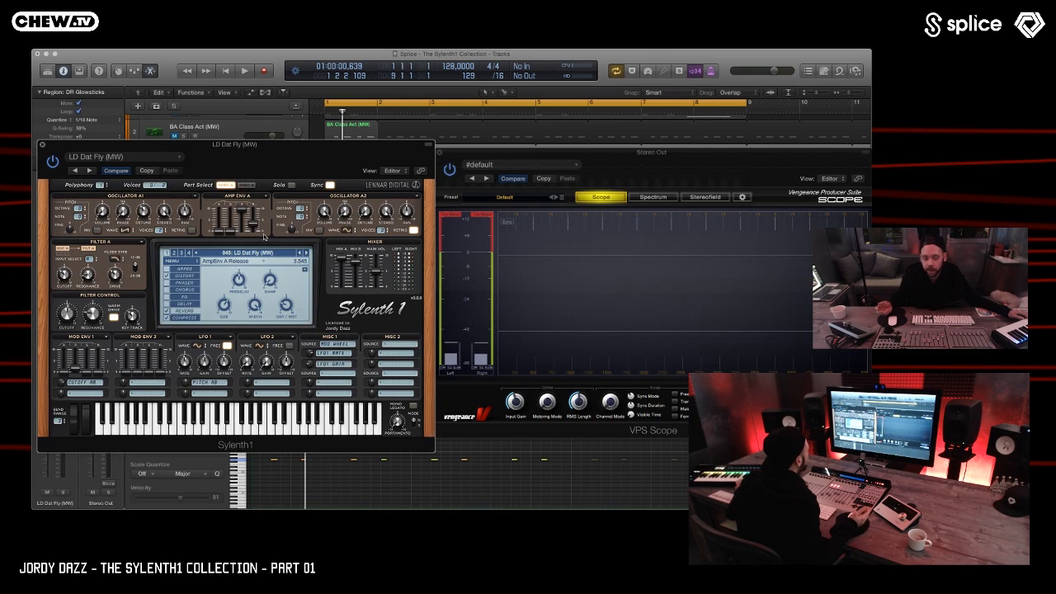
# - Select the BA Class Act (MW) track, hide the plug-in windows and briefly play the arrangement from the start
pyautogui.click(233, 131)
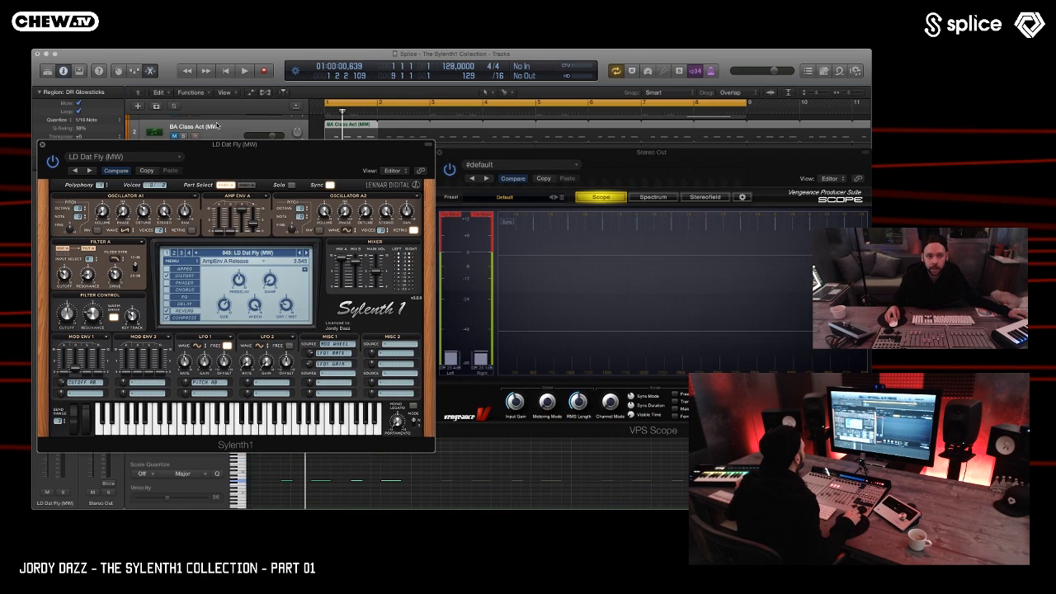
pyautogui.press('v')
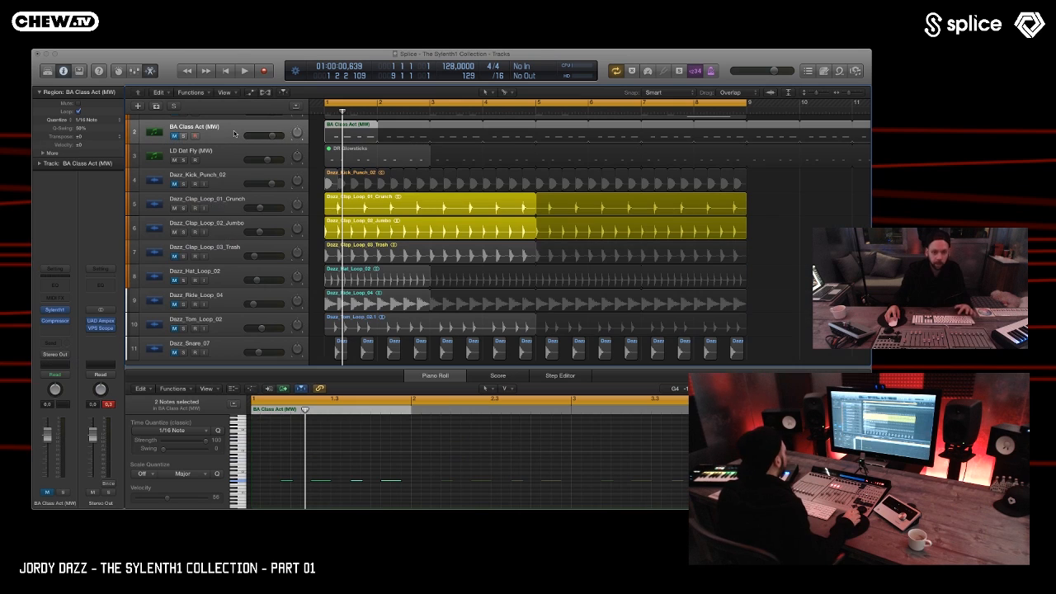
pyautogui.press('space')
pyautogui.press('XF86AudioRaiseVolume')
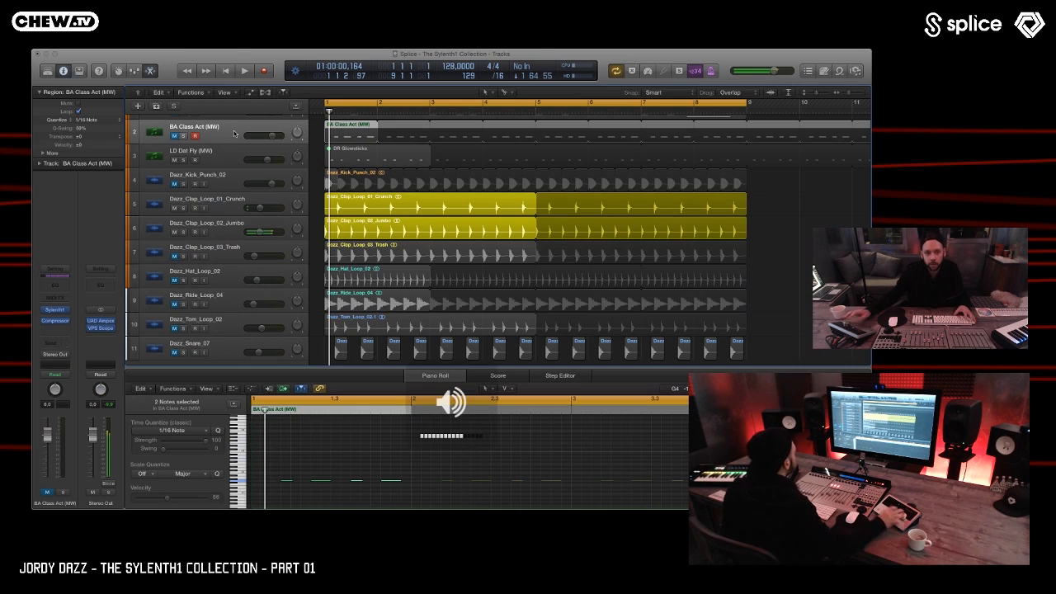
# - Fit all tracks in view and unmute the Dazz kick, third clap loop, hat, ride and tom loop tracks
pyautogui.click(177, 180)
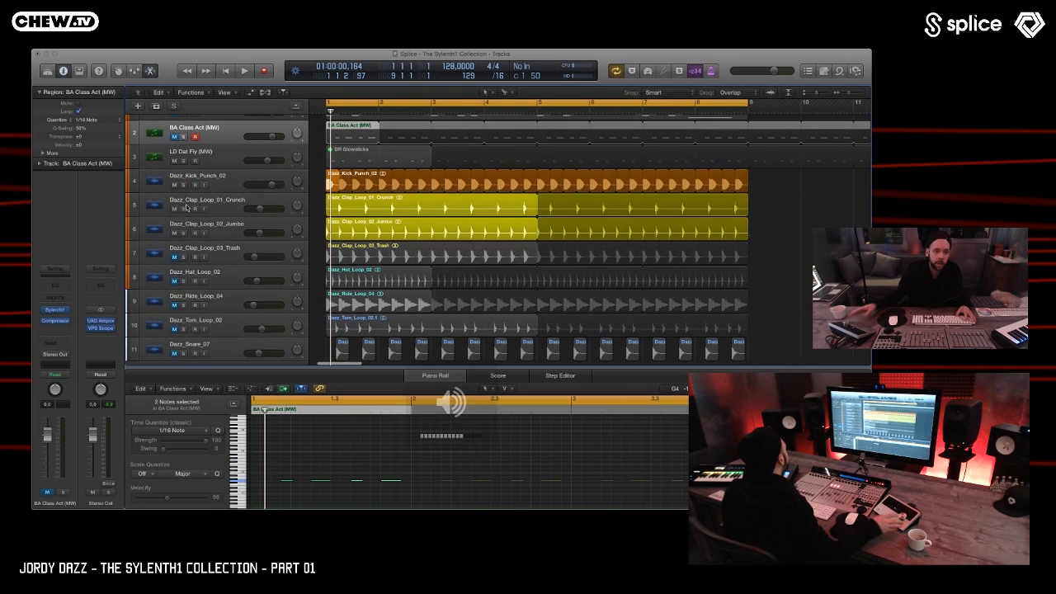
pyautogui.press('XF86AudioRaiseVolume')
pyautogui.press('super+Up')
pyautogui.press('super+Down')
pyautogui.press('super+Down')
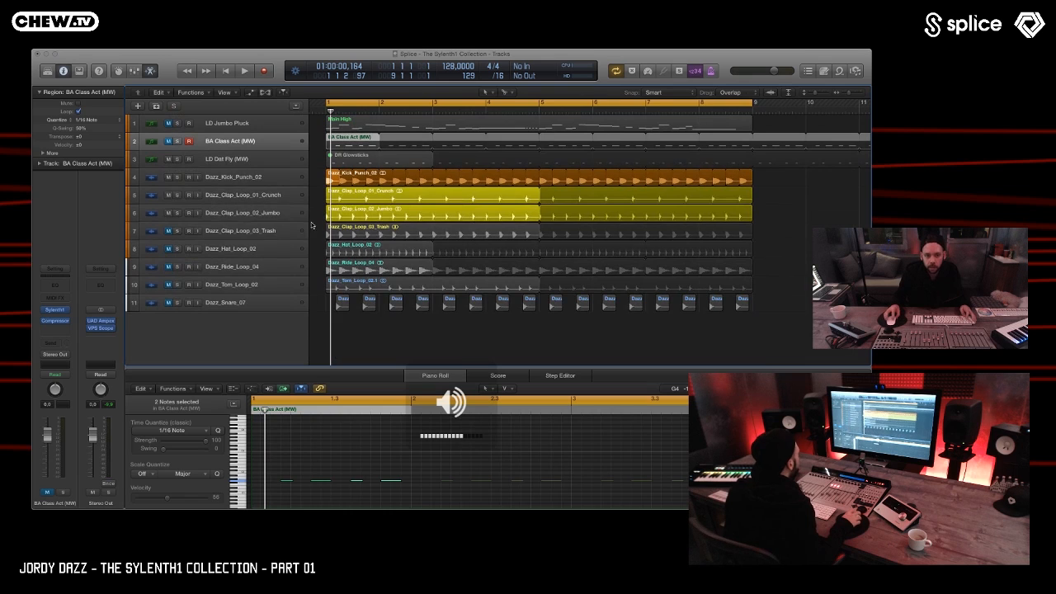
pyautogui.moveTo(171, 249); pyautogui.dragTo(171, 292)
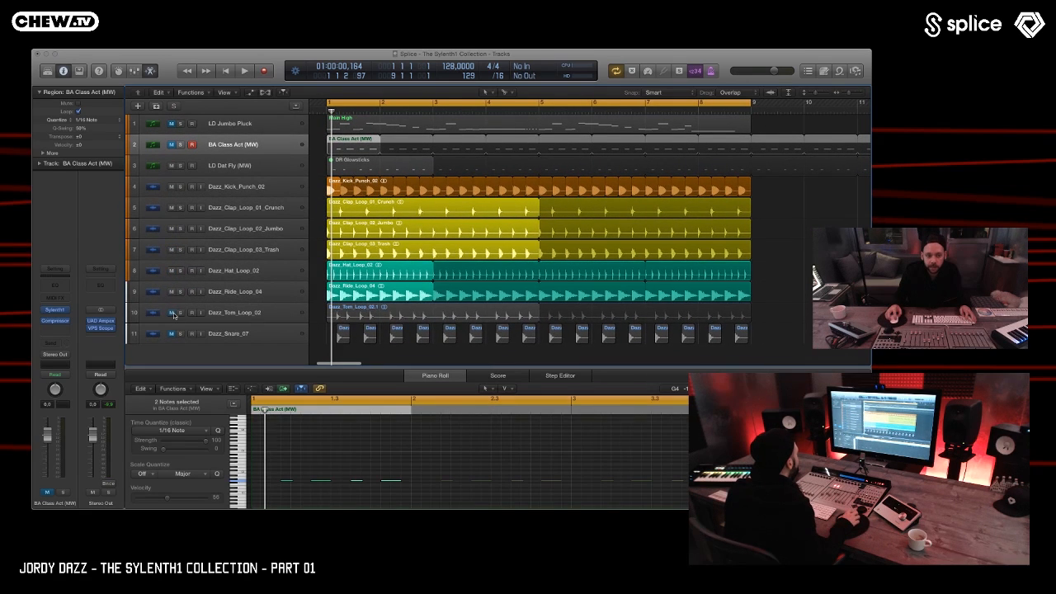
pyautogui.click(173, 314)
# - Play the combined drum loops and unmute the Dazz_Snare_07 track to hear it in the mix
pyautogui.press('space')
pyautogui.press('XF86AudioRaiseVolume')
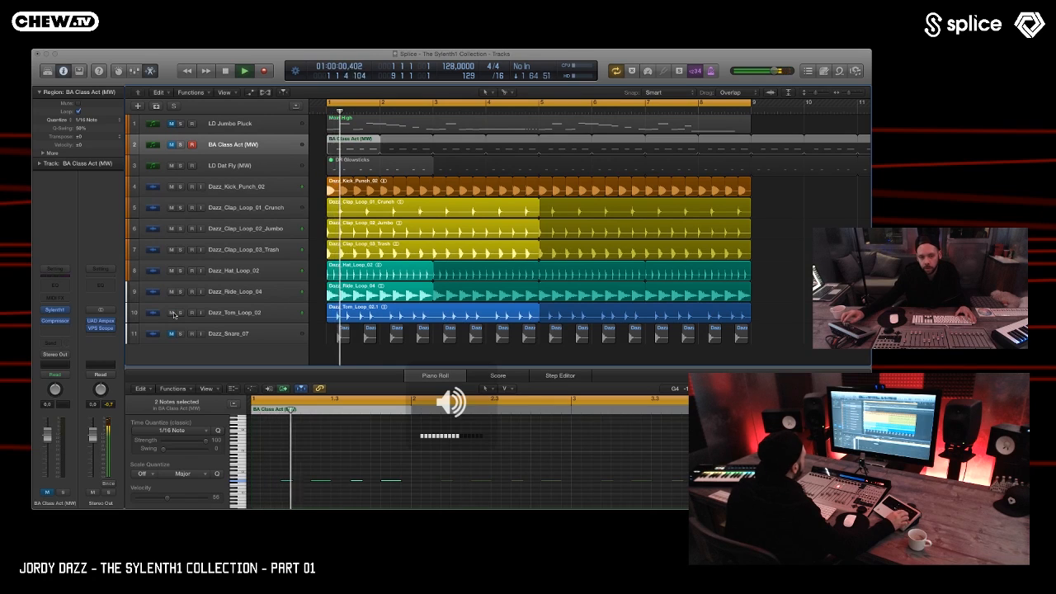
pyautogui.press('space')
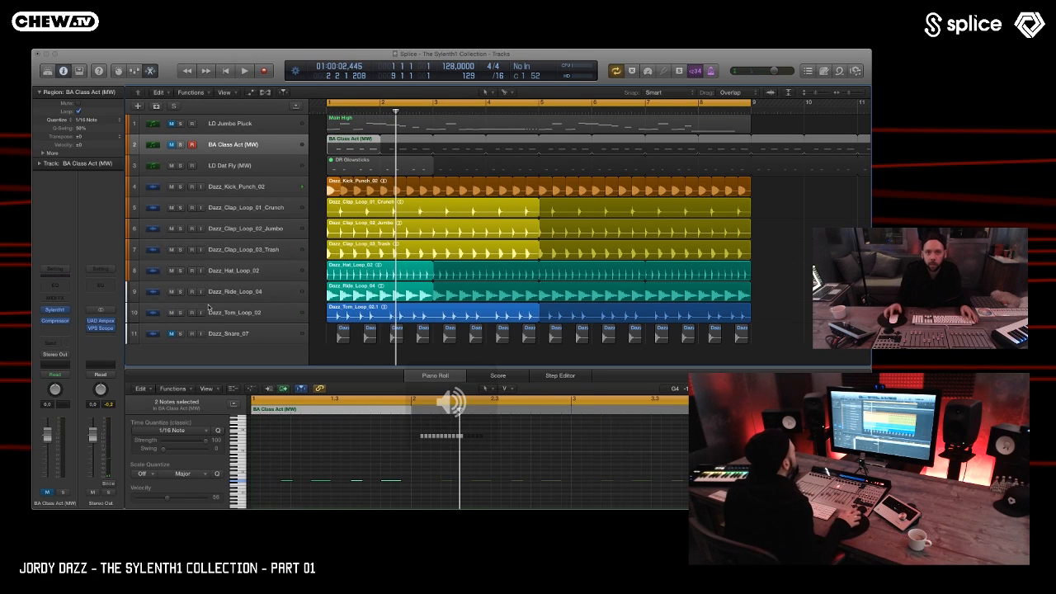
pyautogui.press('space')
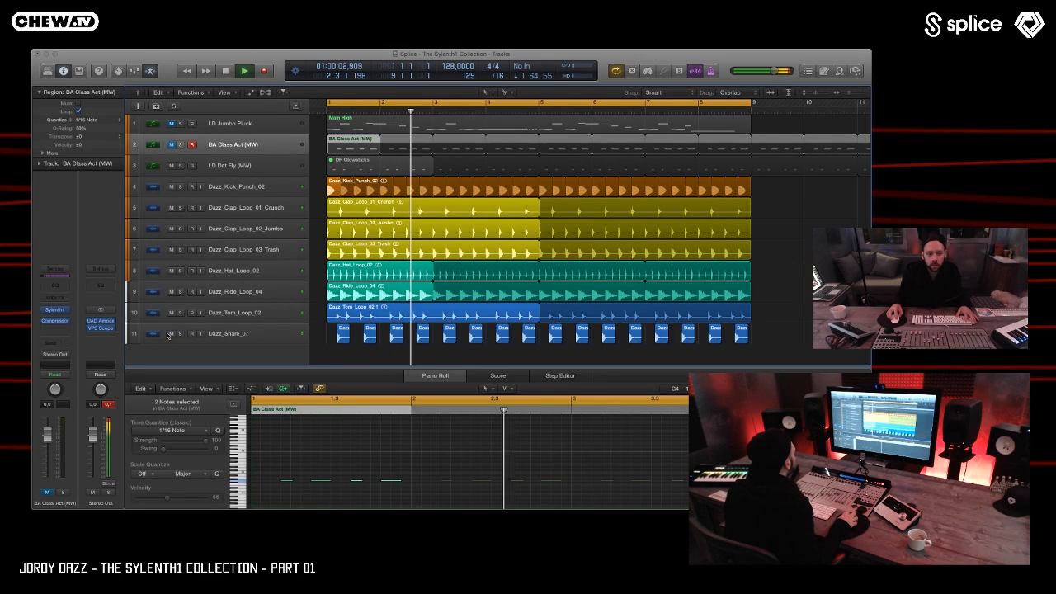
pyautogui.press('space')
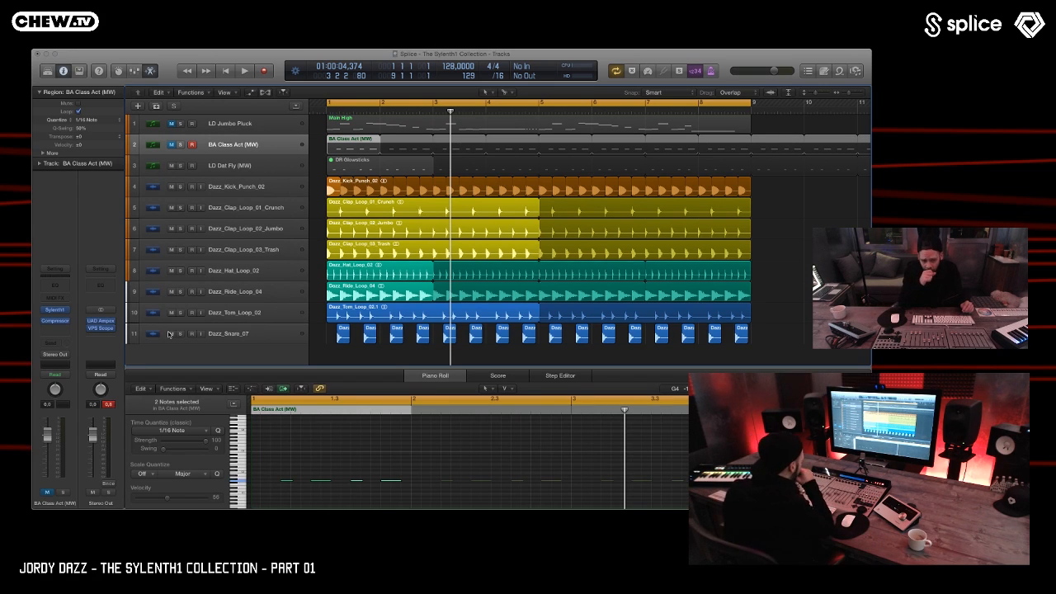
# - Select the LD Dat Fly (MW) track and bring its Sylenth1 window and the scope back on screen
pyautogui.hscroll(-3, 168, 333)
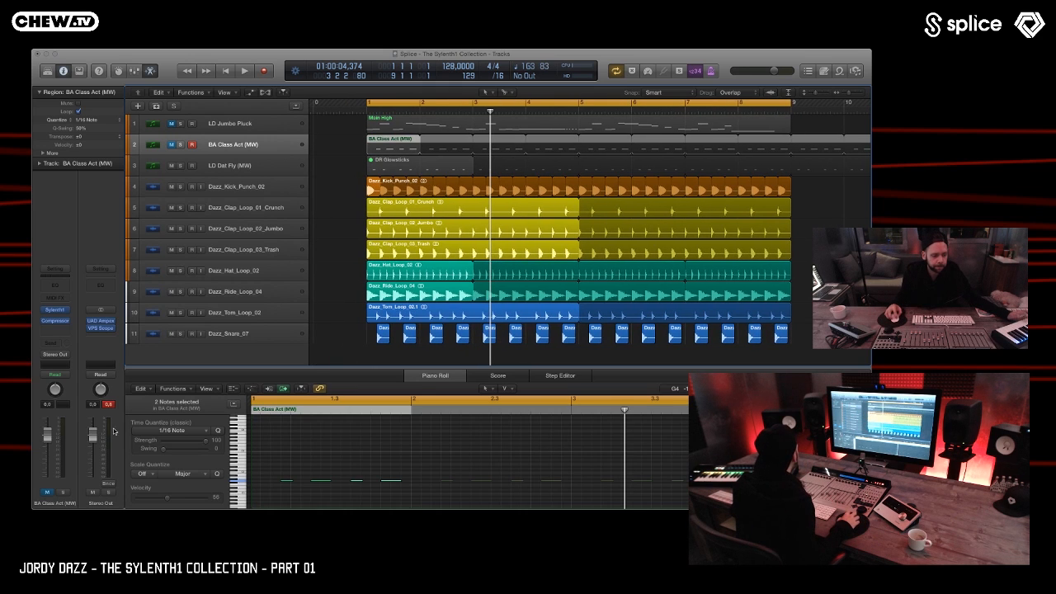
pyautogui.click(266, 273)
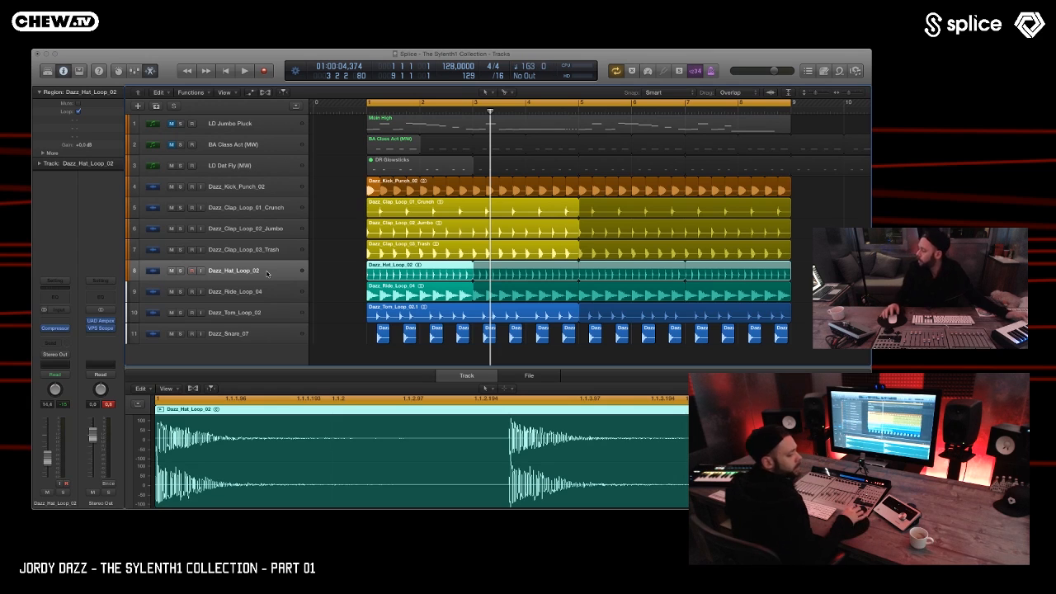
pyautogui.click(208, 168)
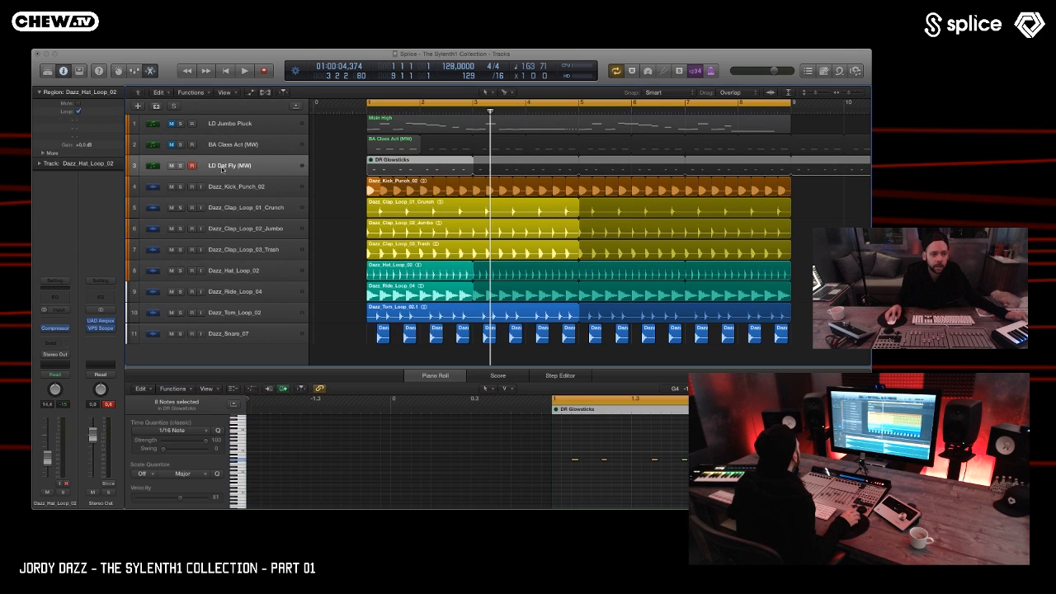
pyautogui.press('v')
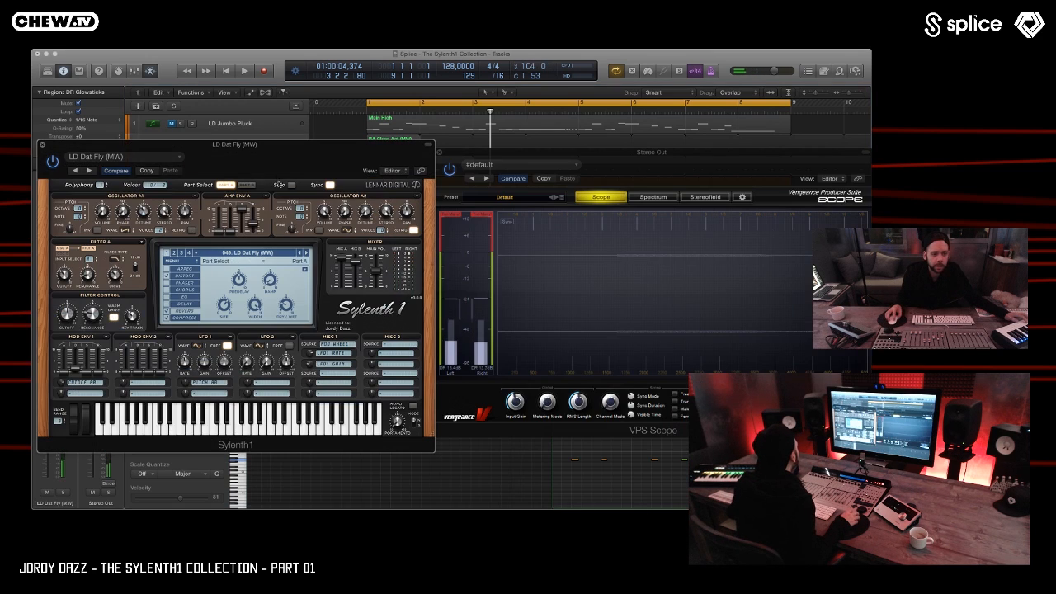
# - Load the LD Distressful (MW) preset, followed by LD Distorted Rain (MW), auditioning each with the mod wheel
pyautogui.click(305, 253)
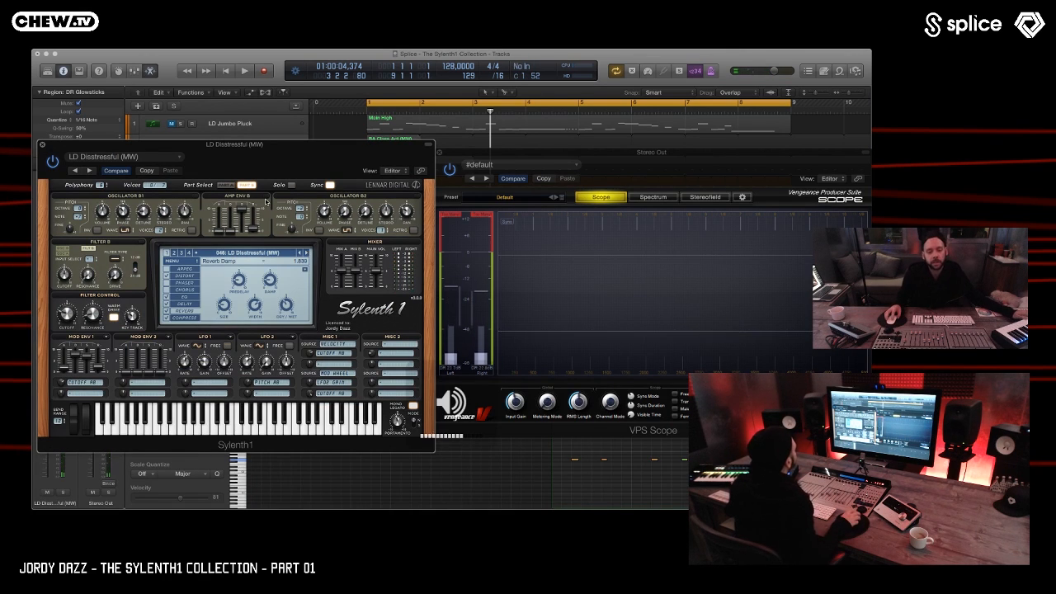
pyautogui.moveTo(229, 146)
pyautogui.mouseDown()
pyautogui.moveTo(258, 130)
pyautogui.moveTo(230, 143)
pyautogui.mouseUp()
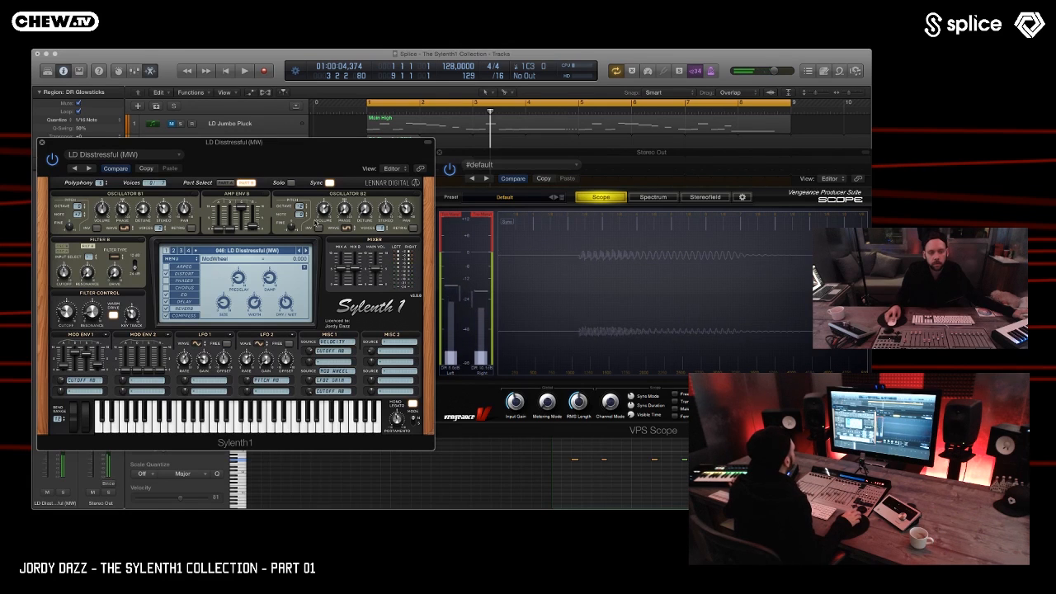
pyautogui.click(306, 250)
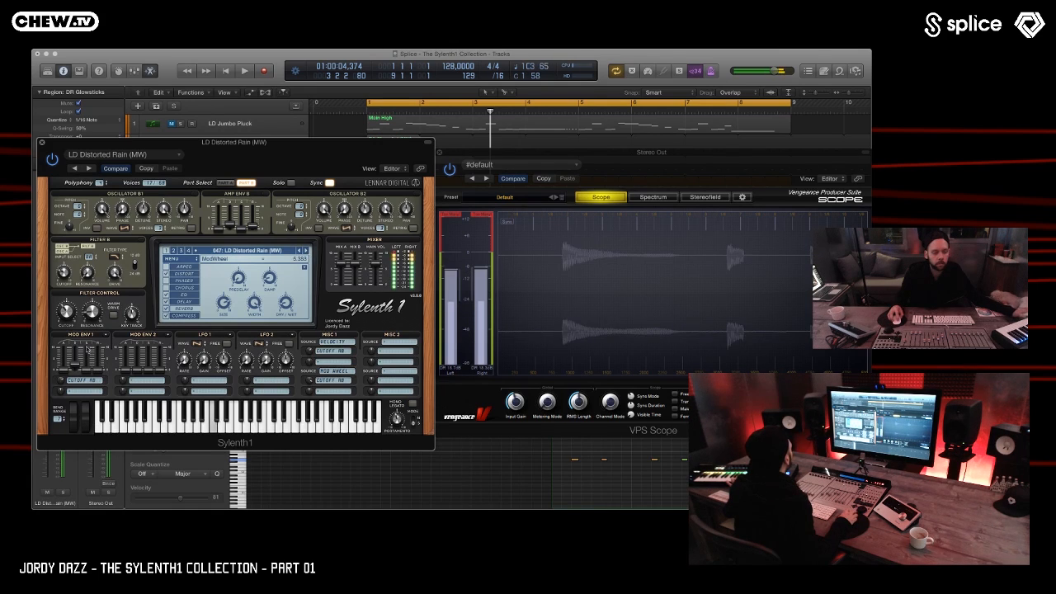
pyautogui.moveTo(91, 320); pyautogui.dragTo(93, 399)
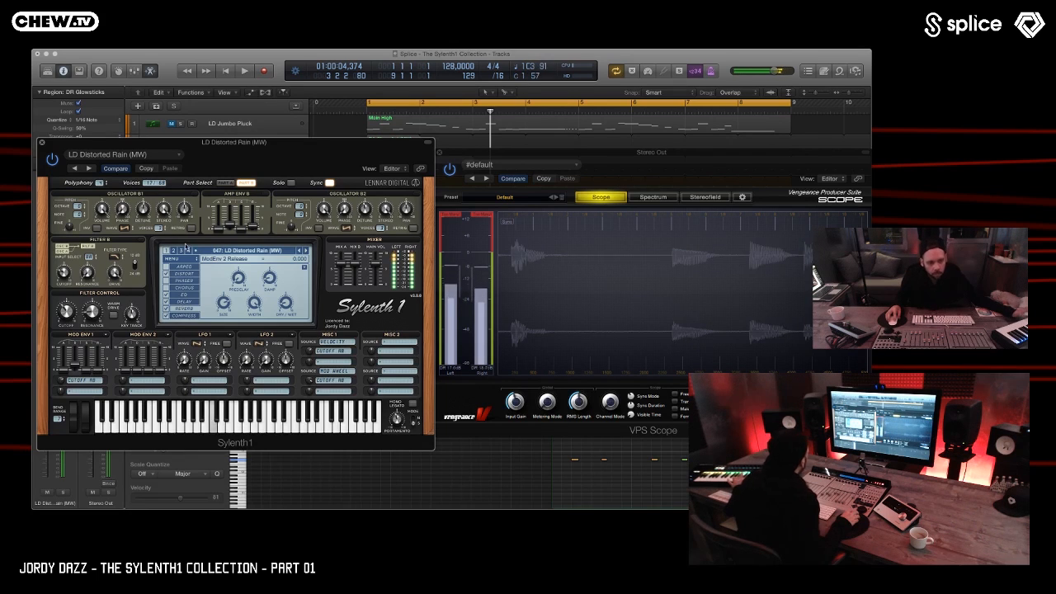
# - Show the Decimate distortion settings of LD Distorted Rain (MW), switch the distortion off to compare, and sweep the mod wheel up to 10
pyautogui.click(184, 302)
pyautogui.click(183, 274)
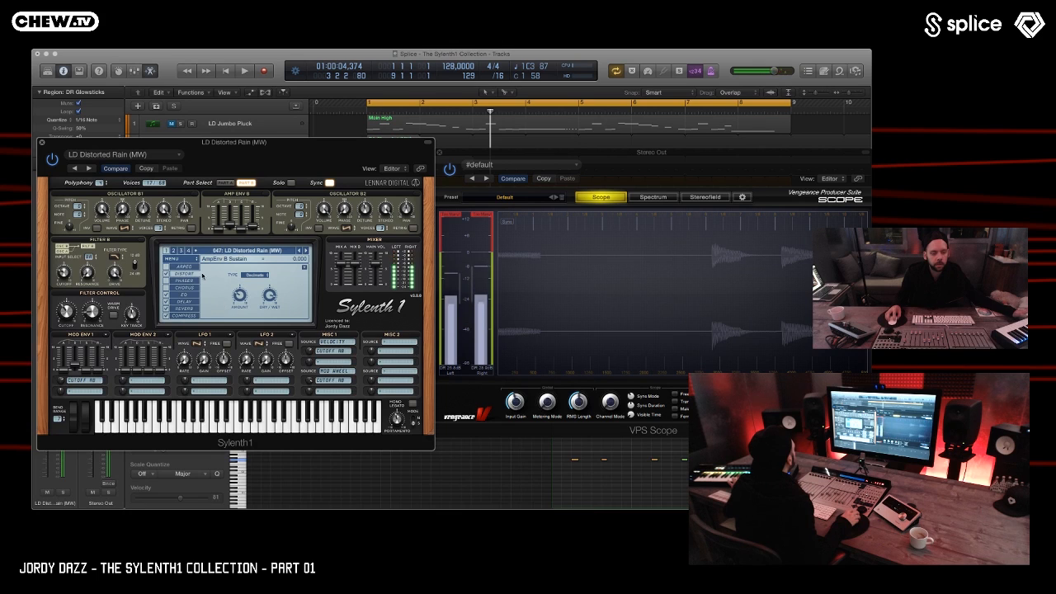
pyautogui.click(166, 274)
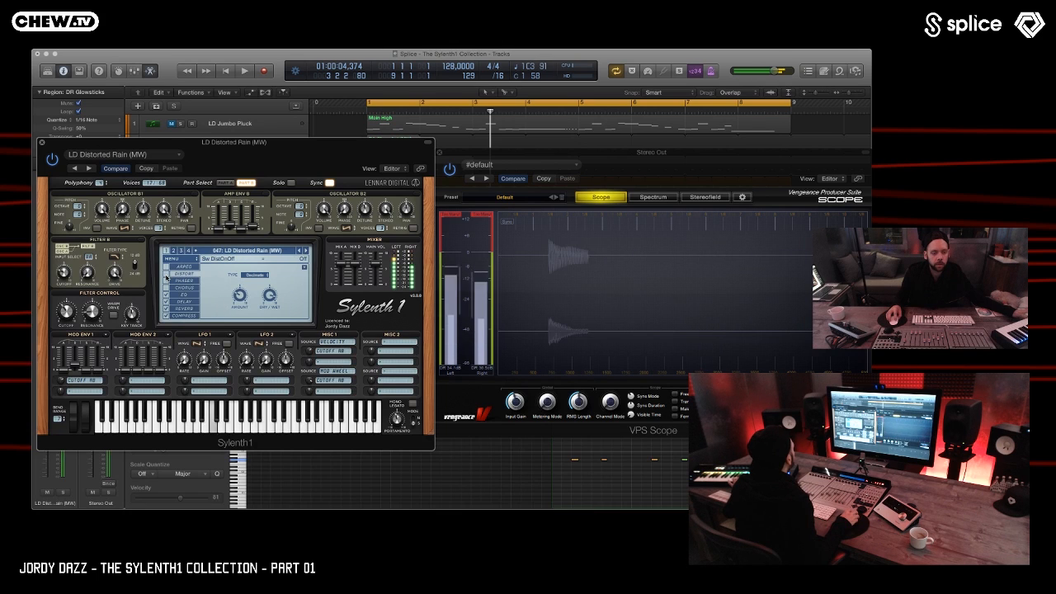
pyautogui.moveTo(87, 427); pyautogui.dragTo(87, 421)
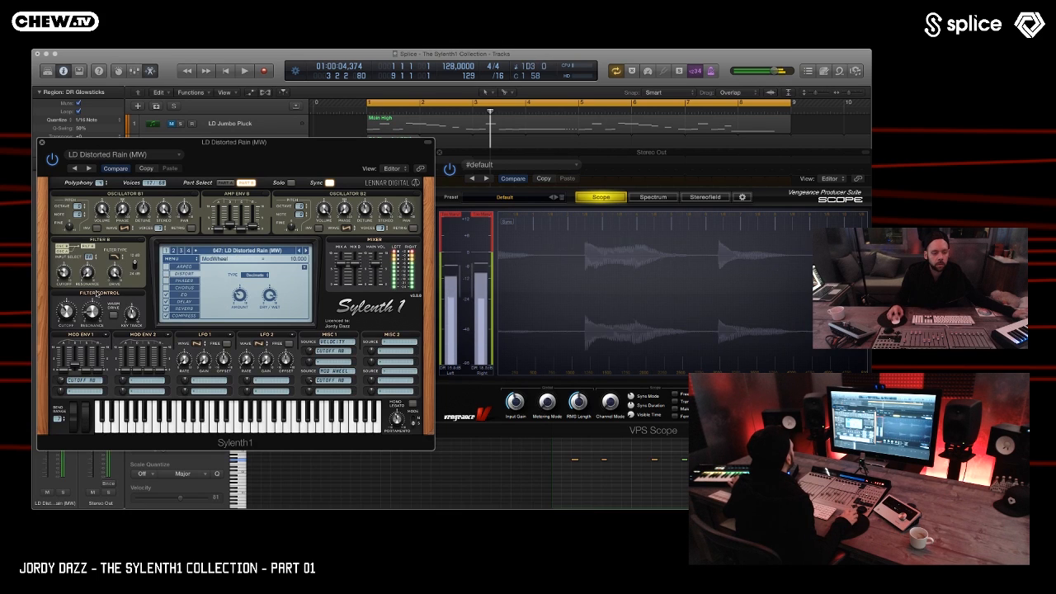
pyautogui.moveTo(66, 312)
pyautogui.mouseDown()
pyautogui.moveTo(70, 250)
pyautogui.moveTo(76, 299)
pyautogui.mouseUp()
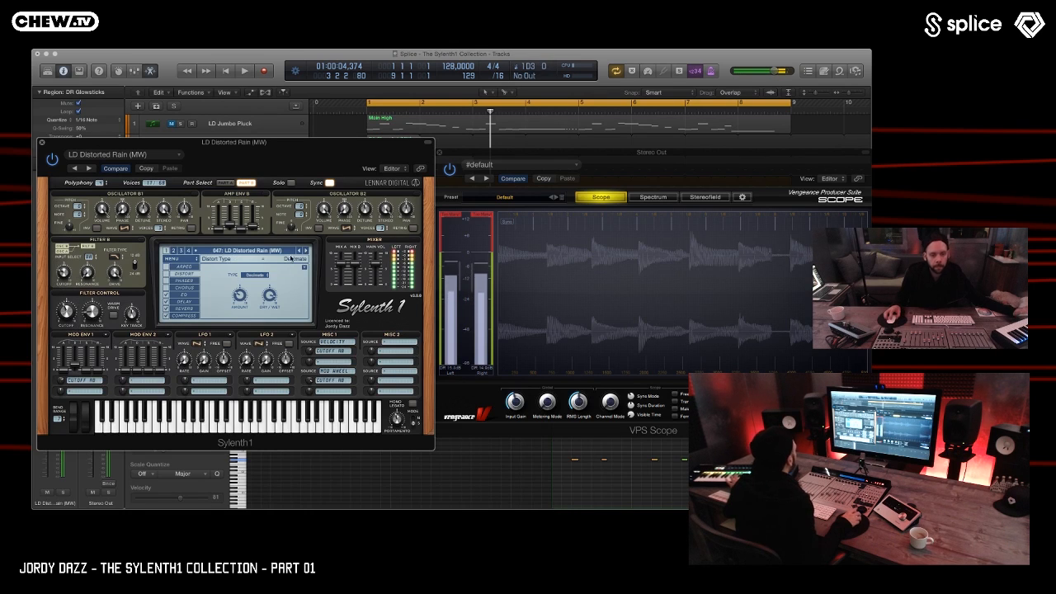
# - Load the LD Drivers Fuel (MW) preset and show its reverb settings
pyautogui.click(305, 250)
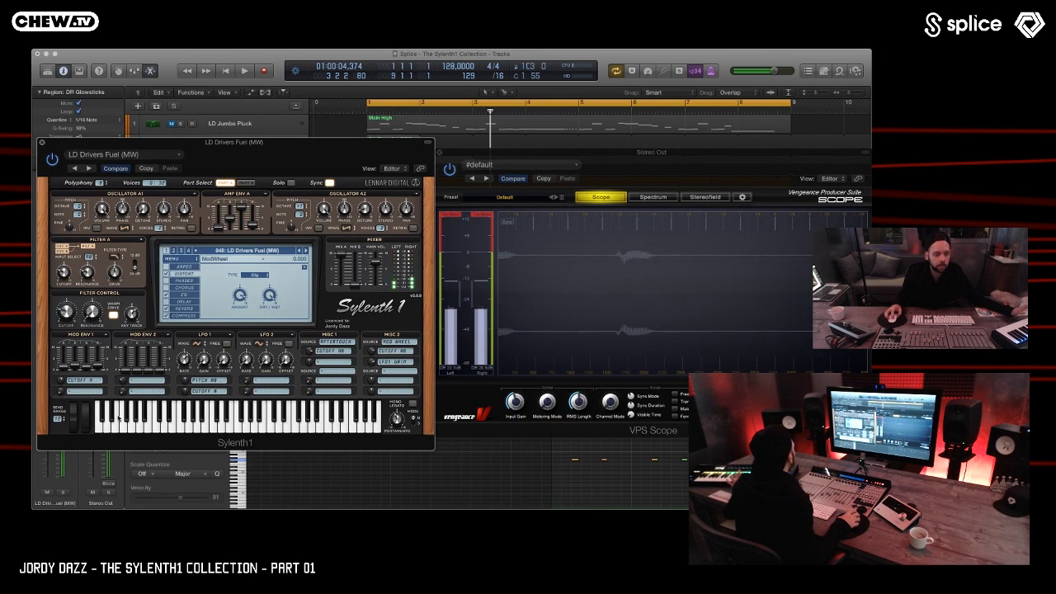
pyautogui.click(184, 309)
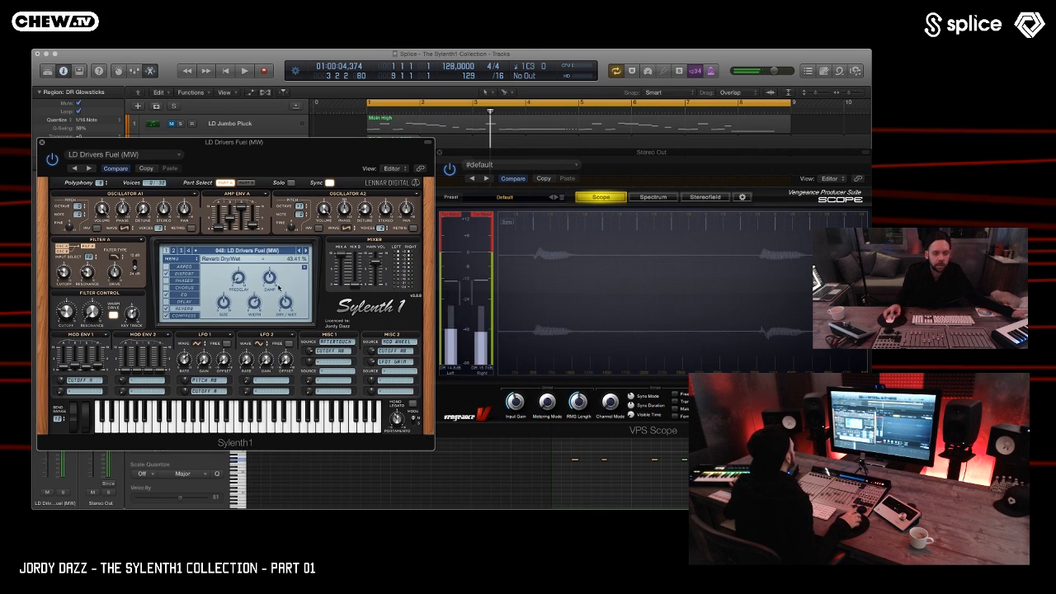
# - Insert UltraReverb after the Channel EQ on the LD Drivers Fuel (MW) channel and audition the lead with a 12.8 s decay time
pyautogui.moveTo(193, 138); pyautogui.dragTo(265, 131)
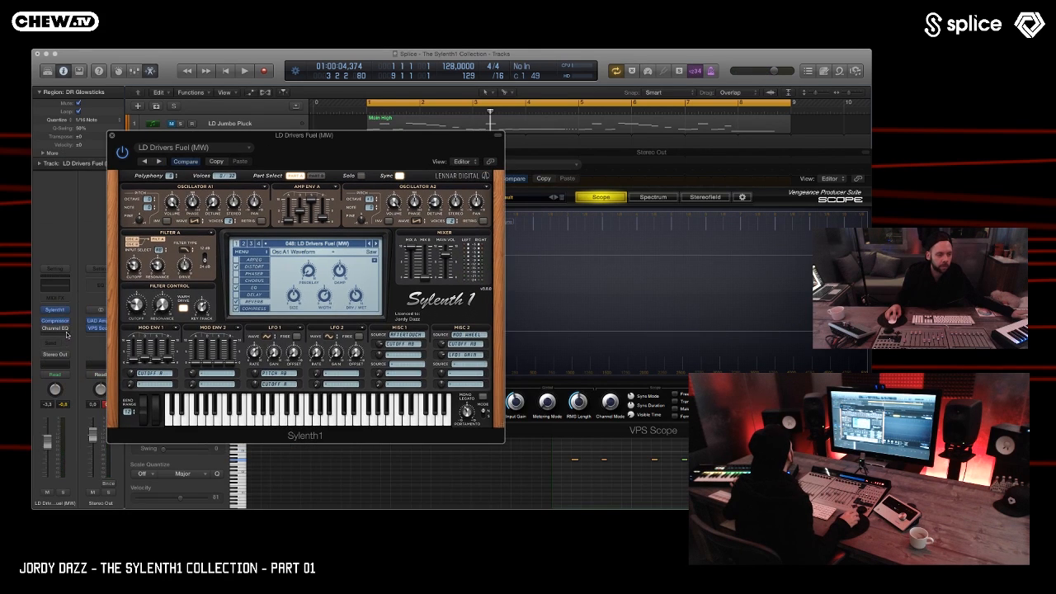
pyautogui.click(66, 334)
pyautogui.moveTo(79, 442)
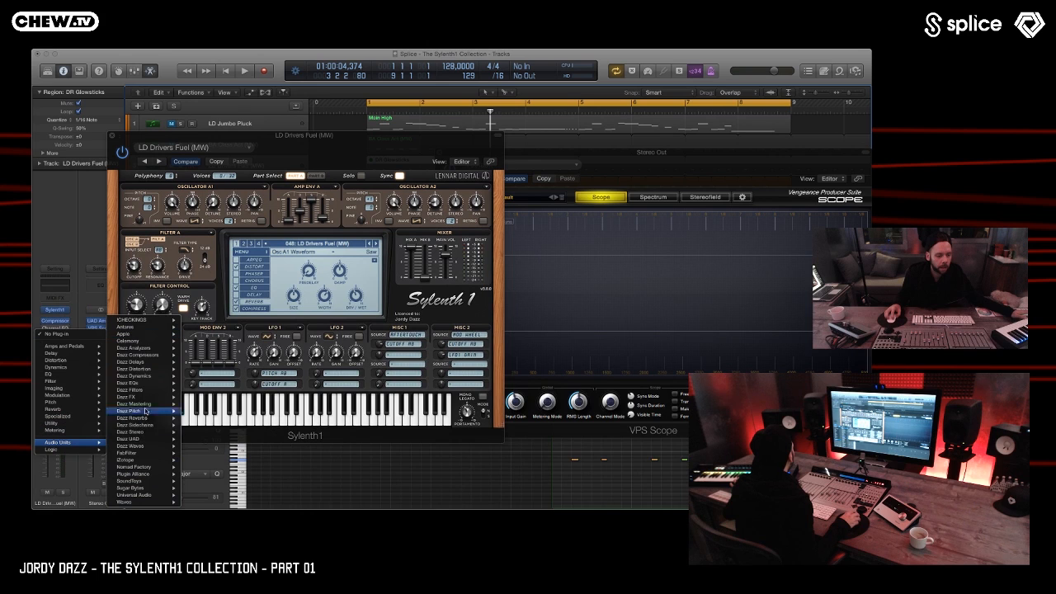
pyautogui.moveTo(136, 418)
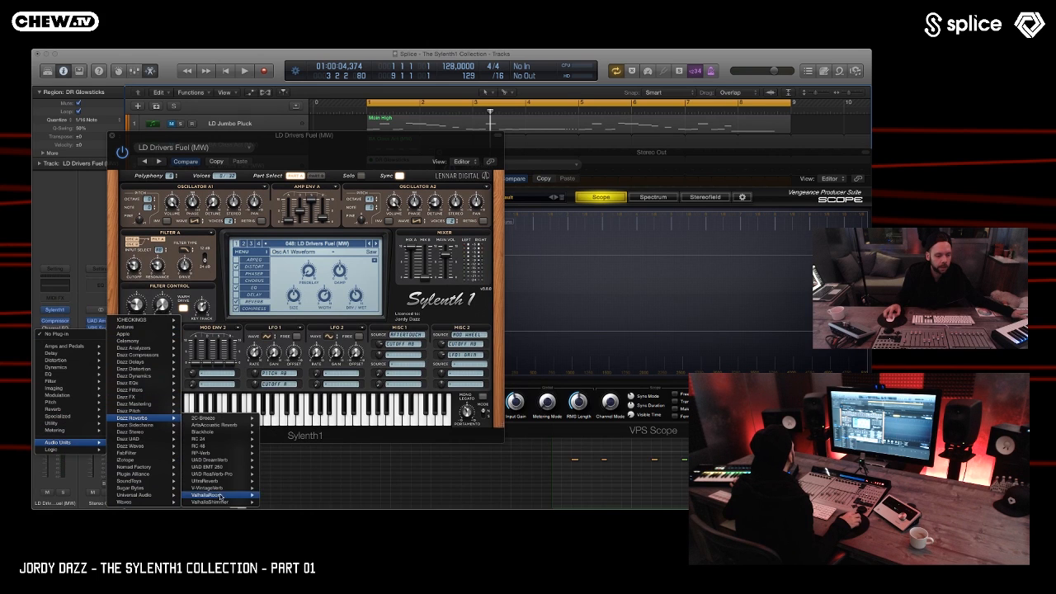
pyautogui.click(274, 480)
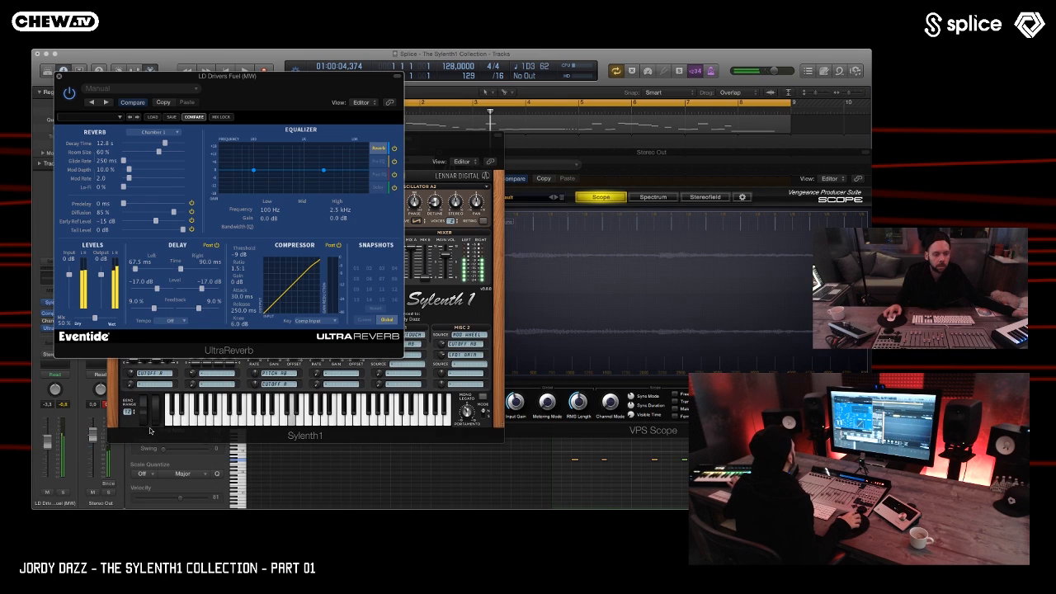
pyautogui.click(157, 418)
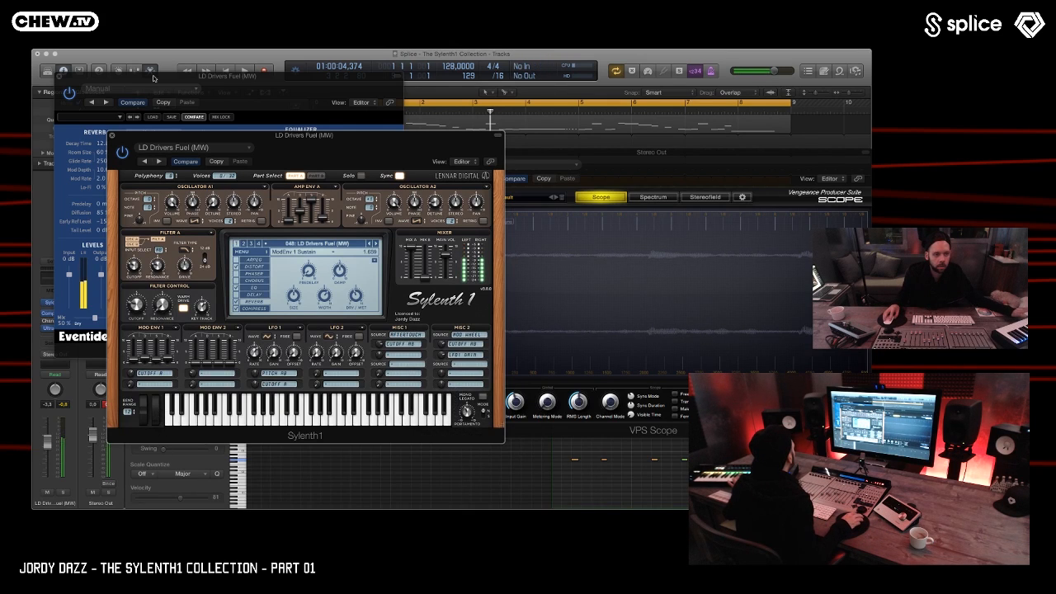
# - Try a 1.8 s decay time in UltraReverb and remove the plug-in from the LD Drivers Fuel (MW) channel
pyautogui.click(153, 78)
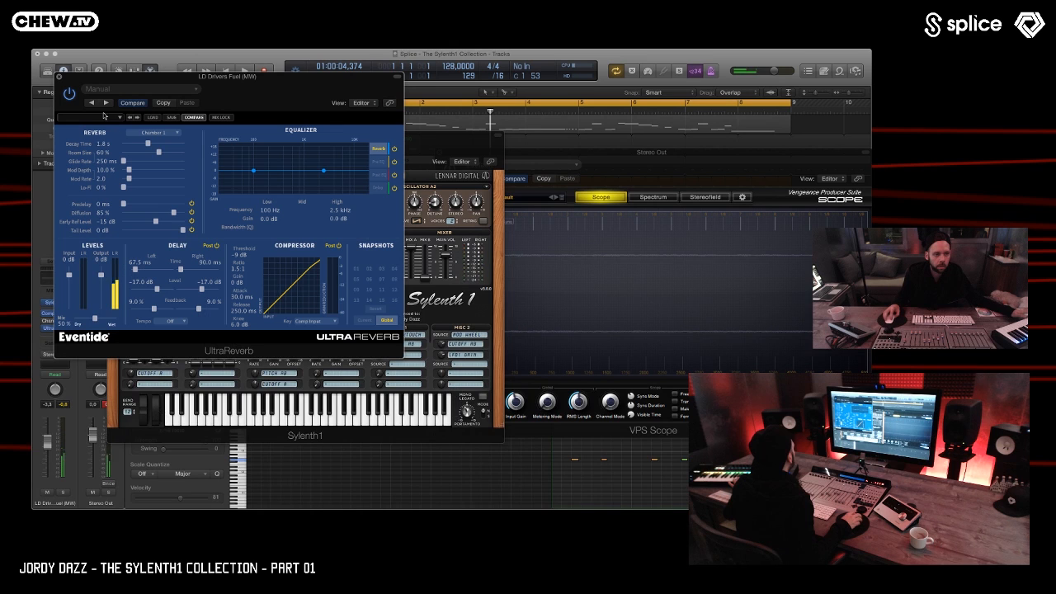
pyautogui.click(59, 78)
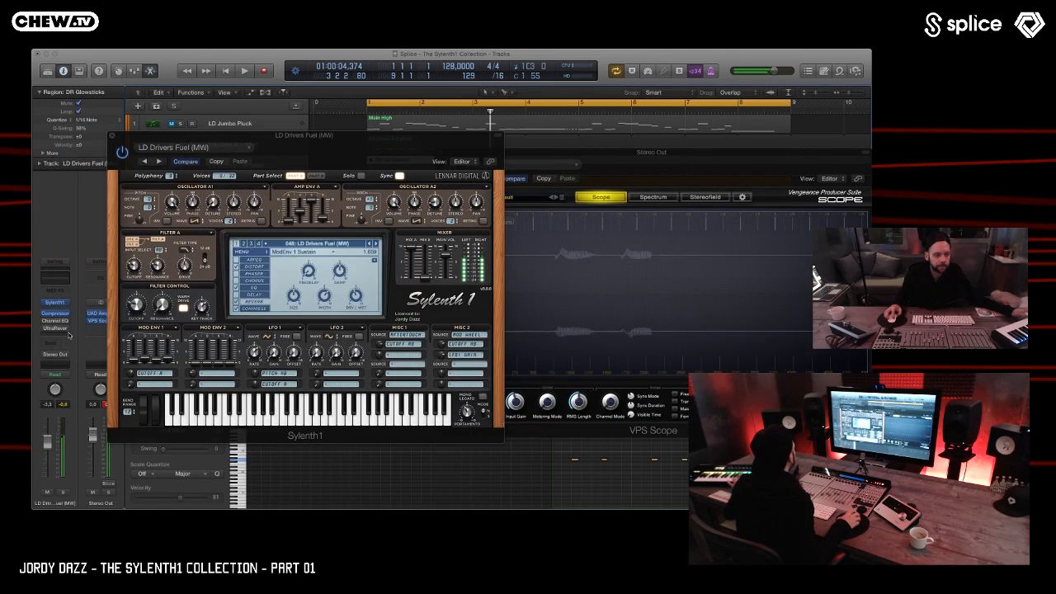
pyautogui.click(67, 329)
pyautogui.click(66, 341)
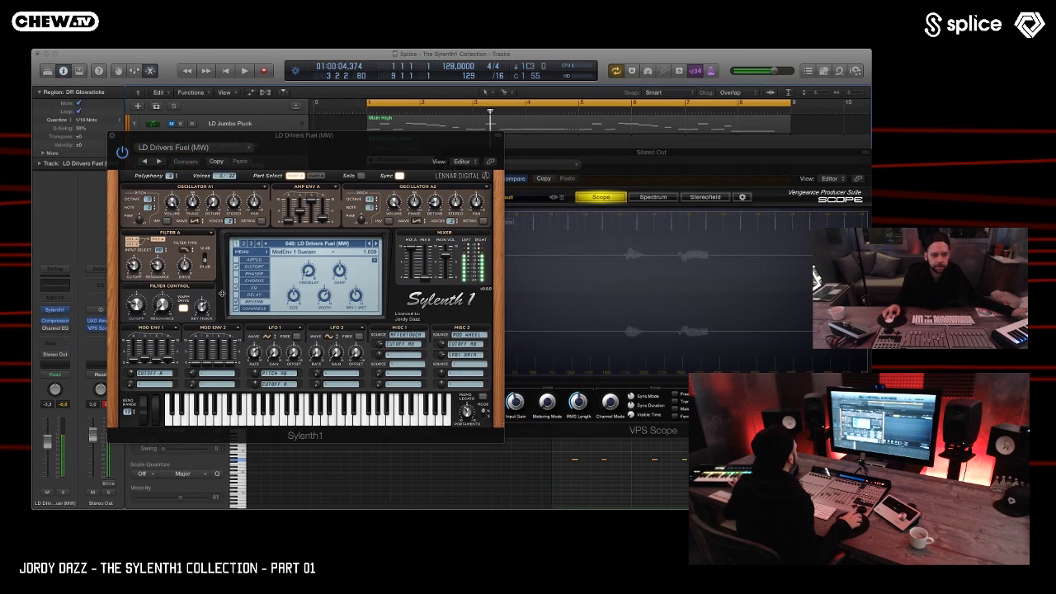
# - Load the LD Dronut (MW) preset, switch to Part A and sweep the mod wheel up while auditioning it
pyautogui.moveTo(348, 148); pyautogui.dragTo(281, 146)
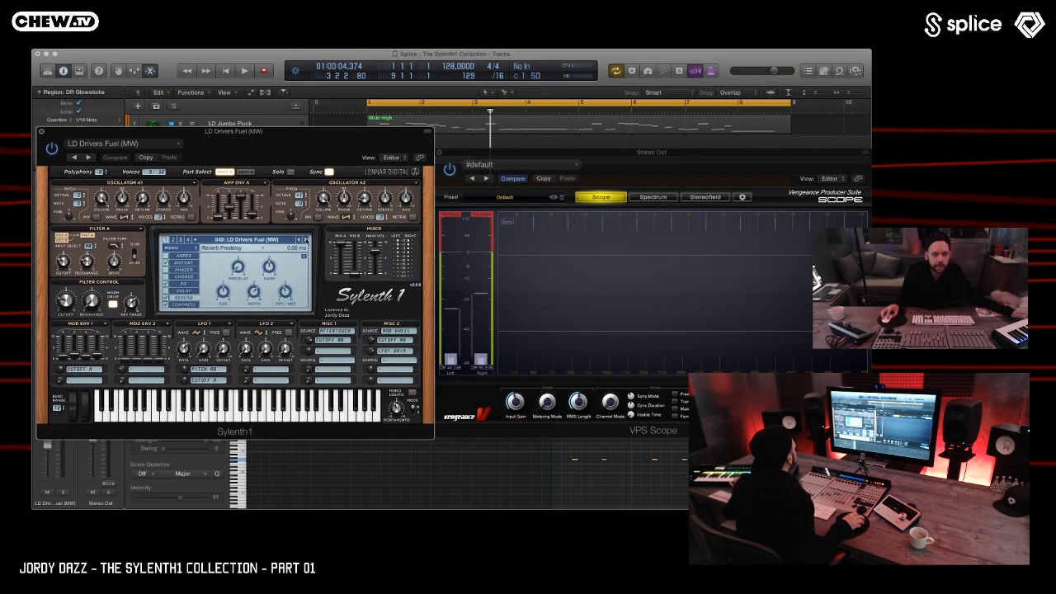
pyautogui.click(306, 240)
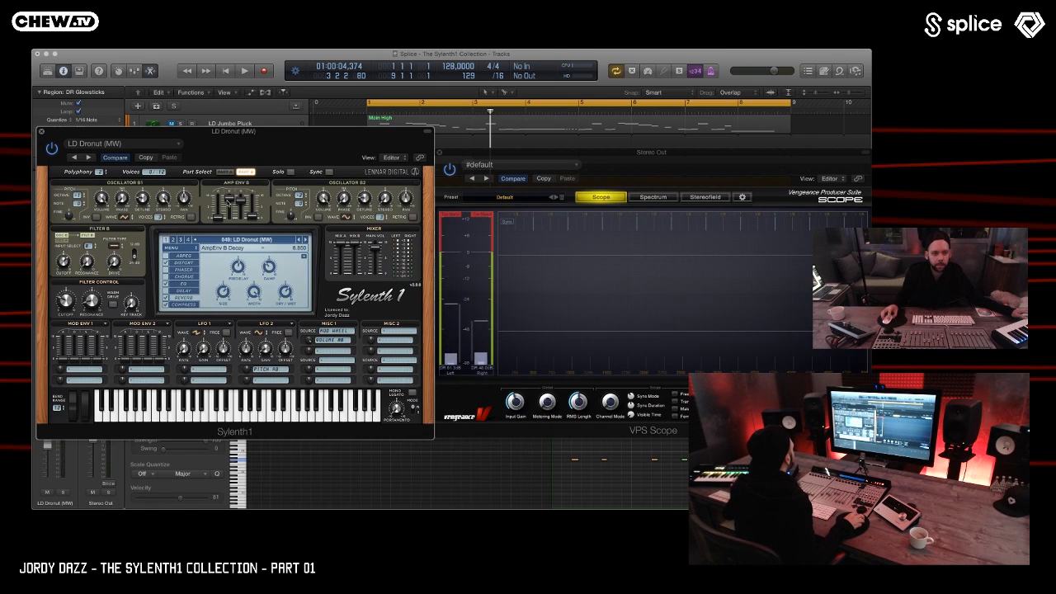
pyautogui.click(224, 172)
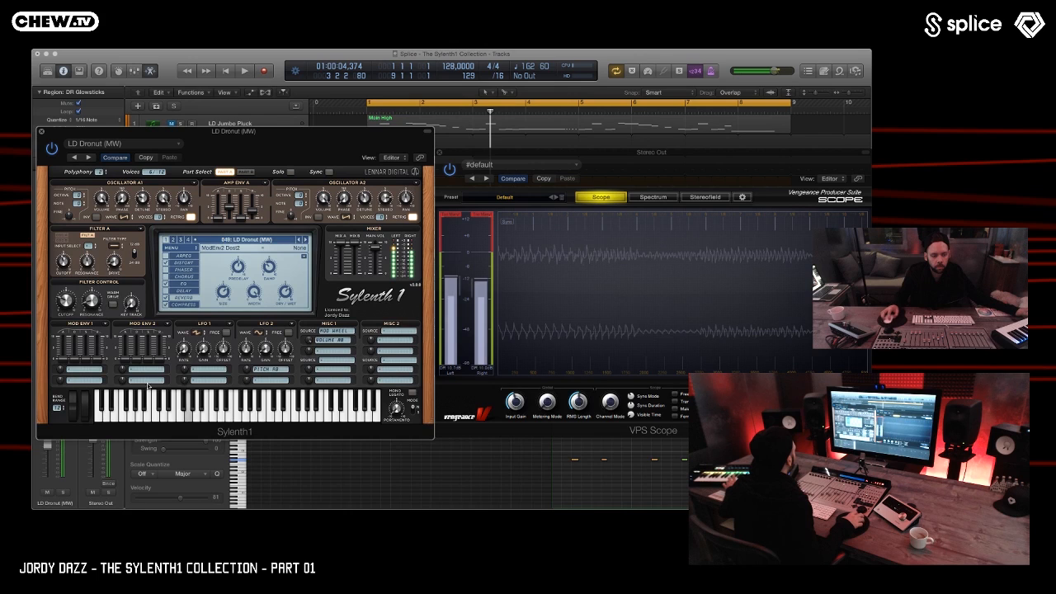
pyautogui.moveTo(87, 407); pyautogui.dragTo(109, 254)
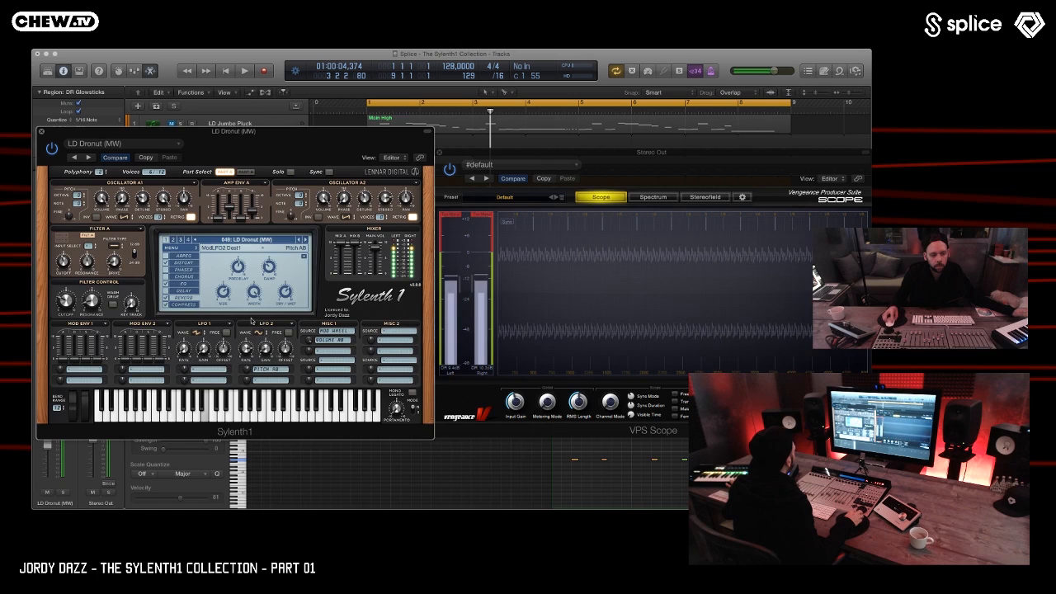
# - Try different LFO 2 pitch modulation amounts on the LD Dronut (MW) preset
pyautogui.moveTo(247, 358); pyautogui.dragTo(246, 387)
pyautogui.click(248, 370)
pyautogui.moveTo(245, 397); pyautogui.dragTo(245, 415)
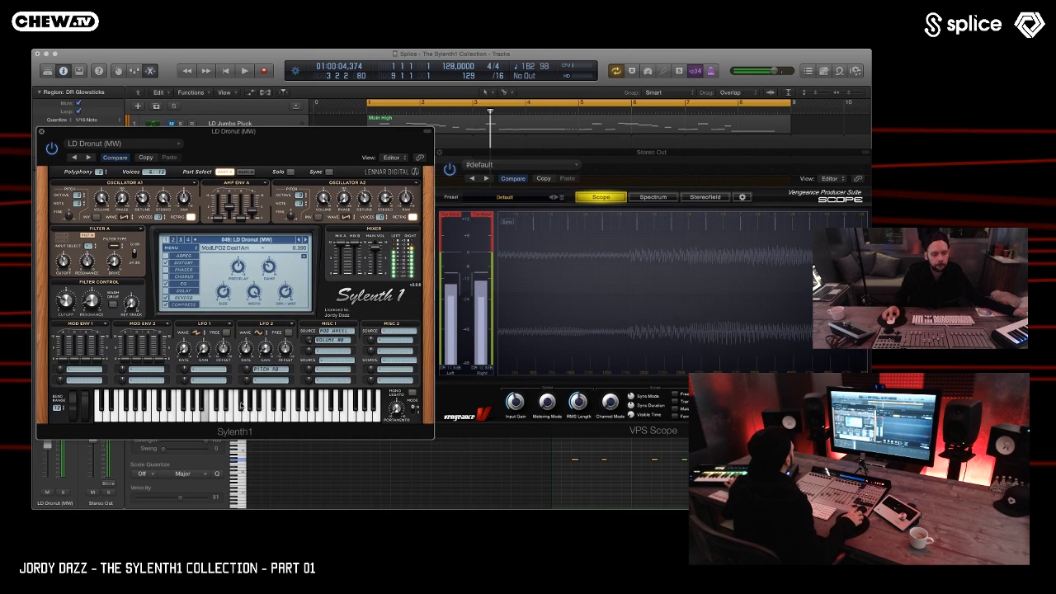
# - Load the LD Drown The Day (MW) preset and sweep its mod wheel up to 10 and back down repeatedly
pyautogui.click(306, 239)
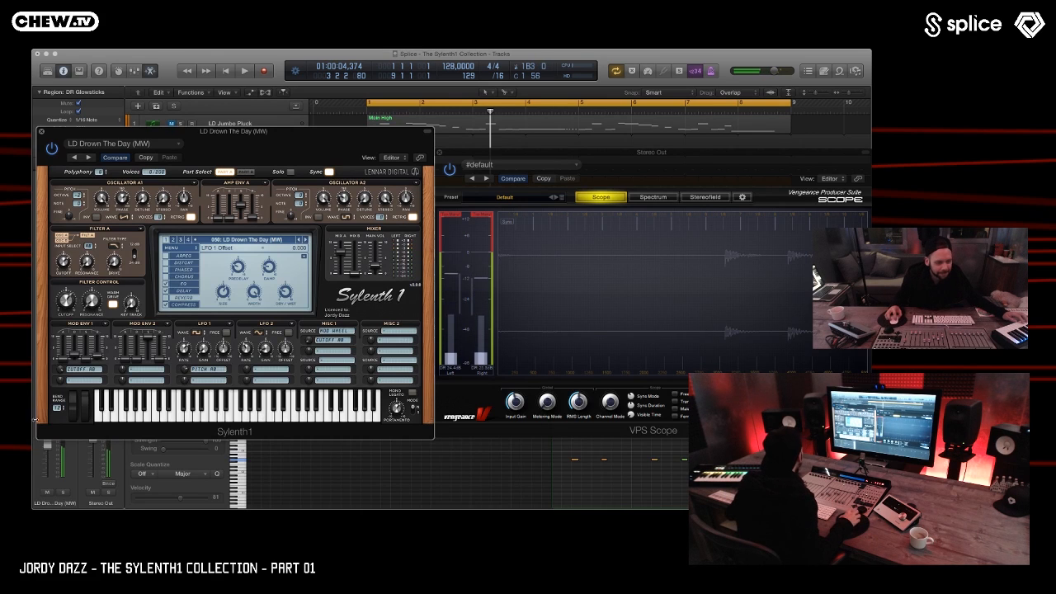
pyautogui.moveTo(83, 410); pyautogui.dragTo(112, 289)
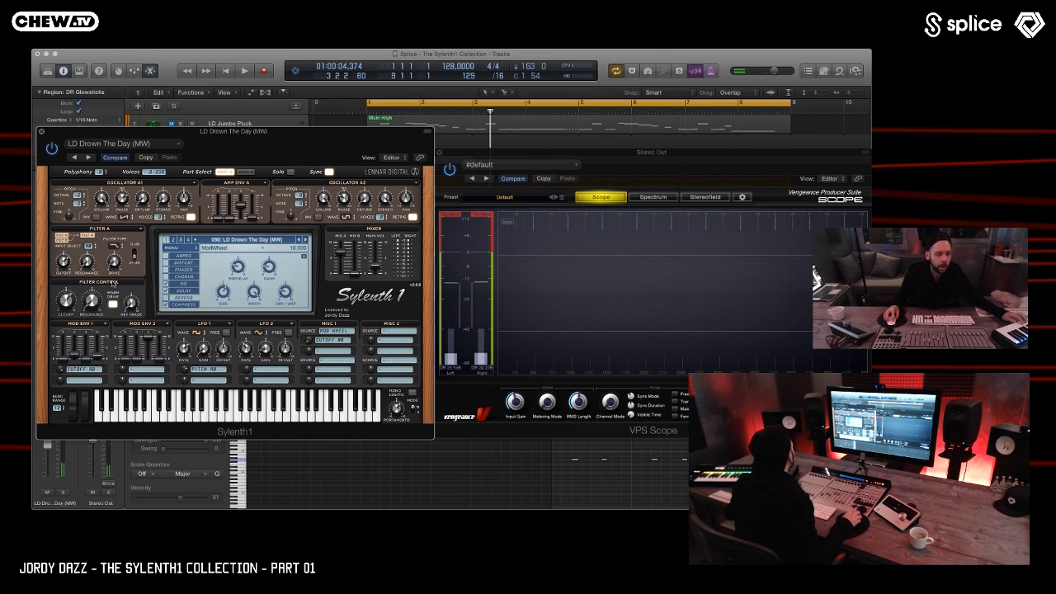
pyautogui.moveTo(85, 404); pyautogui.dragTo(91, 484)
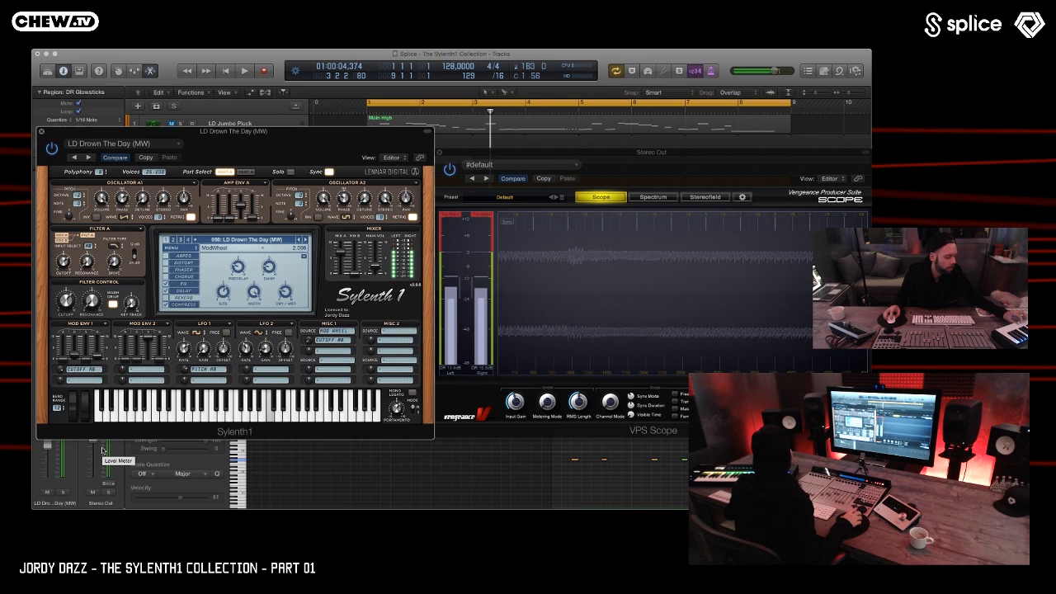
pyautogui.moveTo(83, 404); pyautogui.dragTo(76, 427)
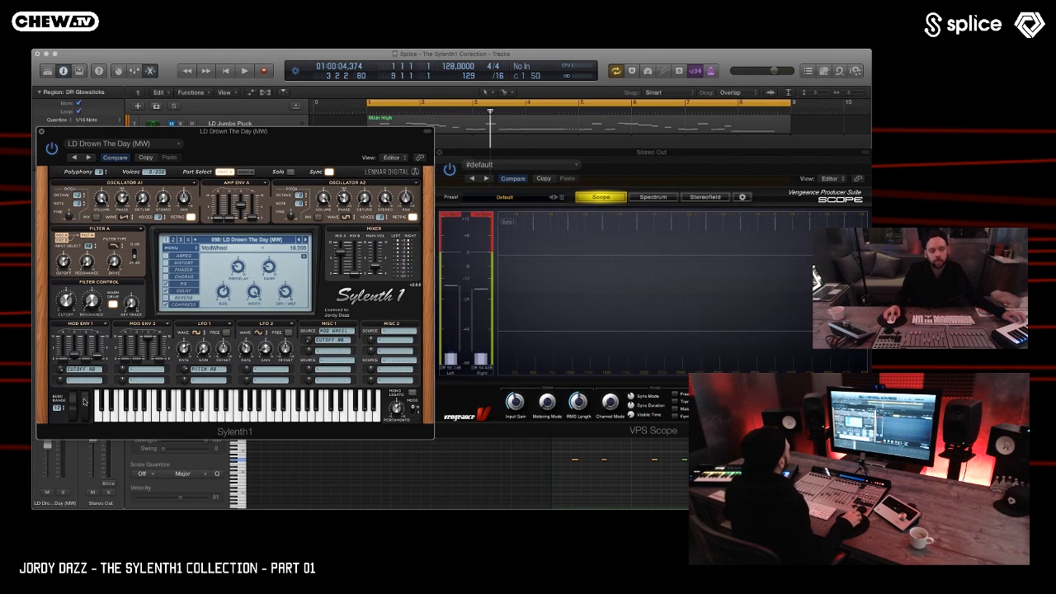
pyautogui.moveTo(82, 398); pyautogui.dragTo(80, 501)
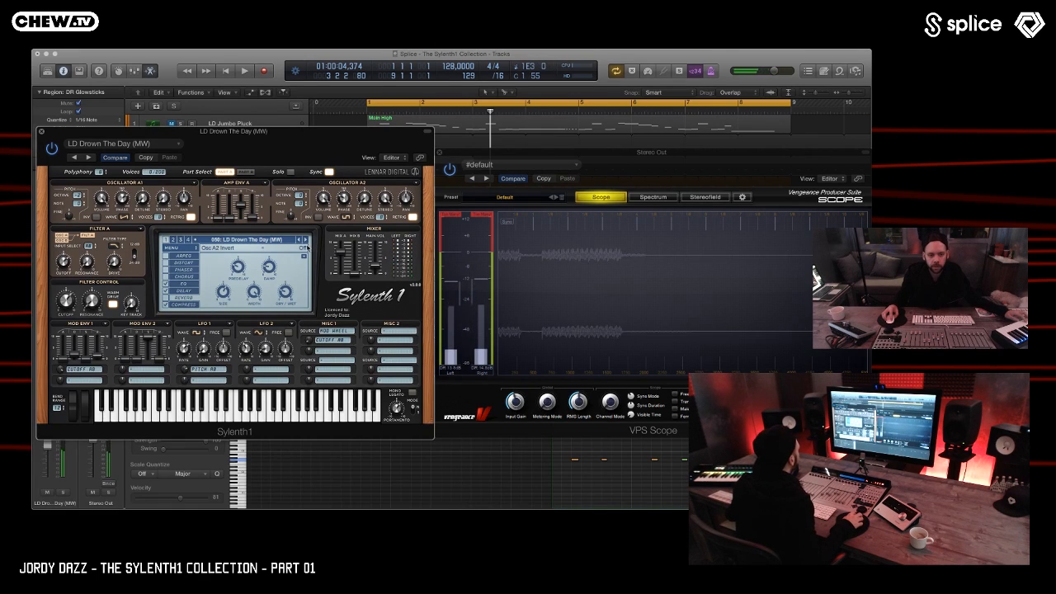
# - Step through the LD Golden Flute and LD Hollow (MW) presets and audition each one
pyautogui.click(305, 240)
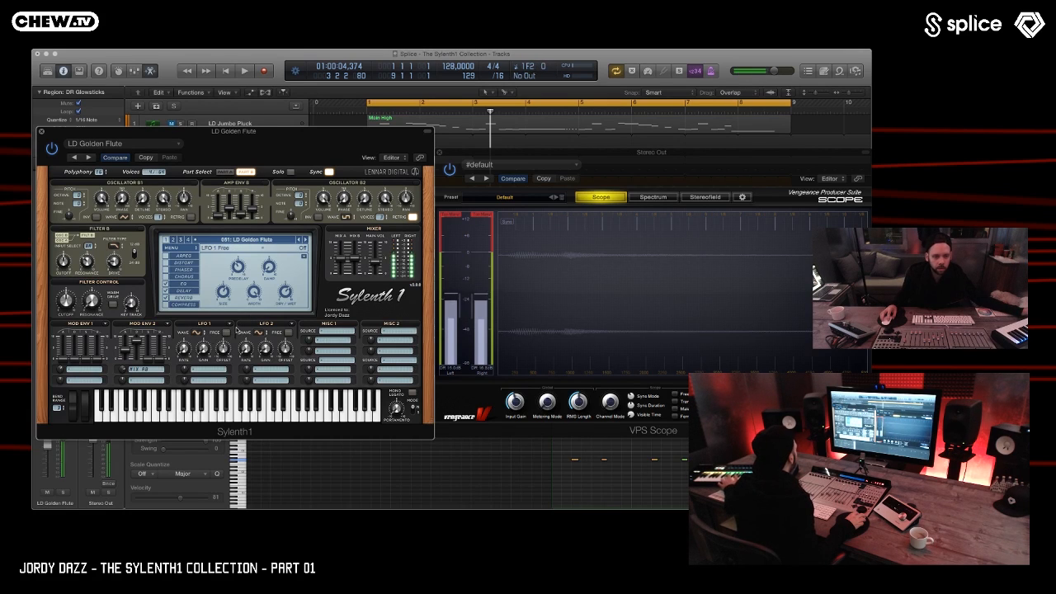
pyautogui.click(303, 240)
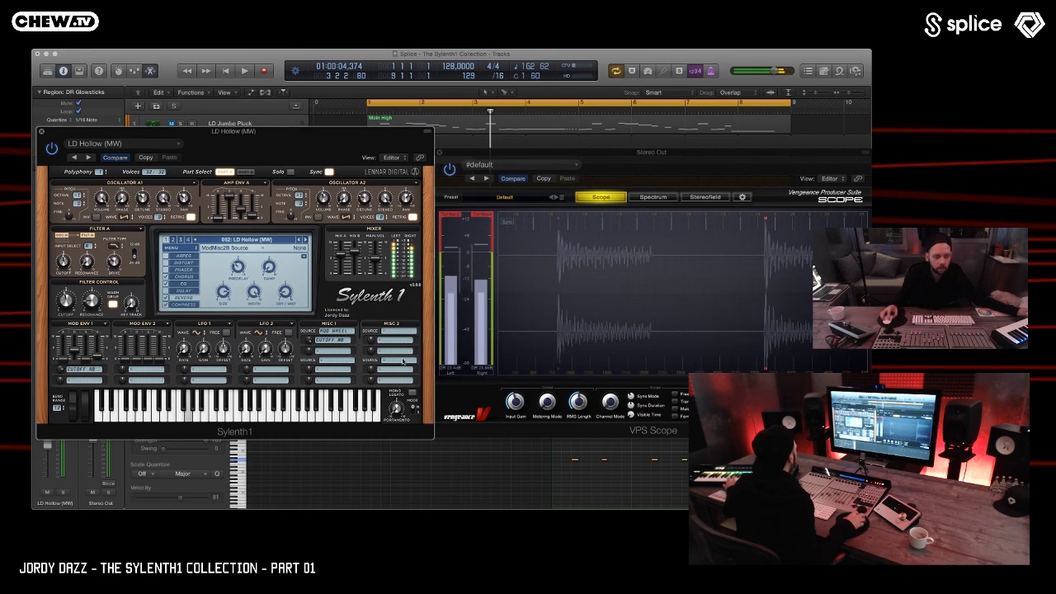
pyautogui.press('XF86AudioRaiseVolume')
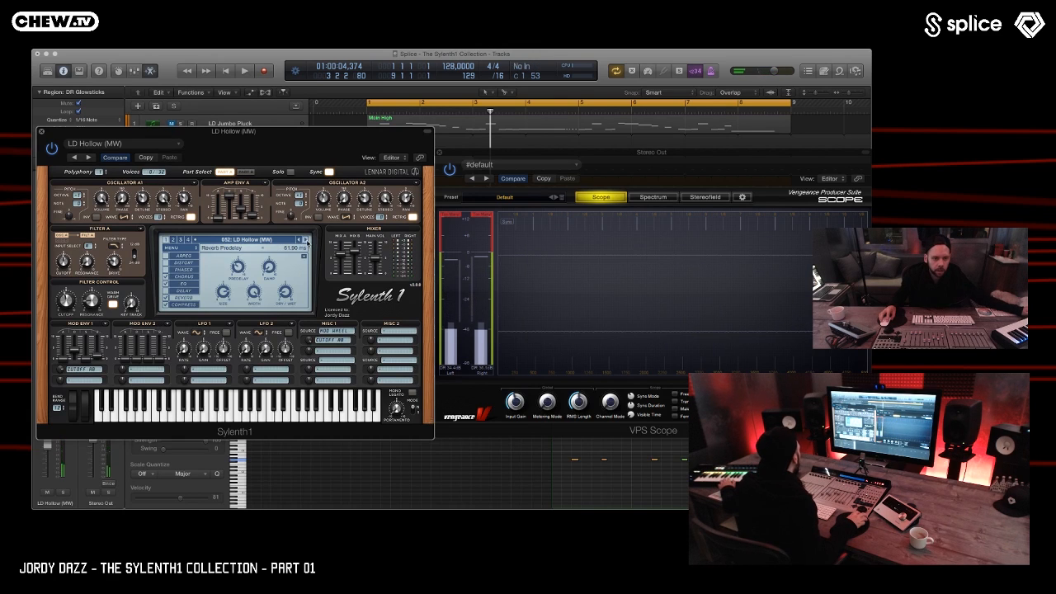
# - Load the LD Holy (MW) preset and compare its Part B settings with Part A
pyautogui.click(306, 239)
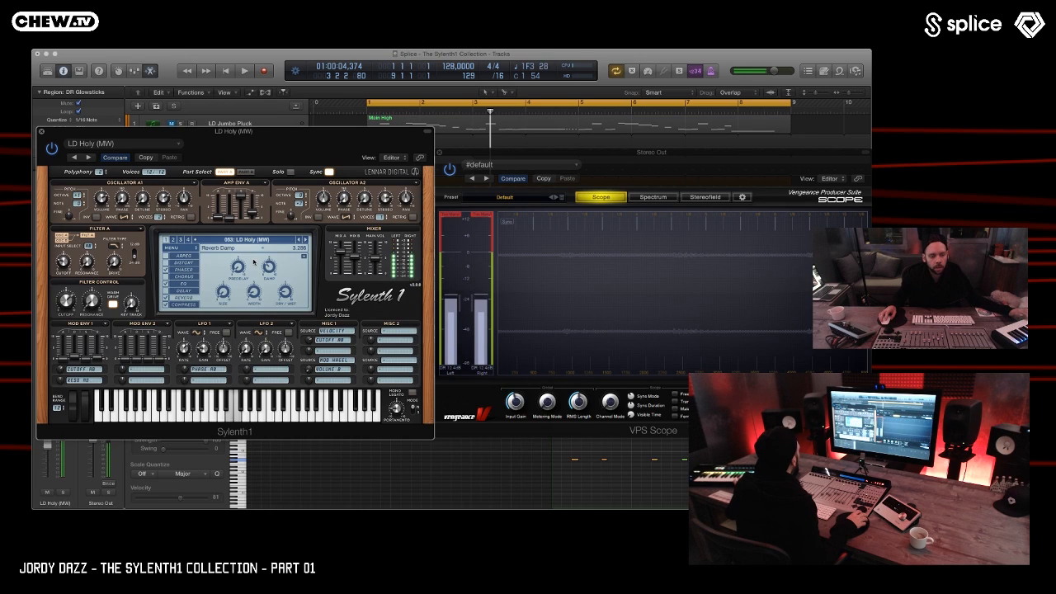
pyautogui.press('XF86AudioRaiseVolume')
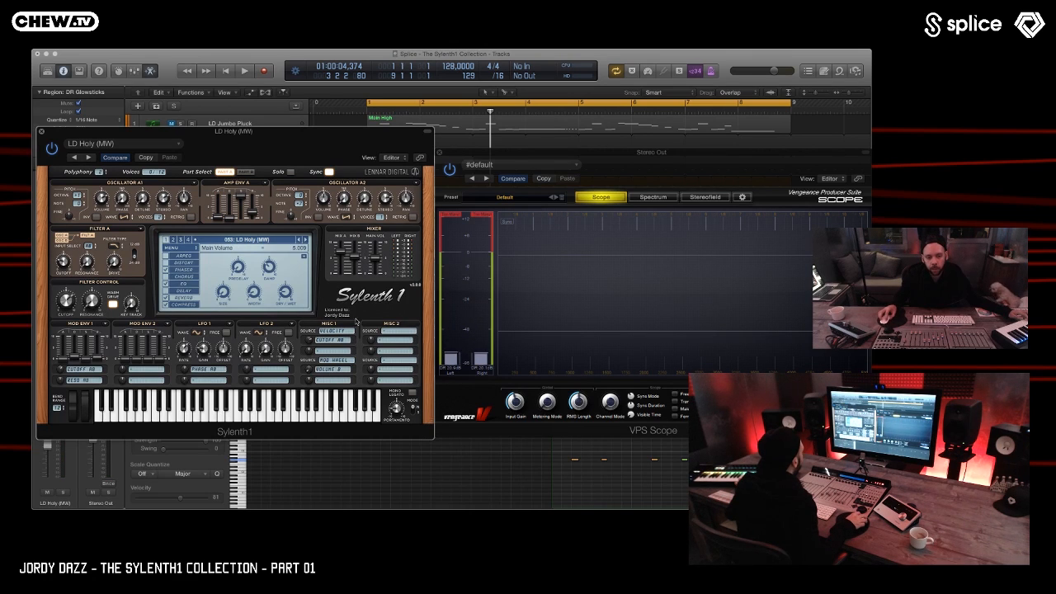
pyautogui.click(246, 172)
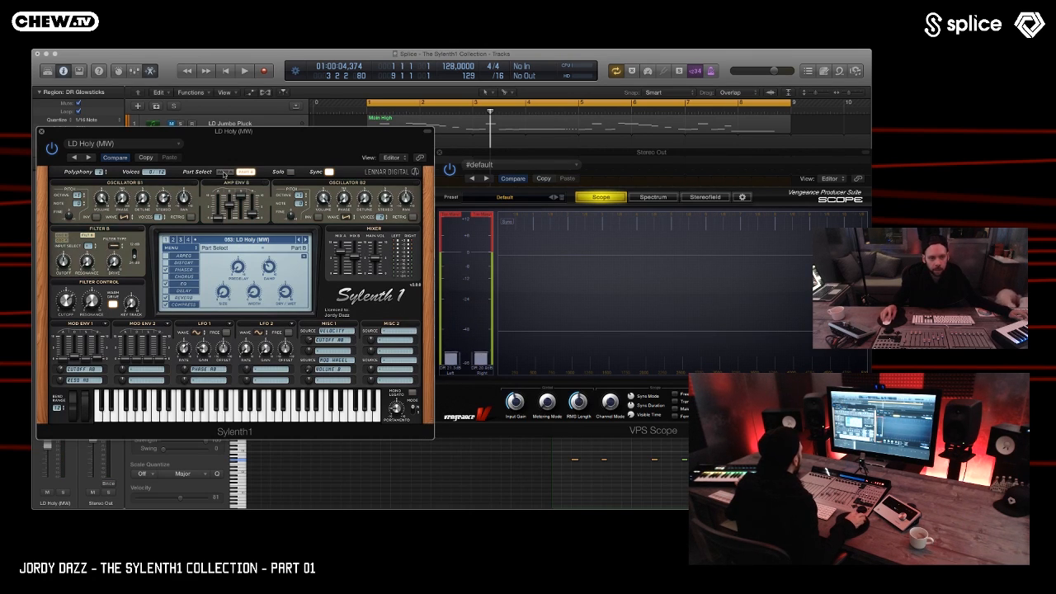
pyautogui.click(223, 171)
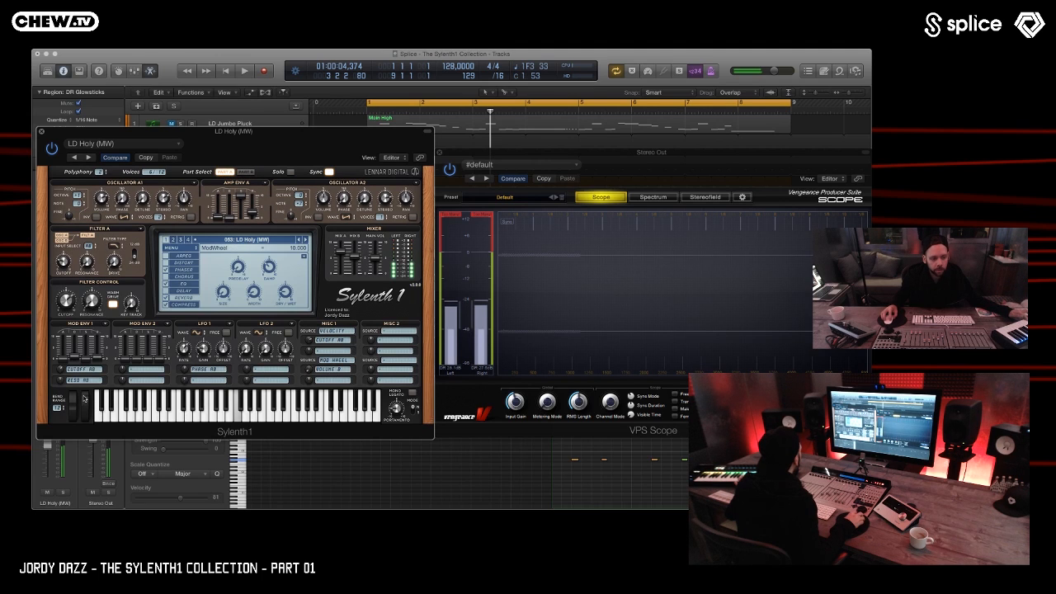
# - Sweep the LD Holy (MW) mod wheel up to 10 and down again, and check the filter's Warm Drive switch
pyautogui.moveTo(83, 420); pyautogui.dragTo(88, 455)
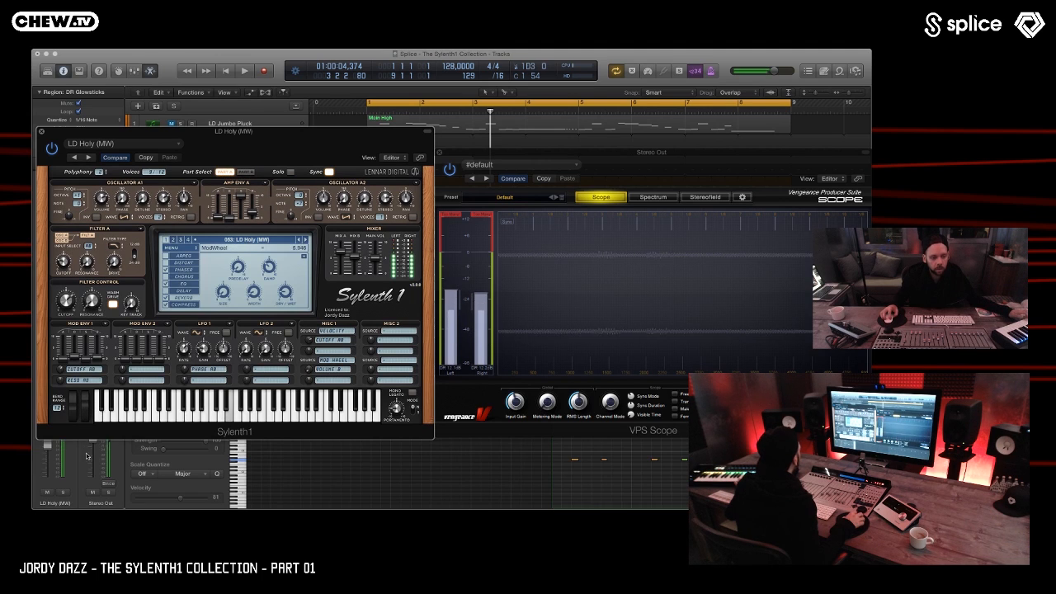
pyautogui.moveTo(95, 506); pyautogui.dragTo(96, 509)
pyautogui.moveTo(88, 435); pyautogui.dragTo(91, 410)
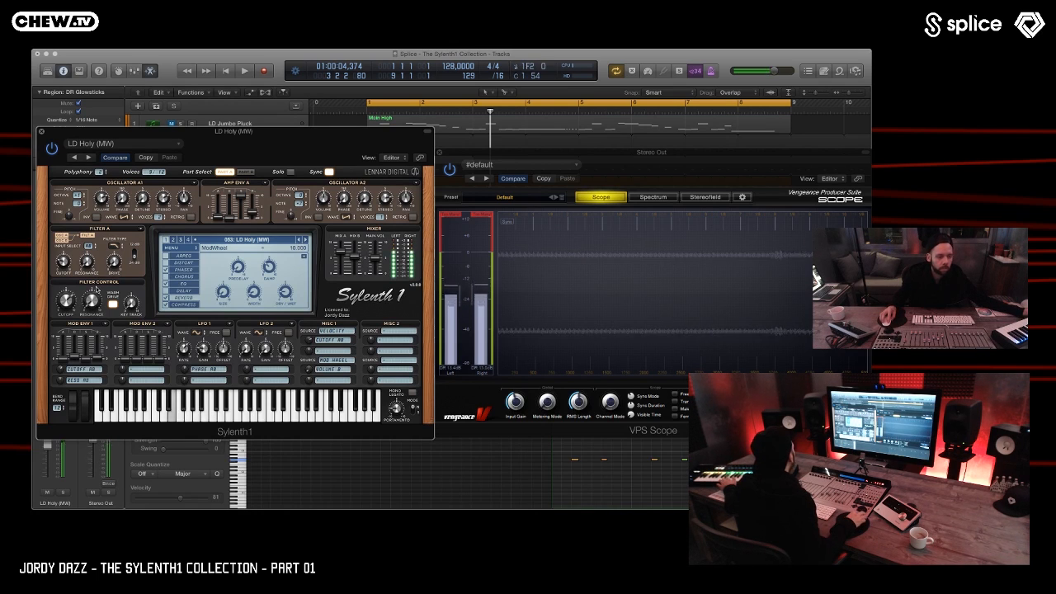
pyautogui.moveTo(103, 405); pyautogui.dragTo(117, 304)
pyautogui.moveTo(115, 510); pyautogui.dragTo(107, 358)
pyautogui.moveTo(114, 410); pyautogui.dragTo(121, 304)
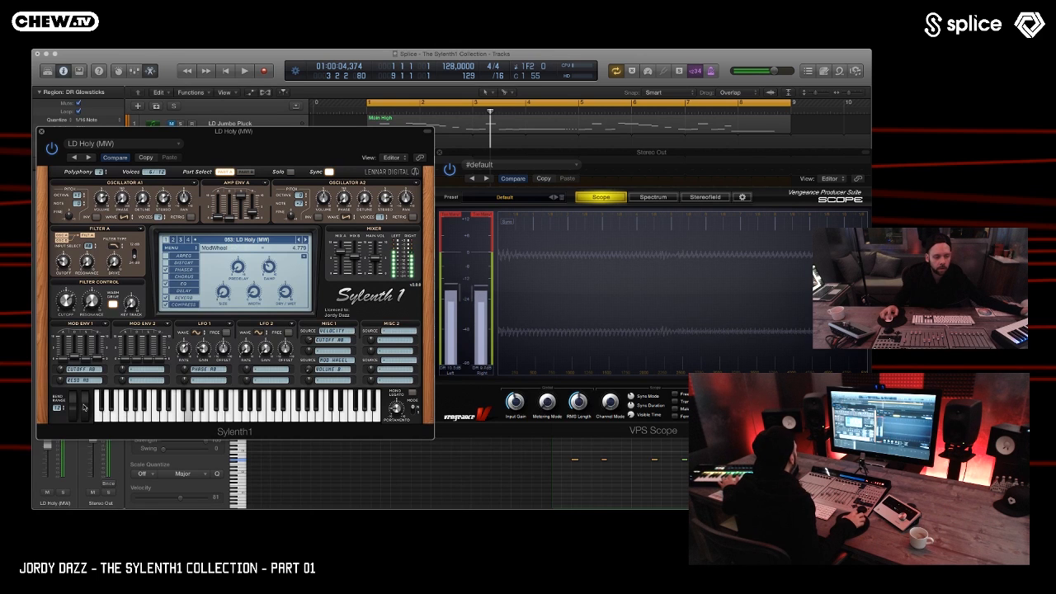
pyautogui.click(113, 304)
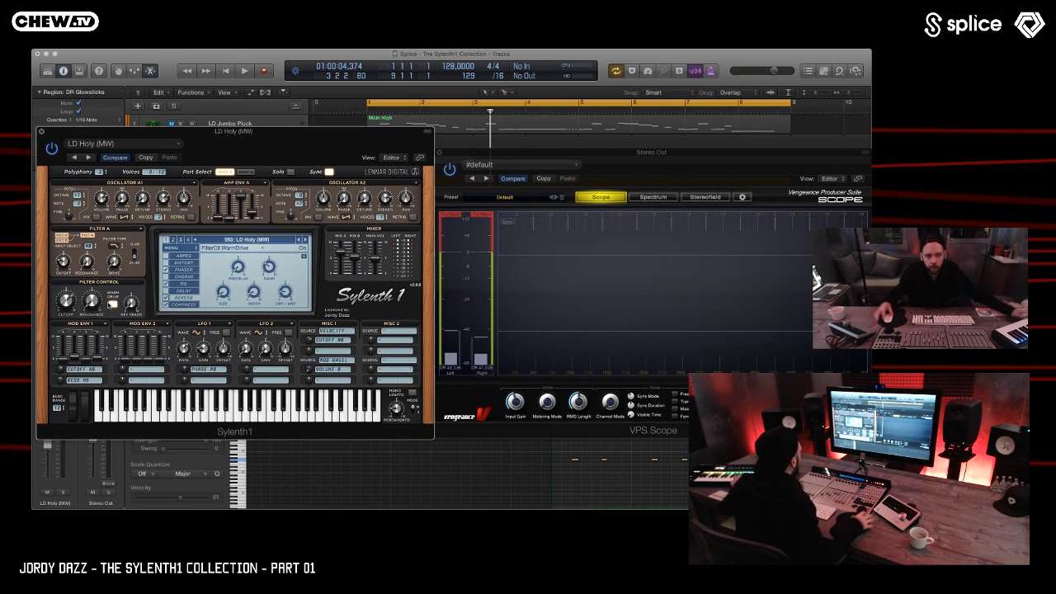
# - Load the LD Jumbo Pluck preset and shift the synth window down to uncover the first track
pyautogui.click(305, 239)
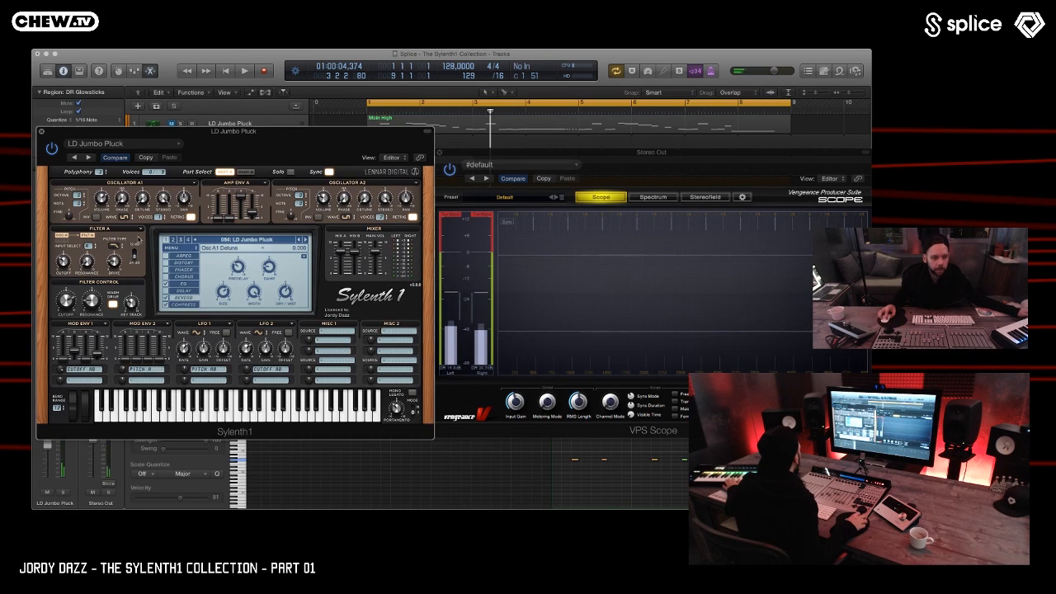
pyautogui.moveTo(315, 141); pyautogui.dragTo(315, 148)
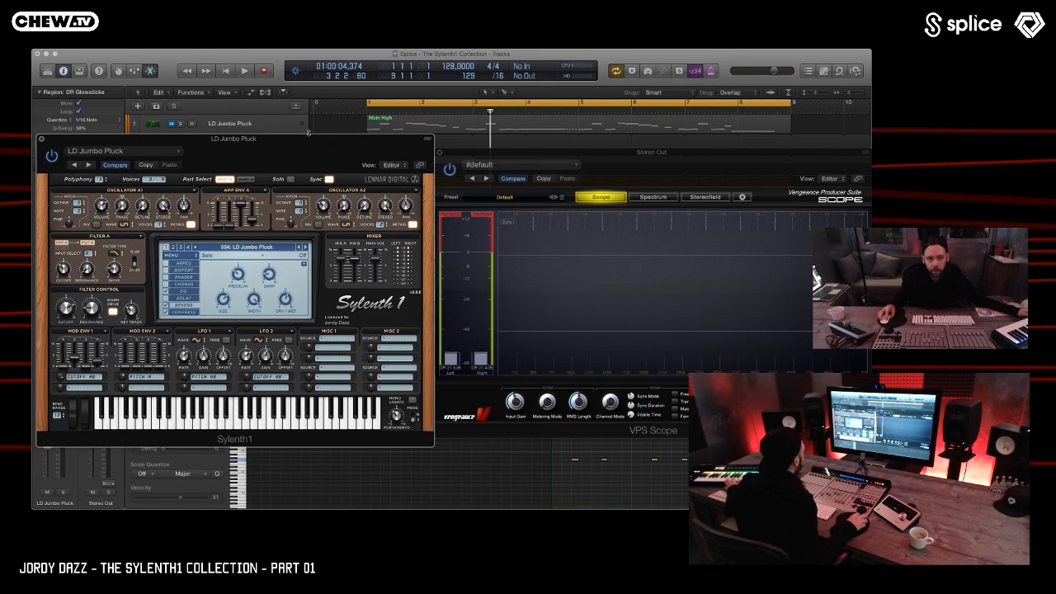
pyautogui.click(315, 128)
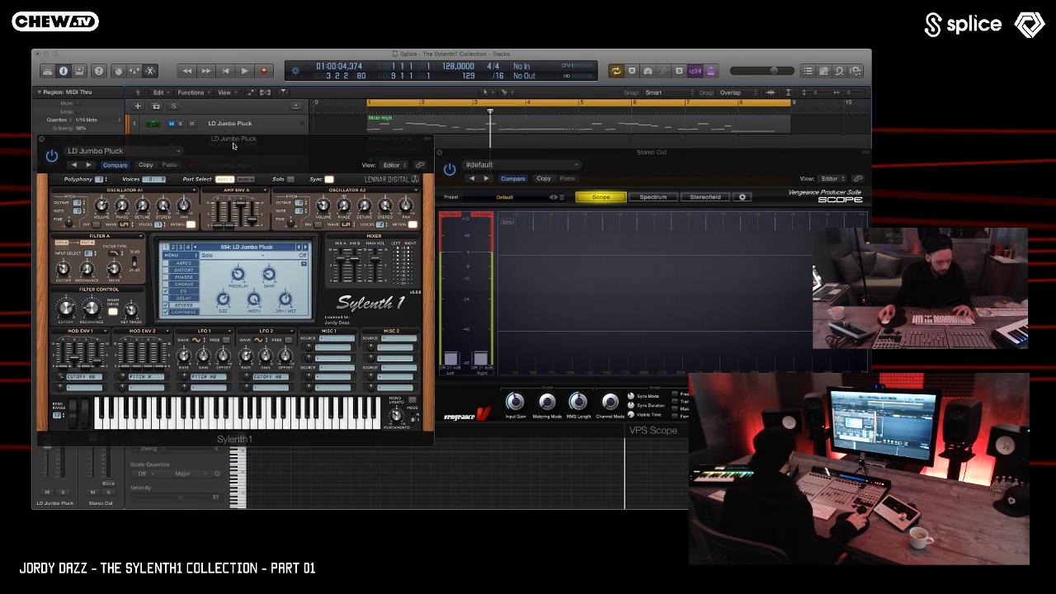
# - Hide the plug-in windows, unmute and solo the first LD Jumbo Pluck track, play it and select that track
pyautogui.press('v')
pyautogui.click(169, 159)
pyautogui.click(172, 124)
pyautogui.click(179, 124)
pyautogui.press('space')
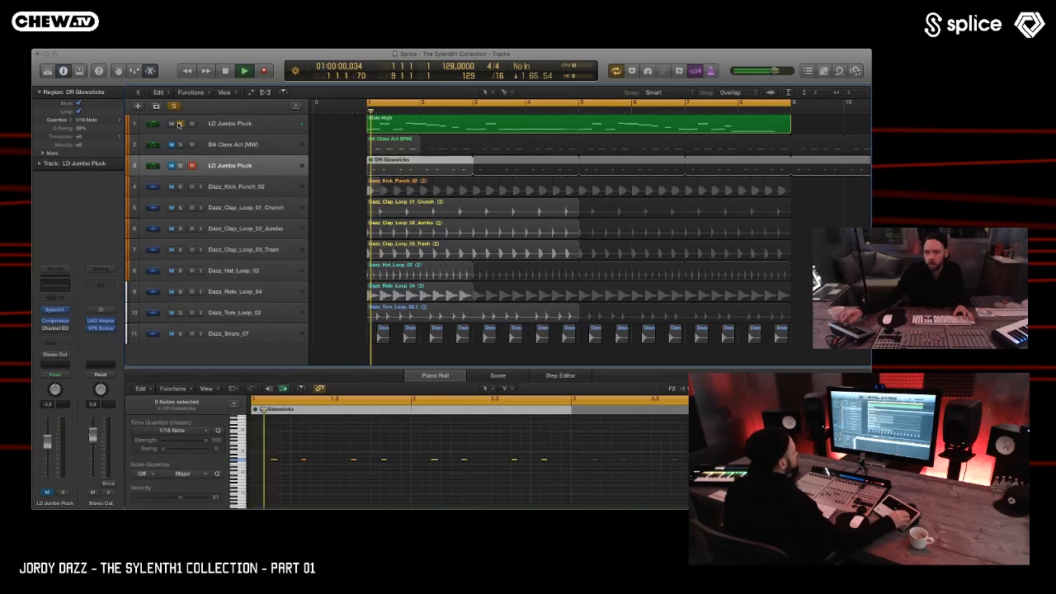
pyautogui.click(215, 126)
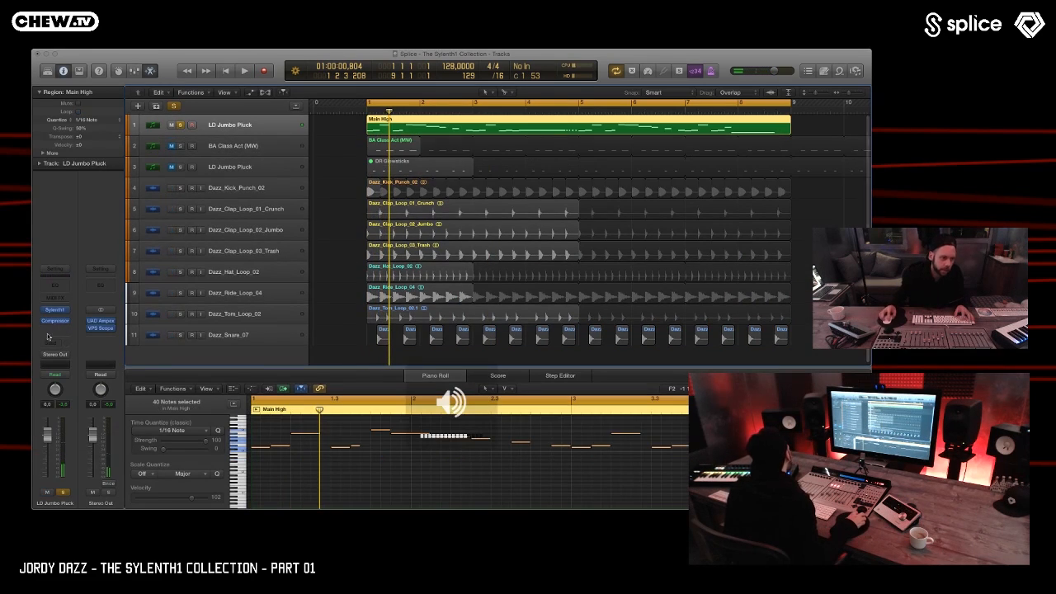
# - Enlarge the track rows and the Piano Roll area to show the notes of the Main High region
pyautogui.scroll(5, 450, 262)
pyautogui.click(410, 146)
pyautogui.click(418, 136)
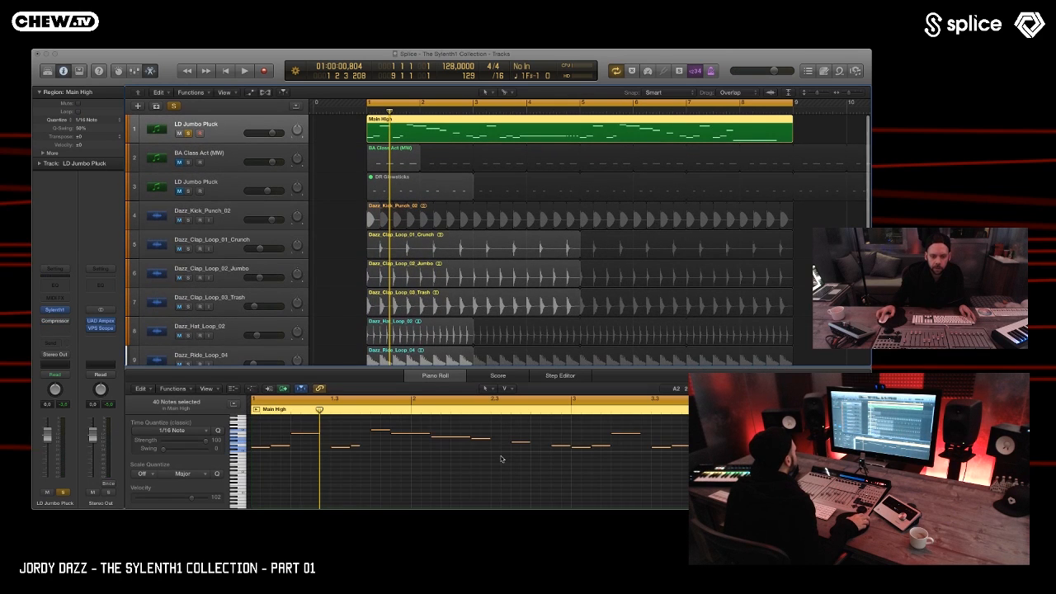
pyautogui.hotkey('alt', 'z')
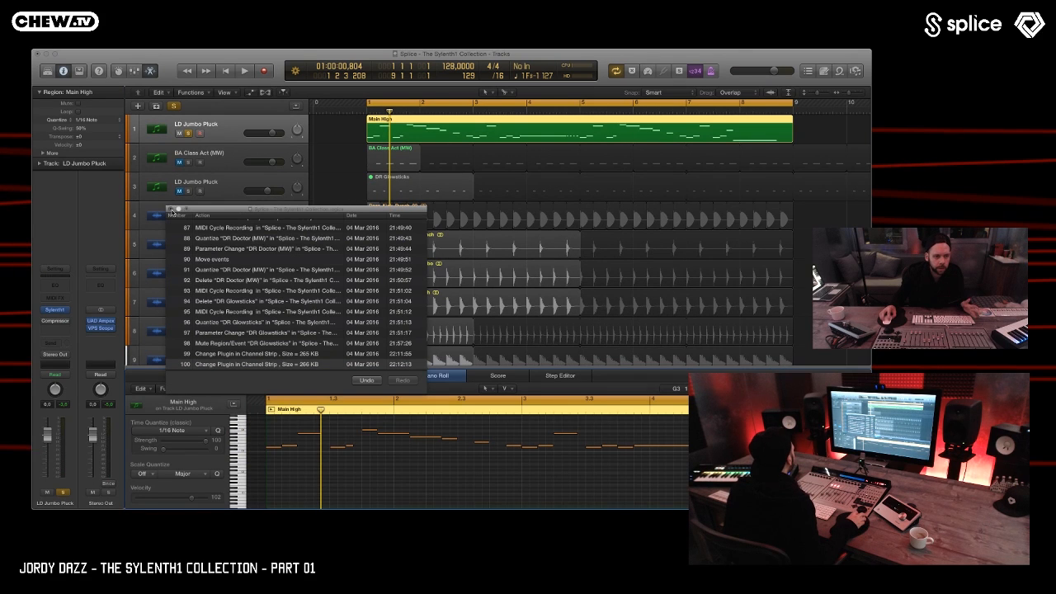
pyautogui.click(170, 209)
pyautogui.press('super+Left')
pyautogui.press('super+Left')
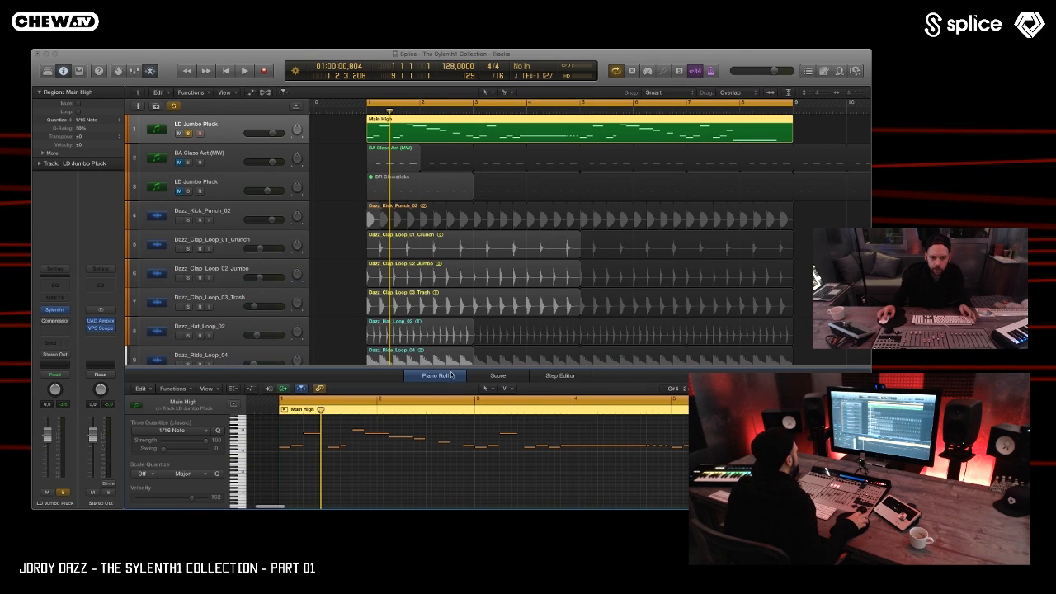
pyautogui.moveTo(450, 366); pyautogui.dragTo(451, 245)
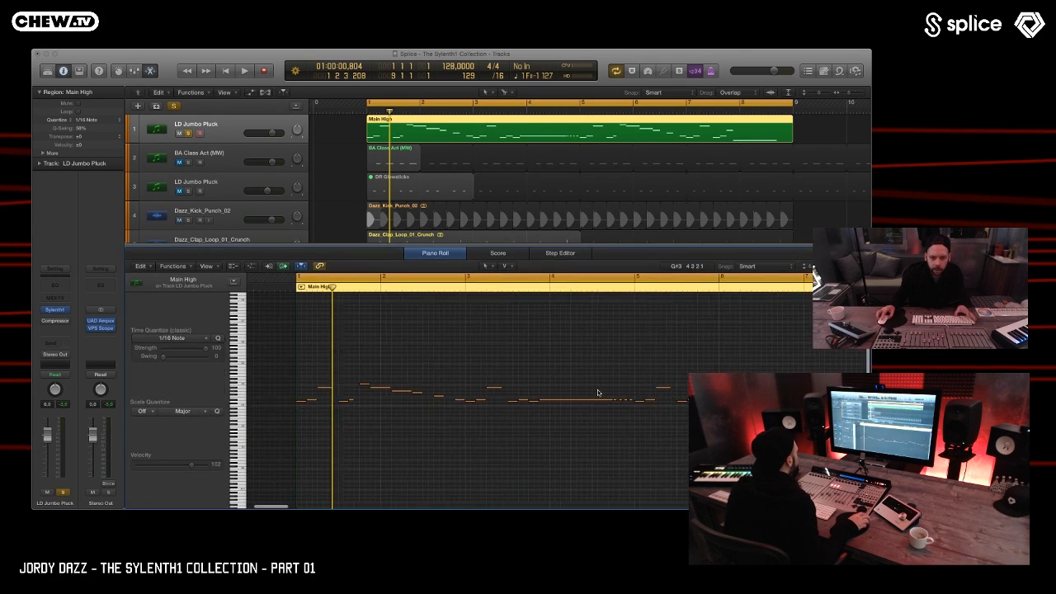
# - Play the soloed Main High melody and lower the output volume
pyautogui.press('space')
pyautogui.press('XF86AudioLowerVolume')
pyautogui.press('XF86AudioLowerVolume')
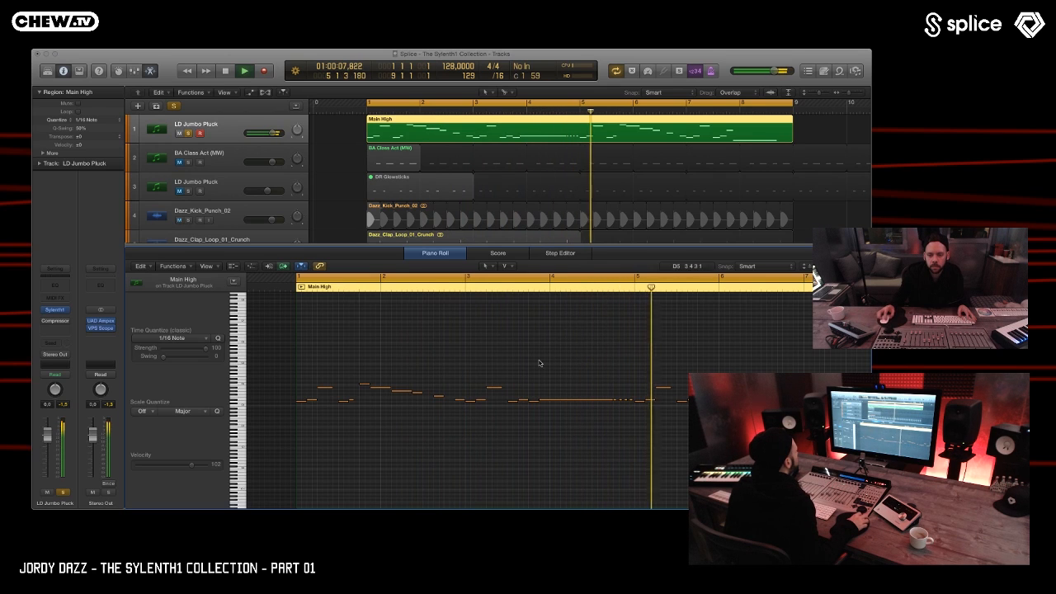
# - Open Sylenth1 on the soloed LD Jumbo Pluck track in place of the other synth window and audition the melody
pyautogui.click(57, 311)
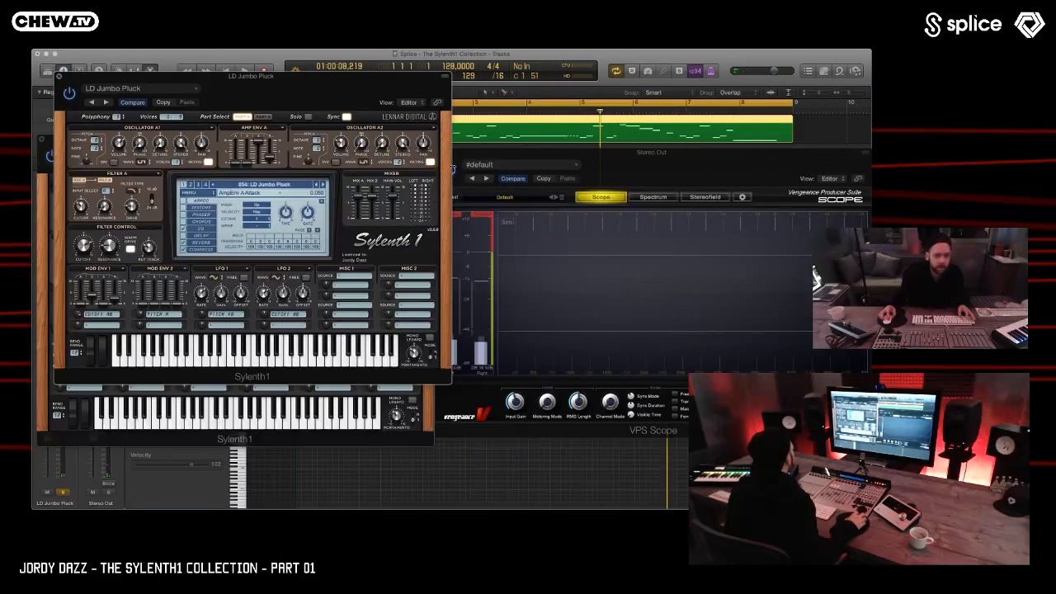
pyautogui.click(41, 139)
pyautogui.moveTo(259, 80); pyautogui.dragTo(240, 142)
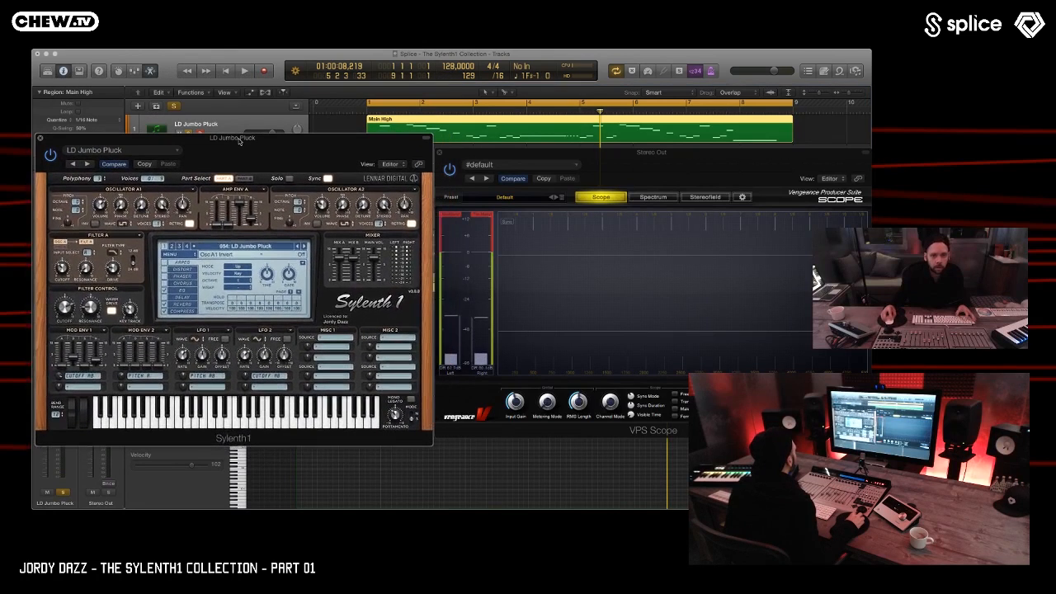
pyautogui.press('space')
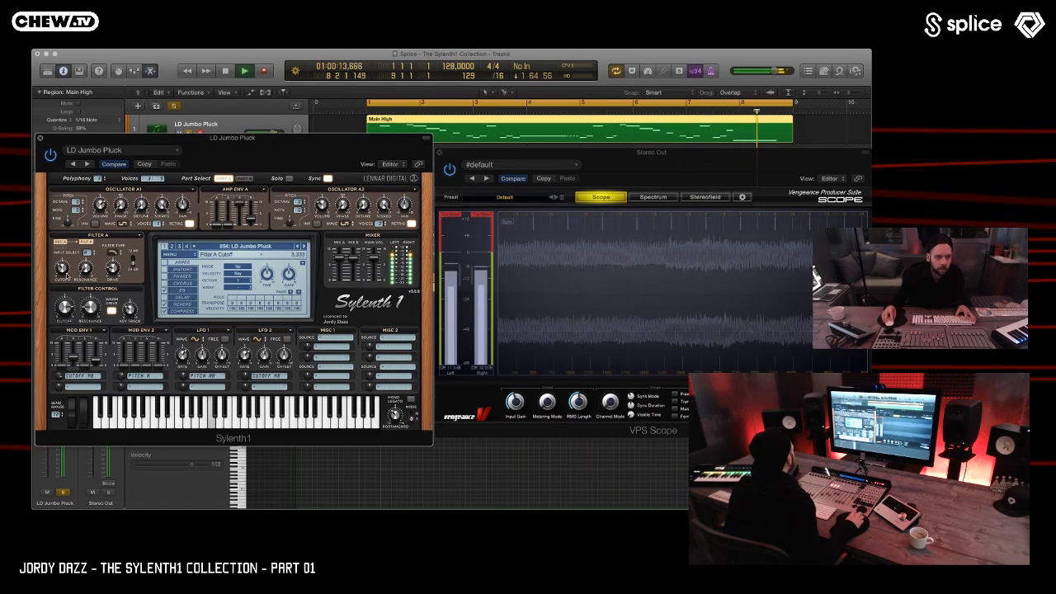
pyautogui.press('space')
# - Enlarge the track area above the Piano Roll and turn off solo so the drum loops can play with the LD Jumbo Pluck track
pyautogui.moveTo(118, 137); pyautogui.dragTo(358, 283)
pyautogui.click(224, 247)
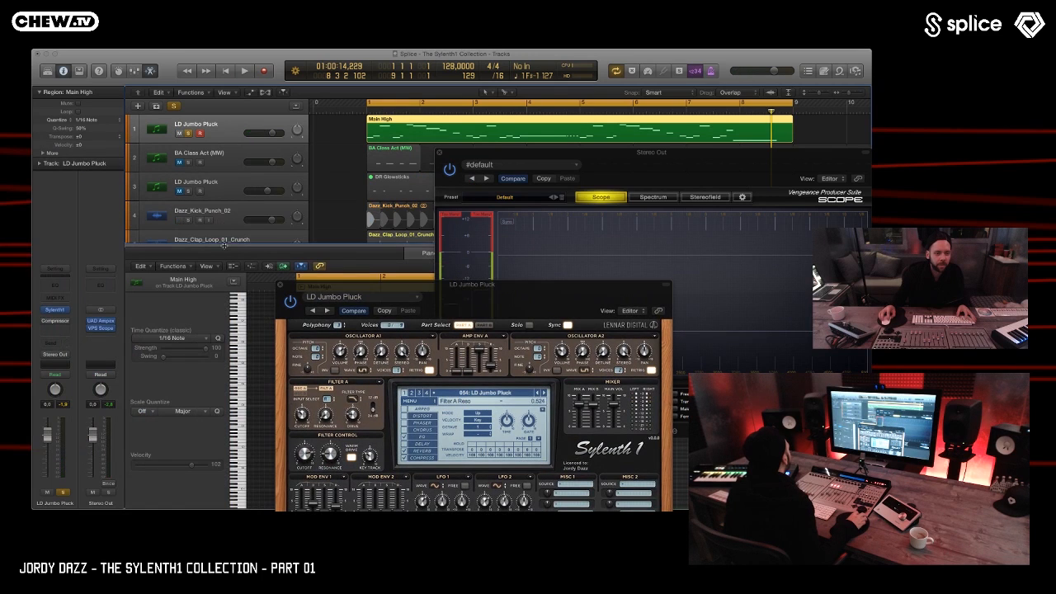
pyautogui.moveTo(223, 245); pyautogui.dragTo(224, 382)
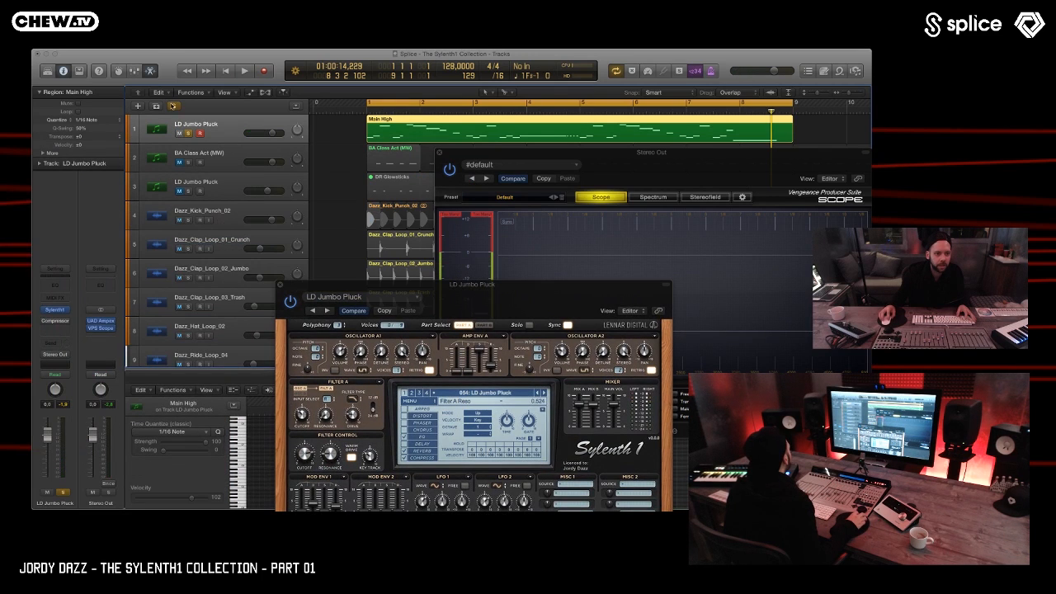
pyautogui.click(172, 106)
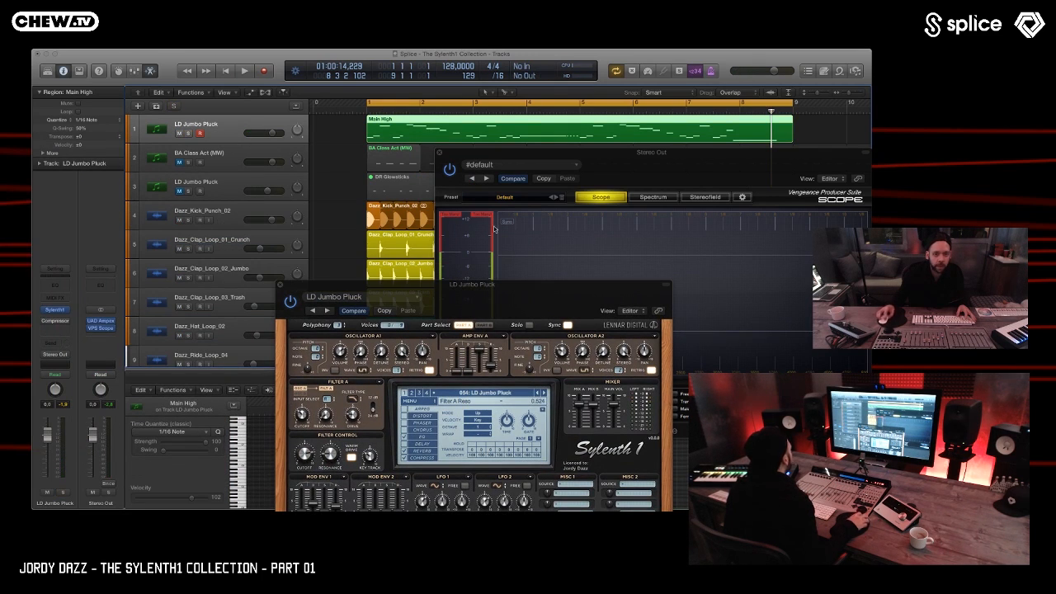
pyautogui.moveTo(426, 292); pyautogui.dragTo(188, 154)
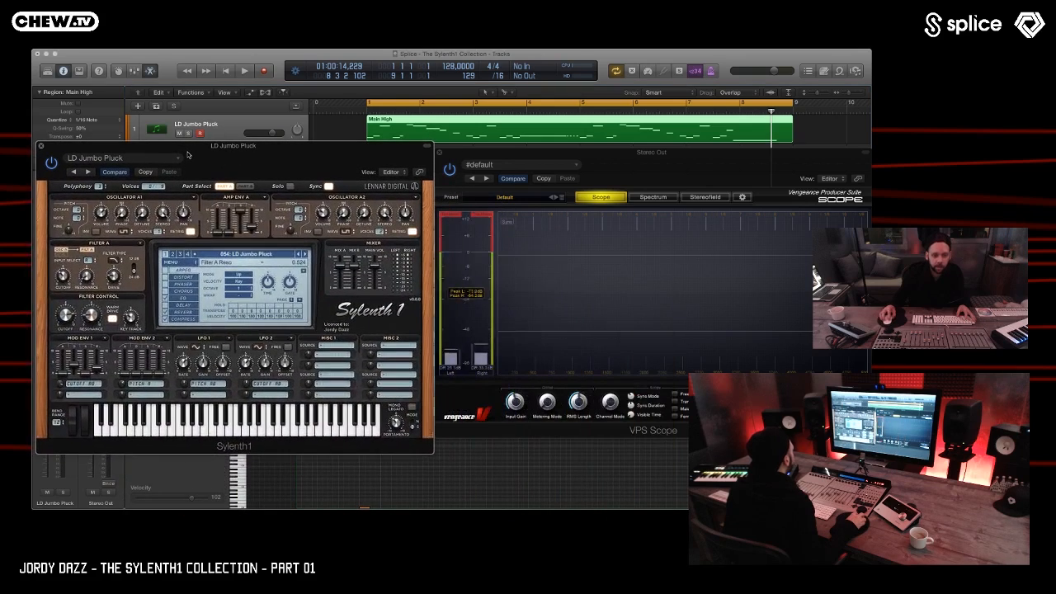
# - Play the Main High melody with the drum loops while sweeping Sylenth1's Filter Control cutoff, and stop playback
pyautogui.press('space')
pyautogui.moveTo(74, 468); pyautogui.dragTo(69, 310)
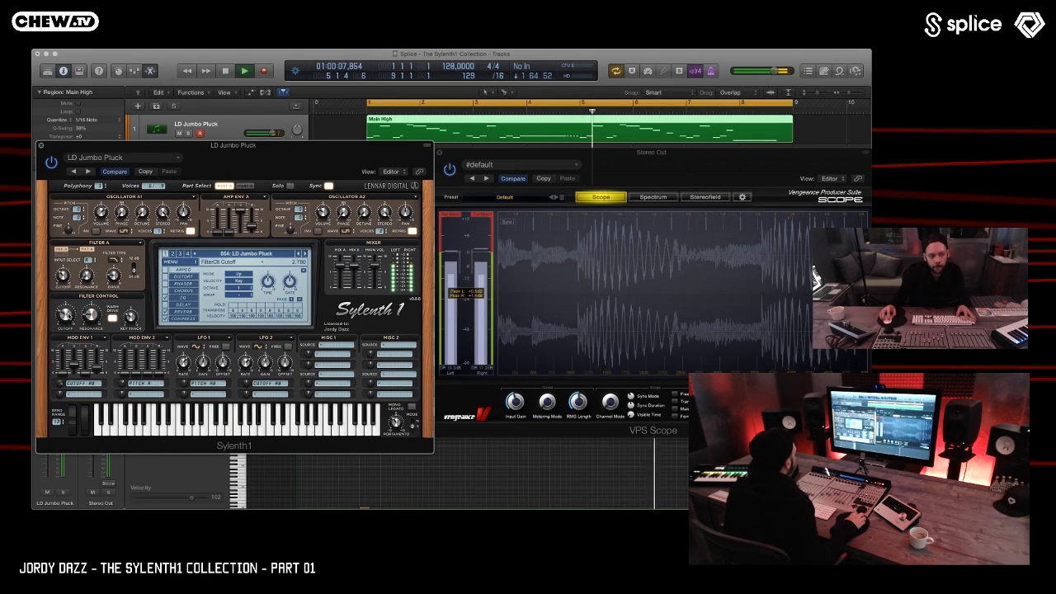
pyautogui.press('space')
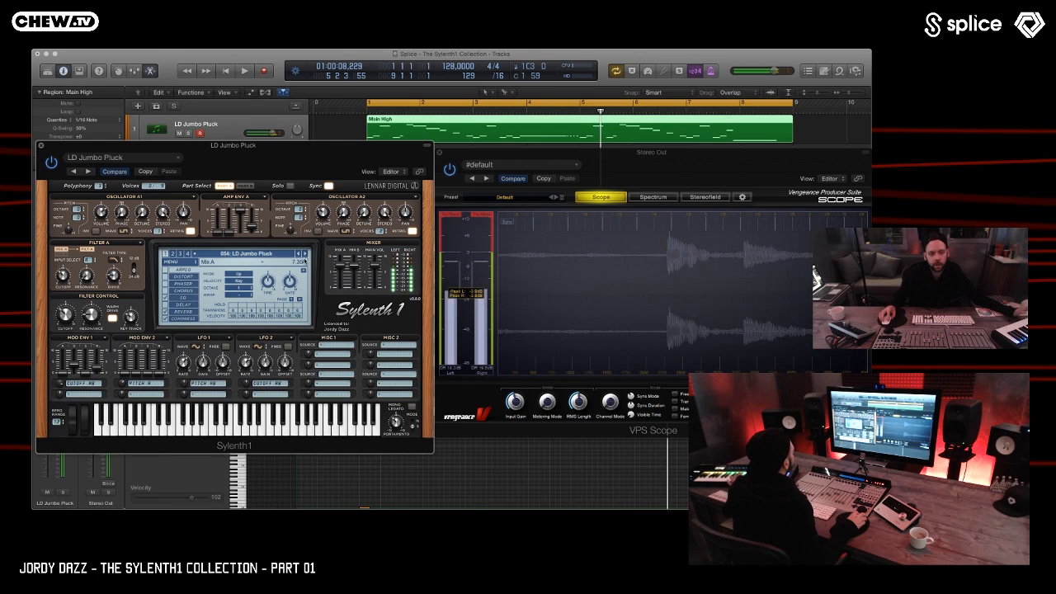
# - Load the LD Jumbo Stabs preset and audition it while moving the Filter Control cutoff
pyautogui.click(300, 253)
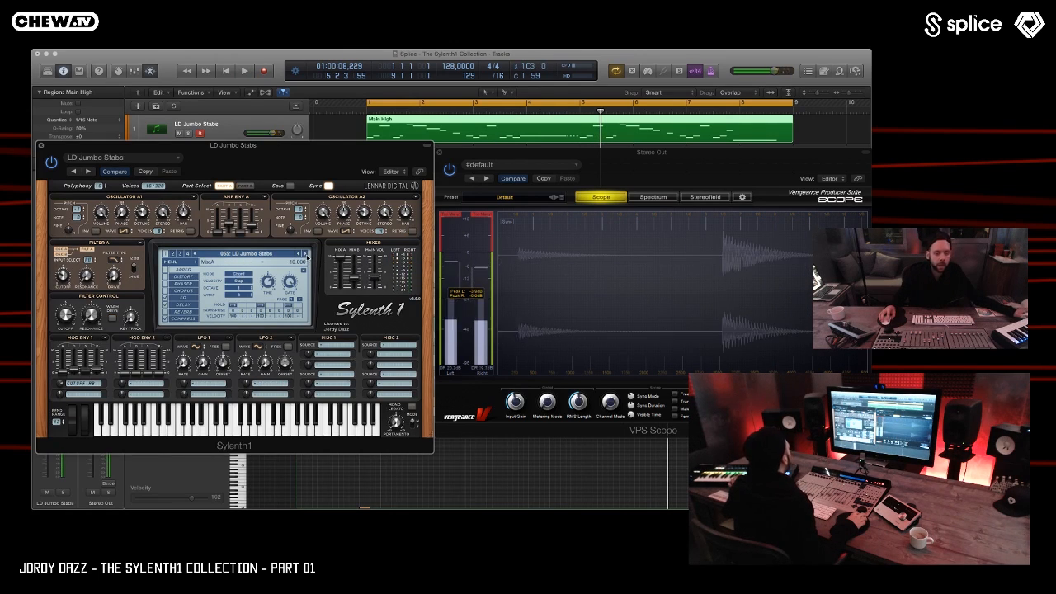
pyautogui.moveTo(247, 149)
pyautogui.mouseDown()
pyautogui.moveTo(248, 221)
pyautogui.moveTo(246, 153)
pyautogui.mouseUp()
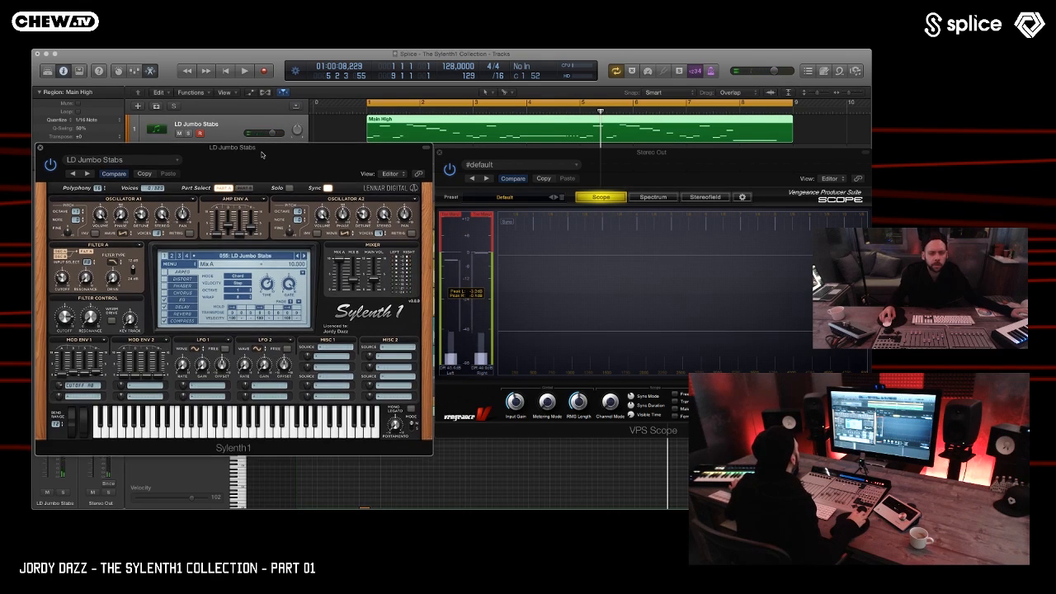
pyautogui.click(326, 129)
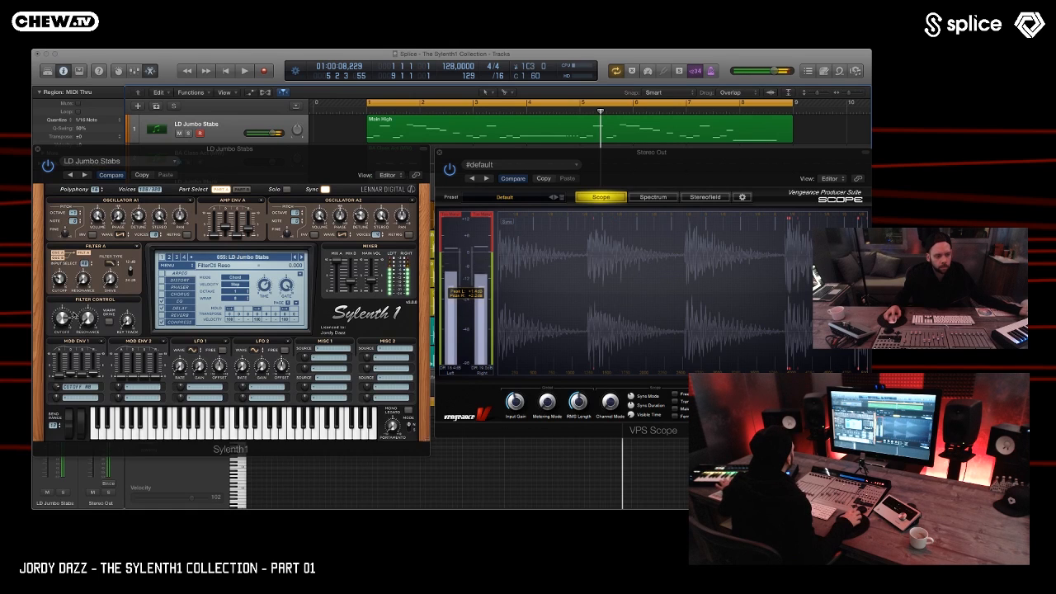
pyautogui.moveTo(64, 319)
pyautogui.mouseDown()
pyautogui.moveTo(59, 373)
pyautogui.moveTo(60, 329)
pyautogui.mouseUp()
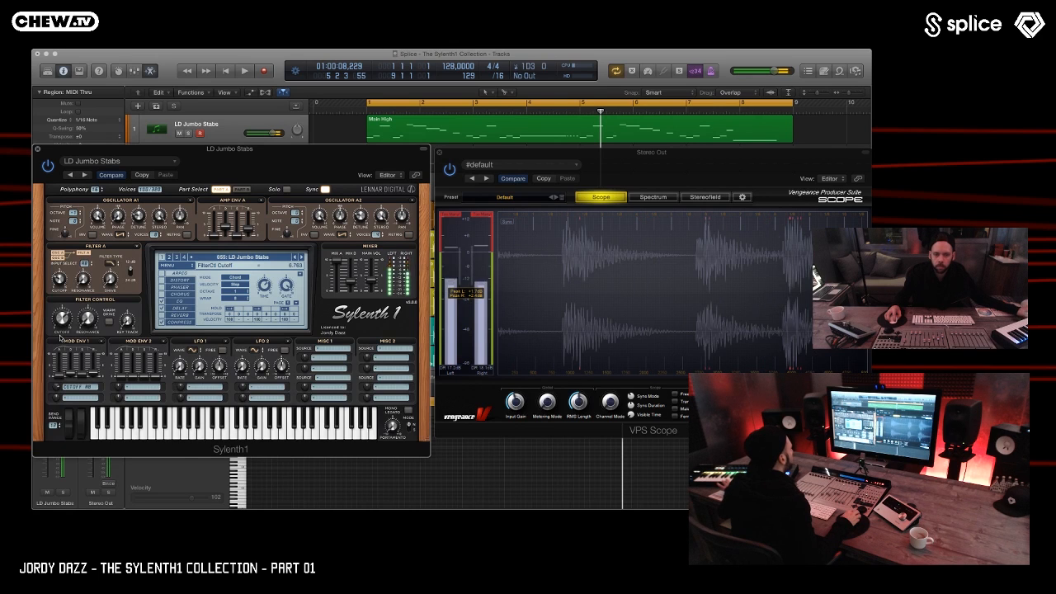
# - Load the LD Lay Down preset and audition it with moves of the Mod Env 1 attack and the Filter Control cutoff
pyautogui.click(301, 258)
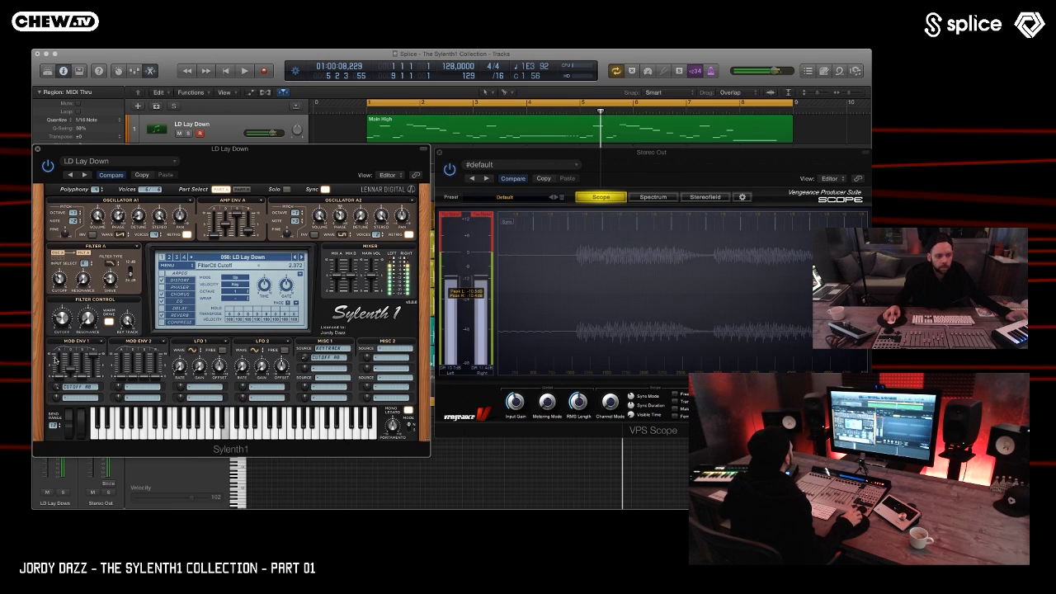
pyautogui.moveTo(55, 359); pyautogui.dragTo(56, 356)
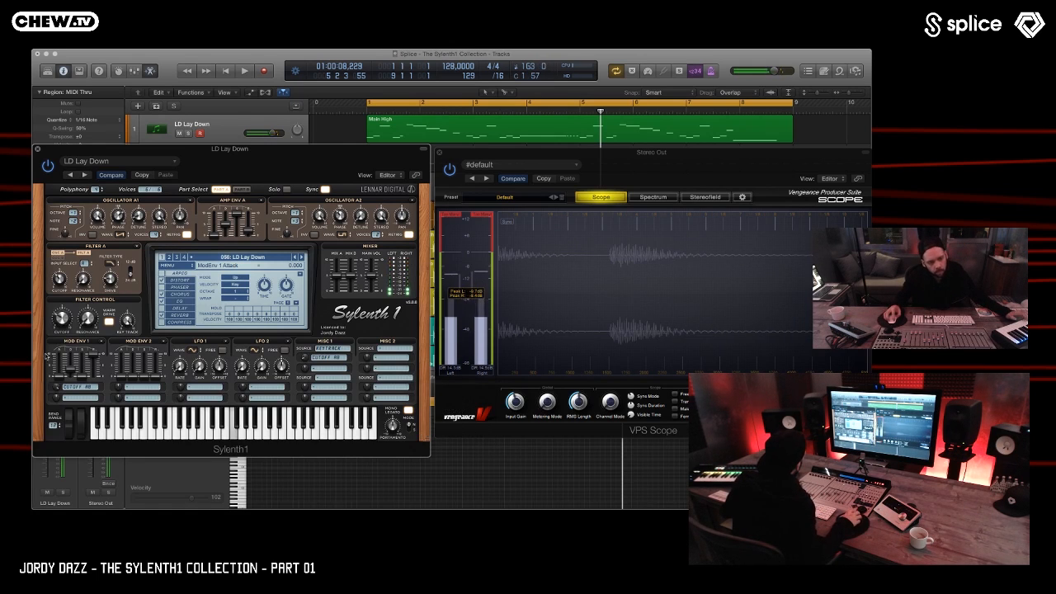
pyautogui.moveTo(58, 300); pyautogui.dragTo(72, 246)
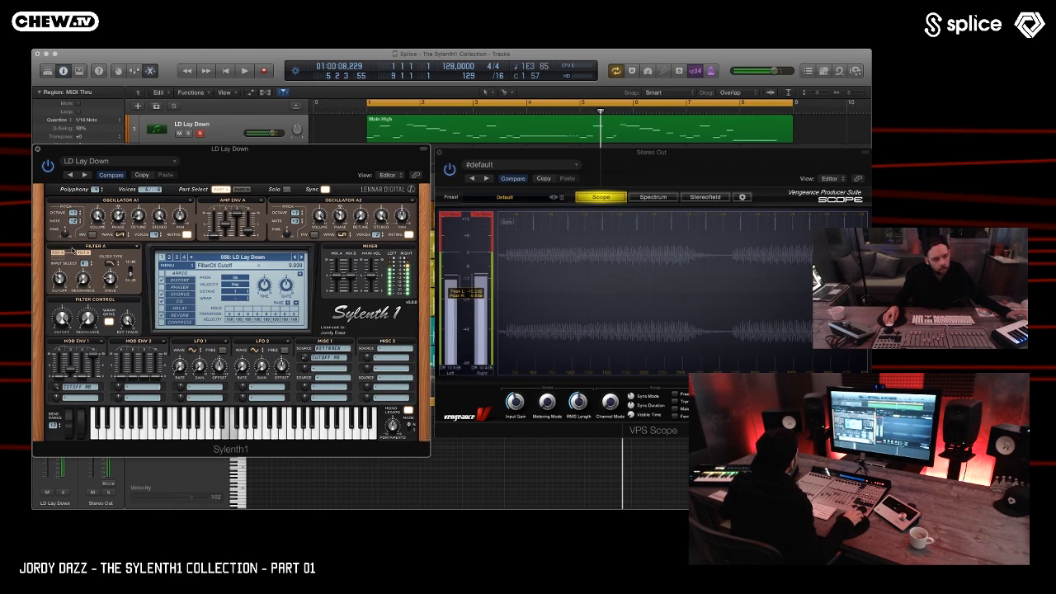
pyautogui.moveTo(69, 301)
pyautogui.mouseDown()
pyautogui.moveTo(63, 336)
pyautogui.moveTo(63, 320)
pyautogui.mouseUp()
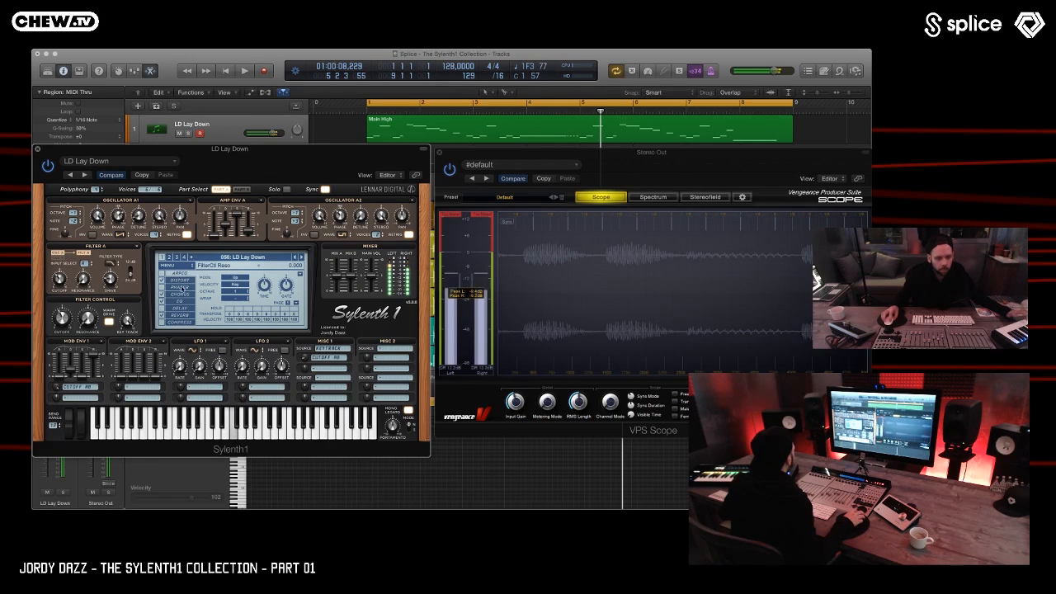
# - Load preset 057, the one following LD Lay Down, and audition it while sweeping the Filter Control cutoff
pyautogui.click(300, 258)
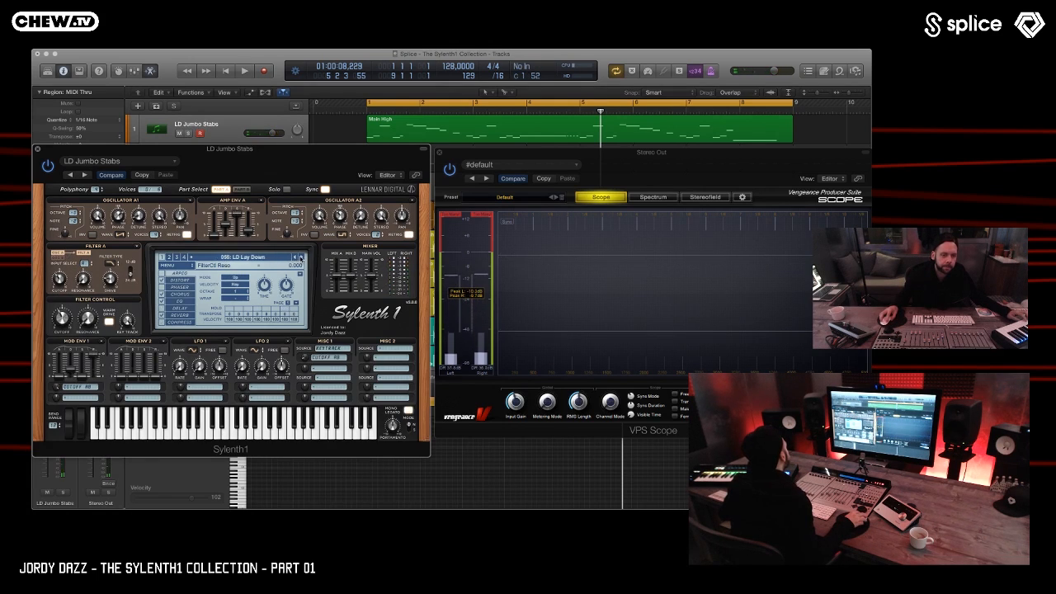
pyautogui.click(300, 257)
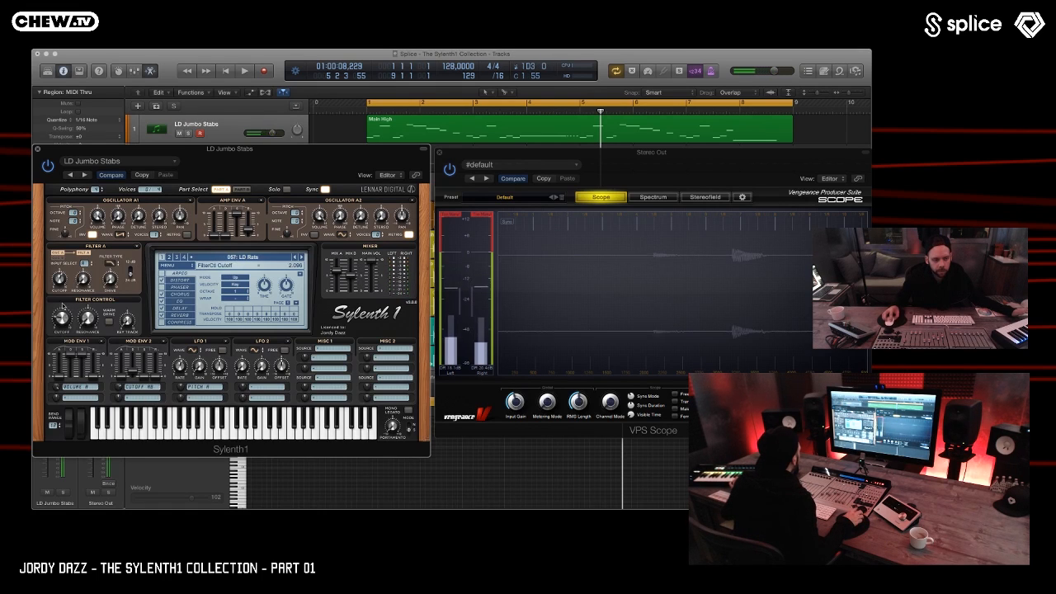
pyautogui.moveTo(62, 322); pyautogui.dragTo(64, 238)
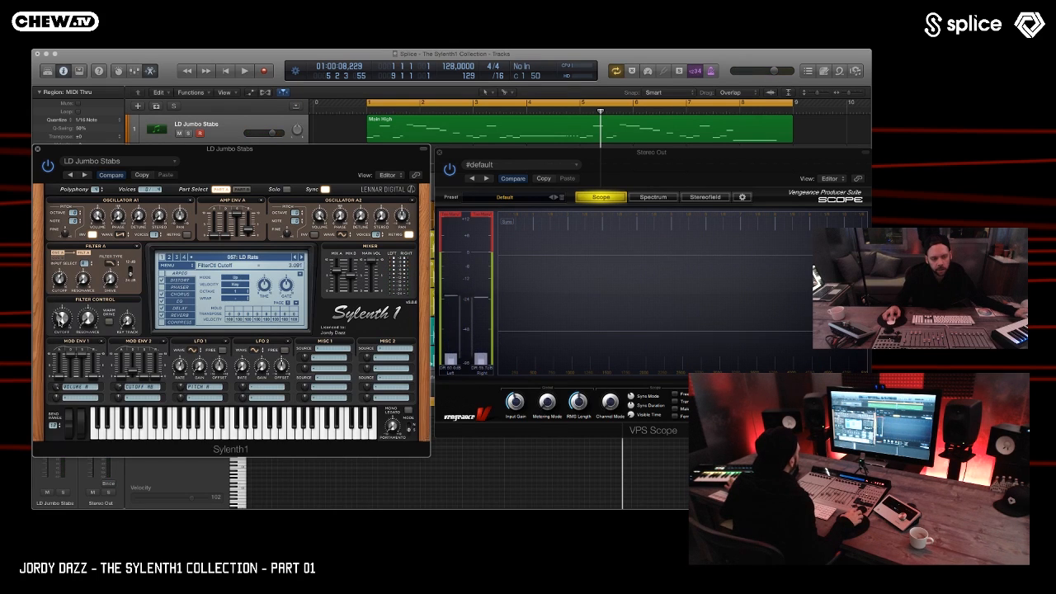
pyautogui.moveTo(60, 330); pyautogui.dragTo(53, 301)
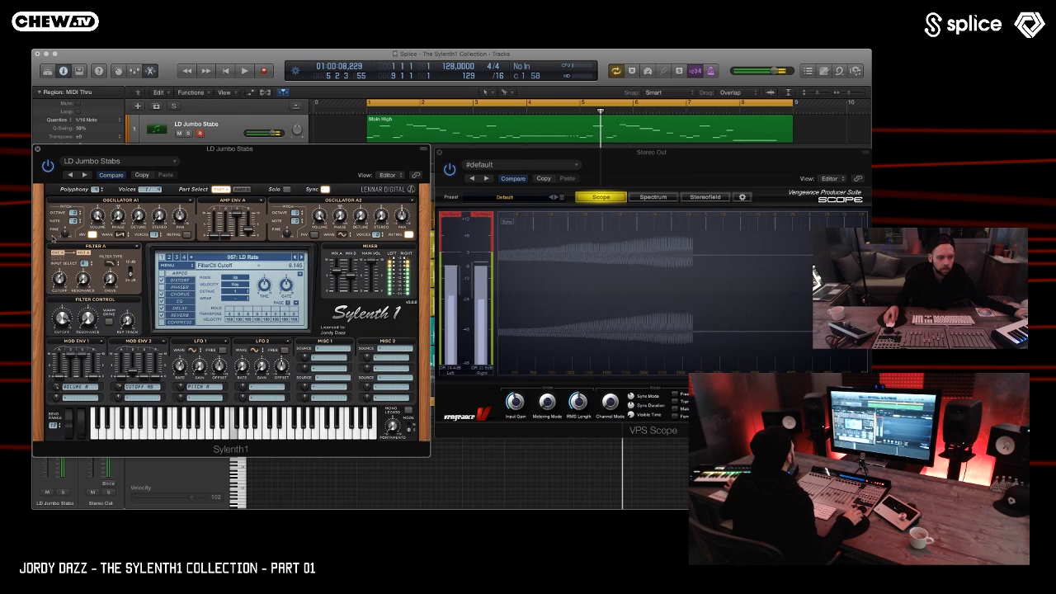
pyautogui.moveTo(264, 285); pyautogui.dragTo(283, 269)
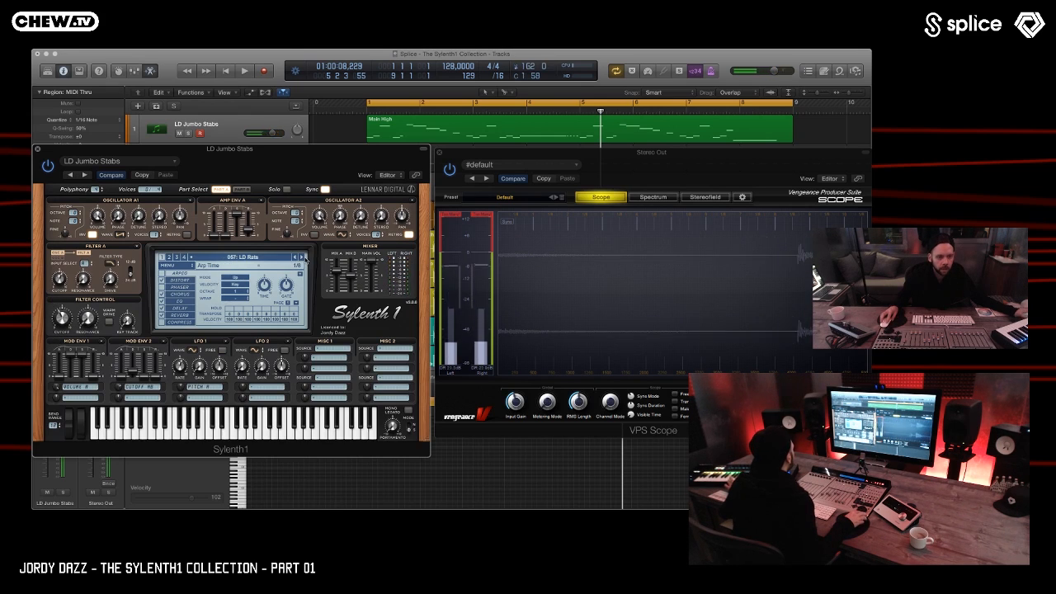
# - Load the LD Reality (MW) preset, show its distortion settings and audition it while turning the mod wheel down
pyautogui.click(302, 258)
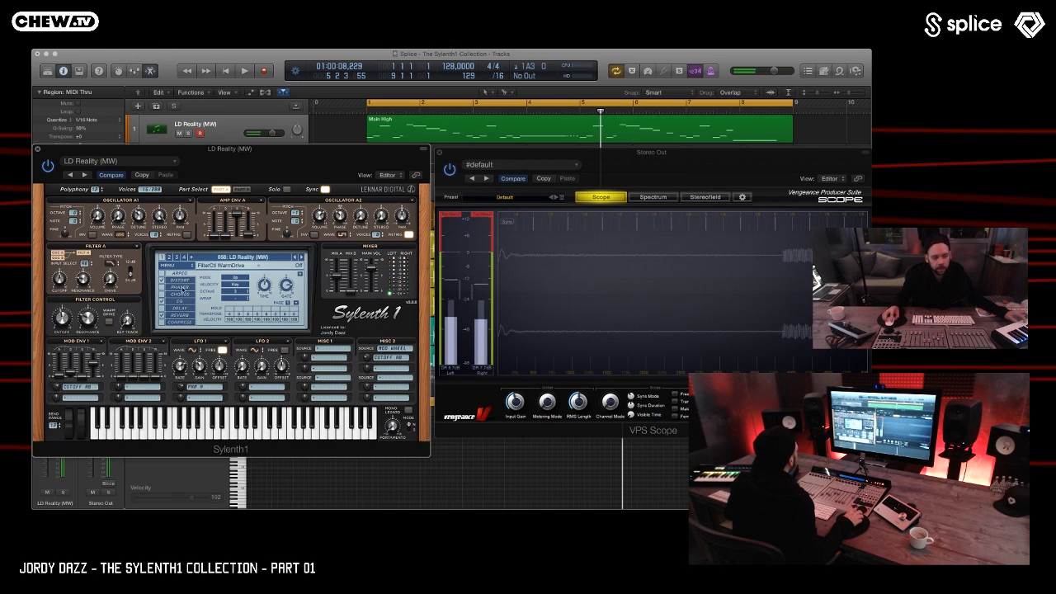
pyautogui.click(180, 280)
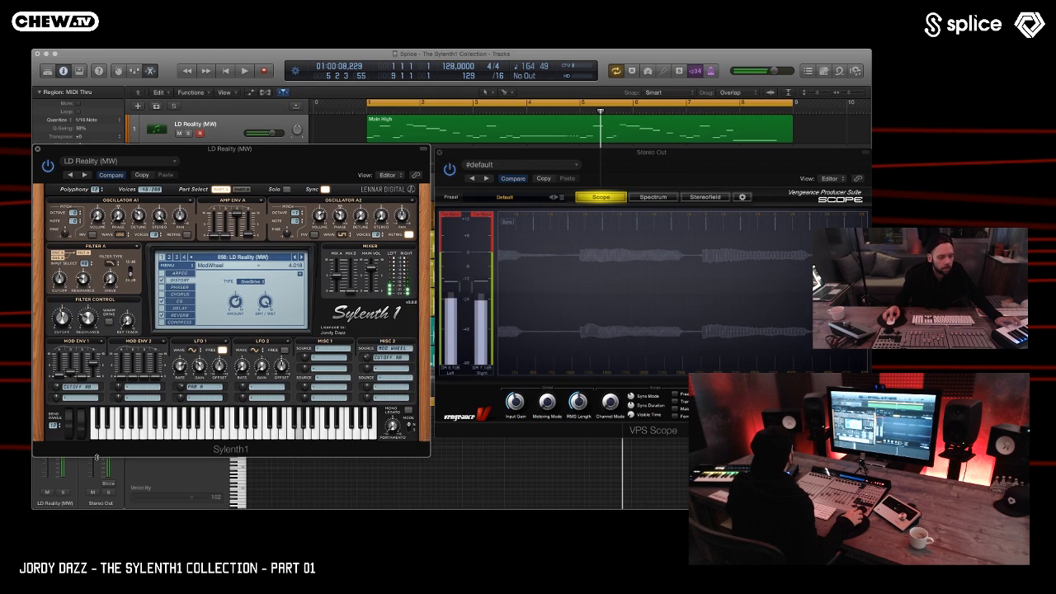
pyautogui.moveTo(80, 426); pyautogui.dragTo(77, 502)
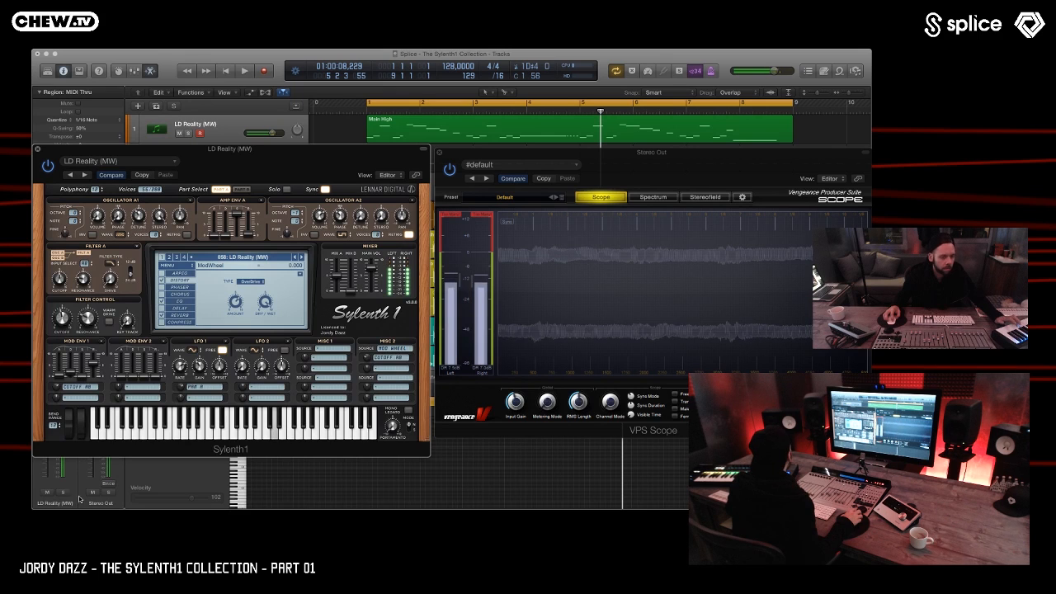
# - Load the LD Reversed Chords (MW) preset and audition it while raising the mod wheel
pyautogui.click(302, 259)
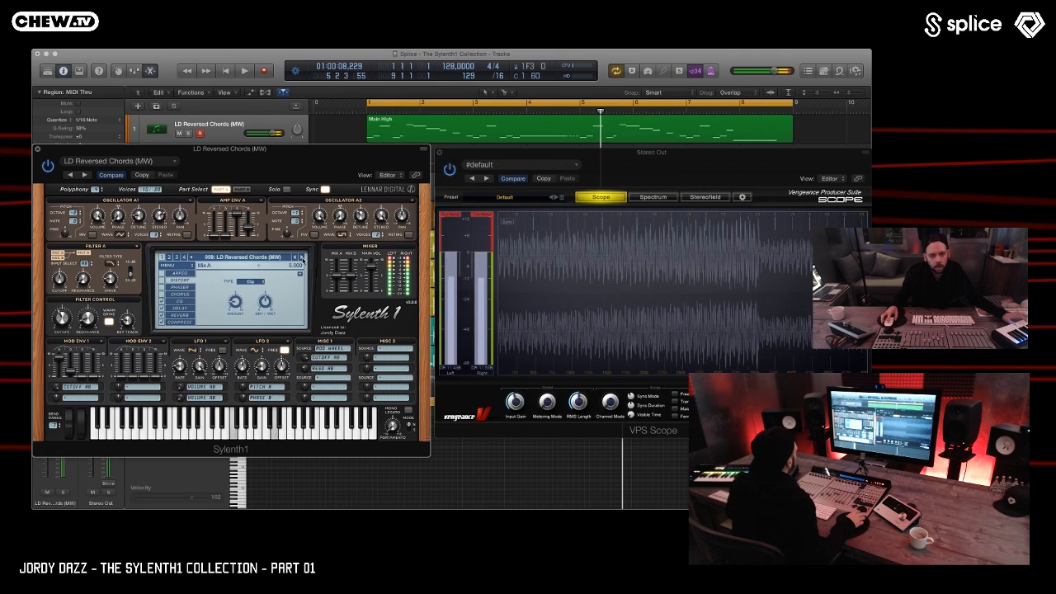
pyautogui.click(237, 305)
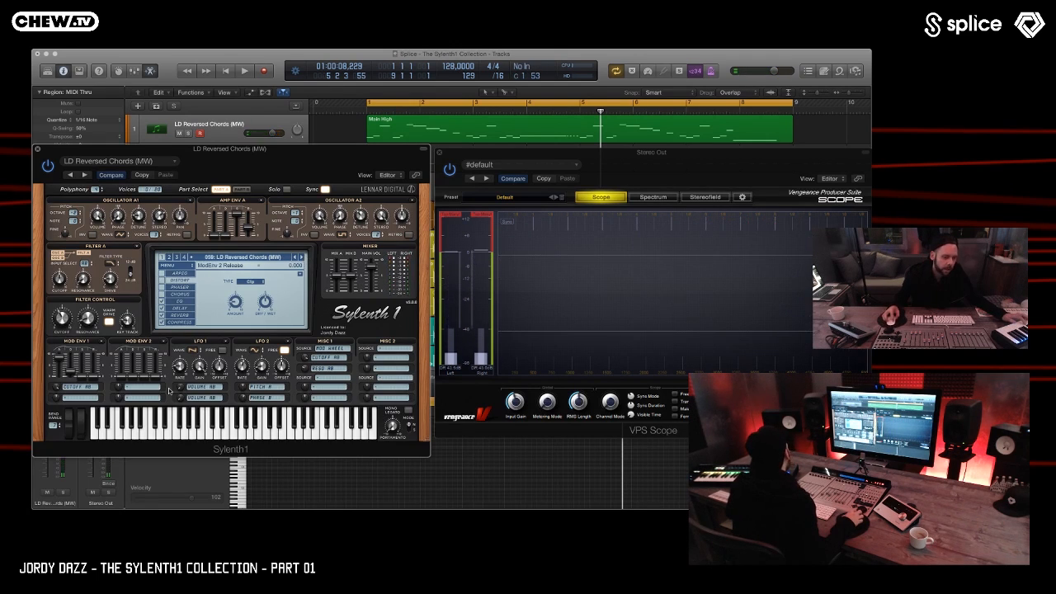
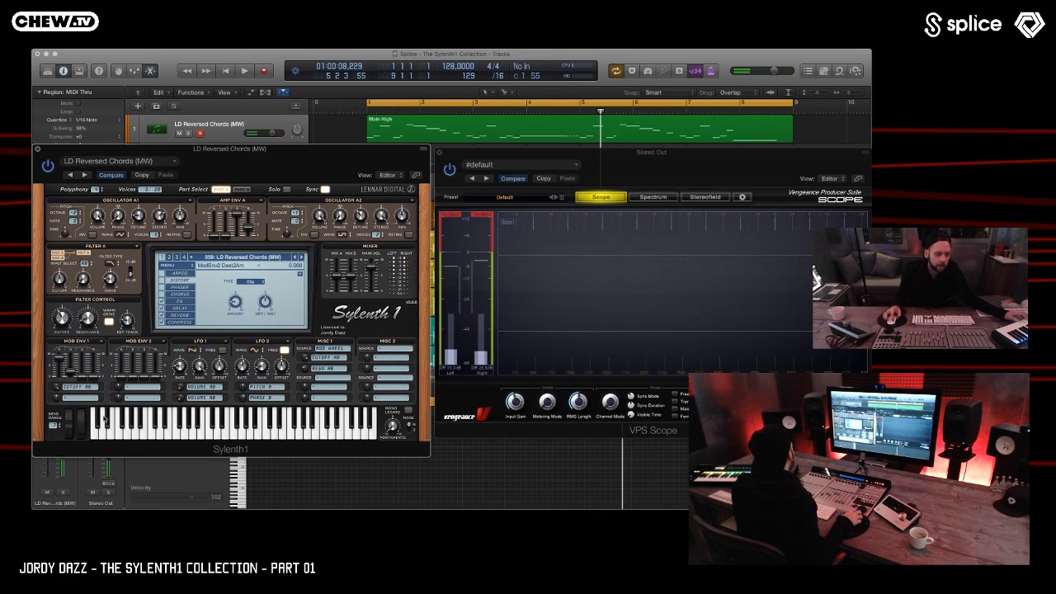
pyautogui.moveTo(80, 428); pyautogui.dragTo(82, 269)
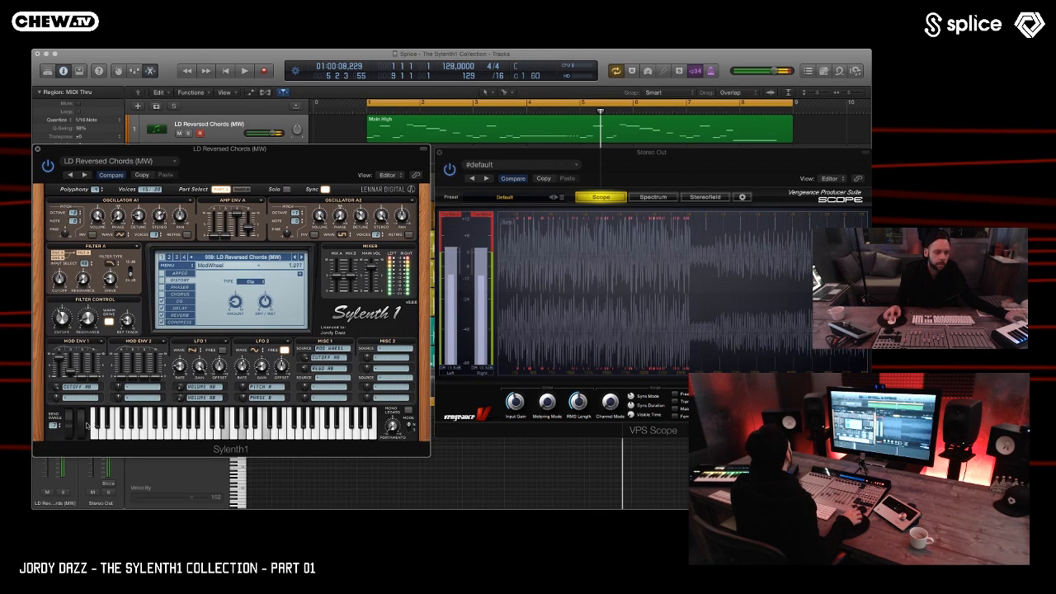
# - Load the LD Slick (MW) preset and audition it with mod wheel moves and its delay dry/wet setting
pyautogui.click(301, 257)
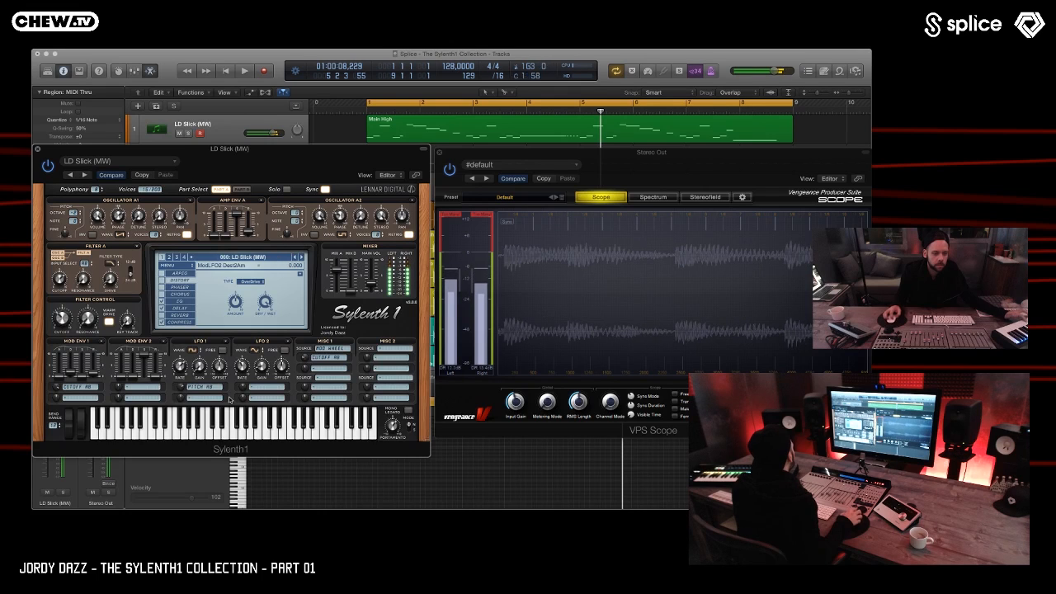
pyautogui.moveTo(81, 426); pyautogui.dragTo(83, 308)
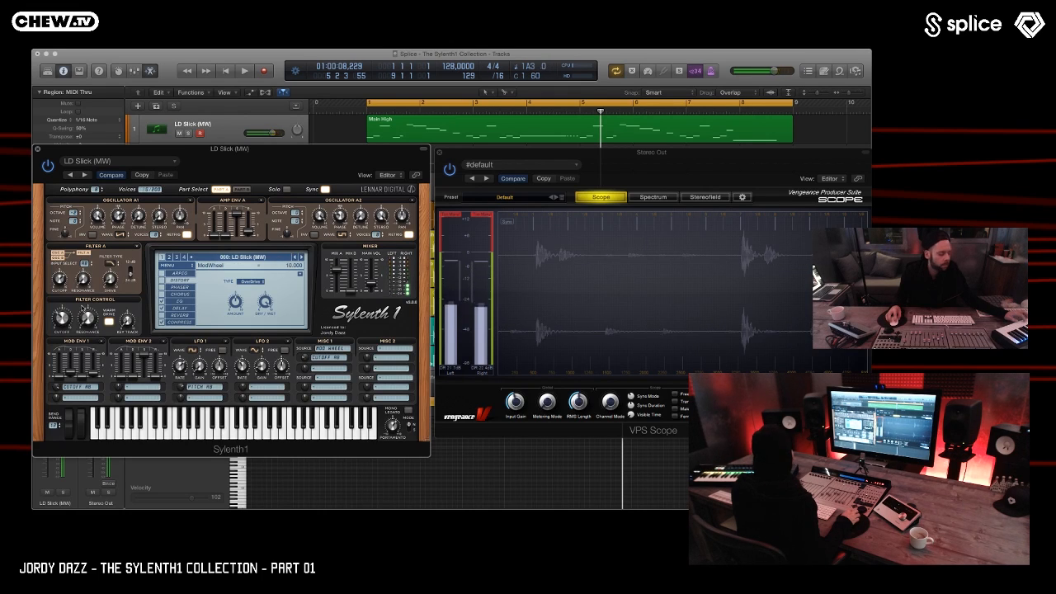
pyautogui.moveTo(83, 308); pyautogui.dragTo(87, 429)
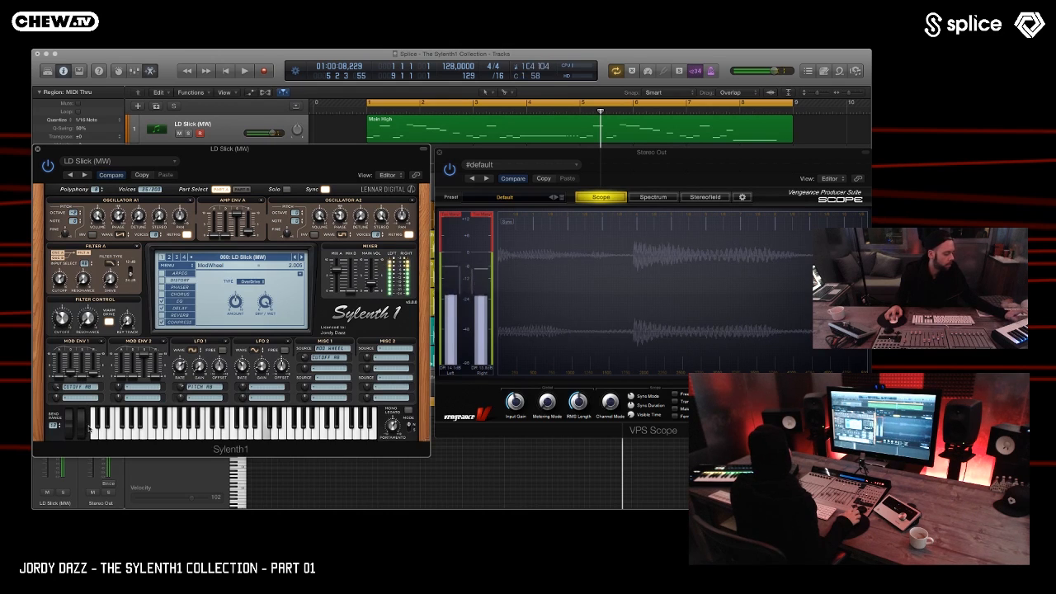
pyautogui.moveTo(86, 413); pyautogui.dragTo(86, 355)
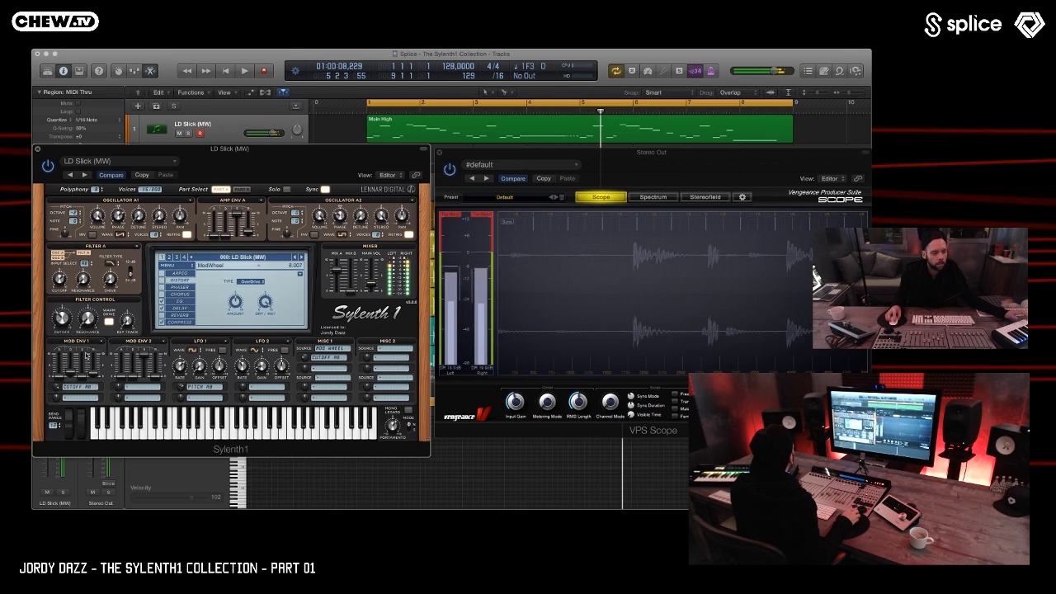
pyautogui.click(180, 308)
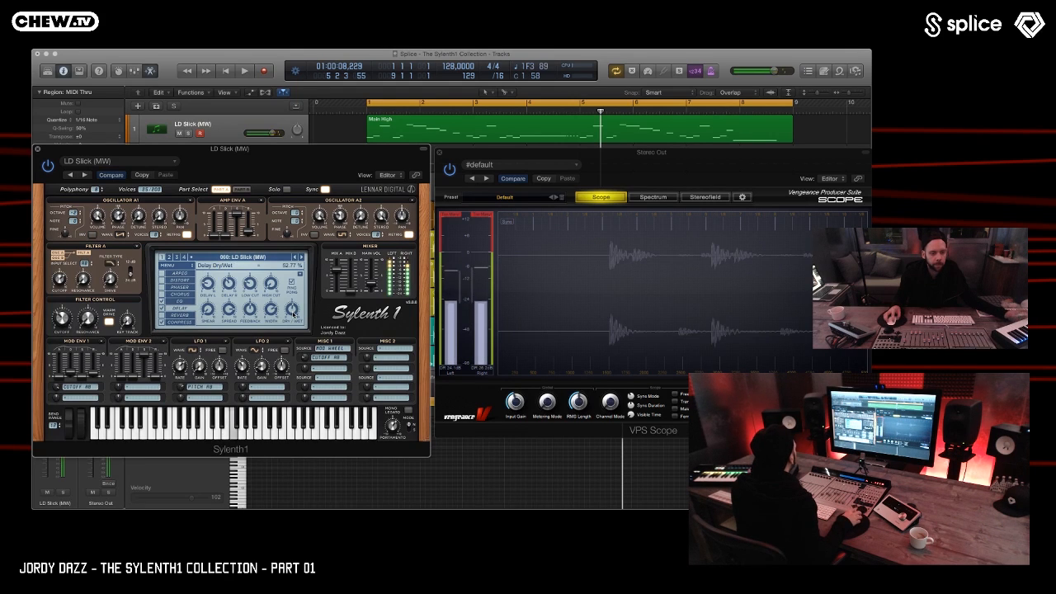
pyautogui.moveTo(294, 313)
pyautogui.mouseDown()
pyautogui.moveTo(301, 265)
pyautogui.moveTo(296, 316)
pyautogui.mouseUp()
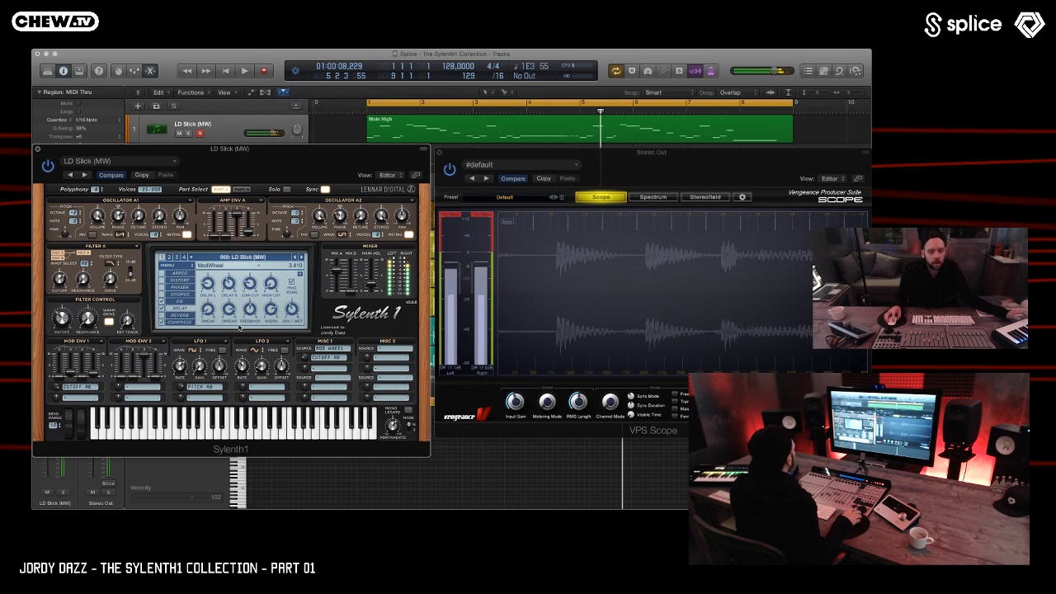
# - Step through the LD Square Sun, LD Static (MW) and LD Sucker Punch (MW) presets, auditioning each one
pyautogui.click(300, 257)
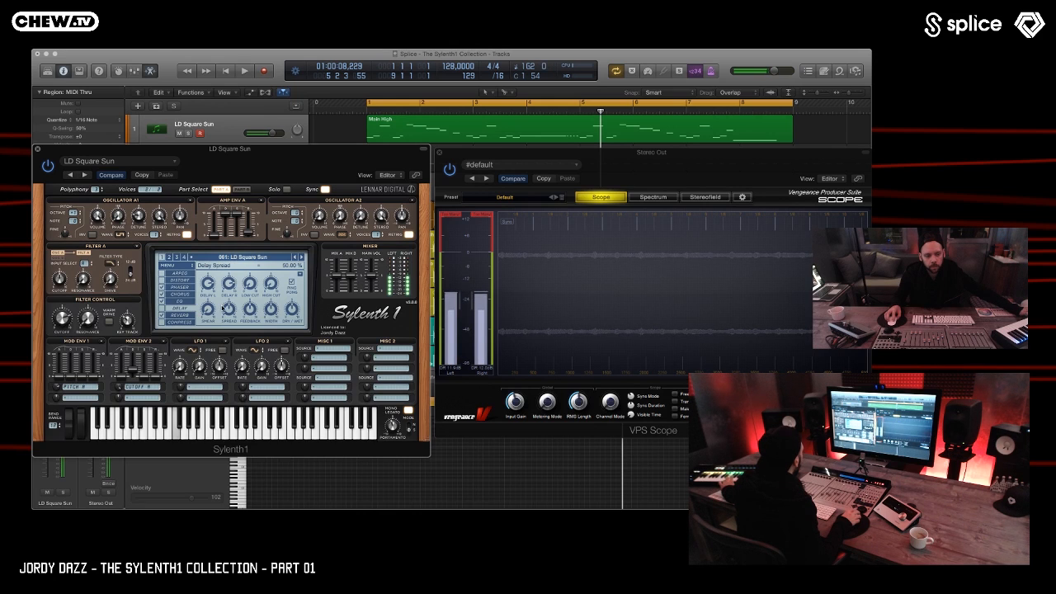
pyautogui.click(302, 258)
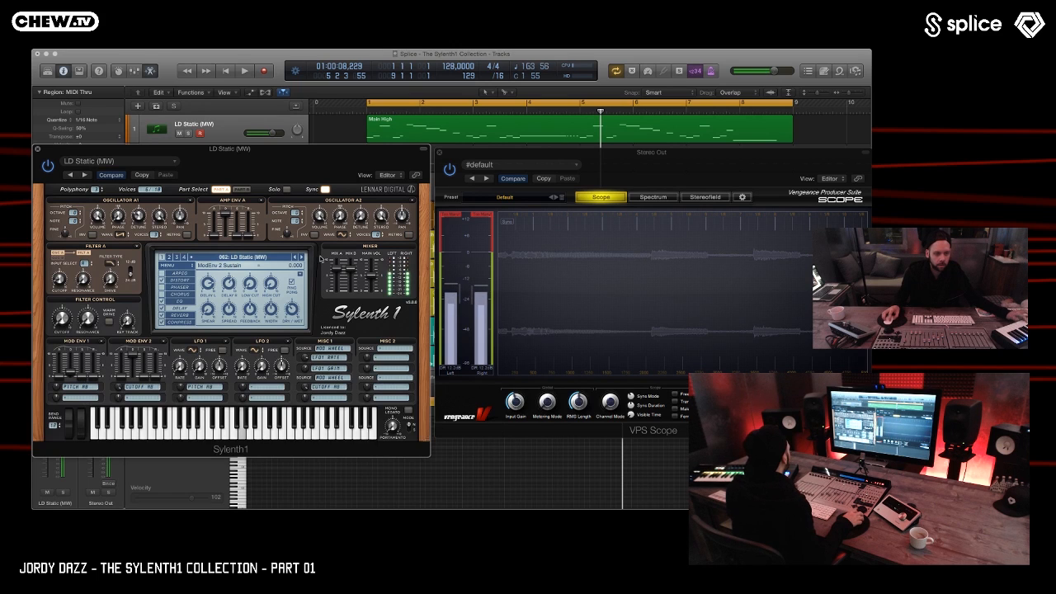
pyautogui.click(302, 256)
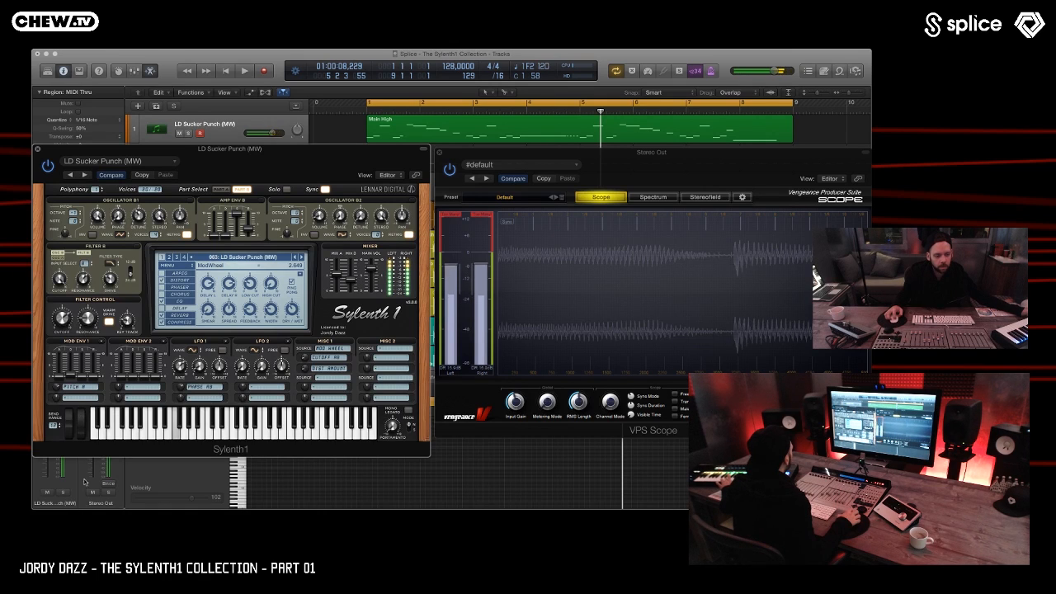
# - Finish auditioning LD Sucker Punch (MW) with the mod wheel, and load LD Take Some Cash (MW) and audition it with mod wheel moves
pyautogui.moveTo(83, 421); pyautogui.dragTo(80, 464)
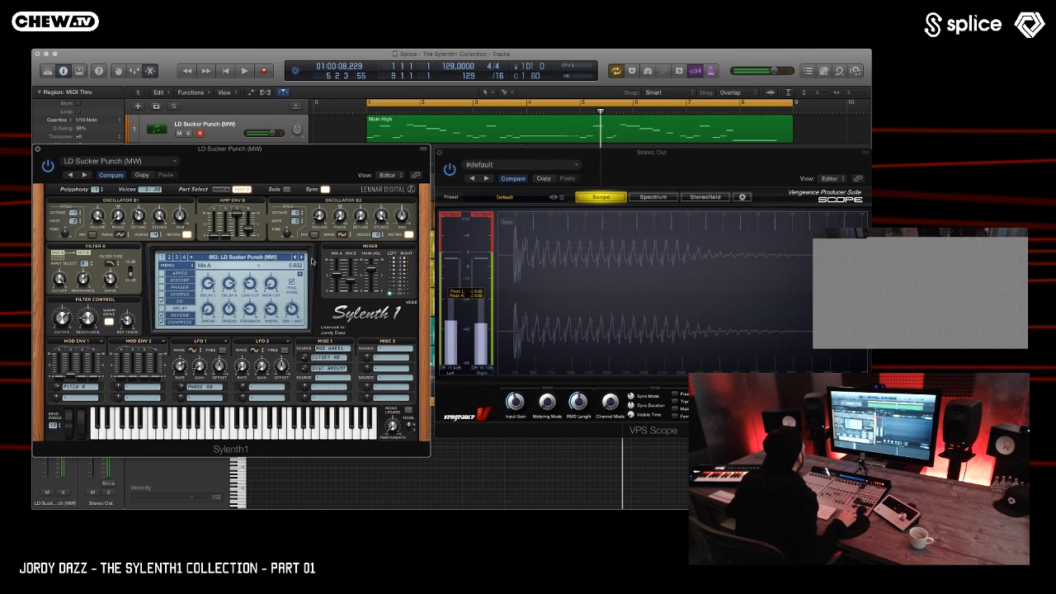
pyautogui.click(301, 257)
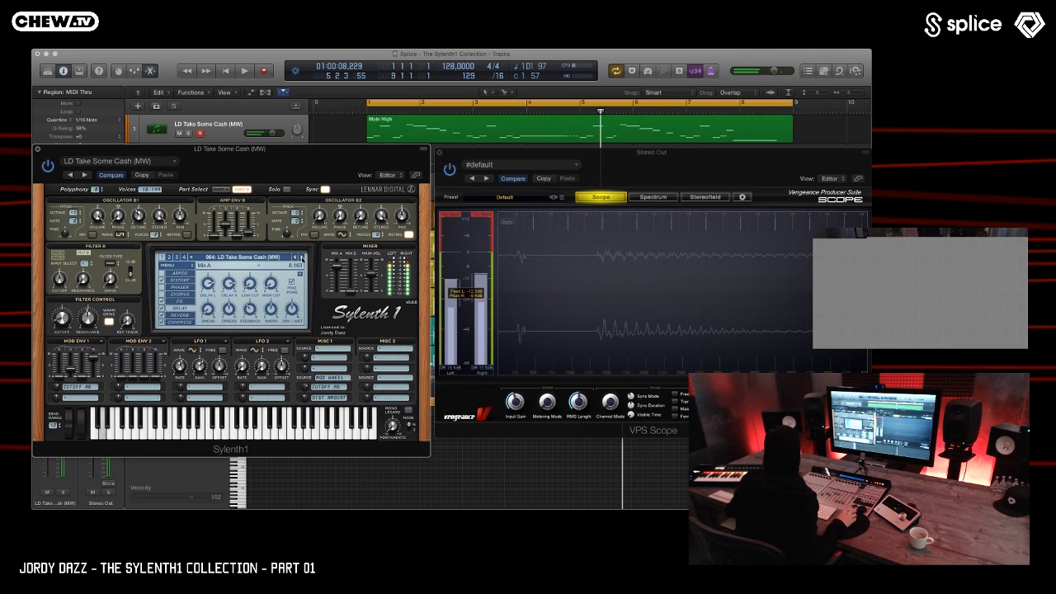
pyautogui.press('XF86AudioRaiseVolume')
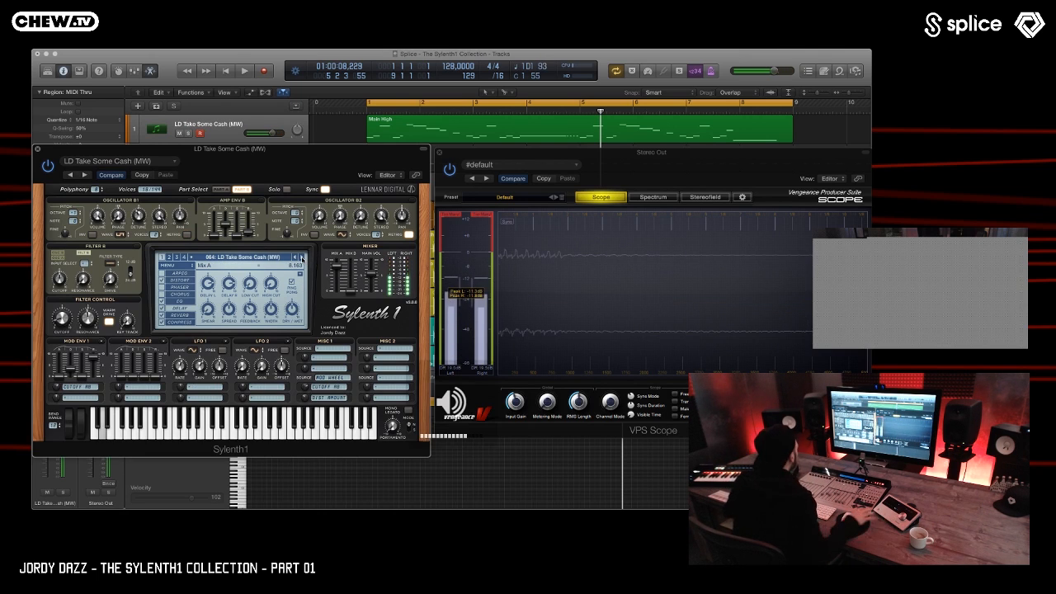
pyautogui.click(163, 316)
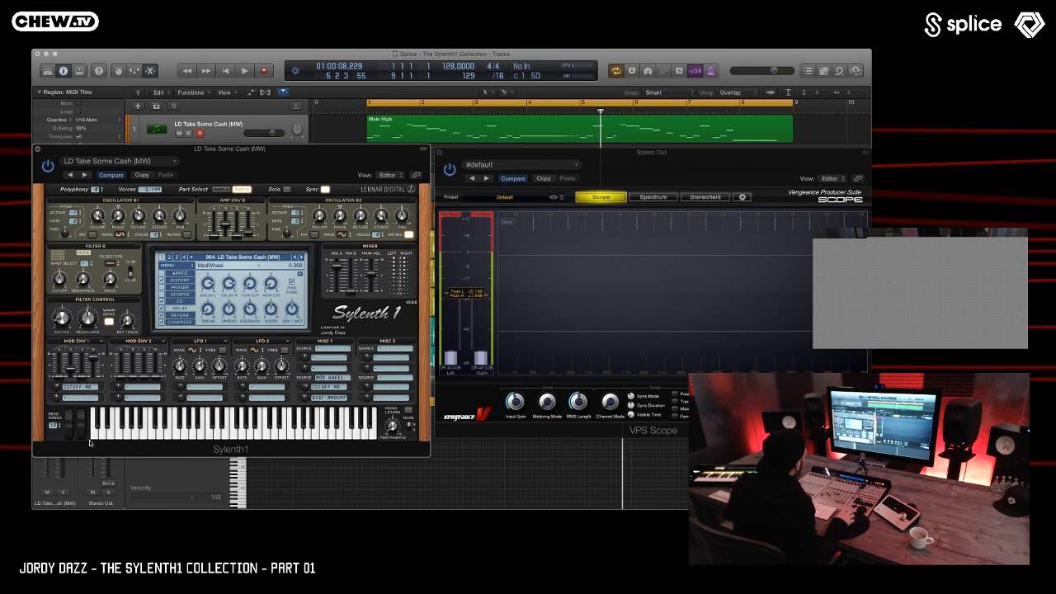
pyautogui.moveTo(82, 428); pyautogui.dragTo(83, 449)
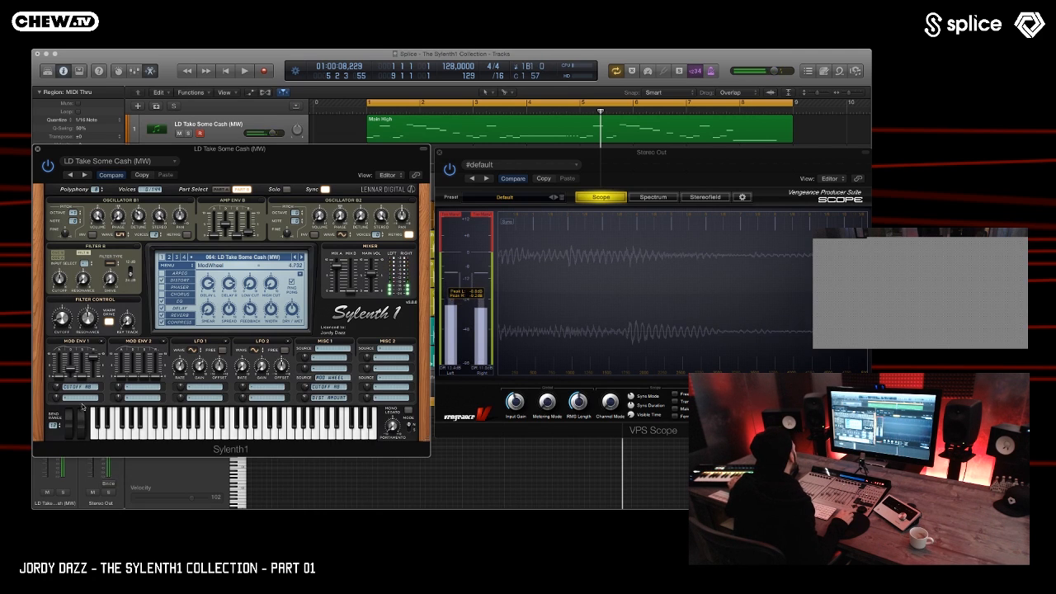
# - Load the LD Taped (MW) and LD True Crystal presets in turn, auditioning LD True Crystal with filter cutoff moves
pyautogui.click(302, 257)
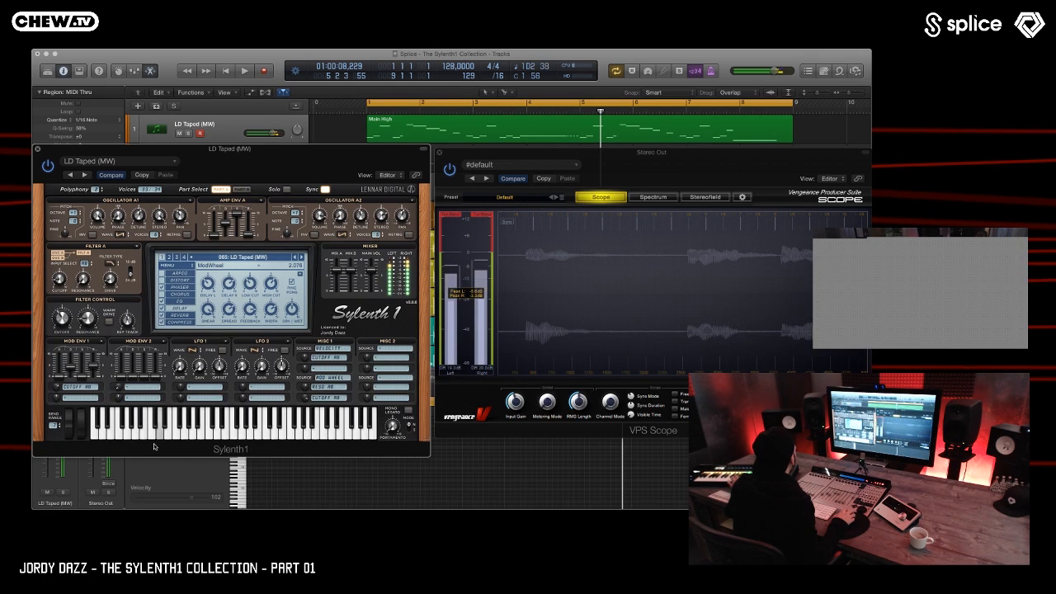
pyautogui.click(302, 257)
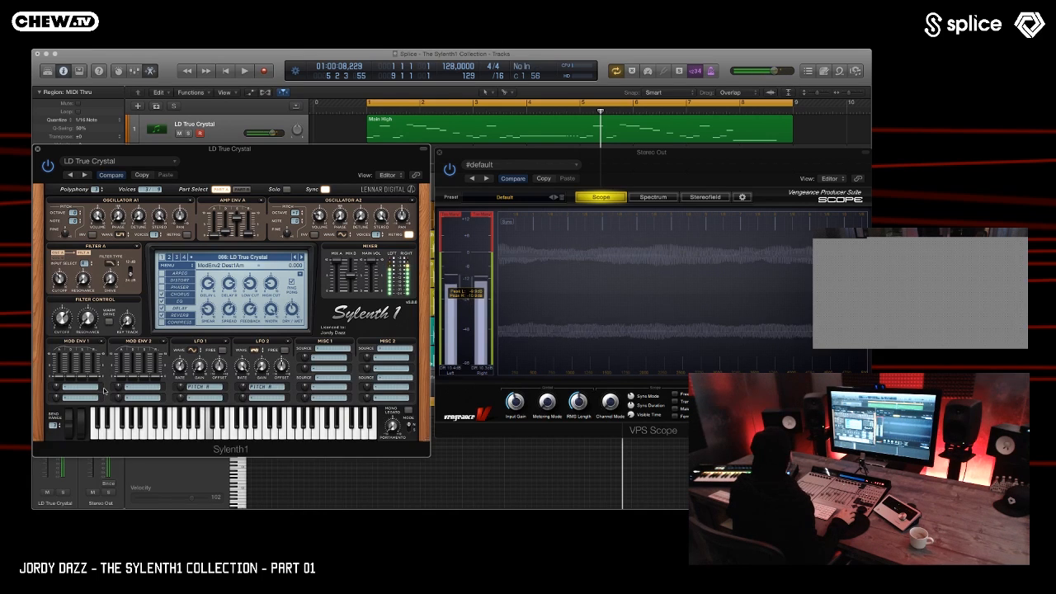
pyautogui.moveTo(82, 425); pyautogui.dragTo(82, 414)
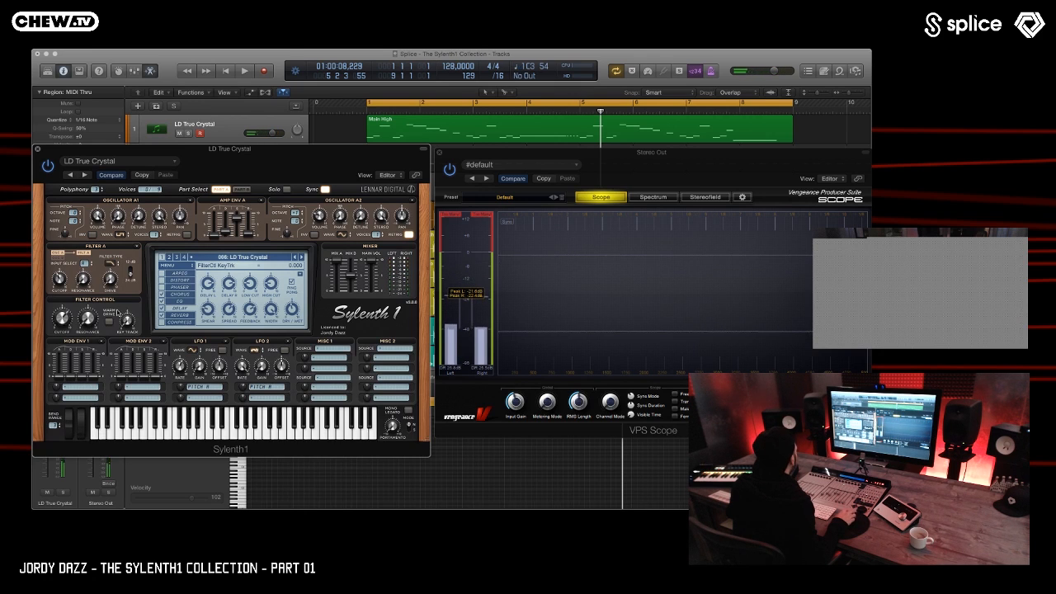
pyautogui.moveTo(56, 291); pyautogui.dragTo(57, 289)
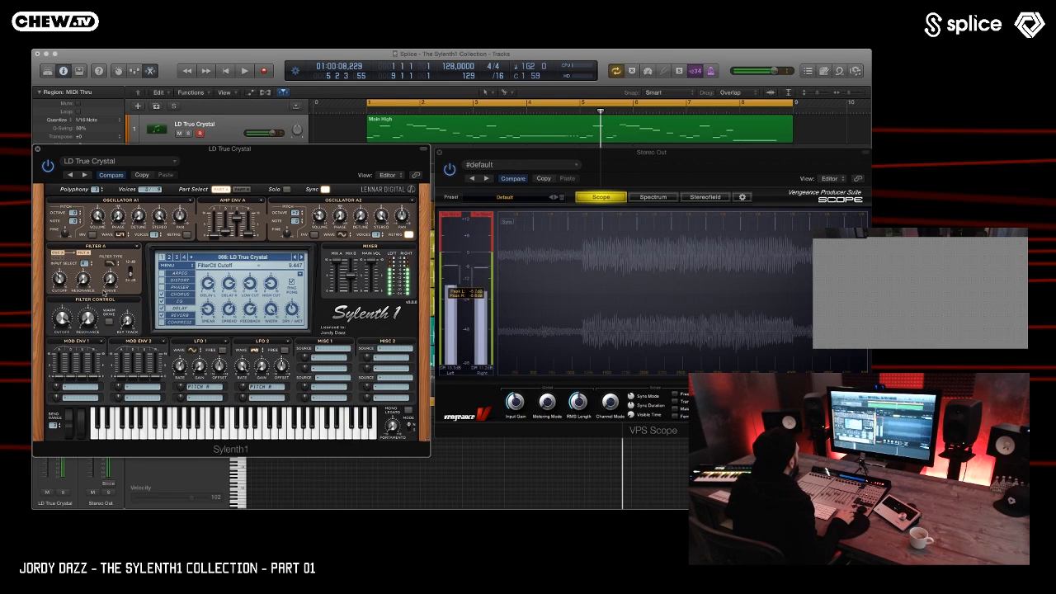
pyautogui.press('XF86AudioRaiseVolume')
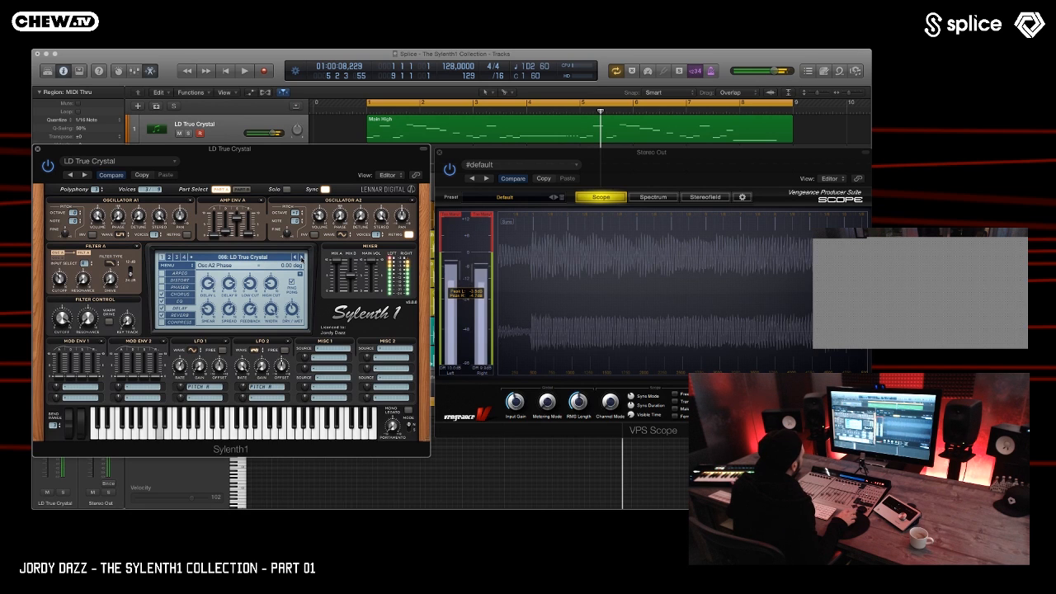
# - Load and audition LD Vortex Chords (MW) with filter moves, followed by the LD Windwaker (MW) preset
pyautogui.click(301, 258)
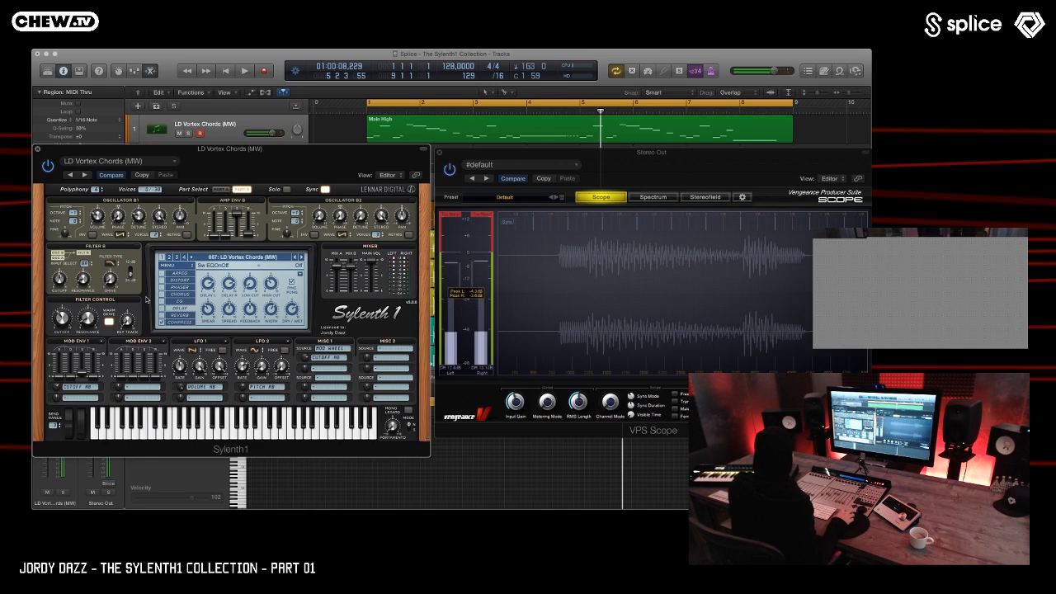
pyautogui.moveTo(60, 280); pyautogui.dragTo(64, 283)
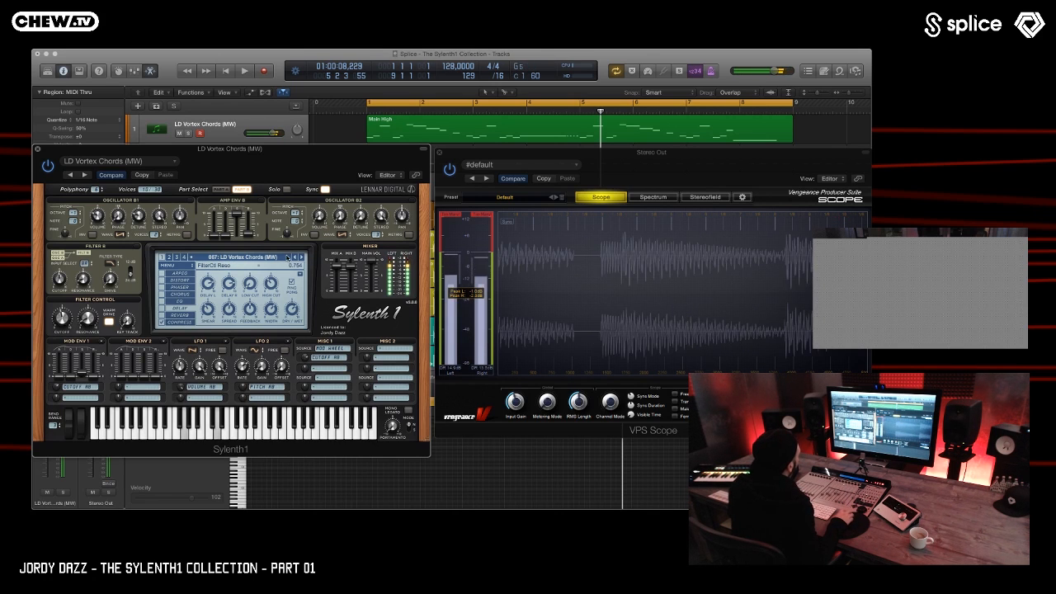
pyautogui.click(302, 258)
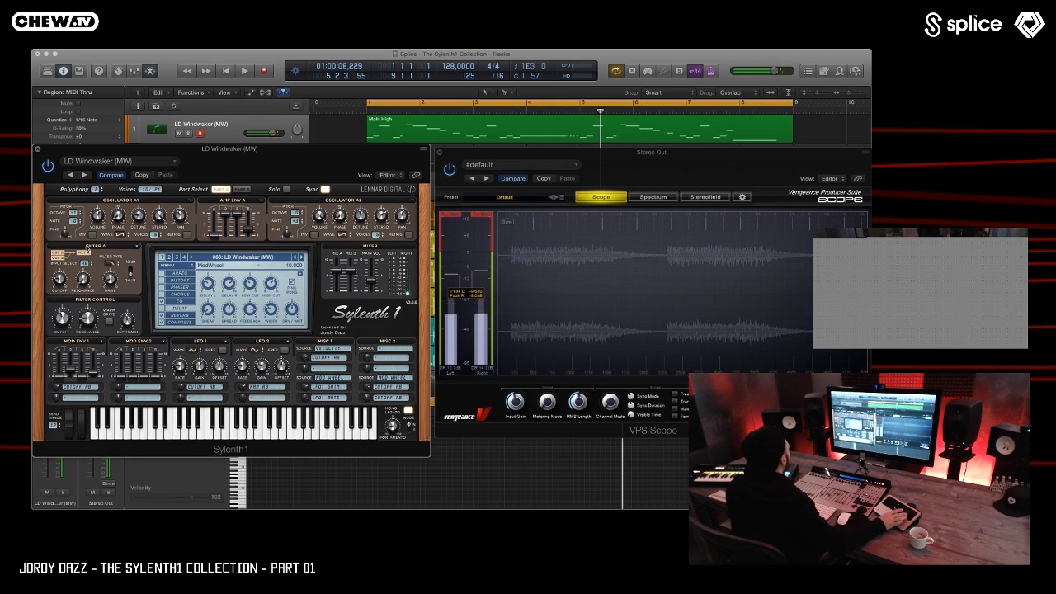
pyautogui.press('XF86AudioRaiseVolume')
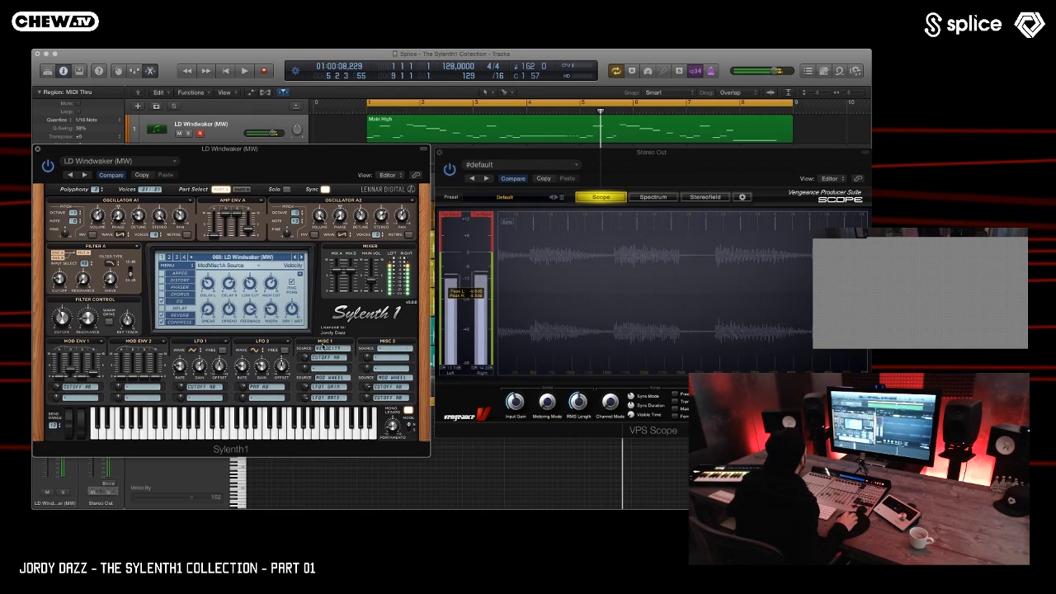
# - Step through the LD Zeldazz (MW) and PD 8 Lives (MW) presets, auditioning PD 8 Lives with mod wheel moves
pyautogui.click(301, 257)
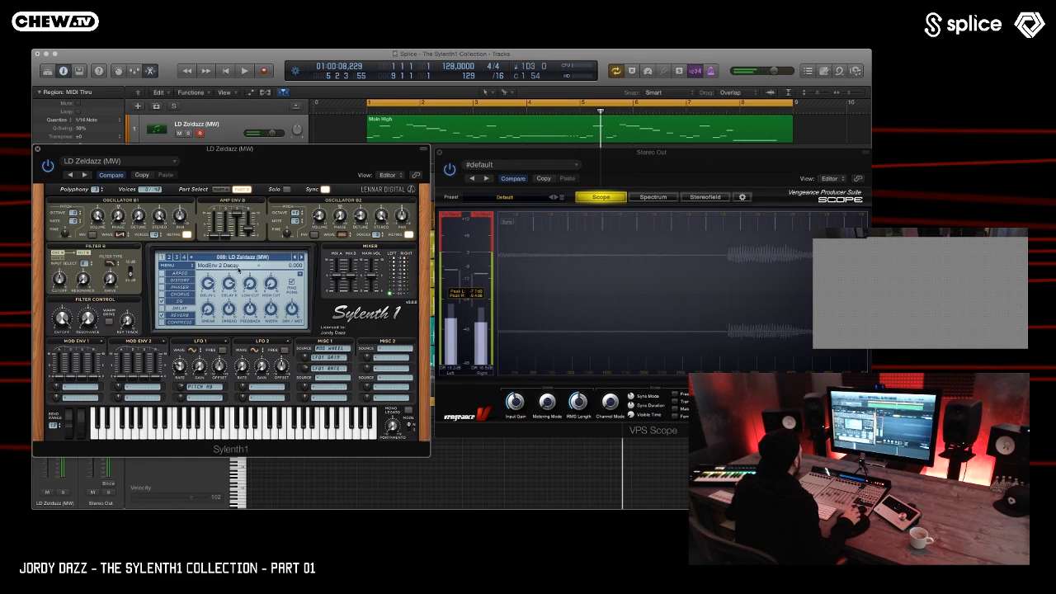
pyautogui.click(301, 256)
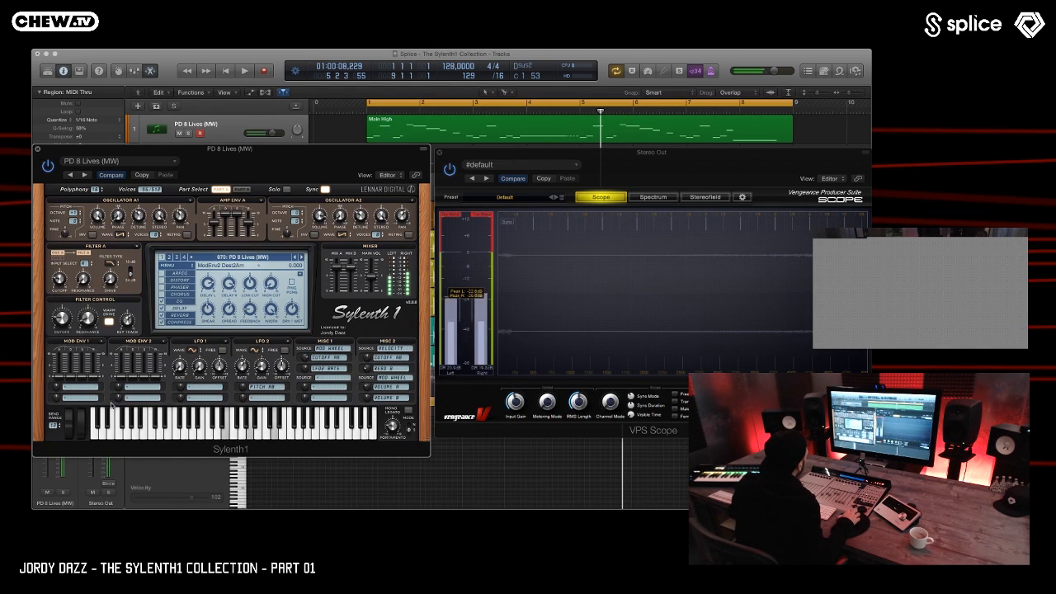
pyautogui.moveTo(83, 361); pyautogui.dragTo(88, 425)
pyautogui.moveTo(90, 388); pyautogui.dragTo(93, 433)
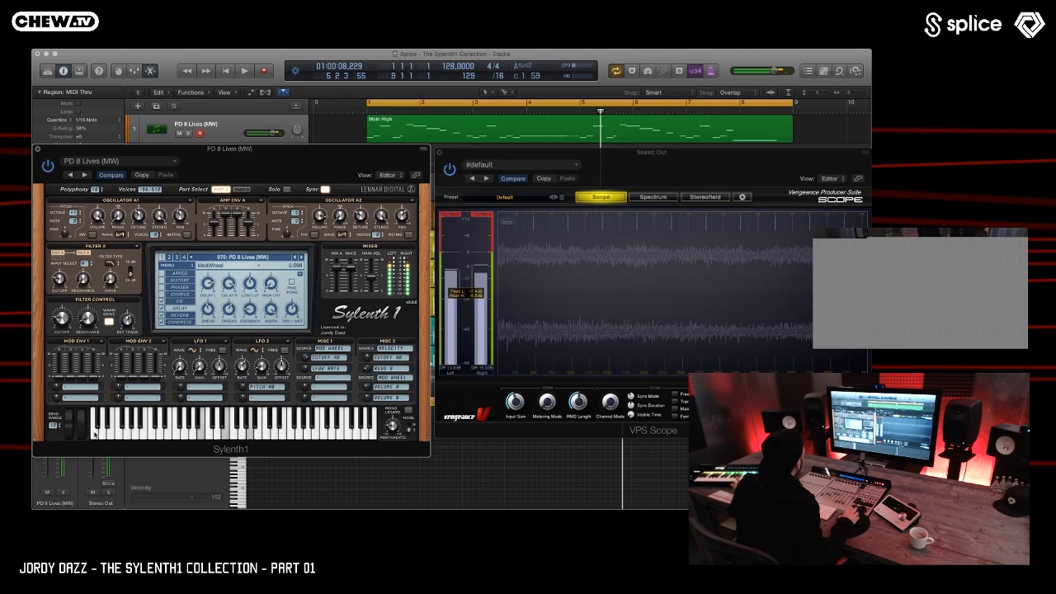
# - Audition the PD Aerial View (MW) preset while turning the mod wheel down, followed by PD Dark Forest (MW)
pyautogui.click(301, 257)
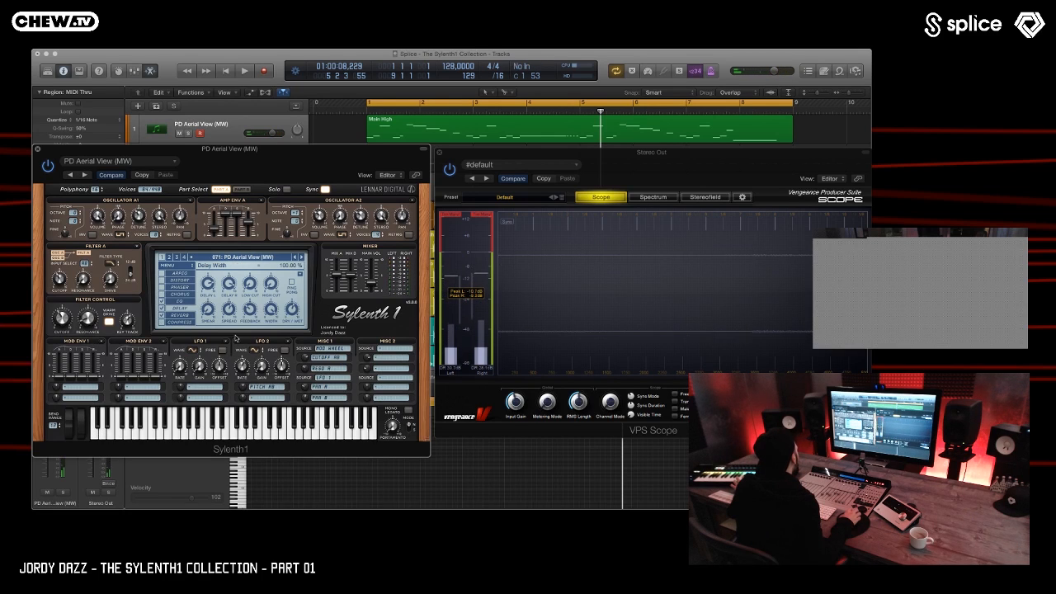
pyautogui.moveTo(80, 421); pyautogui.dragTo(71, 466)
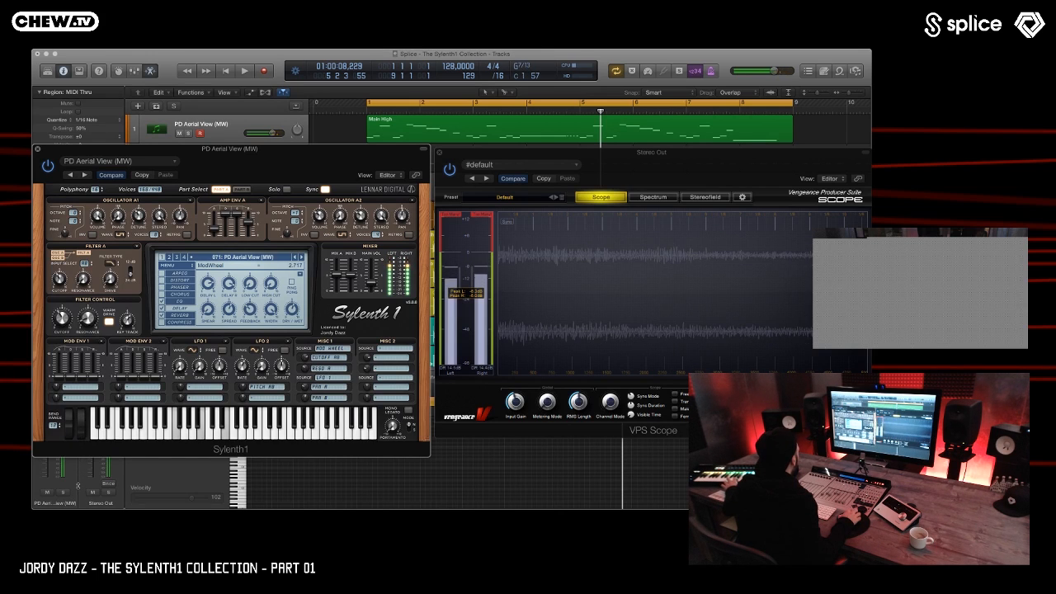
pyautogui.click(301, 257)
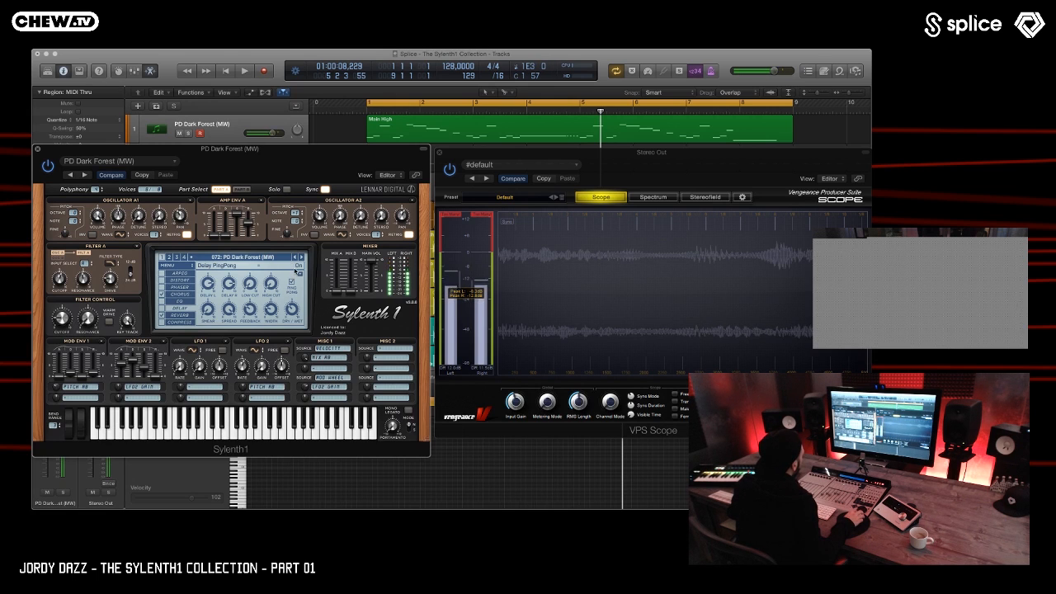
# - Load the PD Flow (MW) preset and audition it with mod wheel and pitch bend moves
pyautogui.click(300, 257)
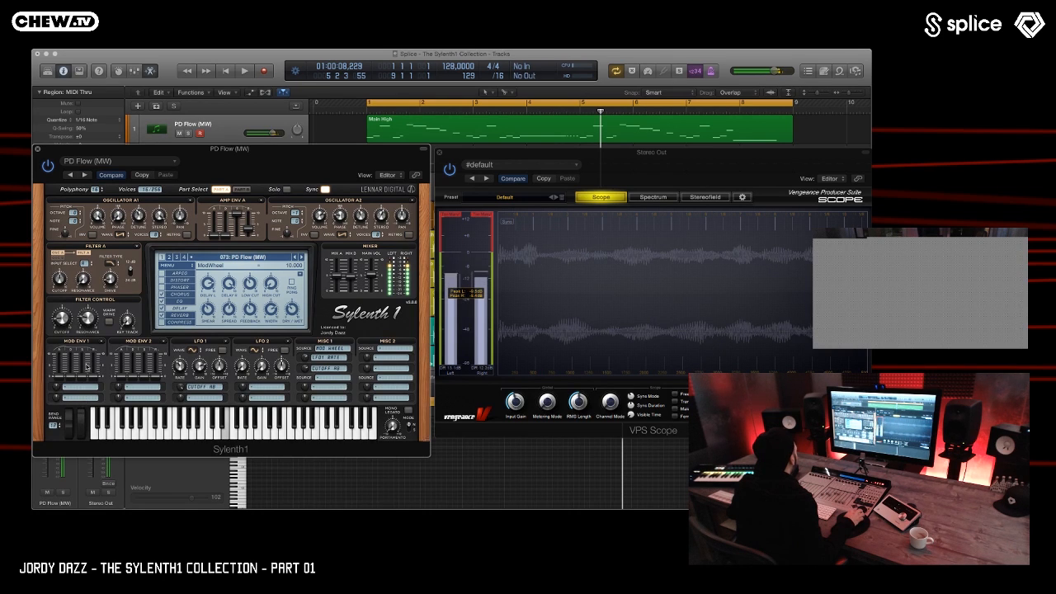
pyautogui.moveTo(86, 403); pyautogui.dragTo(82, 437)
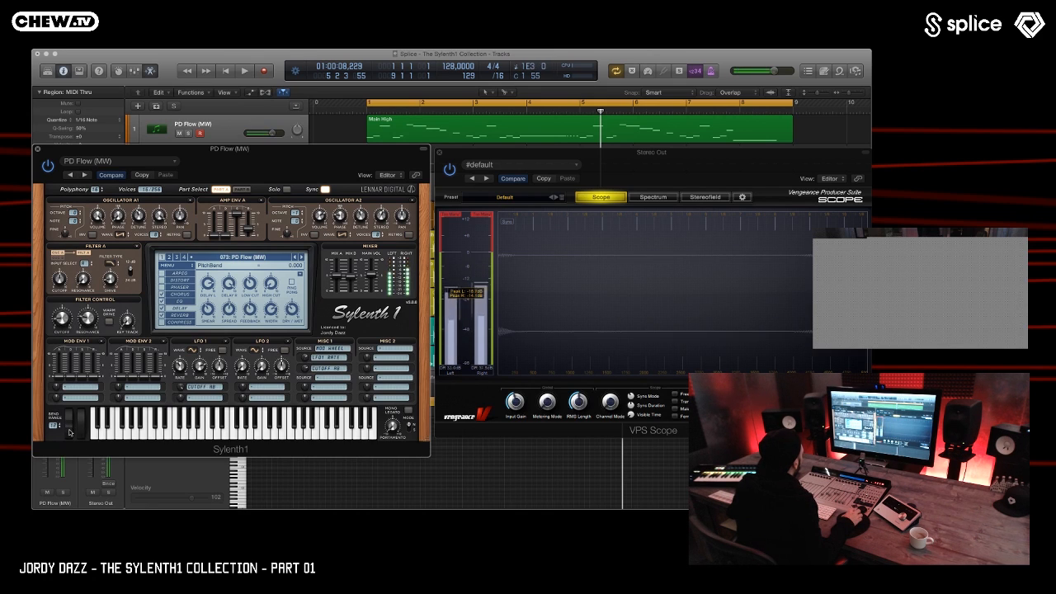
pyautogui.moveTo(69, 433); pyautogui.dragTo(72, 400)
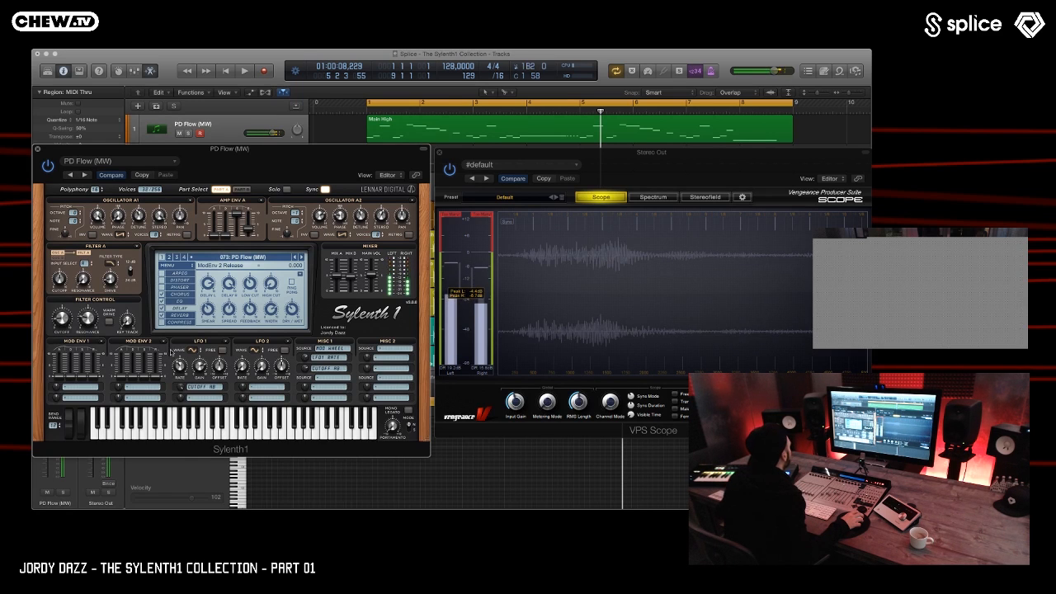
# - Load the PD Lucky Road (MW) preset and audition it with filter cutoff and performance wheel moves
pyautogui.click(301, 257)
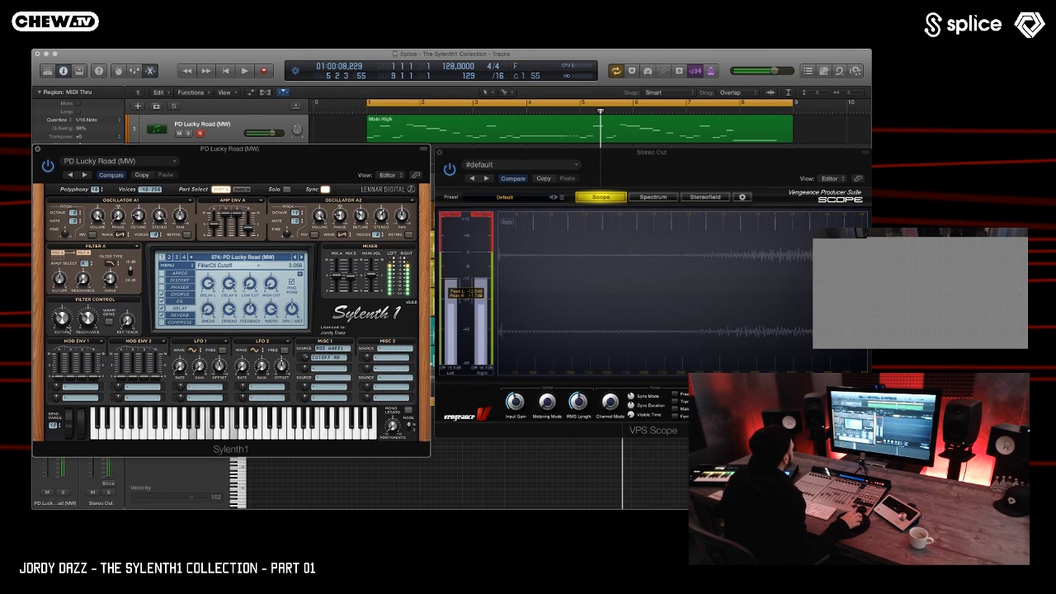
pyautogui.moveTo(63, 320); pyautogui.dragTo(61, 316)
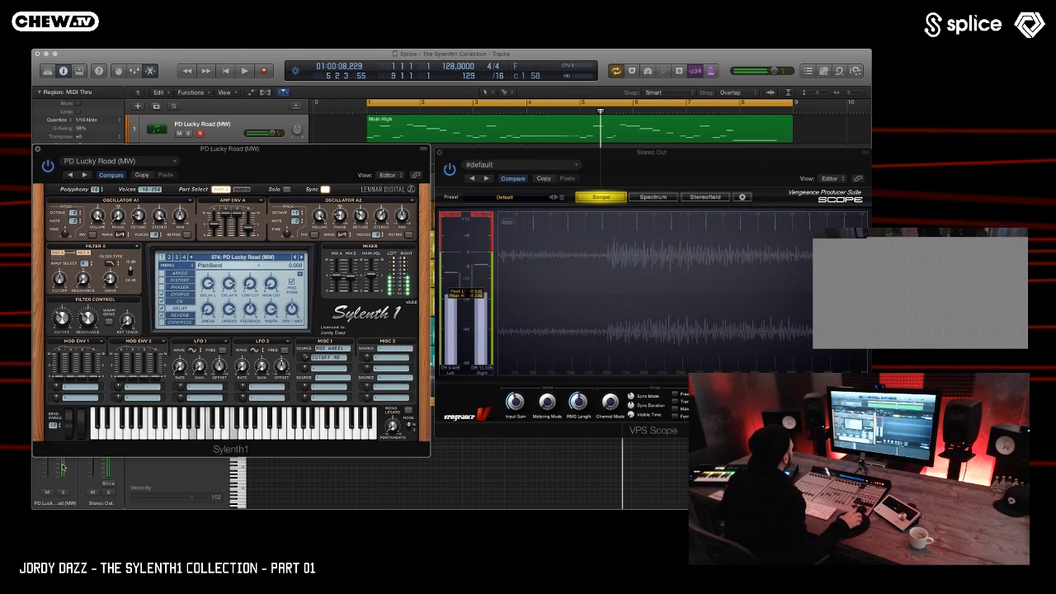
pyautogui.moveTo(80, 370); pyautogui.dragTo(78, 407)
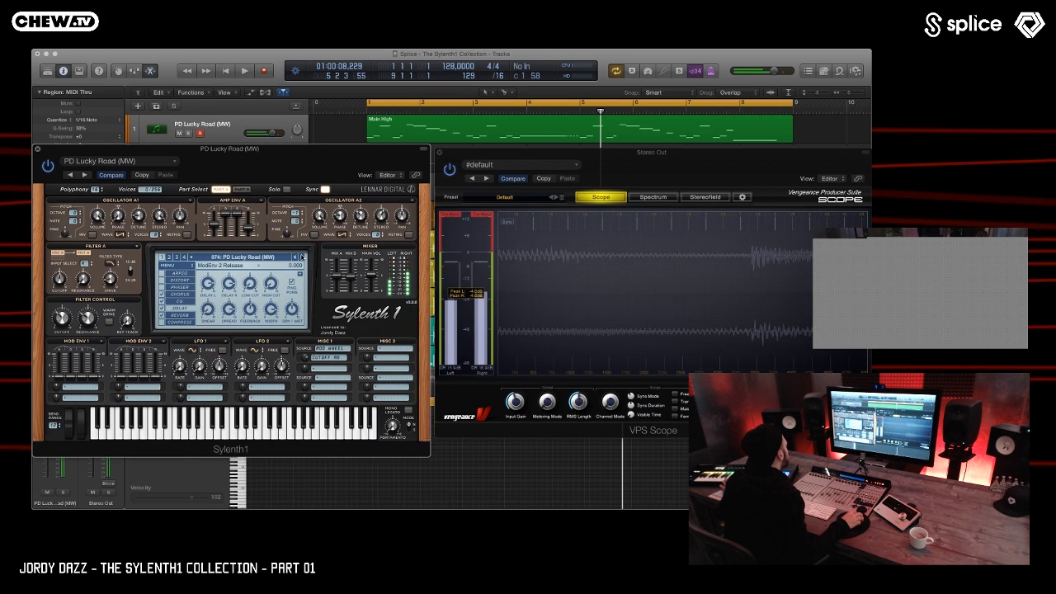
# - Load the PD Mist (MW) preset and audition it while sweeping the mod wheel up and down
pyautogui.click(301, 256)
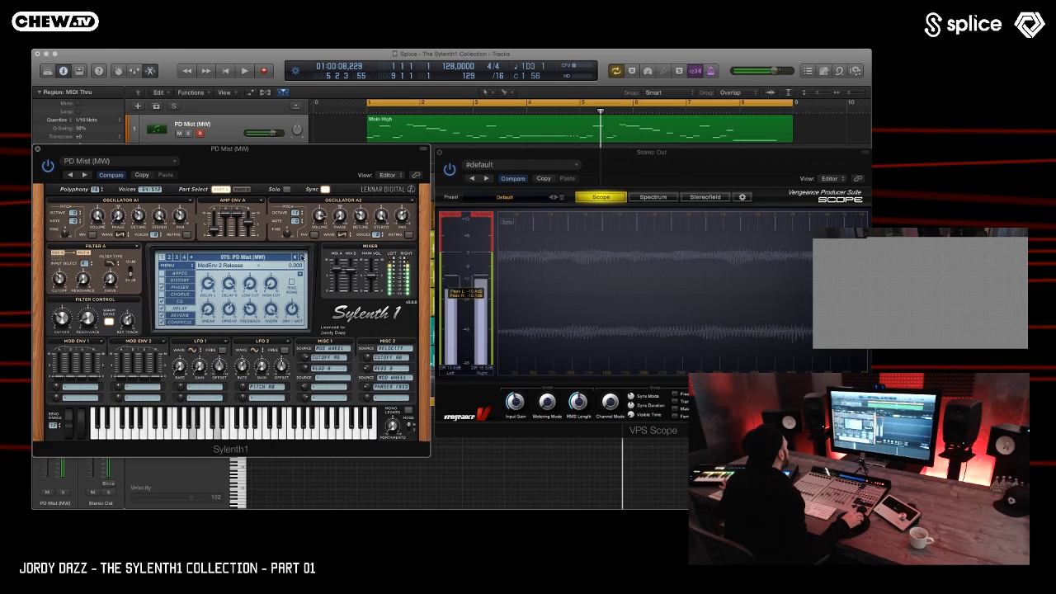
pyautogui.moveTo(81, 430); pyautogui.dragTo(82, 342)
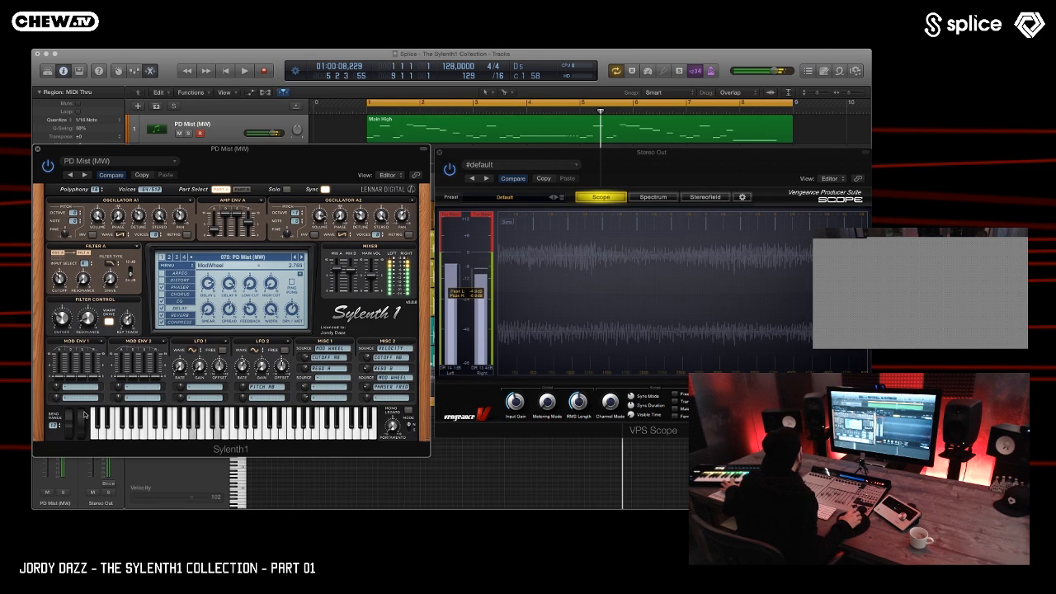
pyautogui.moveTo(84, 430); pyautogui.dragTo(84, 410)
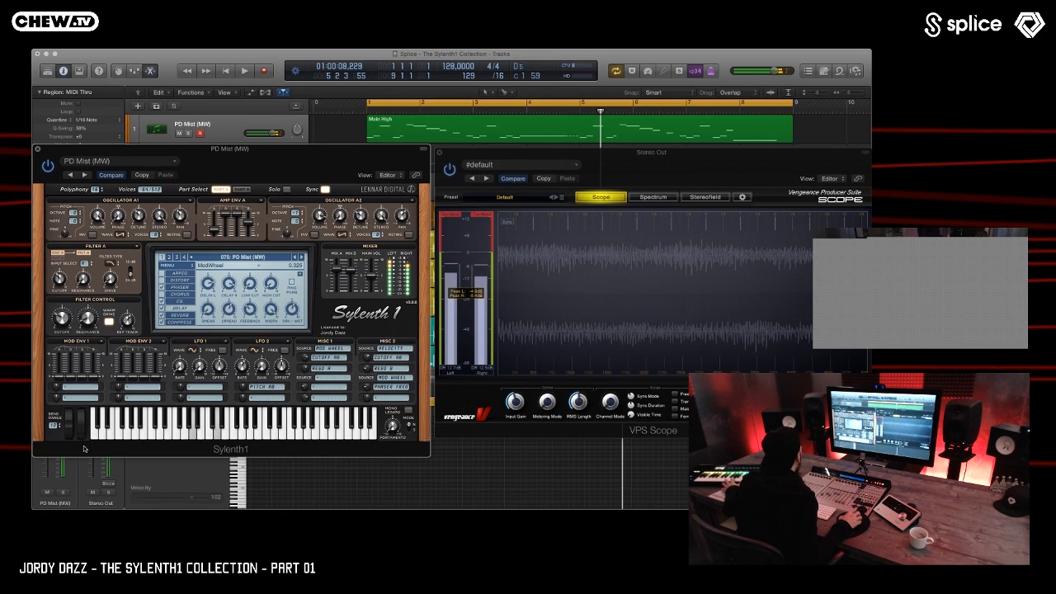
pyautogui.moveTo(93, 412); pyautogui.dragTo(95, 373)
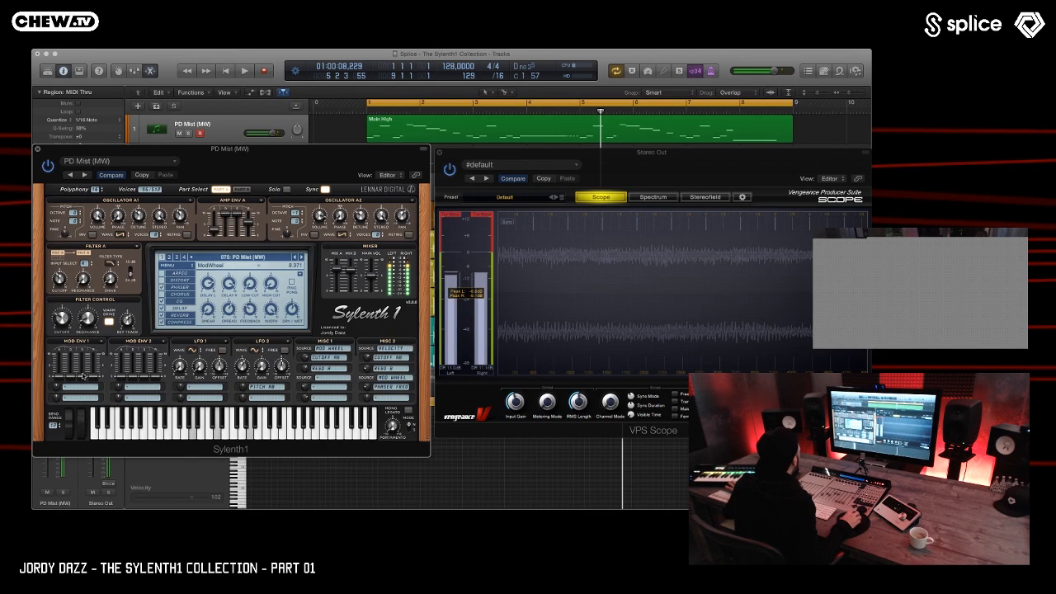
pyautogui.moveTo(81, 436); pyautogui.dragTo(81, 447)
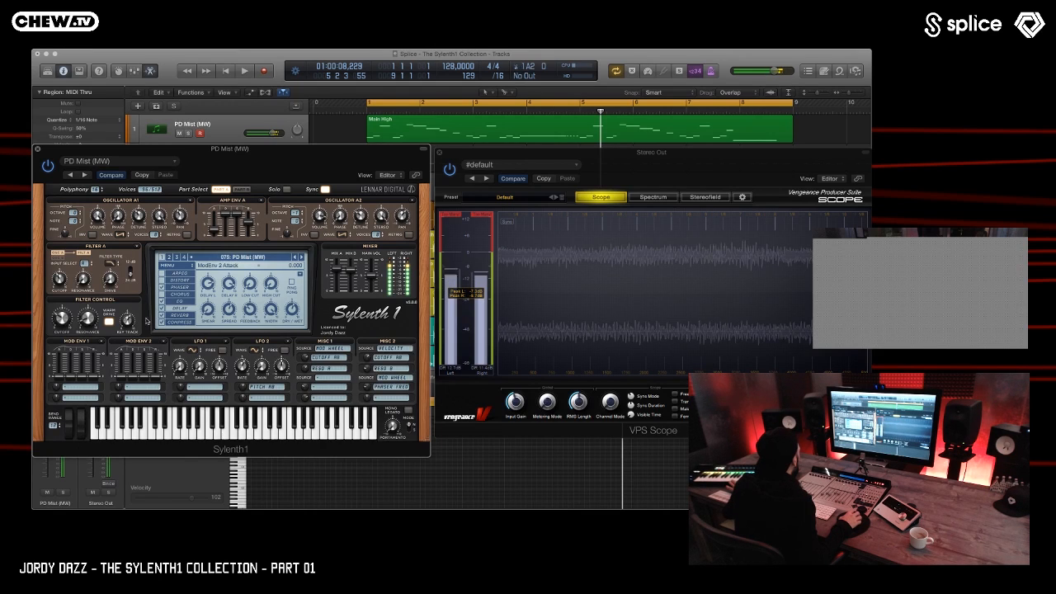
# - Load the PL Darkforce (MW) and PL Dreaming Of Home (MW) presets in turn, auditioning each with mod wheel moves
pyautogui.click(302, 257)
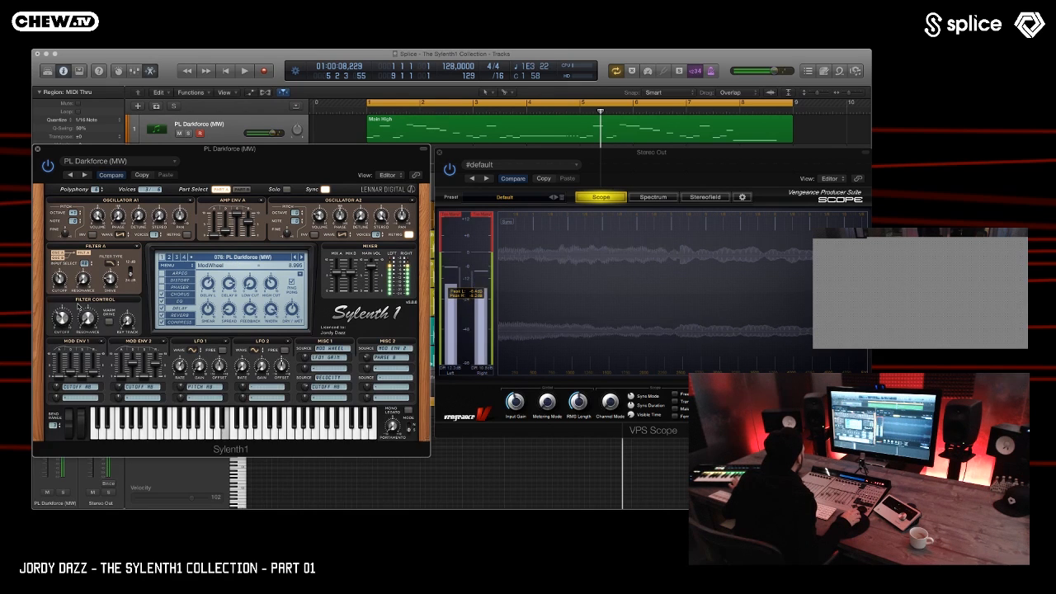
pyautogui.moveTo(78, 428); pyautogui.dragTo(80, 508)
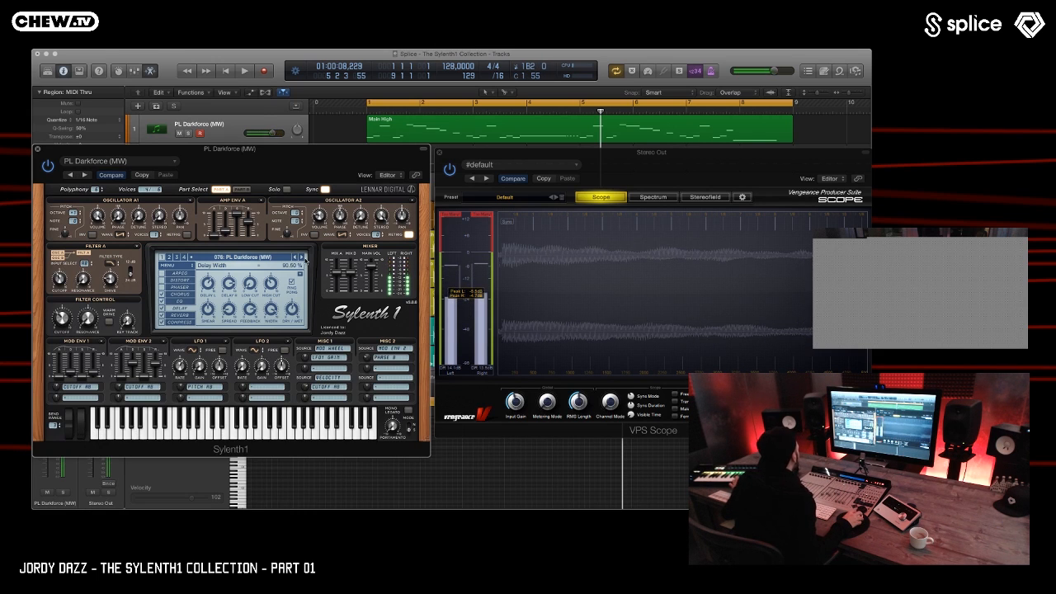
pyautogui.click(302, 258)
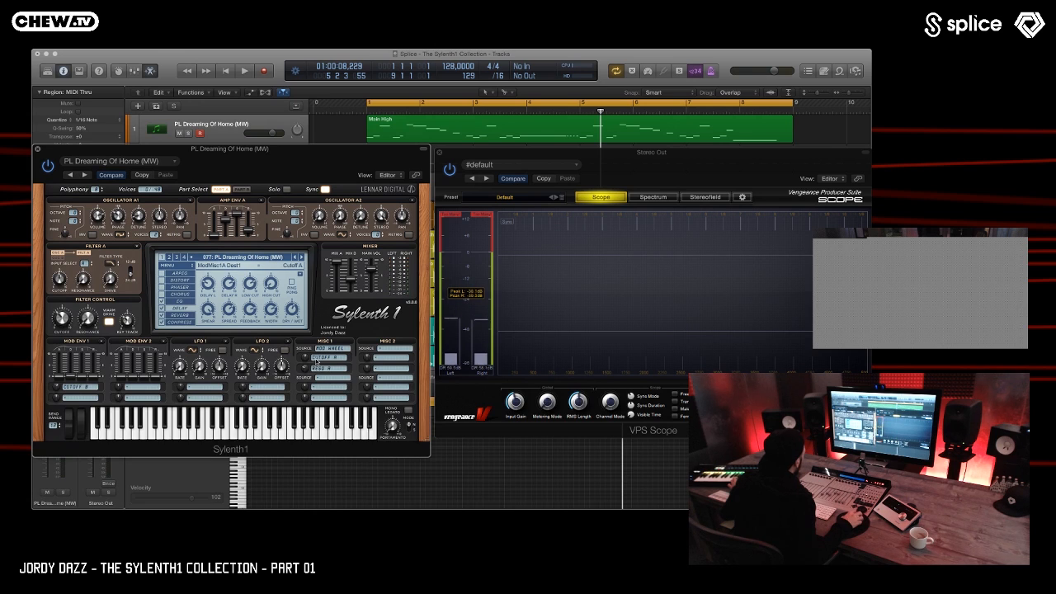
pyautogui.moveTo(82, 411); pyautogui.dragTo(83, 246)
pyautogui.moveTo(80, 408); pyautogui.dragTo(85, 465)
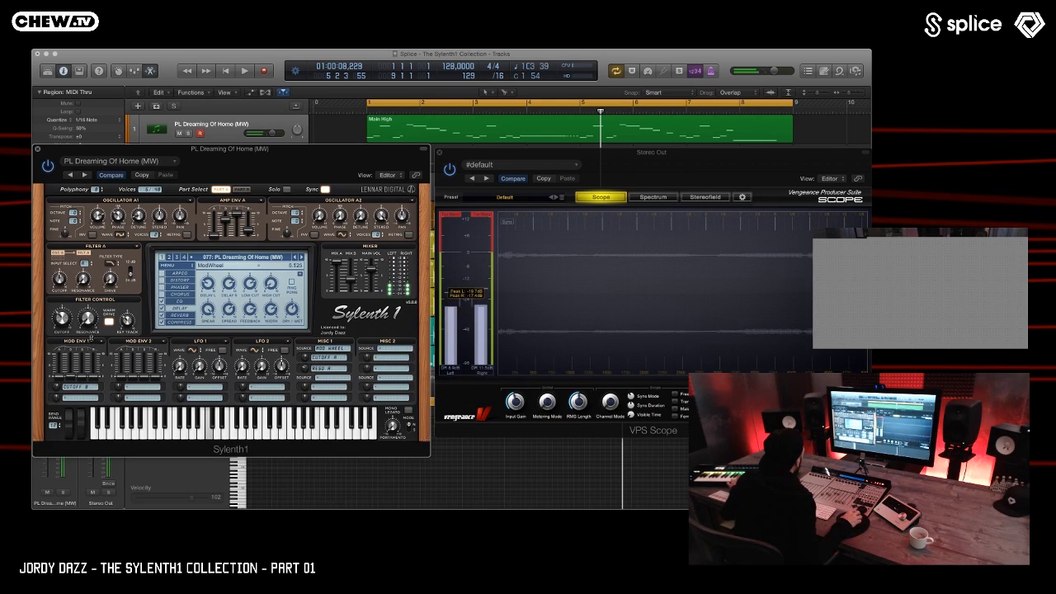
# - Sweep the mod wheel on PL Dreaming Of Home (MW), and load PL Forever (MW) and audition it with mod wheel moves
pyautogui.moveTo(84, 439); pyautogui.dragTo(78, 511)
pyautogui.moveTo(84, 335); pyautogui.dragTo(84, 265)
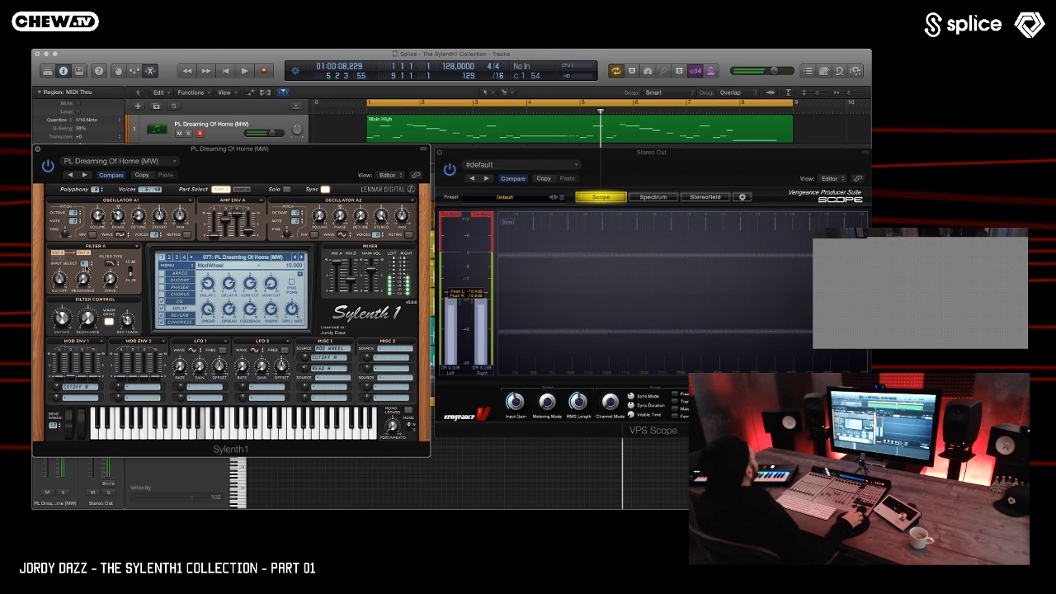
pyautogui.click(302, 257)
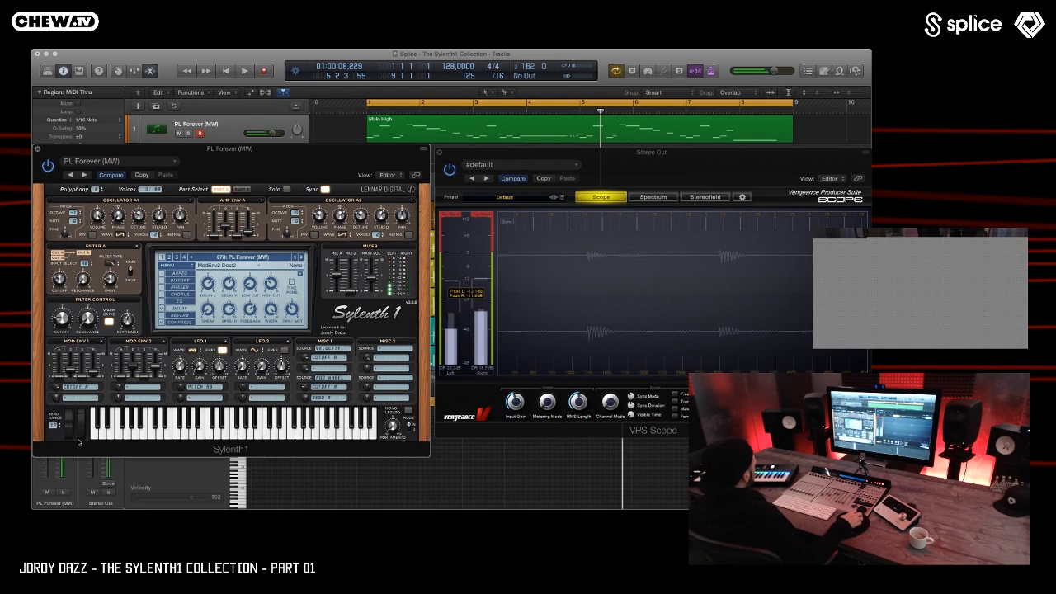
pyautogui.moveTo(82, 421); pyautogui.dragTo(80, 484)
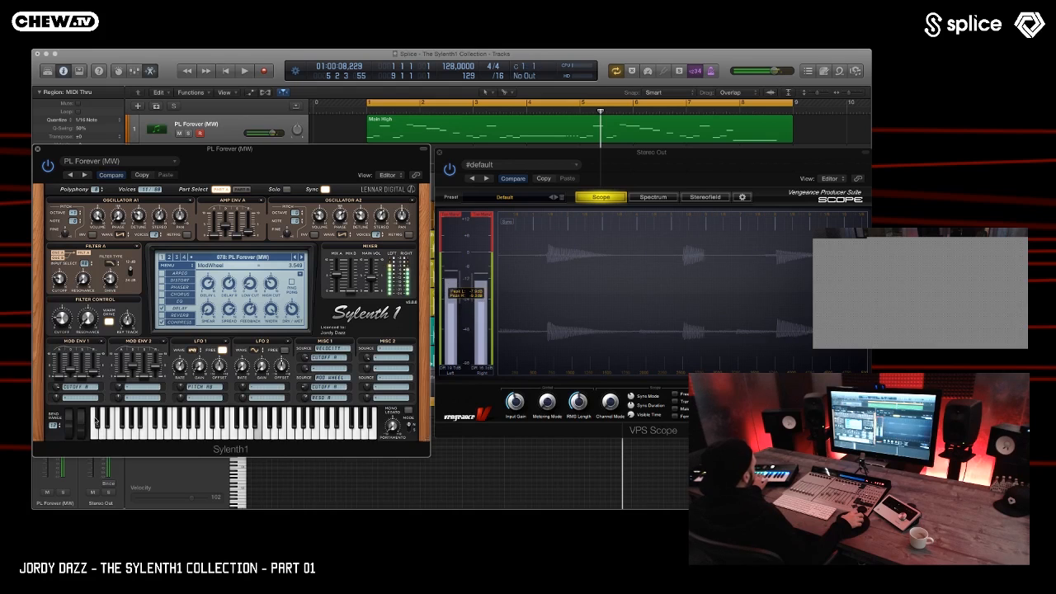
# - Mute the Main High region under the synth window and play the drum loops alongside PL Forever (MW), moving the synth window back when done
pyautogui.moveTo(200, 147); pyautogui.dragTo(293, 359)
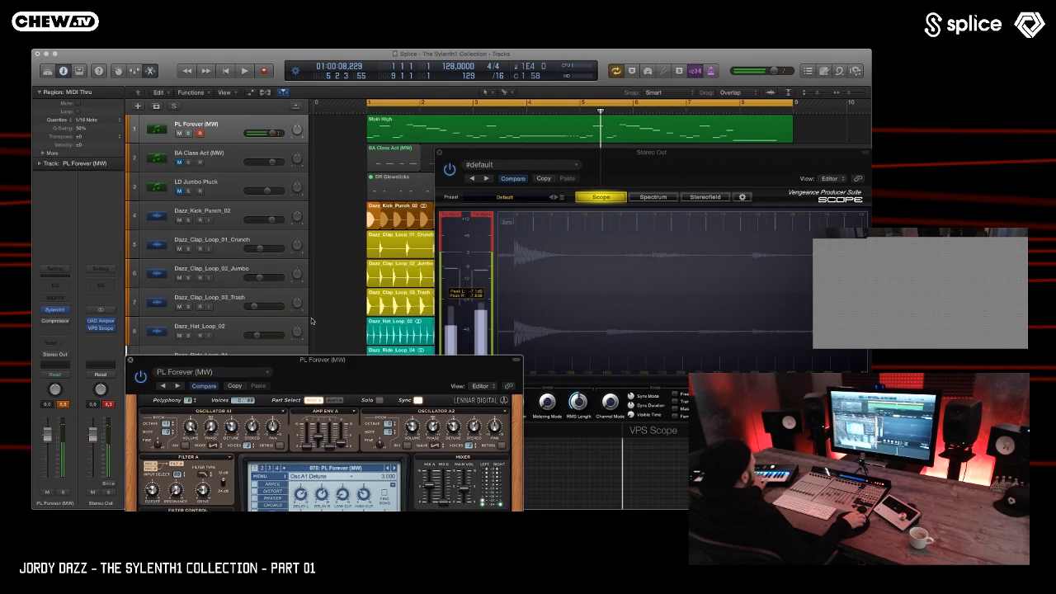
pyautogui.click(393, 136)
pyautogui.press('space')
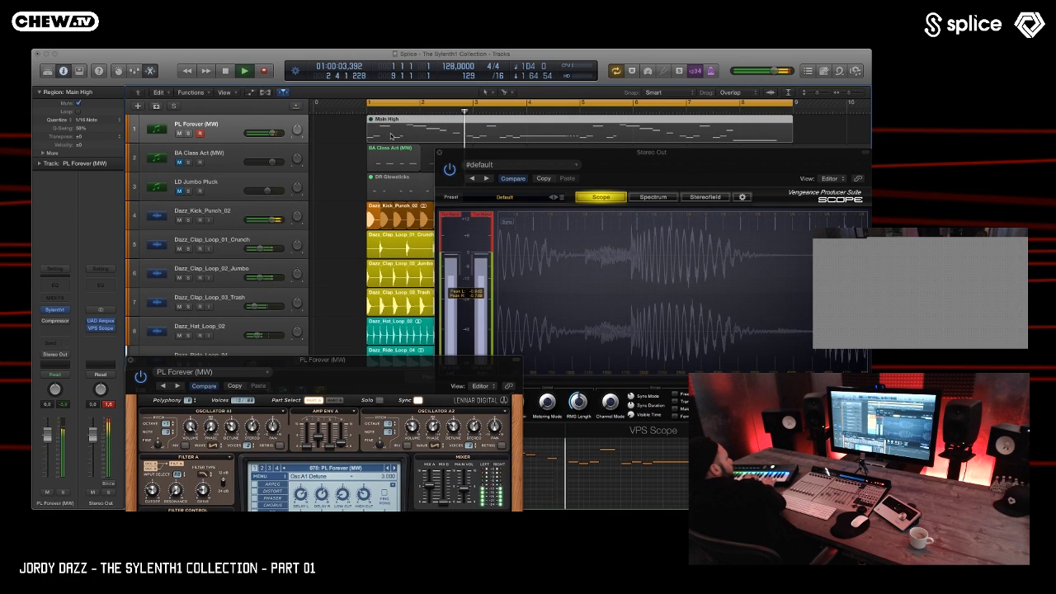
pyautogui.press('space')
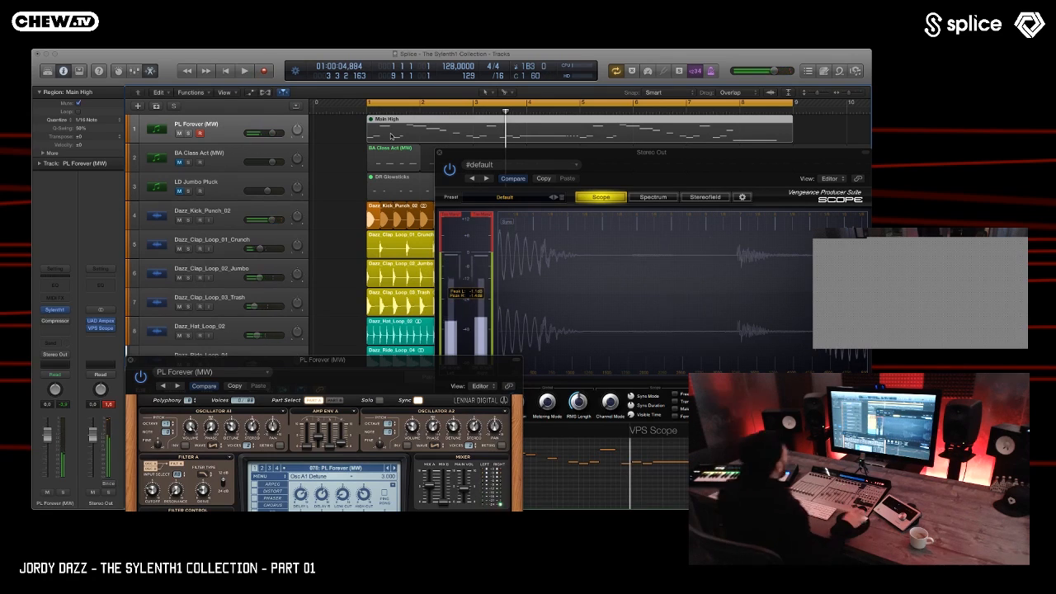
pyautogui.moveTo(319, 355); pyautogui.dragTo(228, 140)
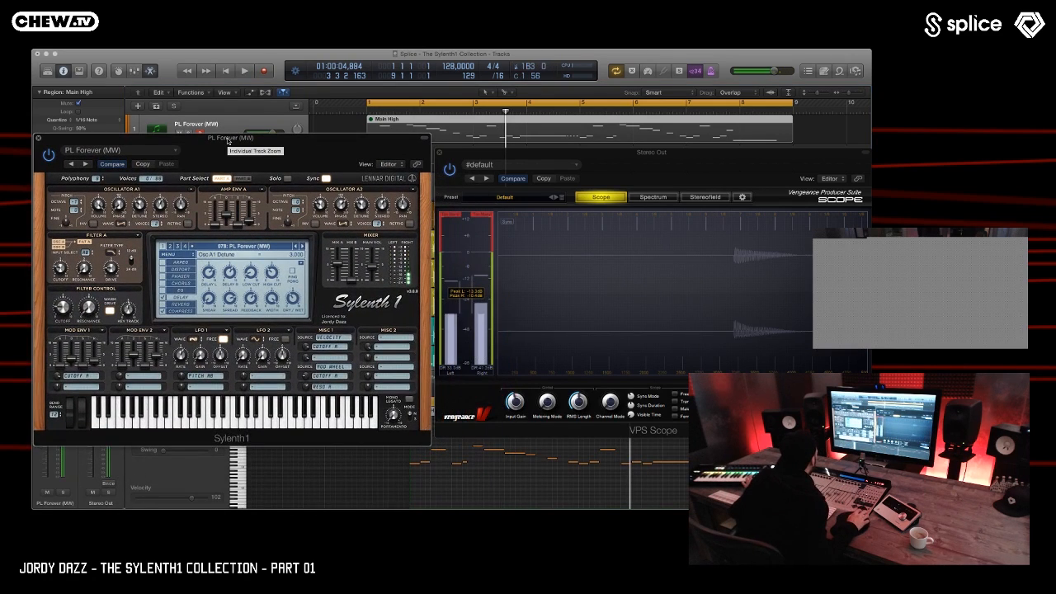
# - Load PL Liquid Glass and PL Momentum (MW) in turn, auditioning the second with a mod wheel sweep
pyautogui.click(301, 246)
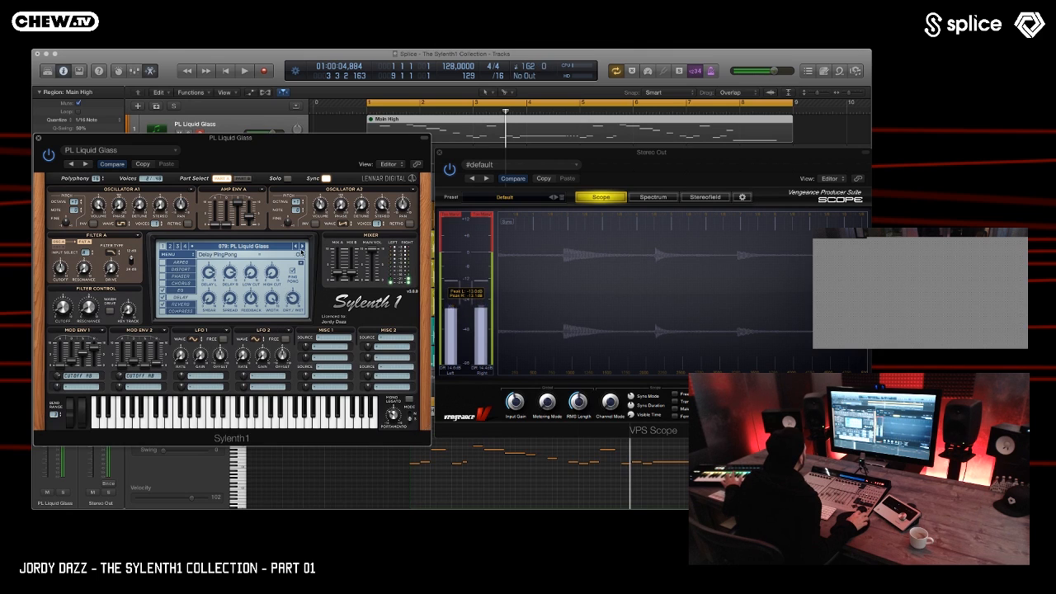
pyautogui.click(301, 246)
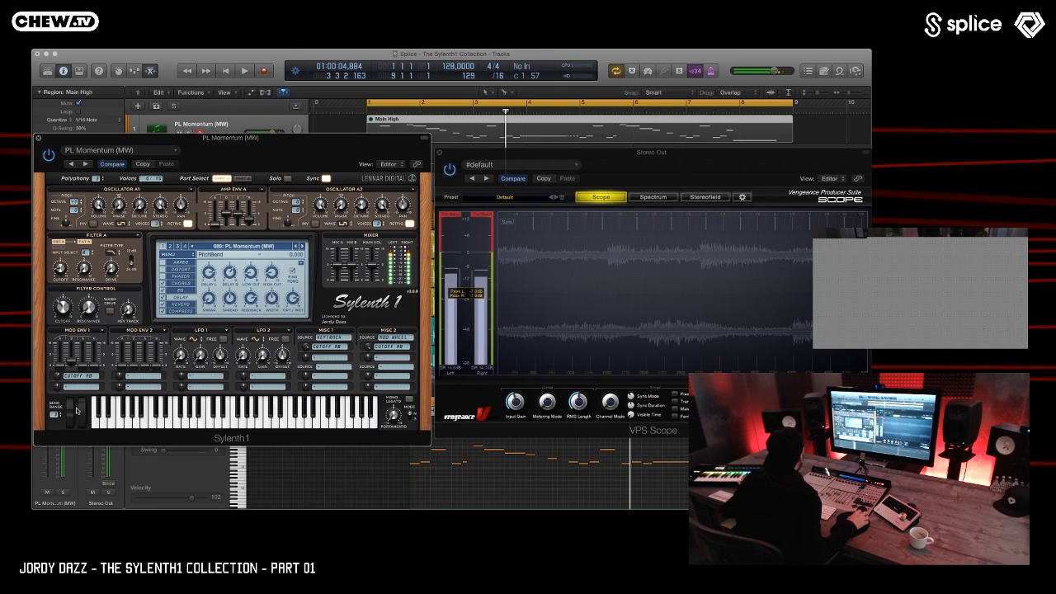
pyautogui.moveTo(80, 418); pyautogui.dragTo(77, 485)
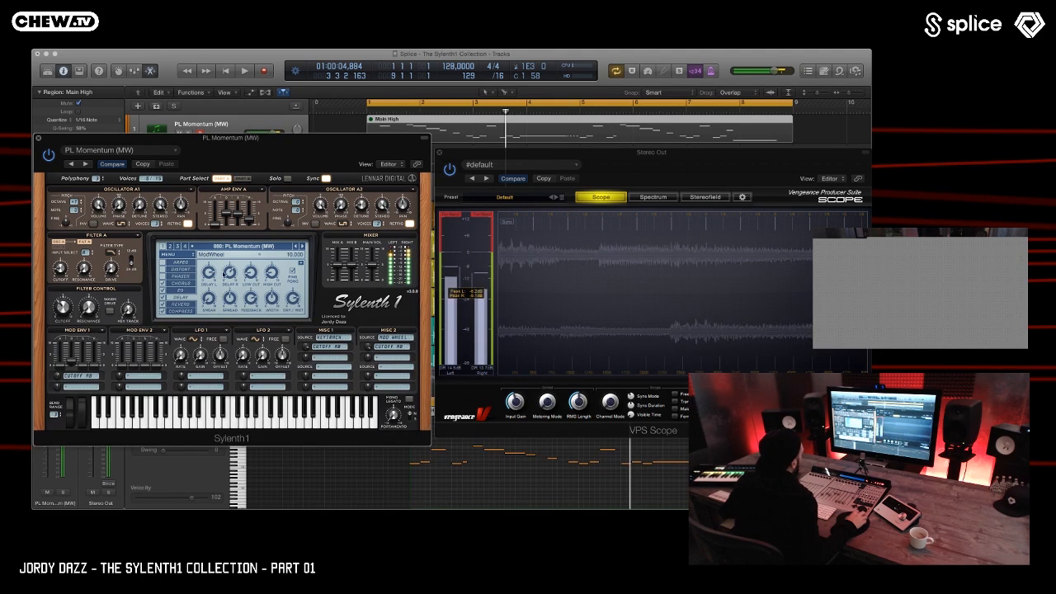
# - Load the PL Oneside and PL Pixel (MW) presets in turn and audition each one
pyautogui.click(302, 247)
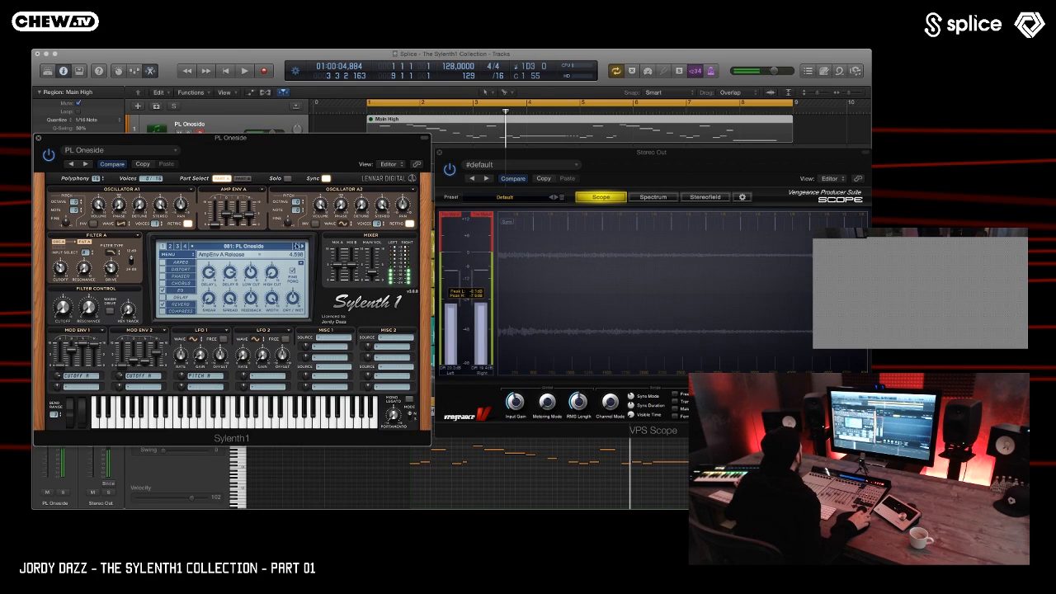
pyautogui.click(301, 246)
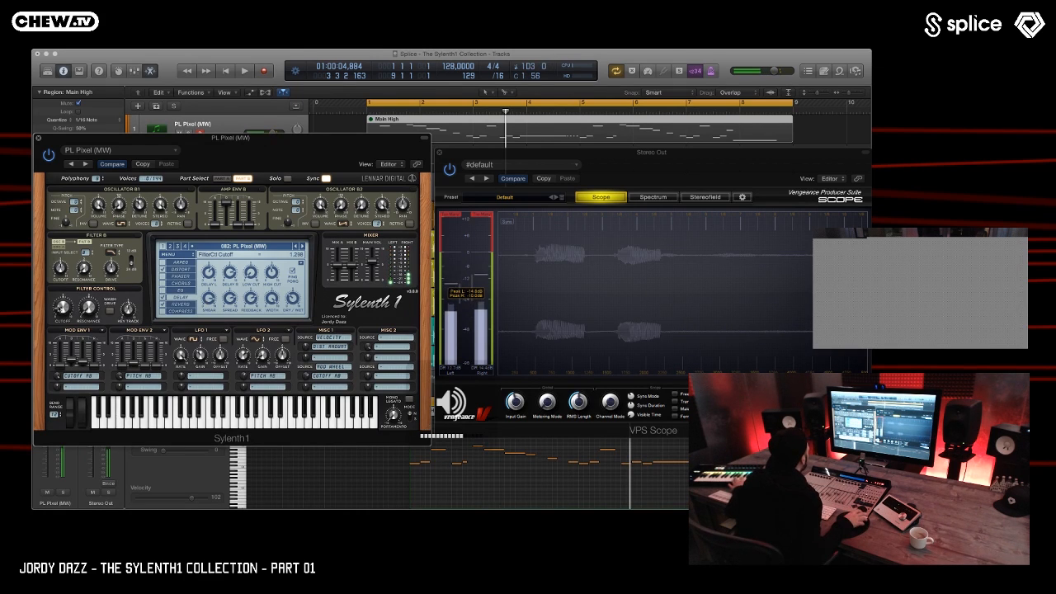
pyautogui.click(131, 260)
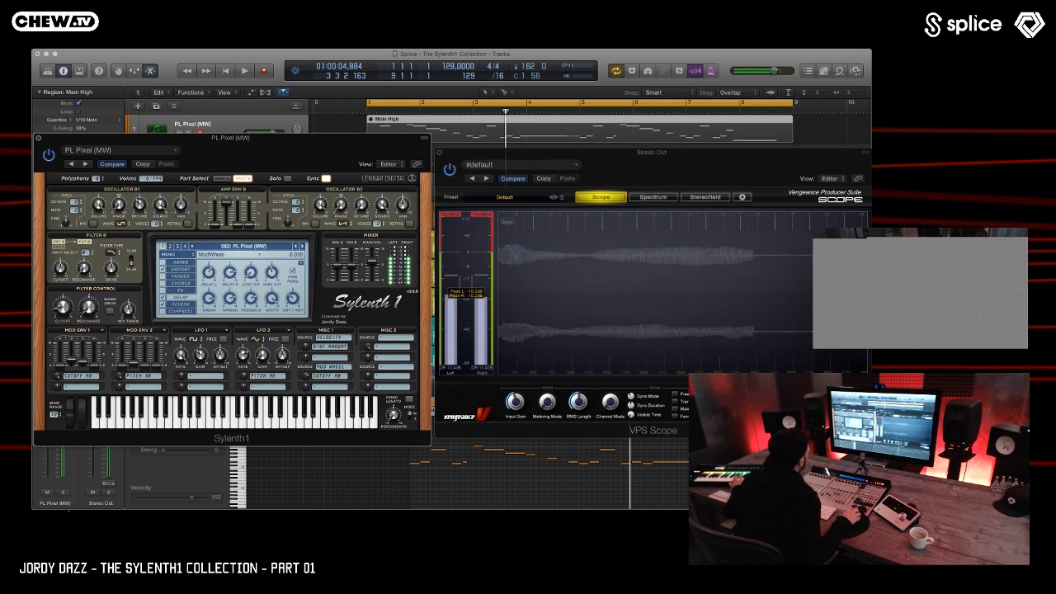
# - Load PL Vortex Dreamer and PL Vortex Gamer (MW) in turn, auditioning the second with mod wheel moves
pyautogui.click(302, 247)
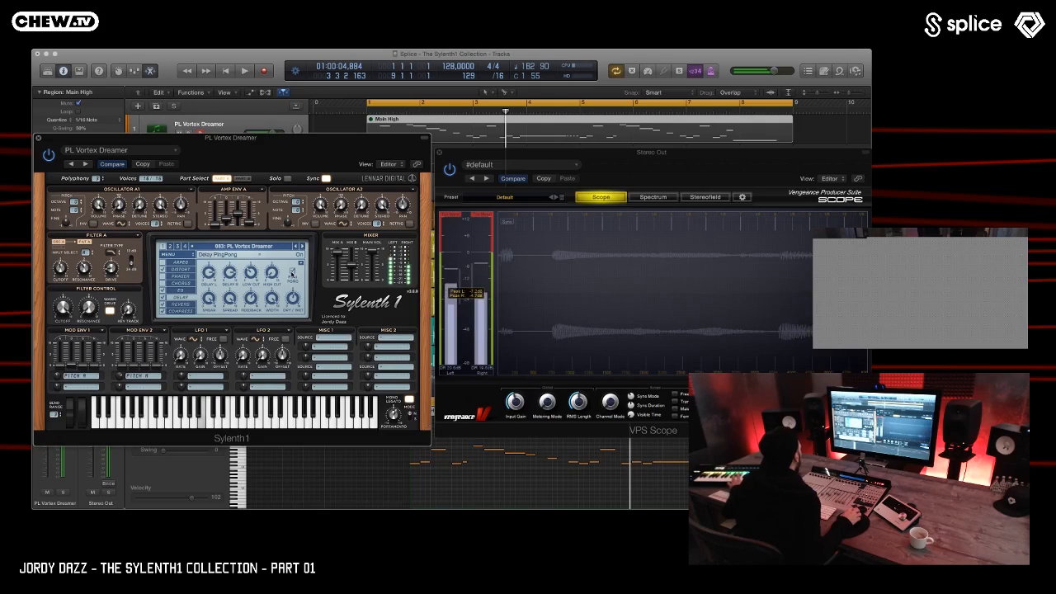
pyautogui.moveTo(236, 149)
pyautogui.mouseDown()
pyautogui.moveTo(234, 159)
pyautogui.moveTo(226, 141)
pyautogui.mouseUp()
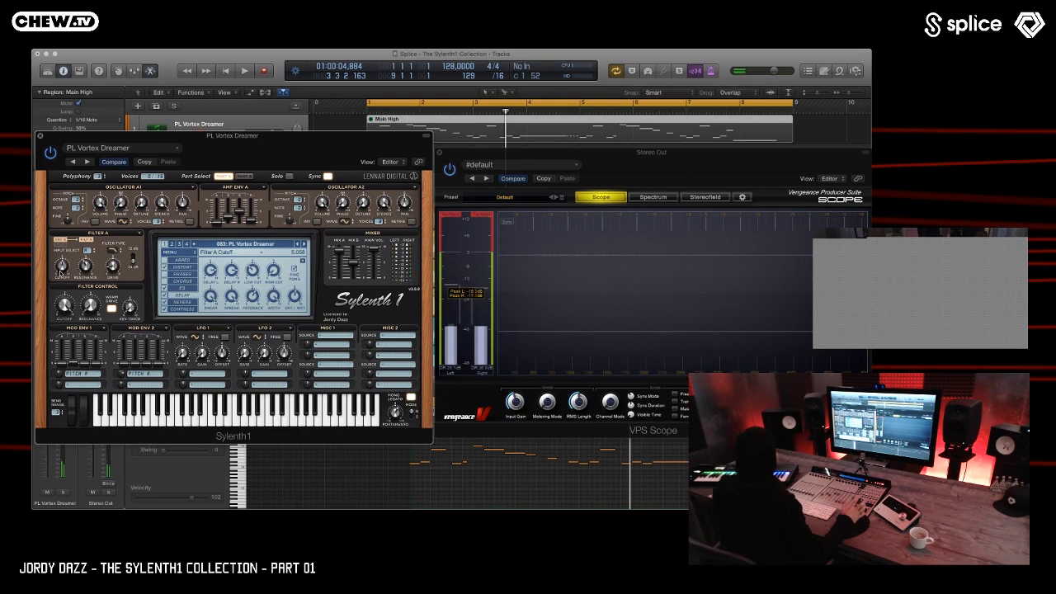
pyautogui.click(304, 244)
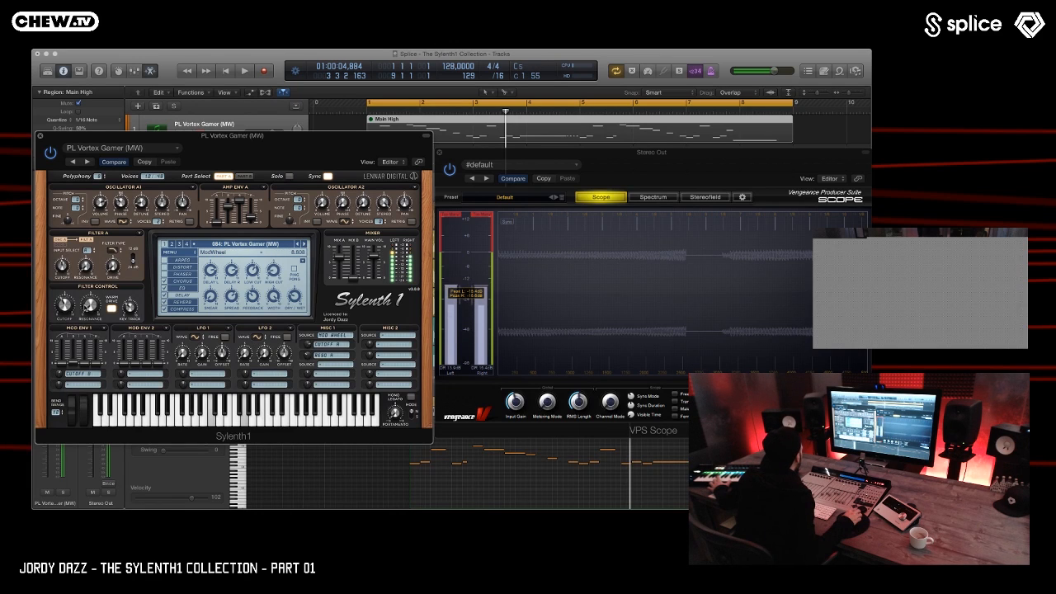
pyautogui.moveTo(83, 414); pyautogui.dragTo(87, 395)
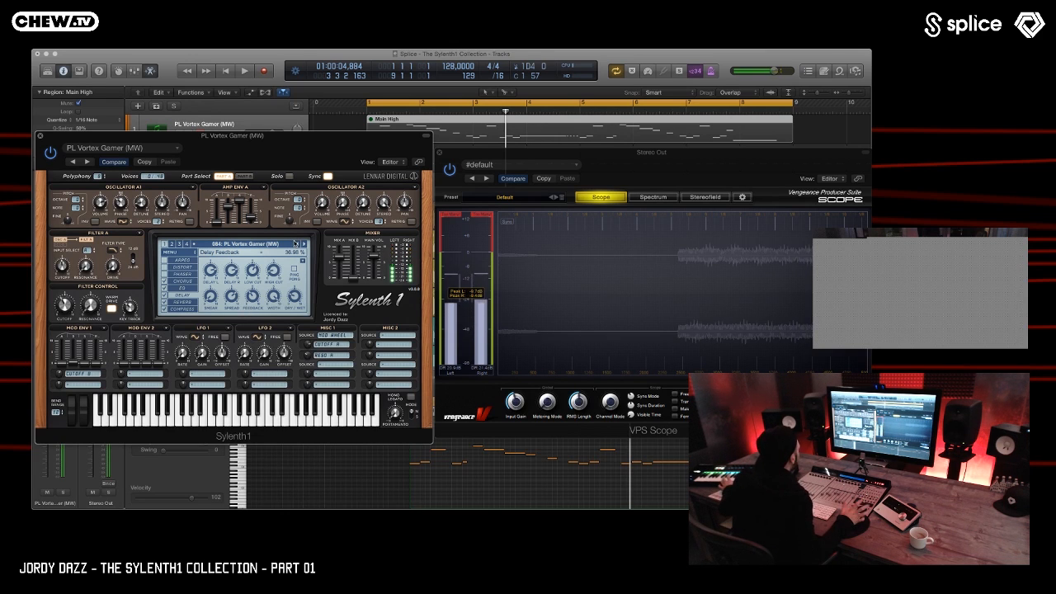
pyautogui.click(262, 246)
pyautogui.click(265, 235)
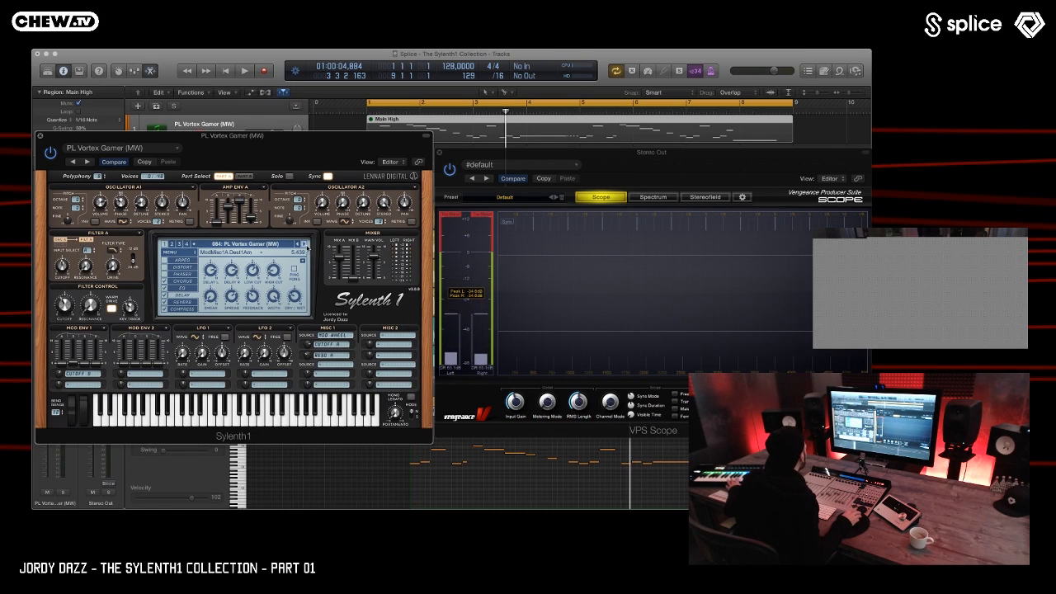
# - Load PL Witch Sand (MW), audition it with mod wheel moves, and look over the full preset list of the bank
pyautogui.click(304, 245)
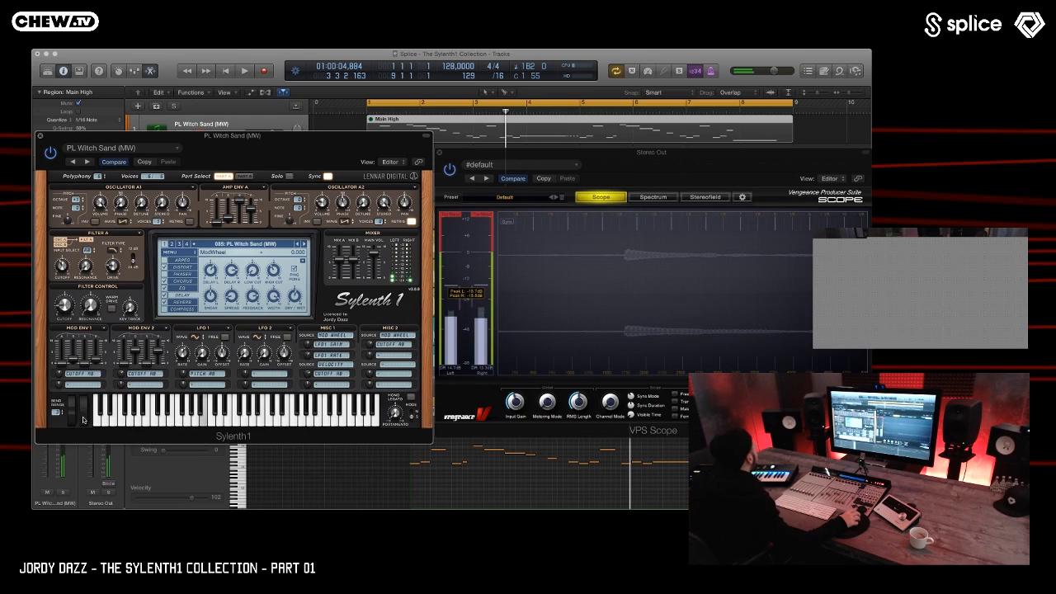
pyautogui.moveTo(85, 417); pyautogui.dragTo(87, 357)
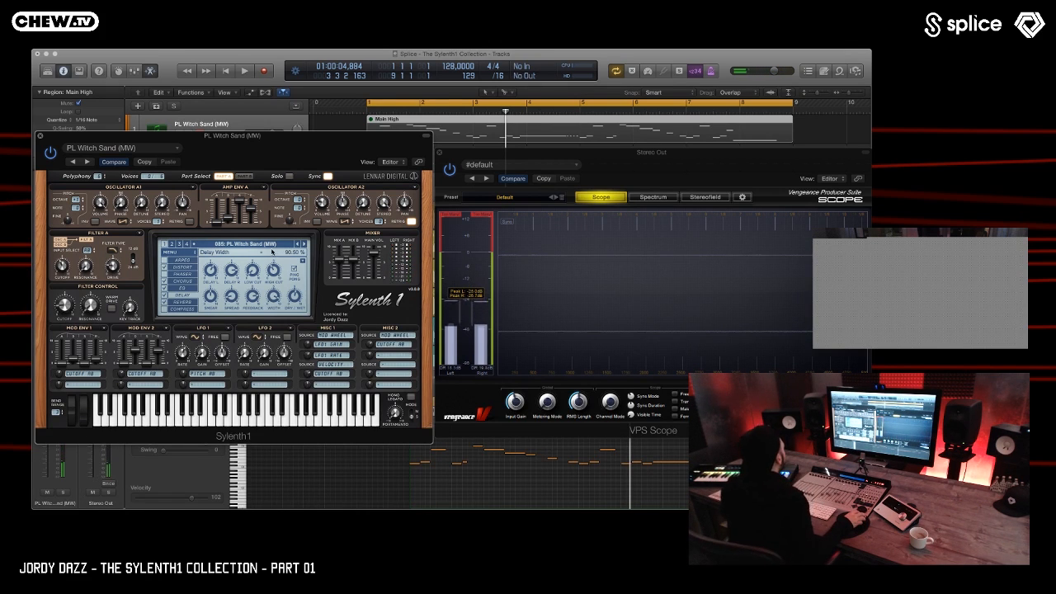
pyautogui.click(247, 244)
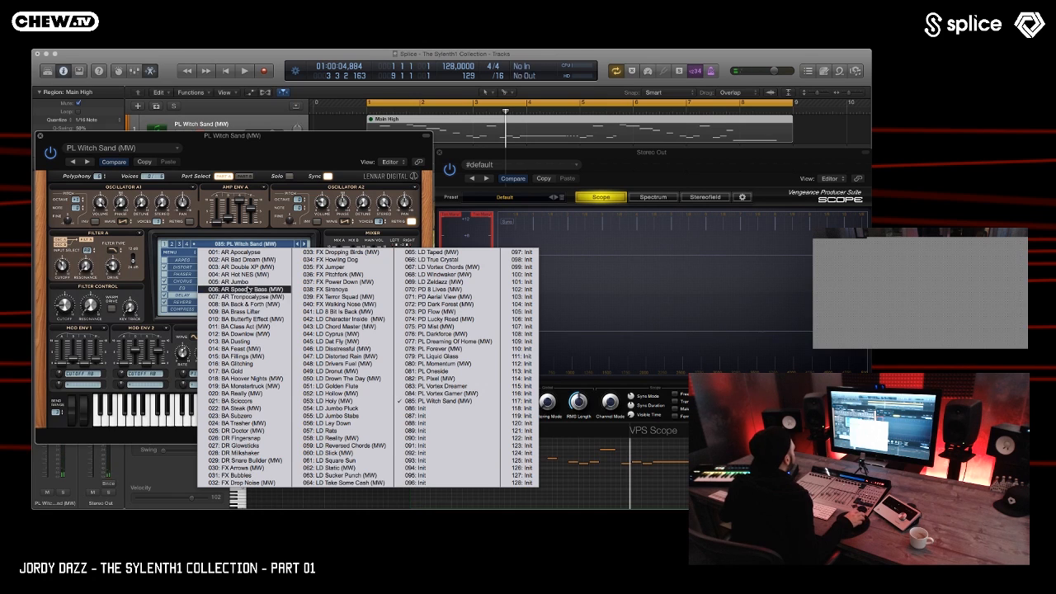
pyautogui.click(289, 161)
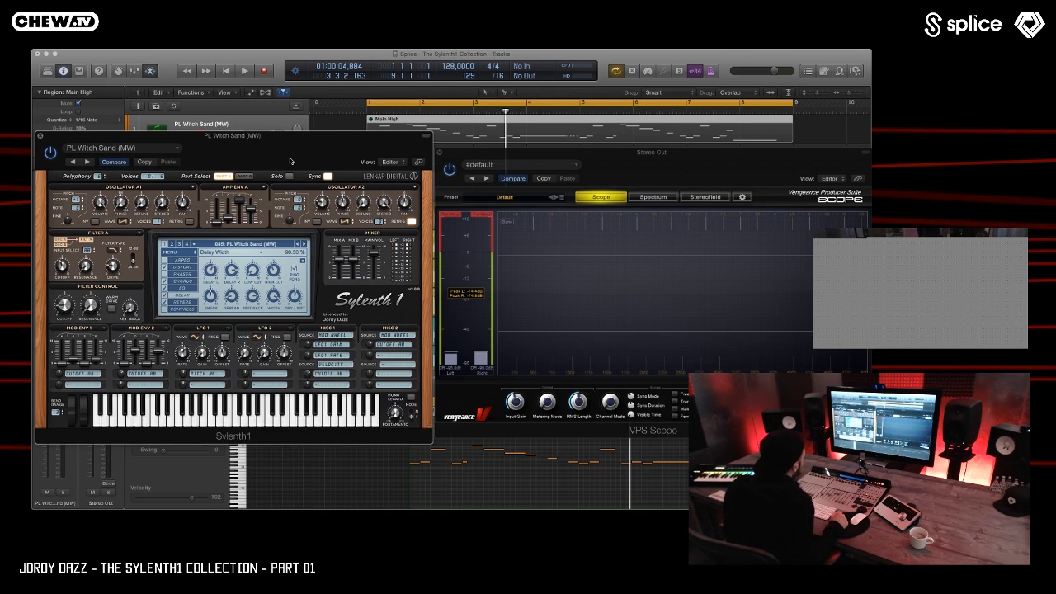
# - Hide the plug-in windows, solo the drum tracks from Dazz_Kick_Punch_02 to Dazz_Snare_07, and play them at a higher system volume
pyautogui.press('v')
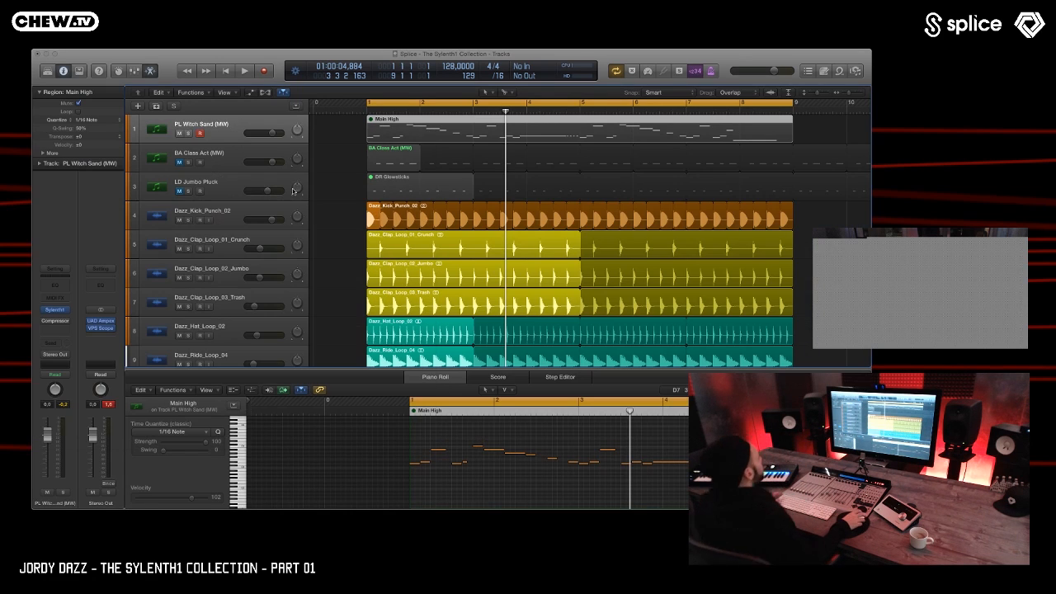
pyautogui.scroll(-3, 416, 266)
pyautogui.scroll(-3, 415, 267)
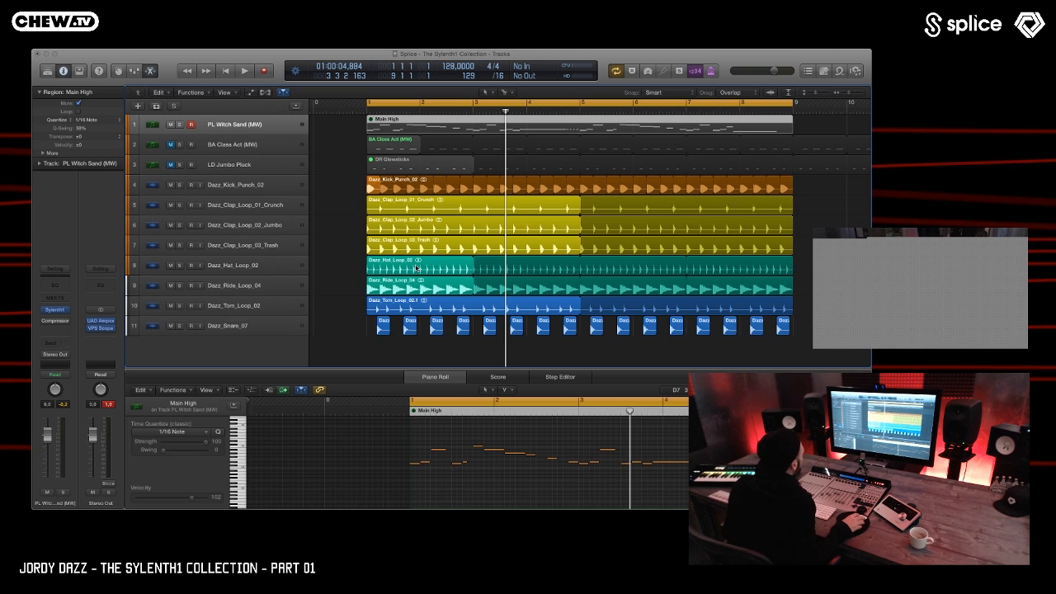
pyautogui.moveTo(183, 184); pyautogui.dragTo(187, 328)
pyautogui.press('XF86AudioRaiseVolume')
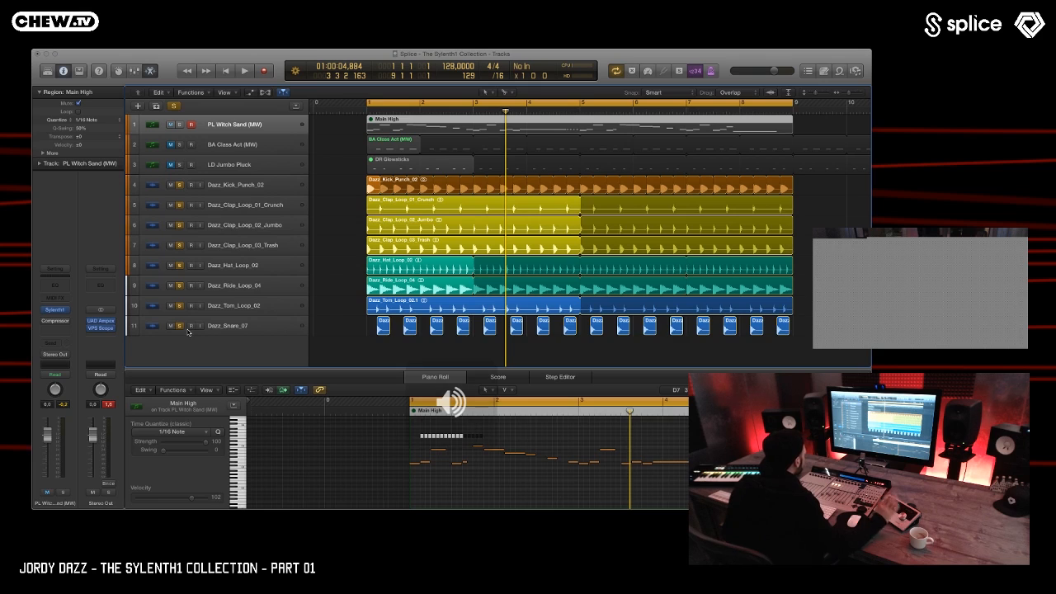
pyautogui.press('space')
pyautogui.press('XF86AudioRaiseVolume')
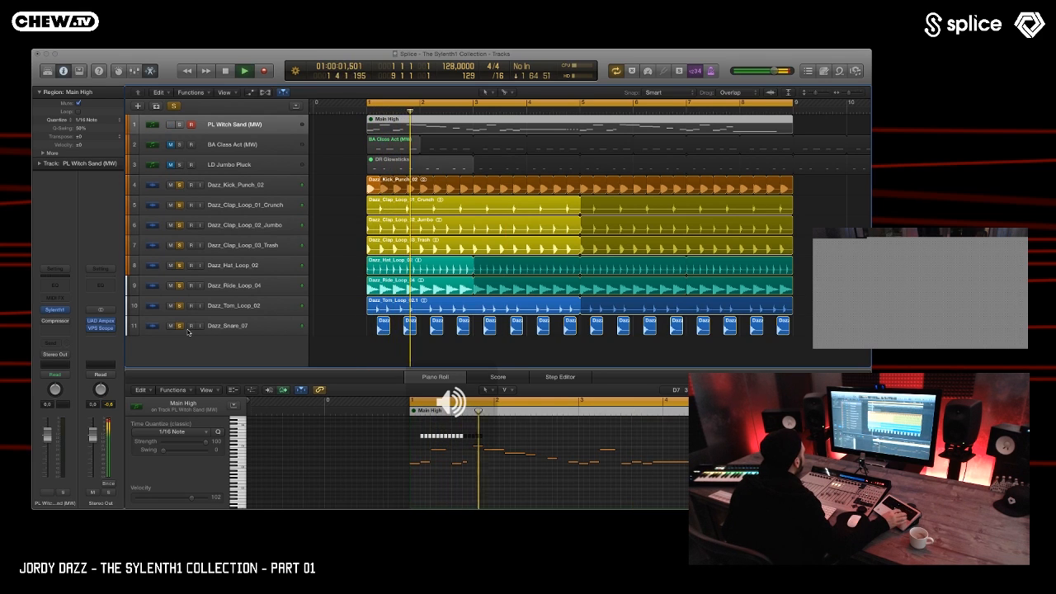
# - Go through the drum tracks from Dazz_Clap_Loop_01_Crunch to Dazz_Snare_07 and play the soloed drums briefly
pyautogui.click(327, 242)
pyautogui.click(254, 207)
pyautogui.click(254, 226)
pyautogui.click(254, 246)
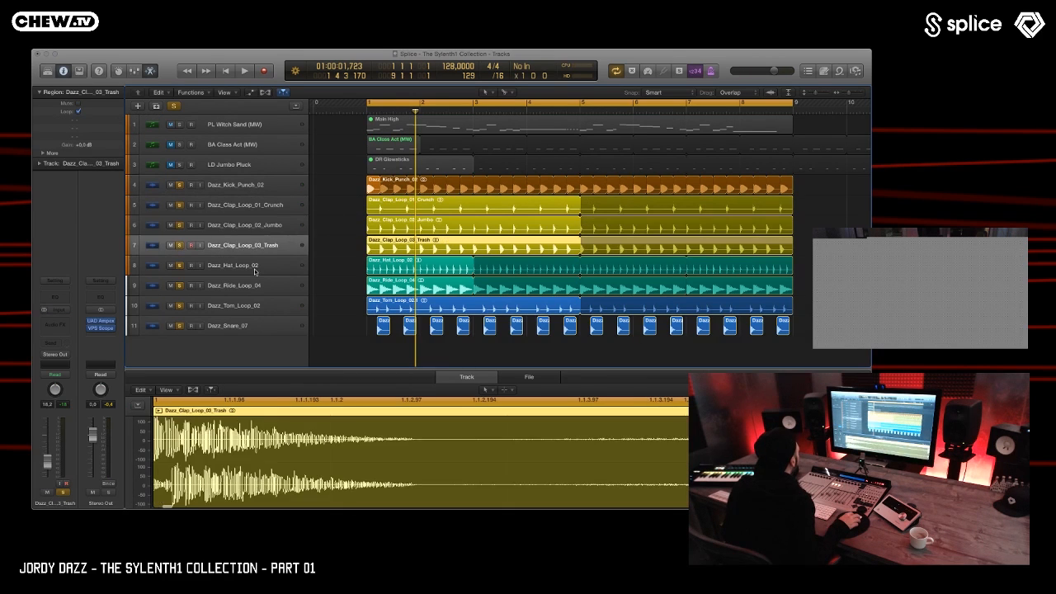
pyautogui.click(255, 265)
pyautogui.click(256, 302)
pyautogui.click(247, 325)
pyautogui.click(328, 272)
pyautogui.press('space')
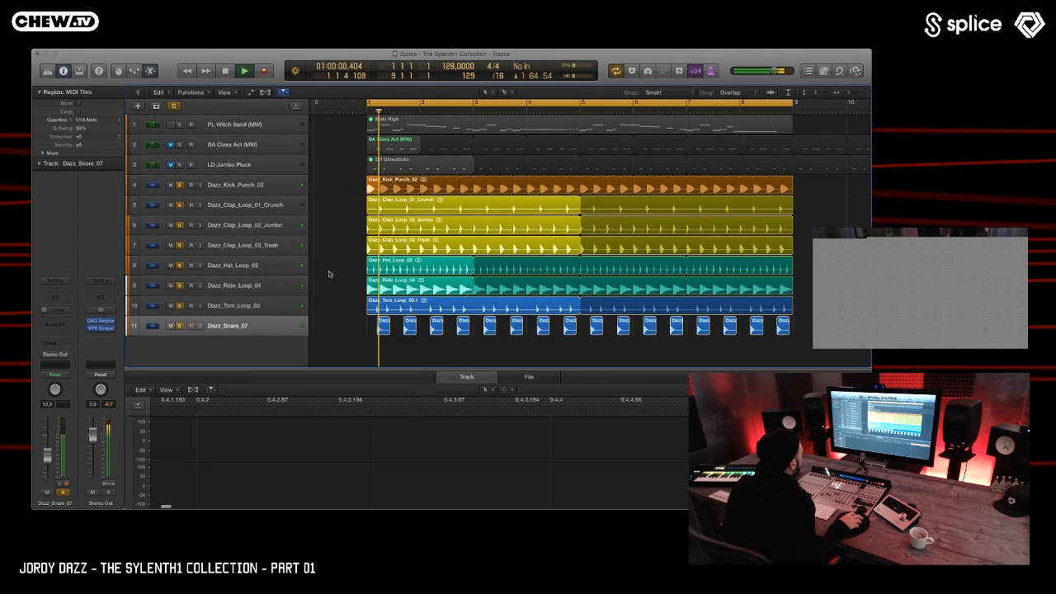
pyautogui.press('space')
# - Unsolo and mute the Dazz_Snare_07 track
pyautogui.scroll(1, 328, 273)
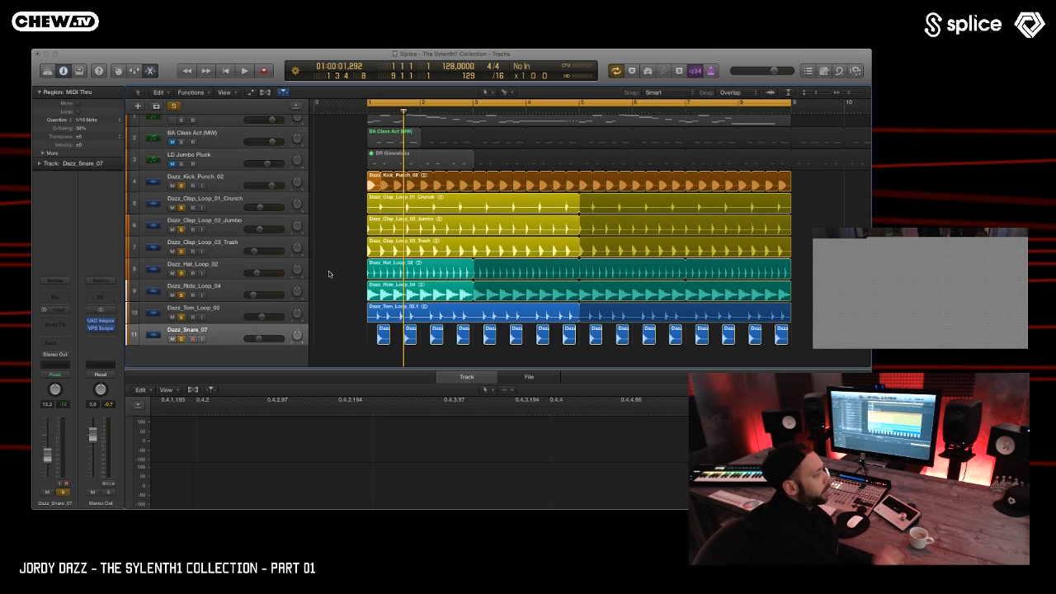
pyautogui.hscroll(-1, 328, 271)
pyautogui.hscroll(-3, 328, 270)
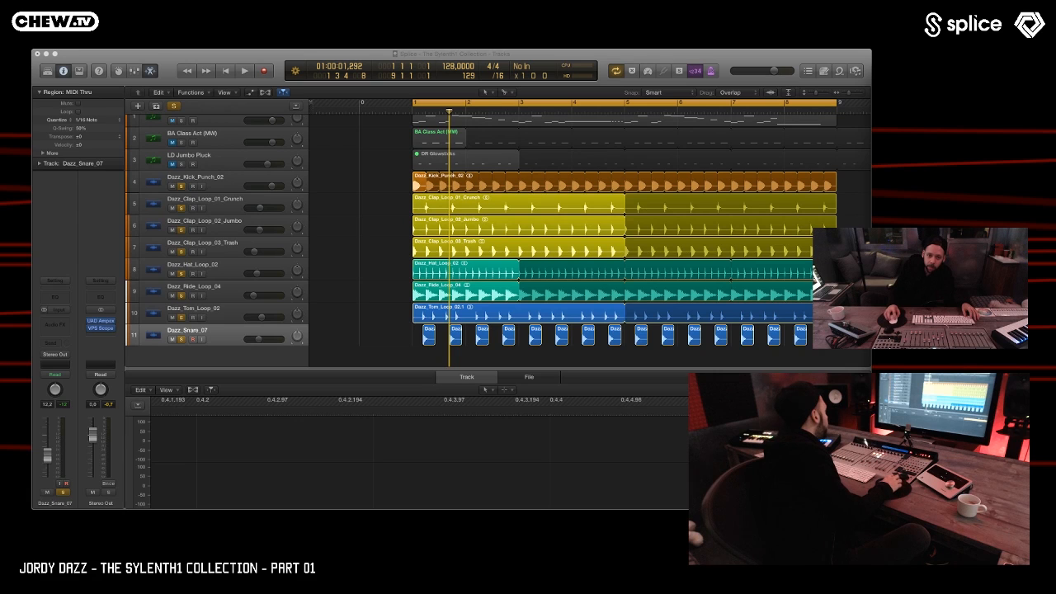
pyautogui.click(388, 209)
pyautogui.scroll(5, 486, 333)
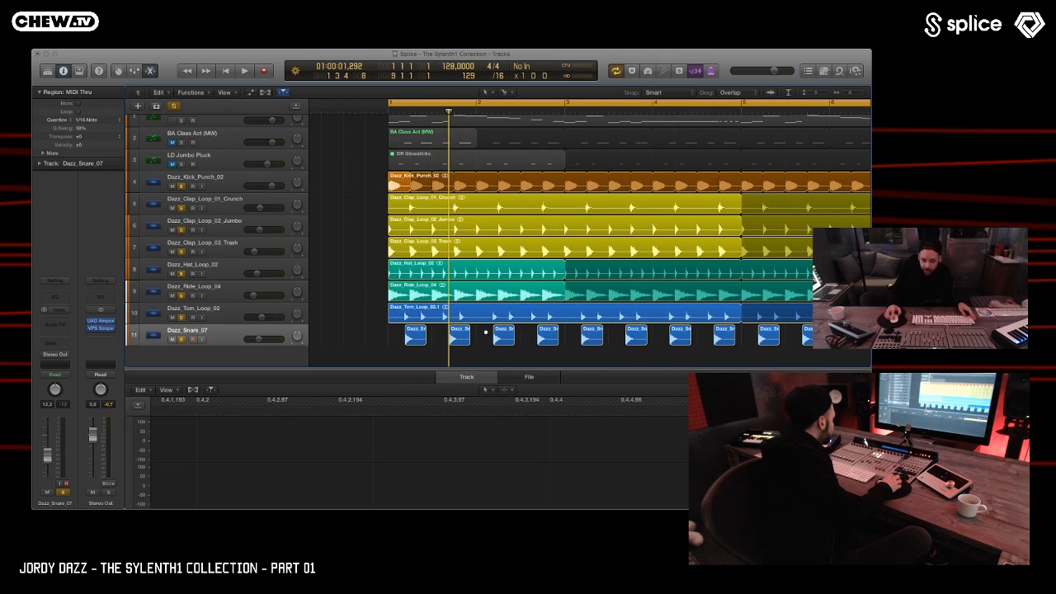
pyautogui.scroll(-4, 425, 332)
pyautogui.click(181, 339)
pyautogui.click(173, 339)
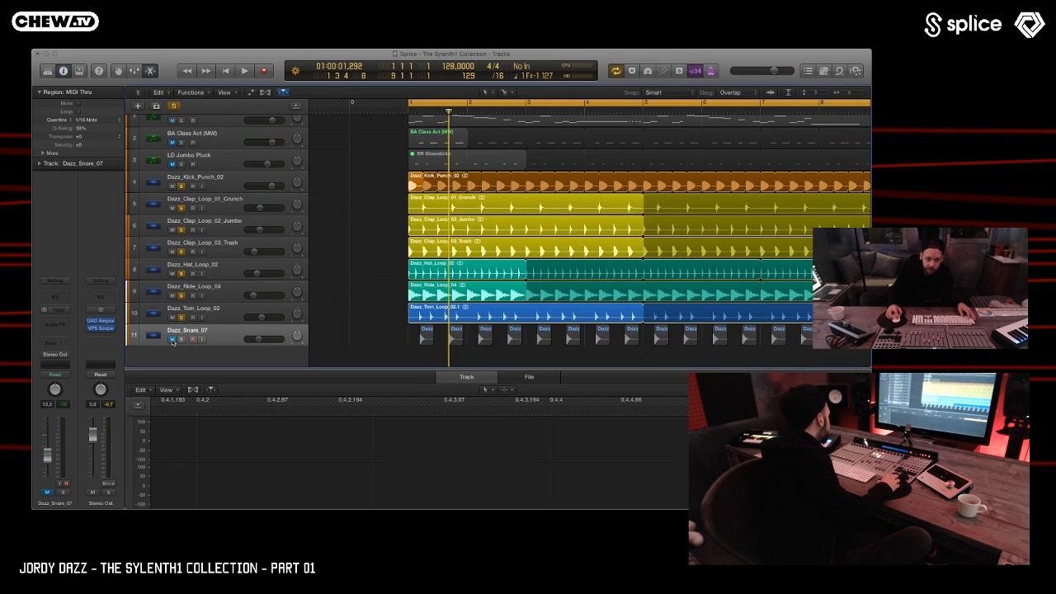
# - Raise the system volume and play the soloed drum loops without the snare
pyautogui.scroll(-2, 366, 284)
pyautogui.scroll(-1, 368, 285)
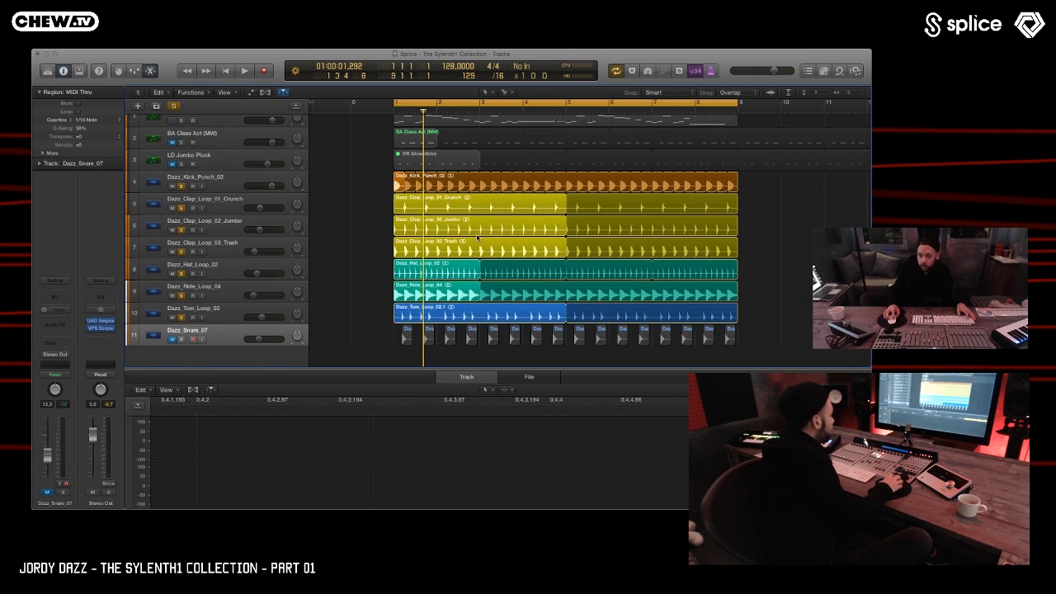
pyautogui.scroll(2, 462, 231)
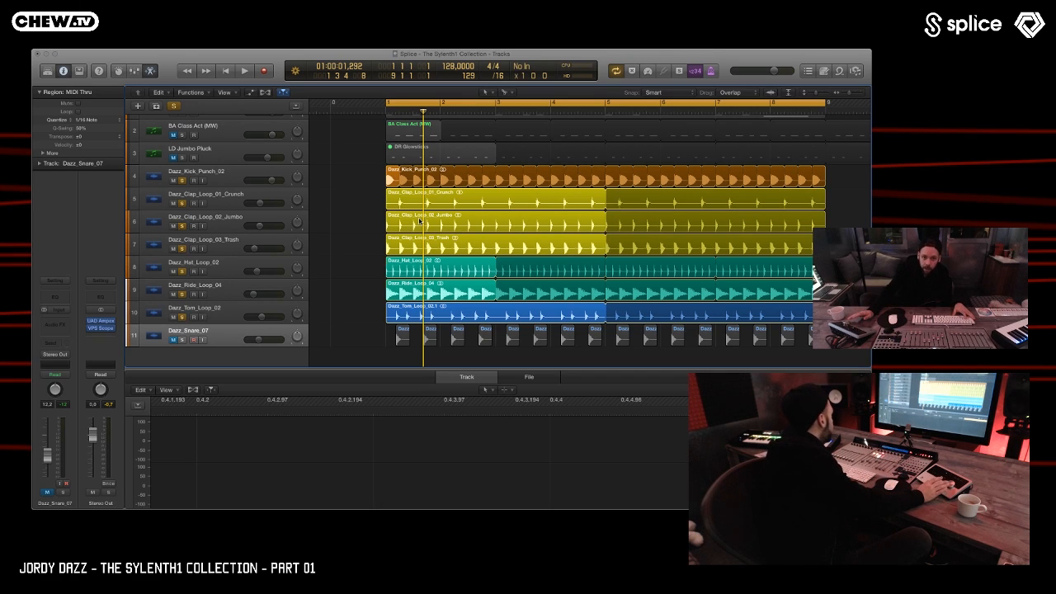
pyautogui.press('XF86AudioRaiseVolume')
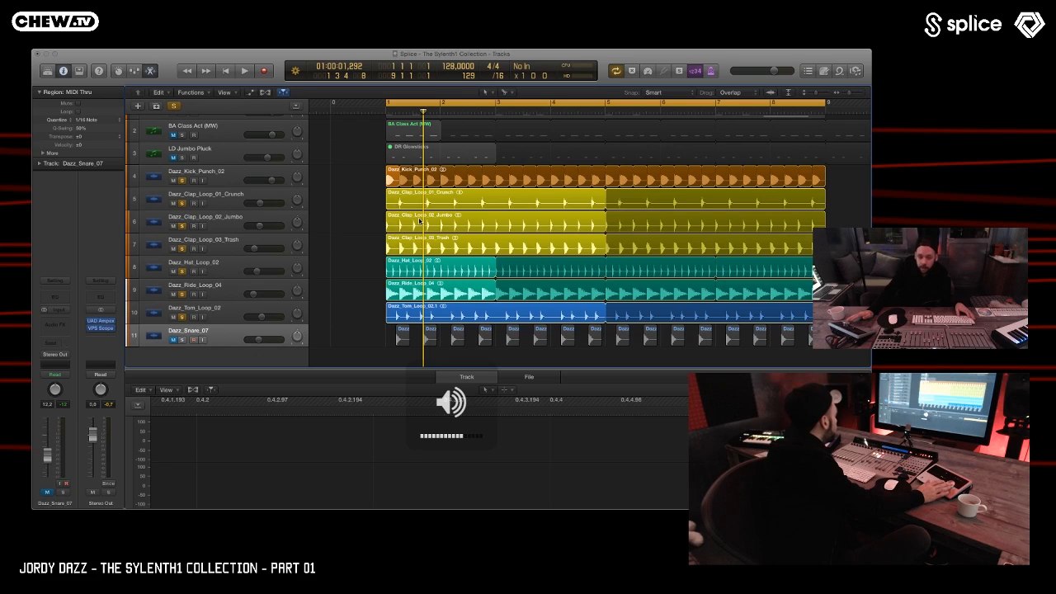
pyautogui.press('space')
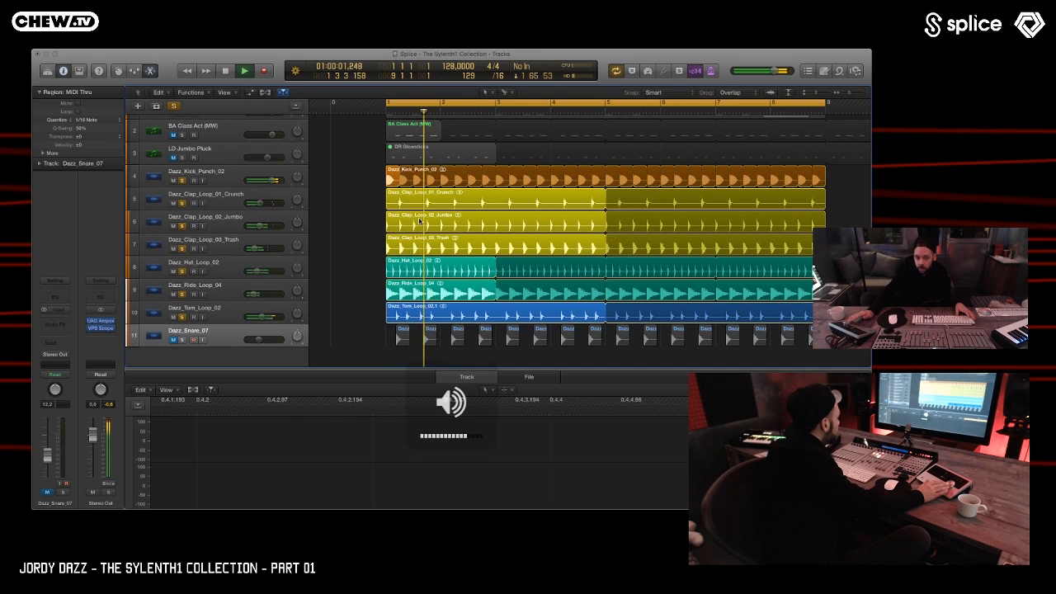